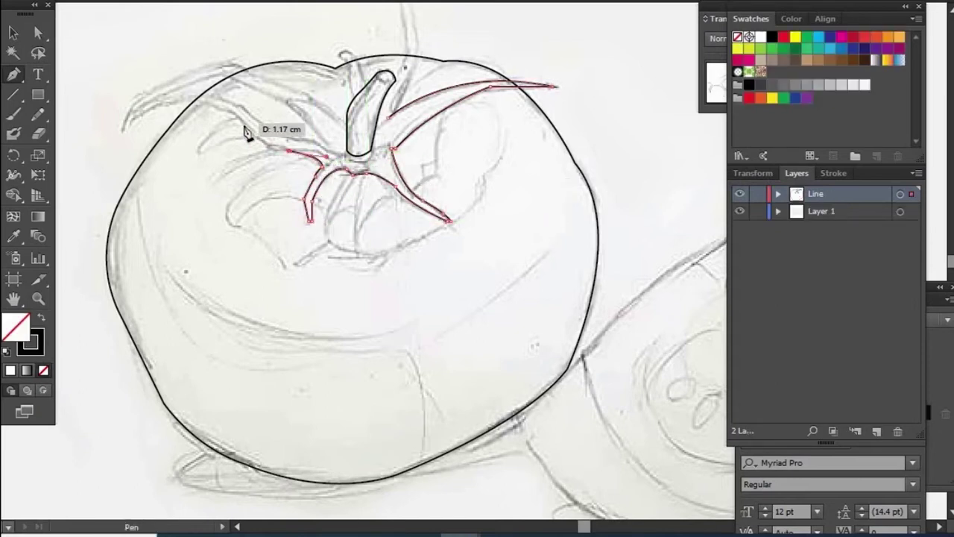
Trace the remaining left calyx leaves over the sketch with curved Pen paths
{"action": "mouse_move", "coordinate": [132, 123]}
{"action": "left_mouse_down"}
{"action": "mouse_move", "coordinate": [237, 107]}
{"action": "mouse_move", "coordinate": [294, 140]}
{"action": "left_mouse_up"}
{"action": "left_click_drag", "start_coordinate": [345, 166], "coordinate": [342, 159]}
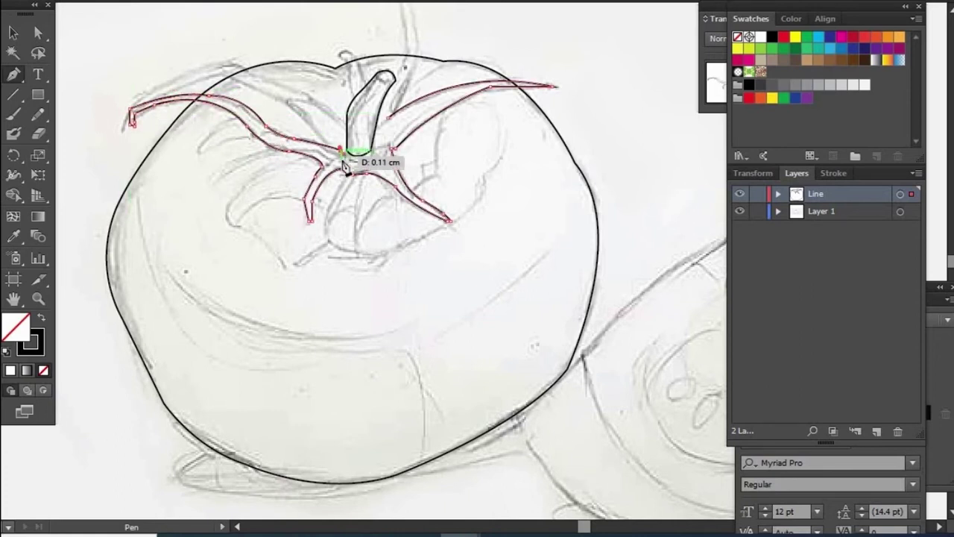
{"action": "left_click", "coordinate": [281, 101]}
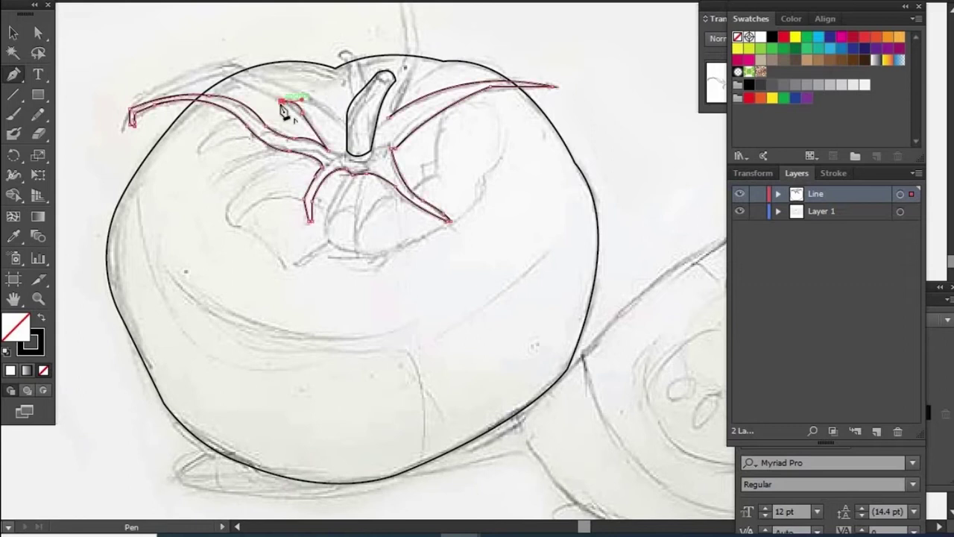
{"action": "mouse_move", "coordinate": [234, 67]}
{"action": "left_mouse_down"}
{"action": "mouse_move", "coordinate": [170, 99]}
{"action": "mouse_move", "coordinate": [134, 102]}
{"action": "left_mouse_up"}
{"action": "left_click", "coordinate": [130, 100]}
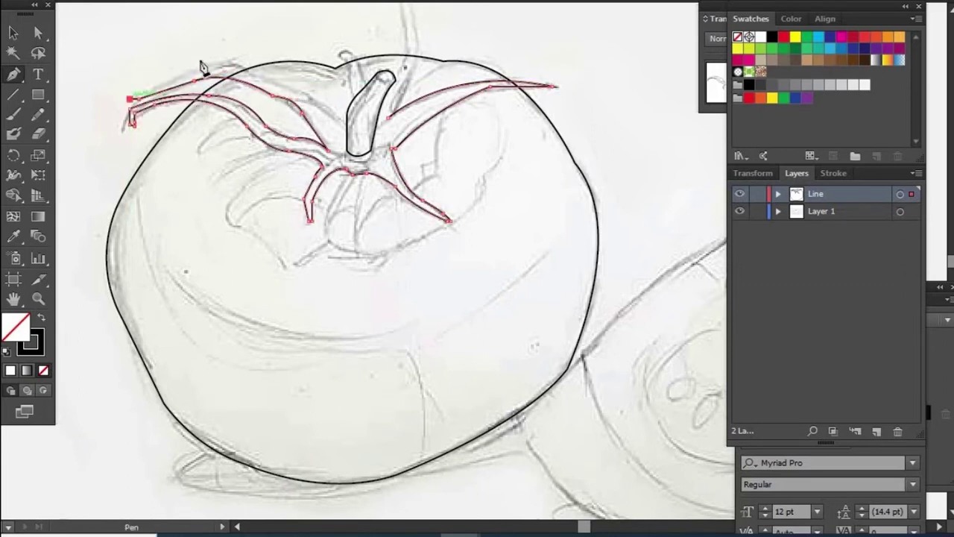
{"action": "left_click_drag", "start_coordinate": [274, 80], "coordinate": [331, 106]}
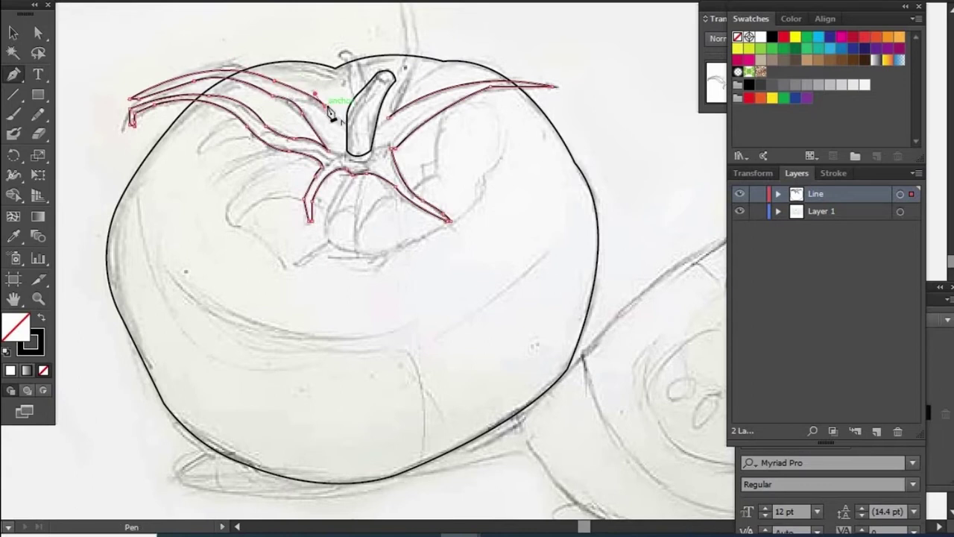
{"action": "left_click", "coordinate": [331, 112]}
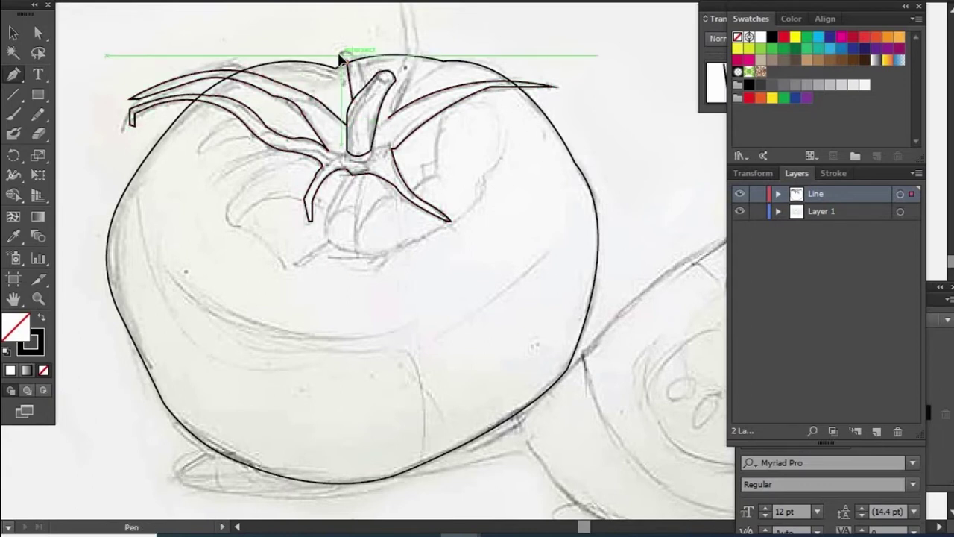
Trace the curled stem tip above the tomato
{"action": "left_click_drag", "start_coordinate": [340, 58], "coordinate": [383, 85]}
{"action": "left_click_drag", "start_coordinate": [317, 155], "coordinate": [341, 126]}
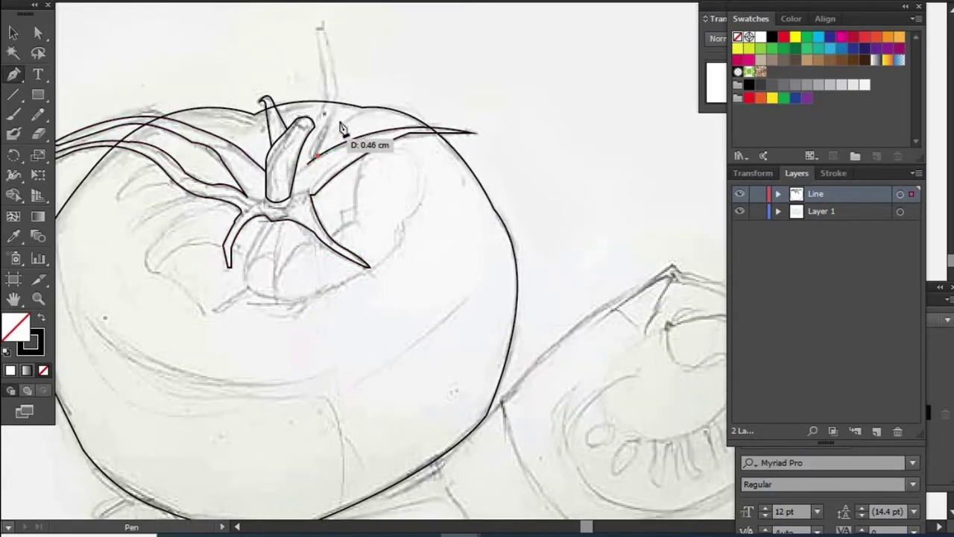
{"action": "left_click_drag", "start_coordinate": [324, 52], "coordinate": [365, 101]}
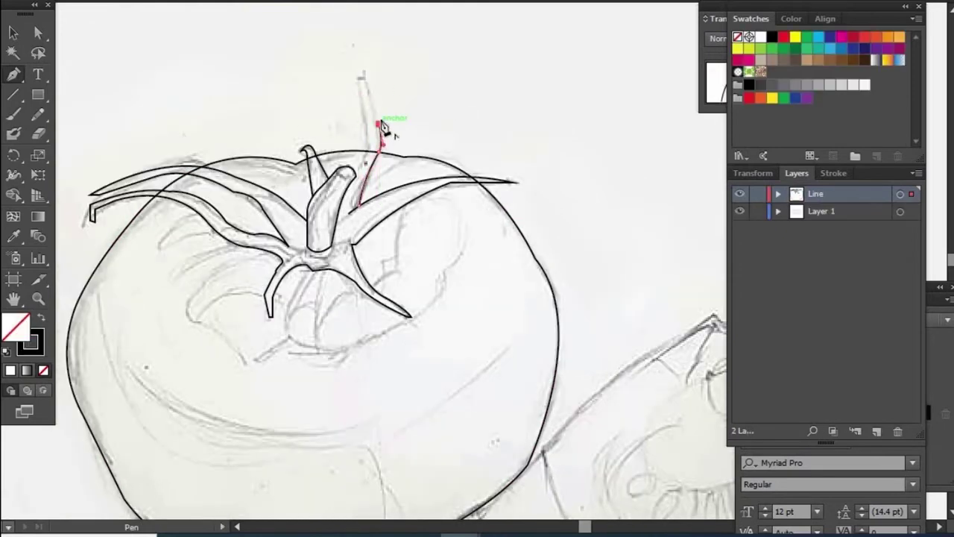
{"action": "left_click_drag", "start_coordinate": [373, 137], "coordinate": [379, 123]}
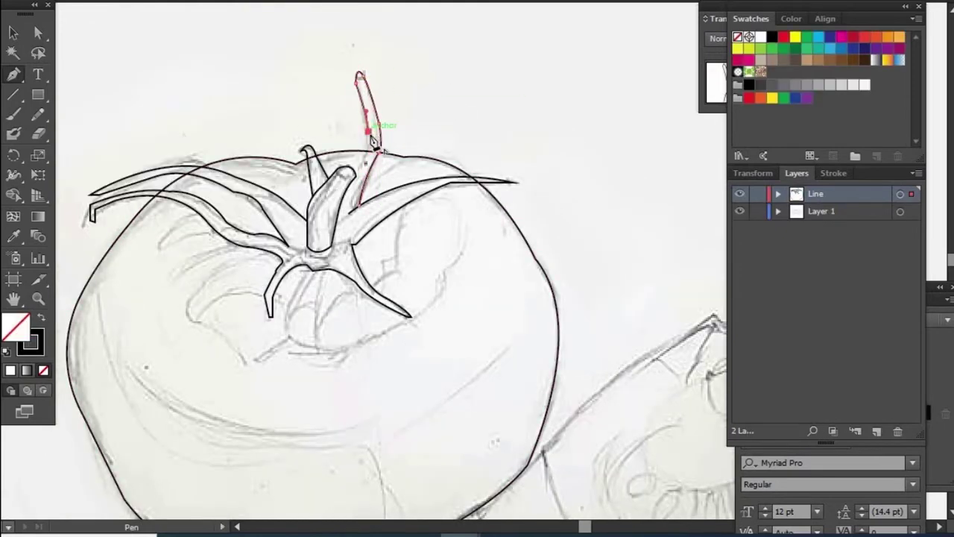
{"action": "key", "text": "ctrl+plus"}
{"action": "key", "text": "ctrl+plus"}
{"action": "key", "text": "ctrl+plus"}
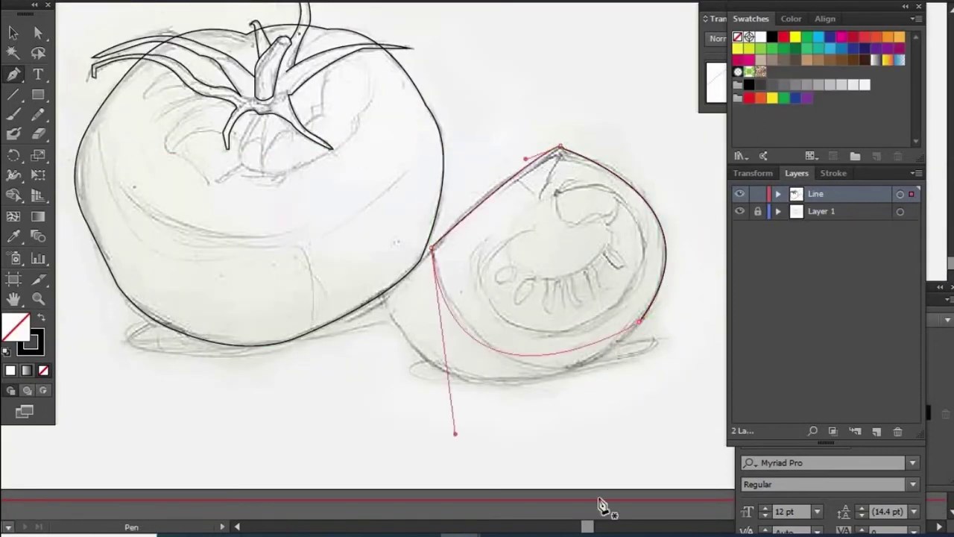
Outline the tomato wedge and begin tracing its inner flesh
{"action": "left_click_drag", "start_coordinate": [455, 432], "coordinate": [505, 479]}
{"action": "left_click_drag", "start_coordinate": [485, 347], "coordinate": [519, 371]}
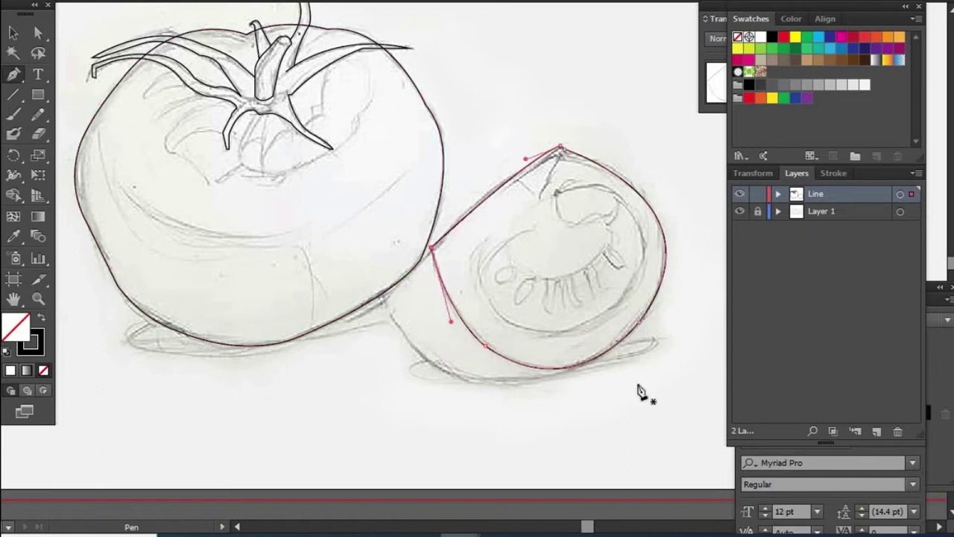
{"action": "left_click", "coordinate": [433, 250]}
{"action": "left_click", "coordinate": [380, 301]}
{"action": "left_click_drag", "start_coordinate": [602, 347], "coordinate": [448, 455]}
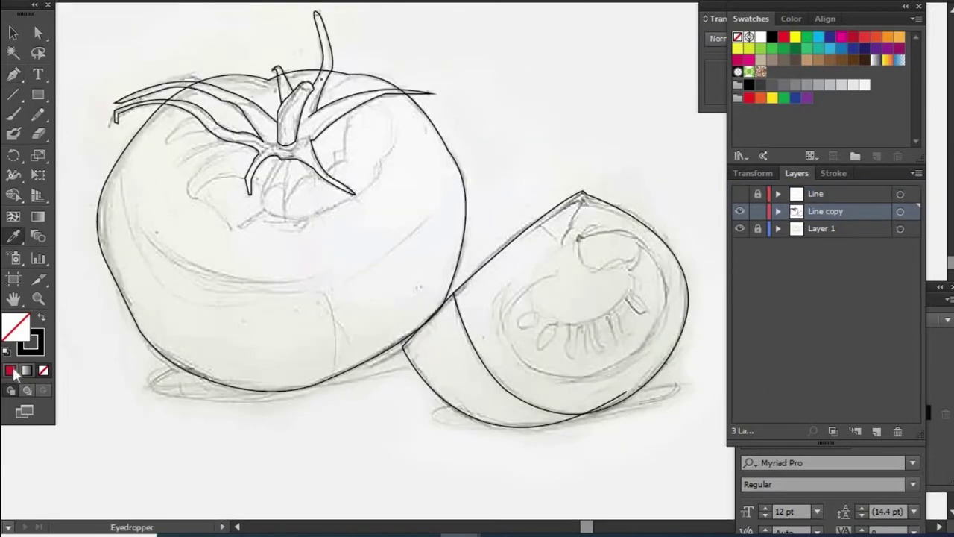
Adjust a calyx segment near the stem and remove the calyx's black stroke
{"action": "key", "text": "a"}
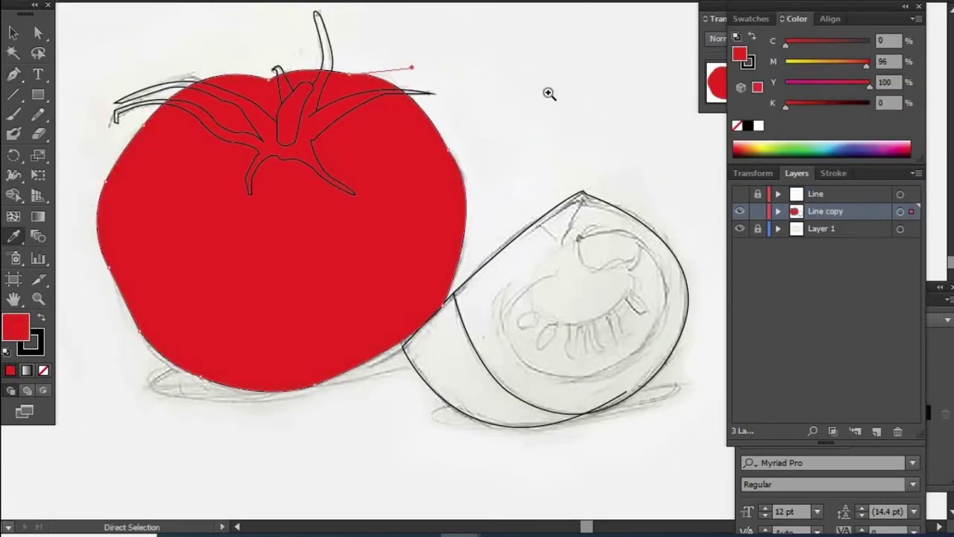
{"action": "left_click", "coordinate": [549, 92], "text": "ctrl+alt"}
{"action": "left_click_drag", "start_coordinate": [213, 32], "coordinate": [504, 291]}
{"action": "scroll", "coordinate": [497, 87], "scroll_direction": "up", "scroll_amount": 2}
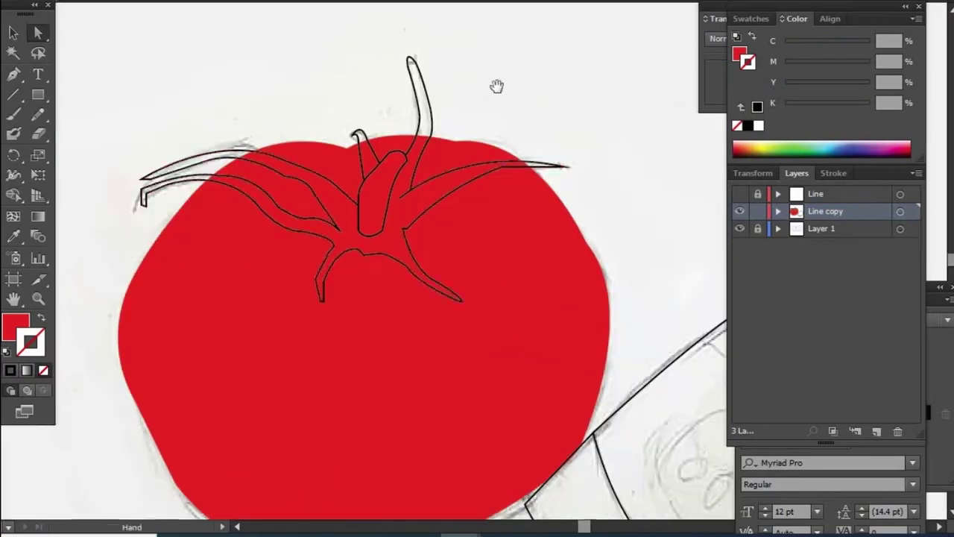
{"action": "key", "text": "ctrl+plus"}
{"action": "left_click", "coordinate": [387, 227]}
{"action": "scroll", "coordinate": [381, 235], "scroll_direction": "up", "scroll_amount": 5}
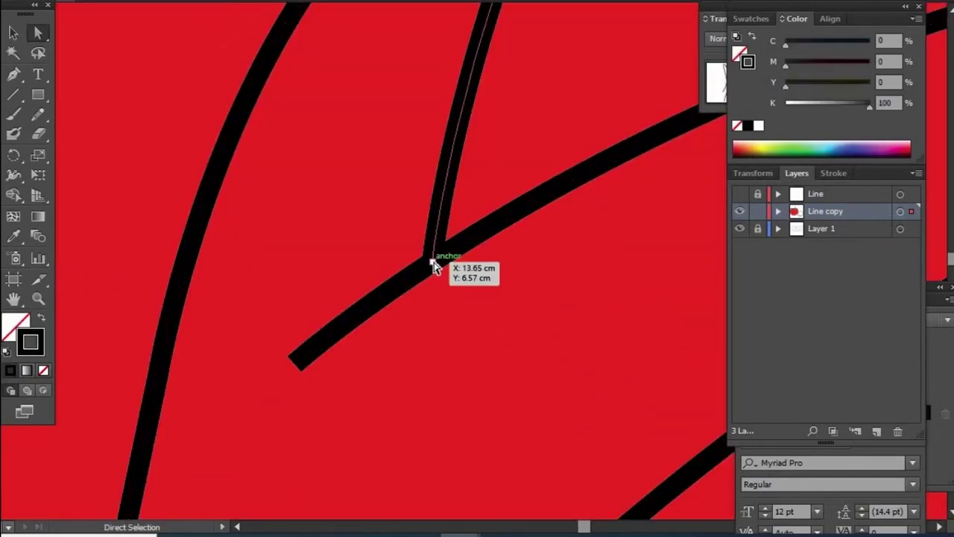
{"action": "left_click_drag", "start_coordinate": [432, 261], "coordinate": [486, 228]}
{"action": "scroll", "coordinate": [224, 112], "scroll_direction": "down", "scroll_amount": 6}
{"action": "scroll", "coordinate": [462, 237], "scroll_direction": "up", "scroll_amount": 3}
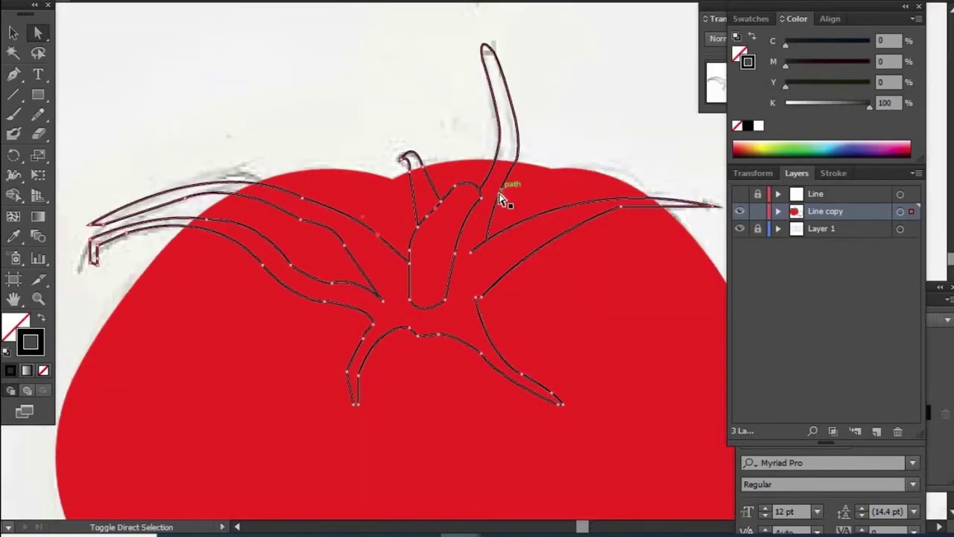
{"action": "key", "text": "slash"}
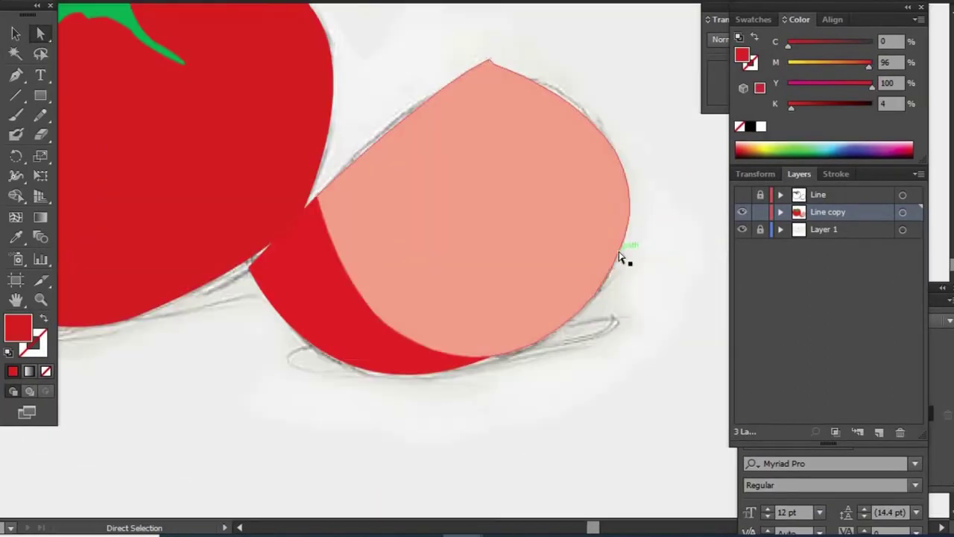
Inset the wedge's flesh shape, darken it to red, and duplicate the outer pink wedge
{"action": "left_click", "coordinate": [621, 258]}
{"action": "mouse_move", "coordinate": [505, 271]}
{"action": "left_mouse_down"}
{"action": "mouse_move", "coordinate": [496, 252]}
{"action": "mouse_move", "coordinate": [613, 340]}
{"action": "mouse_move", "coordinate": [606, 334]}
{"action": "left_mouse_up"}
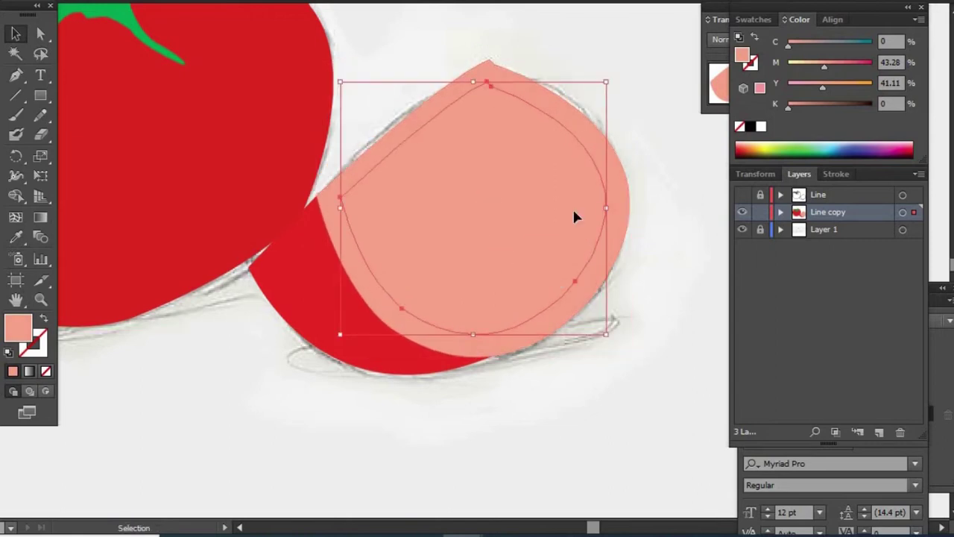
{"action": "mouse_move", "coordinate": [824, 66]}
{"action": "left_mouse_down"}
{"action": "mouse_move", "coordinate": [850, 67]}
{"action": "mouse_move", "coordinate": [858, 89]}
{"action": "left_mouse_up"}
{"action": "left_click", "coordinate": [619, 246]}
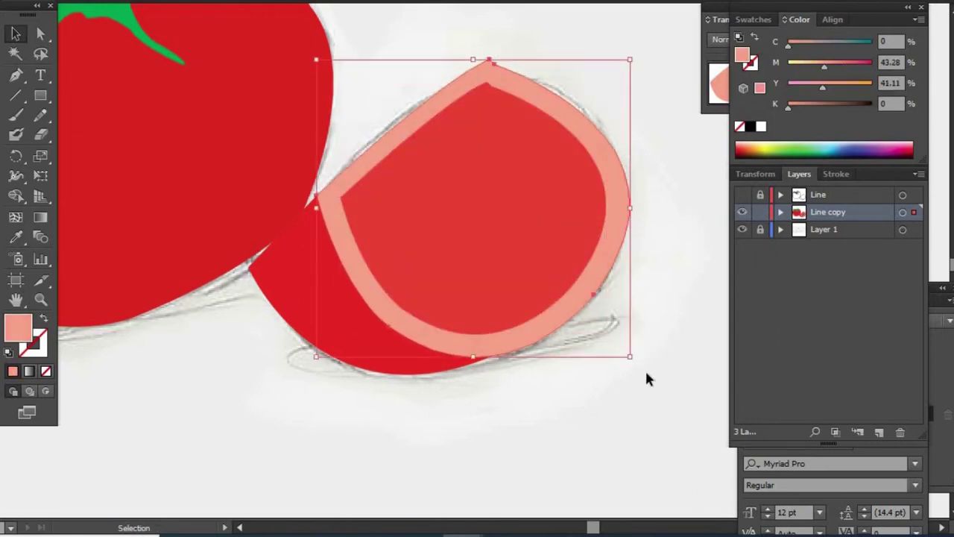
{"action": "key", "text": "ctrl+z"}
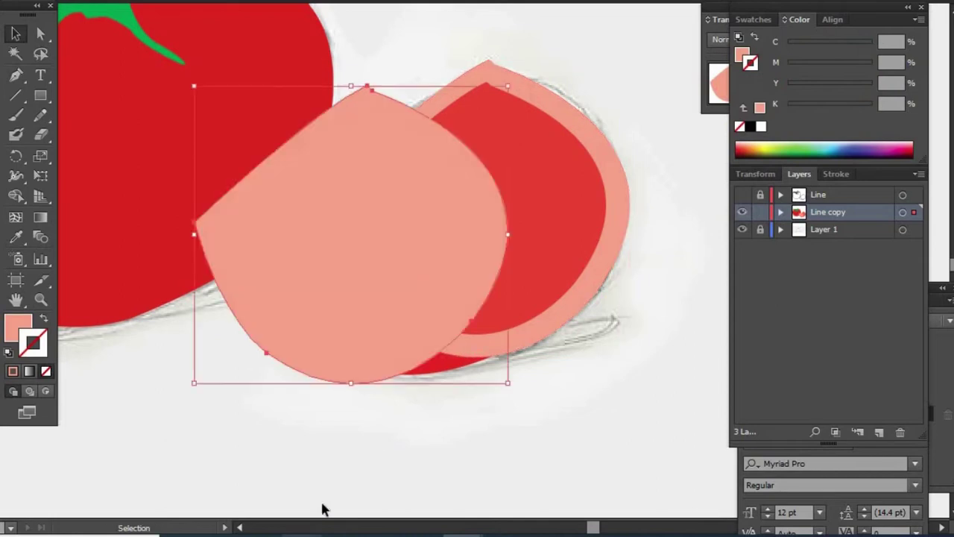
{"action": "key", "text": "ctrl+shift+z"}
{"action": "left_click", "coordinate": [324, 507]}
Give the wedge a red outline with a 0.2 cm stroke weight
{"action": "left_click", "coordinate": [591, 301]}
{"action": "double_click", "coordinate": [32, 343]}
{"action": "left_click", "coordinate": [917, 264]}
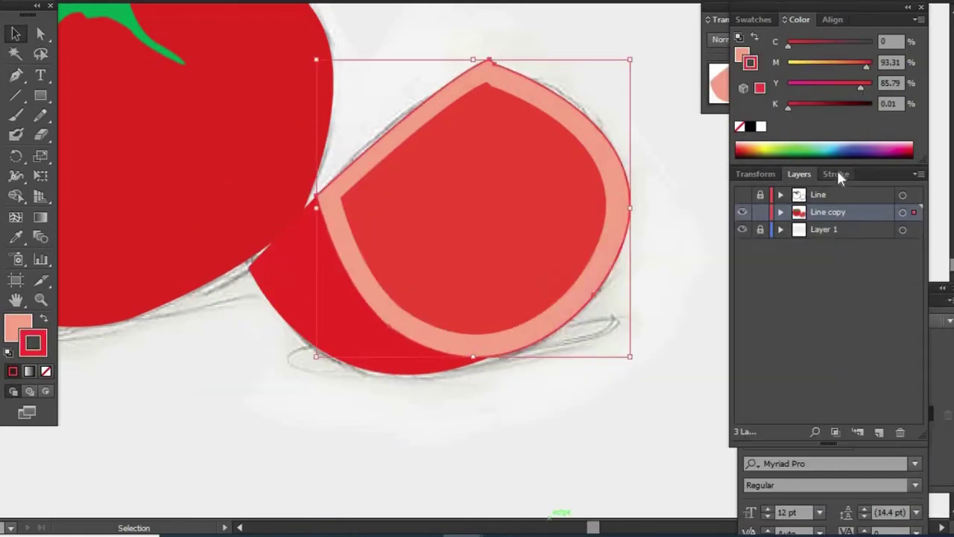
{"action": "left_click", "coordinate": [842, 174]}
{"action": "left_click", "coordinate": [790, 191]}
{"action": "scroll", "coordinate": [298, 107], "scroll_direction": "up", "scroll_amount": 5}
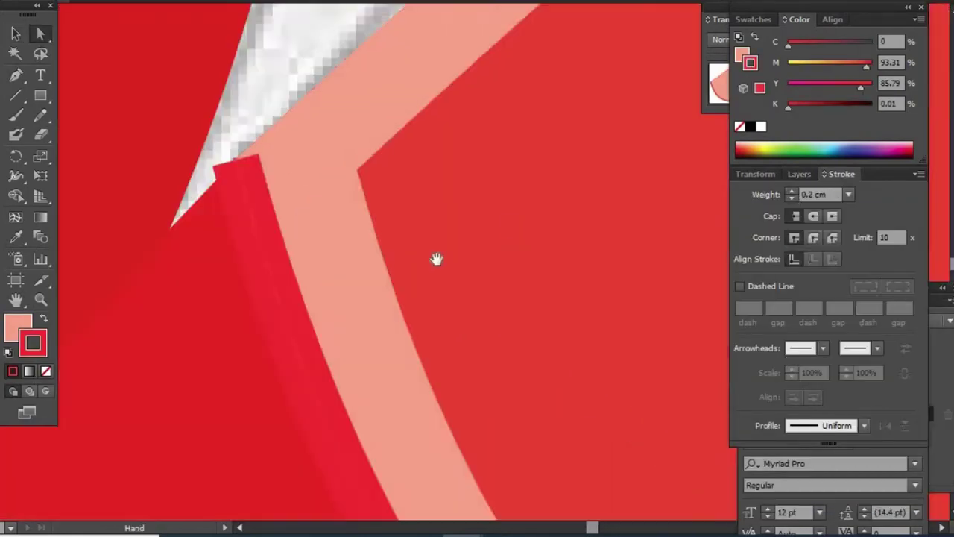
{"action": "scroll", "coordinate": [437, 260], "scroll_direction": "down", "scroll_amount": 6}
Reshape the wedge's lower-right outline and zoom out to show both tomato pieces
{"action": "key", "text": "a"}
{"action": "left_click_drag", "start_coordinate": [596, 295], "coordinate": [578, 313]}
{"action": "key", "text": "v"}
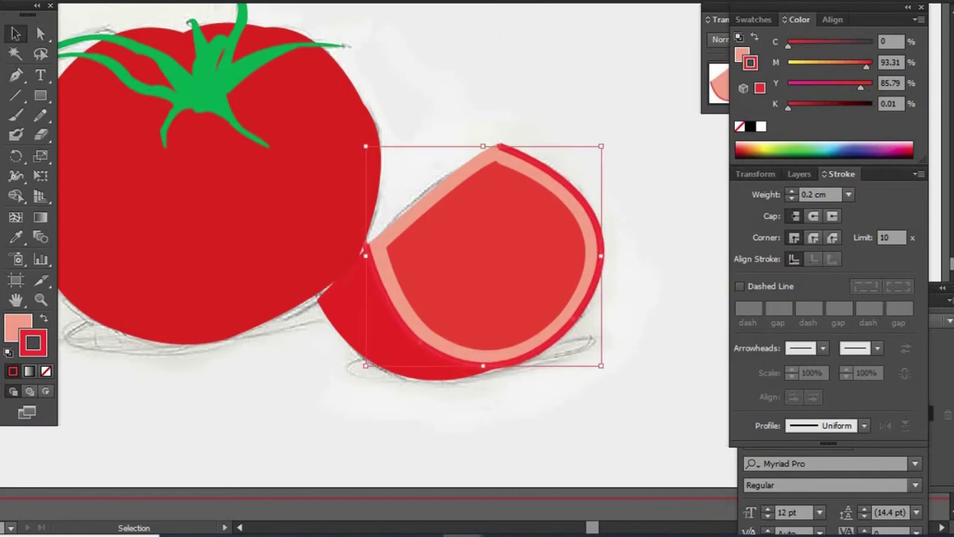
{"action": "left_click", "coordinate": [609, 349]}
{"action": "key", "text": "ctrl+0"}
{"action": "left_click", "coordinate": [799, 174]}
Trace pale pink highlight shapes on the tomato top around the calyx in outline view
{"action": "left_click", "coordinate": [742, 194]}
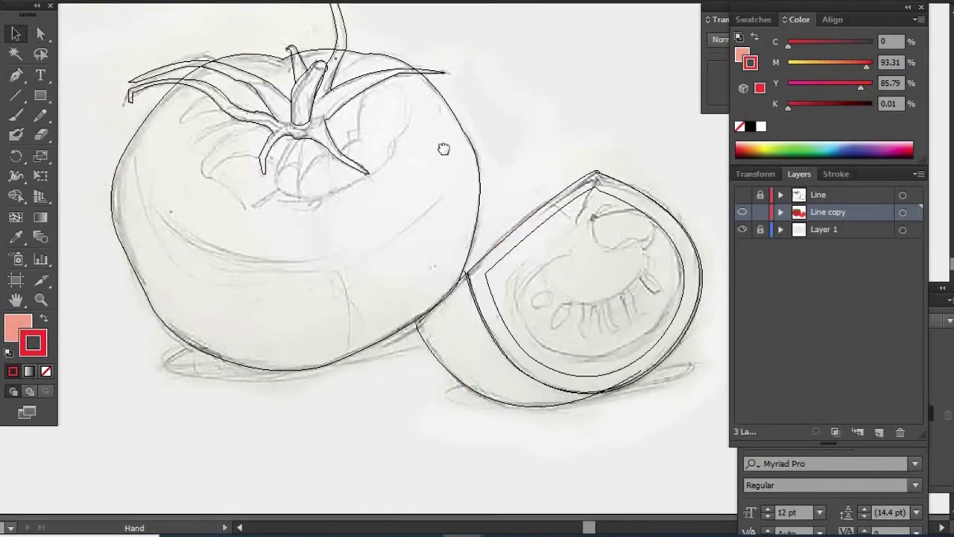
{"action": "key", "text": "p"}
{"action": "left_click", "coordinate": [404, 159]}
{"action": "left_click", "coordinate": [373, 178]}
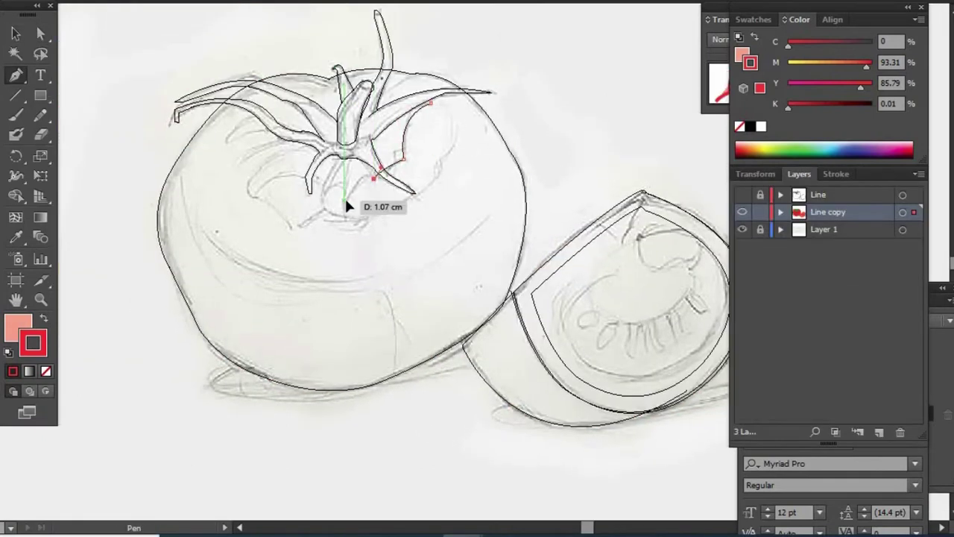
{"action": "left_click", "coordinate": [346, 178]}
{"action": "left_click", "coordinate": [325, 189]}
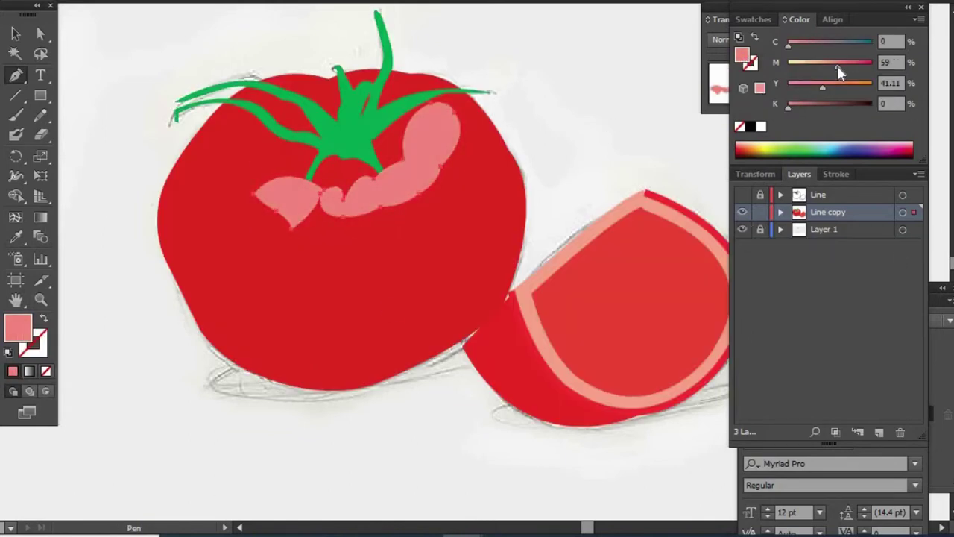
{"action": "left_click", "coordinate": [742, 211], "text": "ctrl"}
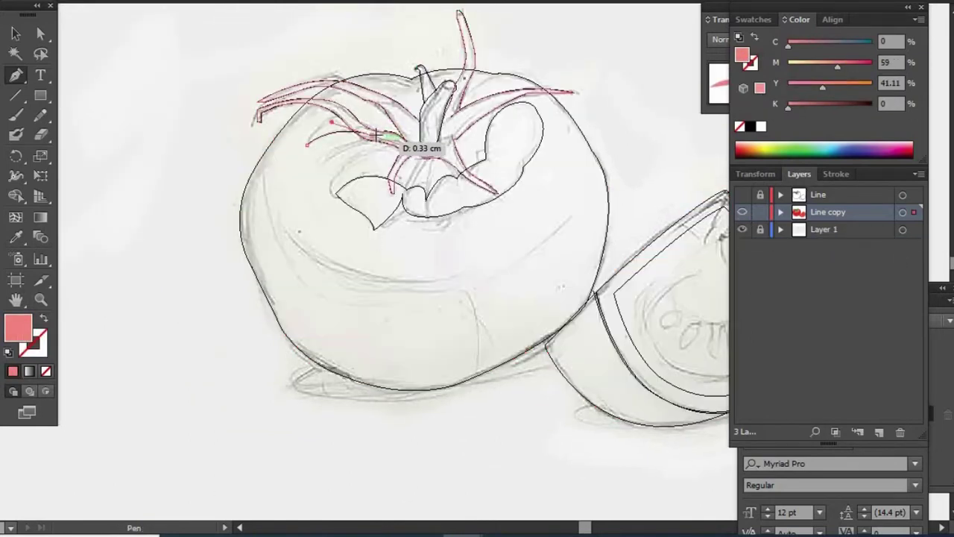
{"action": "left_click_drag", "start_coordinate": [313, 131], "coordinate": [308, 144]}
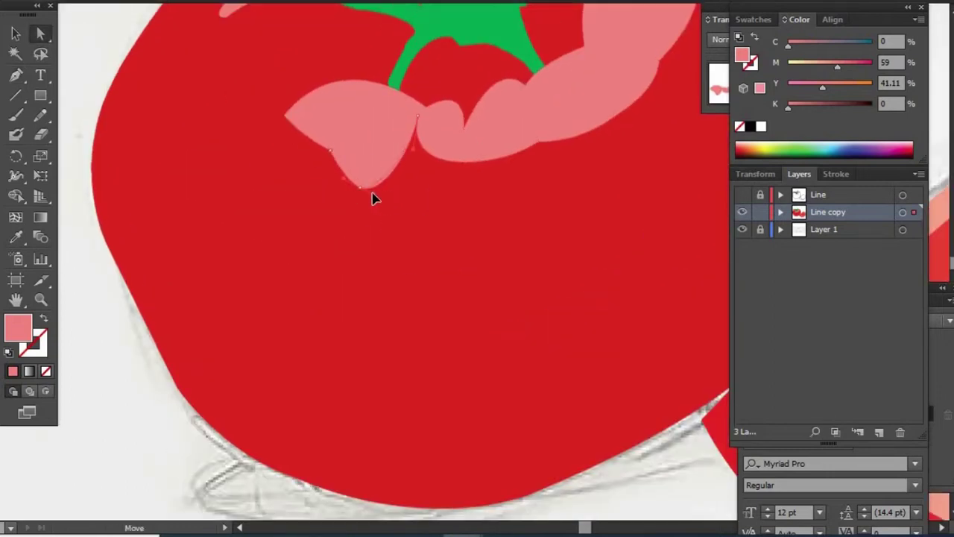
{"action": "left_click_drag", "start_coordinate": [366, 188], "coordinate": [458, 129]}
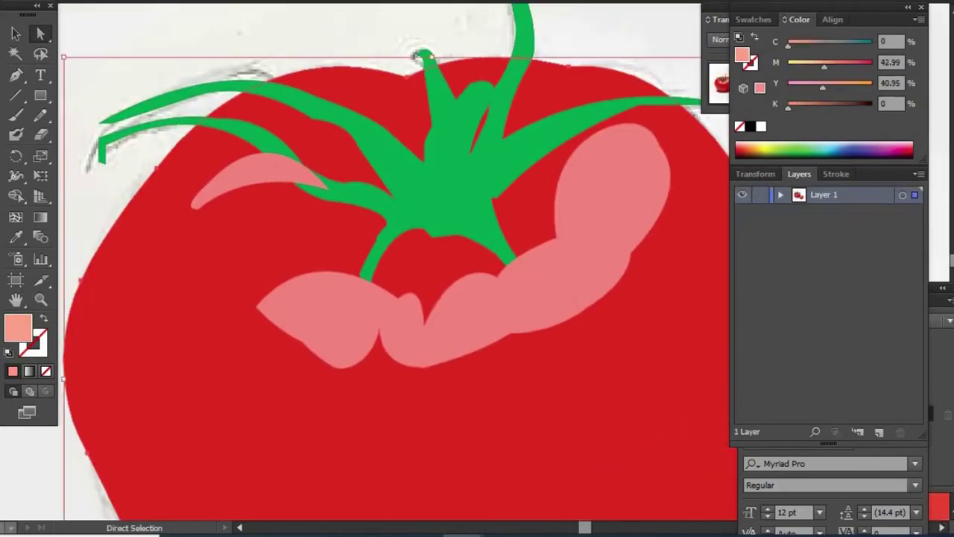
Make the central stem dark green and its cut tip olive green
{"action": "left_click_drag", "start_coordinate": [829, 67], "coordinate": [873, 138]}
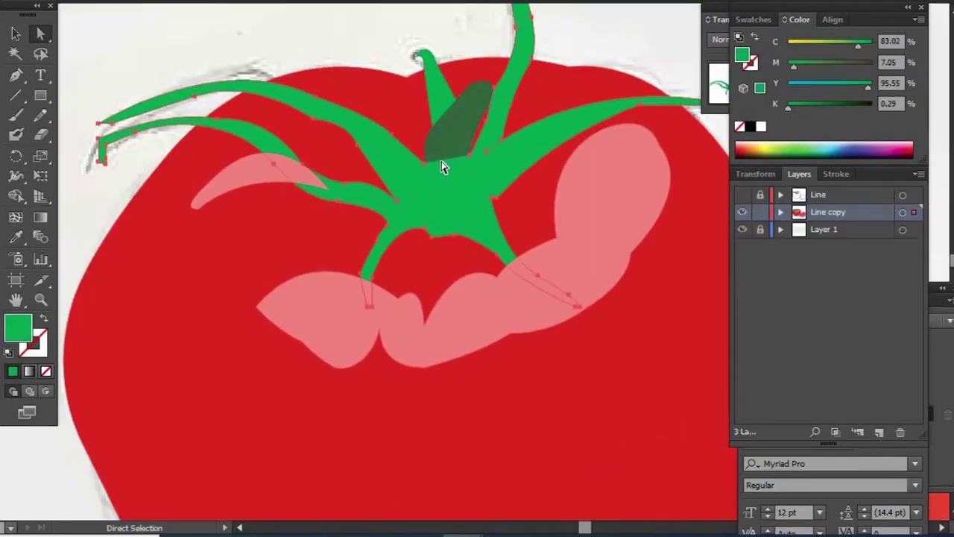
{"action": "left_click_drag", "start_coordinate": [429, 42], "coordinate": [565, 210]}
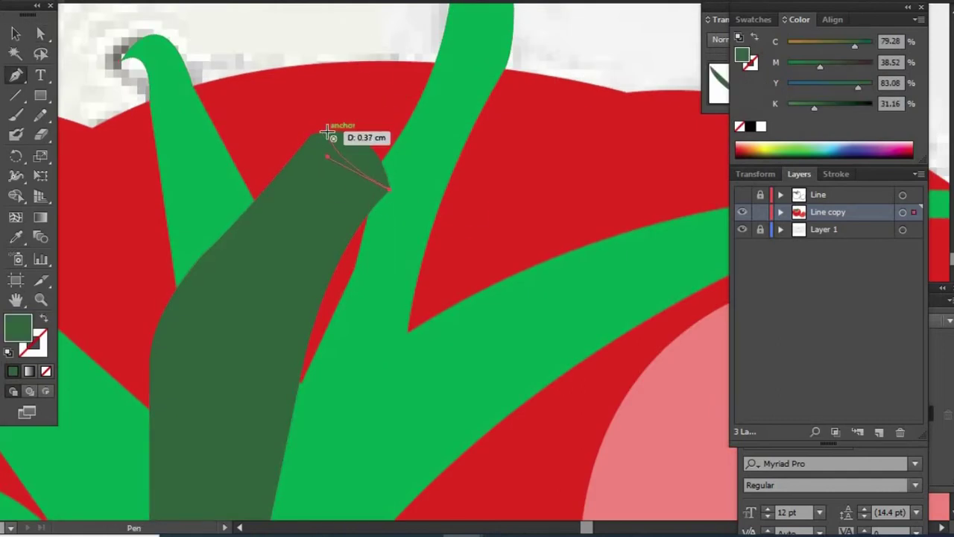
{"action": "left_click_drag", "start_coordinate": [820, 65], "coordinate": [788, 66]}
{"action": "left_click_drag", "start_coordinate": [854, 44], "coordinate": [796, 43]}
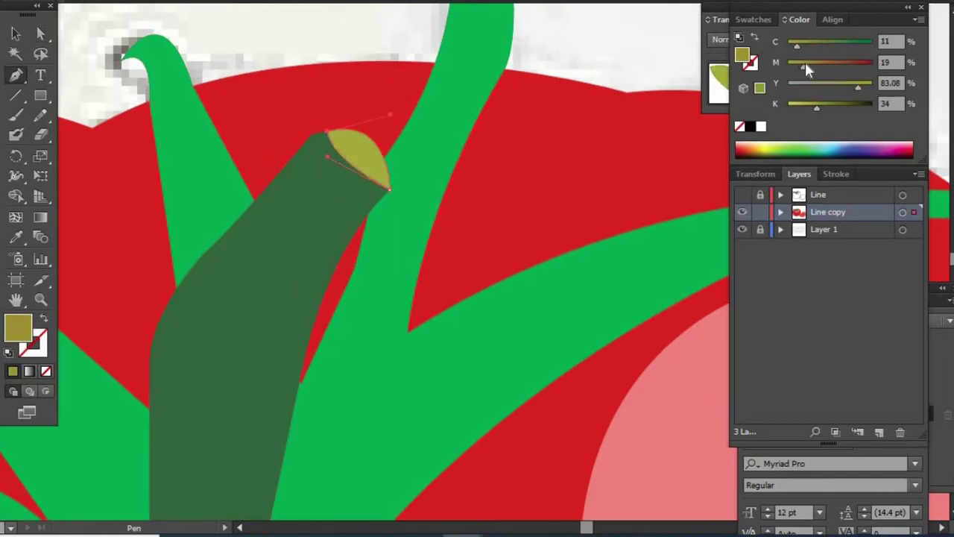
{"action": "scroll", "coordinate": [312, 101], "scroll_direction": "up", "scroll_amount": 3}
{"action": "key", "text": "a"}
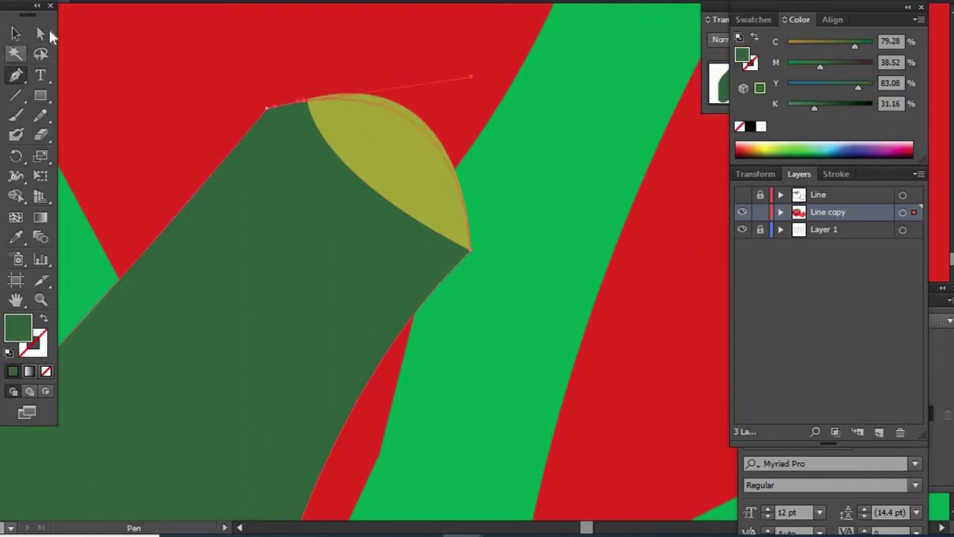
Reshape the stem's left edge where it meets the tomato
{"action": "left_click", "coordinate": [41, 33]}
{"action": "key", "text": "p"}
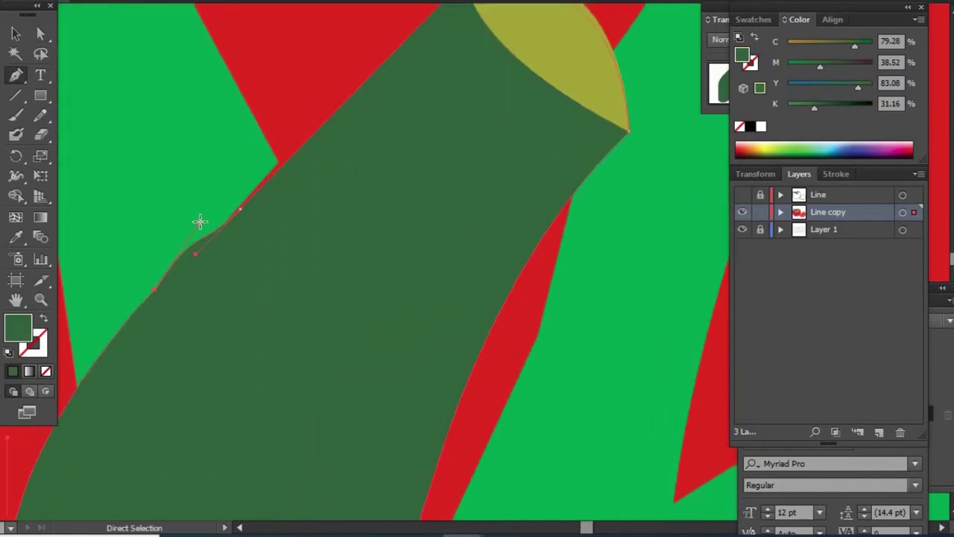
{"action": "left_click_drag", "start_coordinate": [199, 221], "coordinate": [190, 228]}
{"action": "key", "text": "ctrl+minus"}
{"action": "key", "text": "ctrl+minus"}
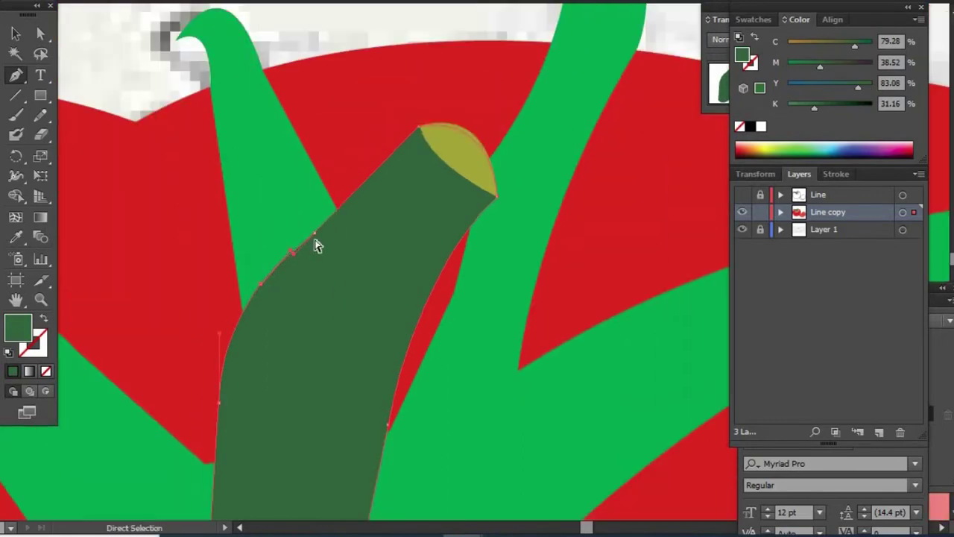
{"action": "scroll", "coordinate": [310, 230], "scroll_direction": "down", "scroll_amount": 3}
{"action": "left_click", "coordinate": [602, 350], "text": "ctrl"}
Draw a darker green shadow shape between the calyx leaves
{"action": "key", "text": "ctrl+minus"}
{"action": "key", "text": "ctrl+minus"}
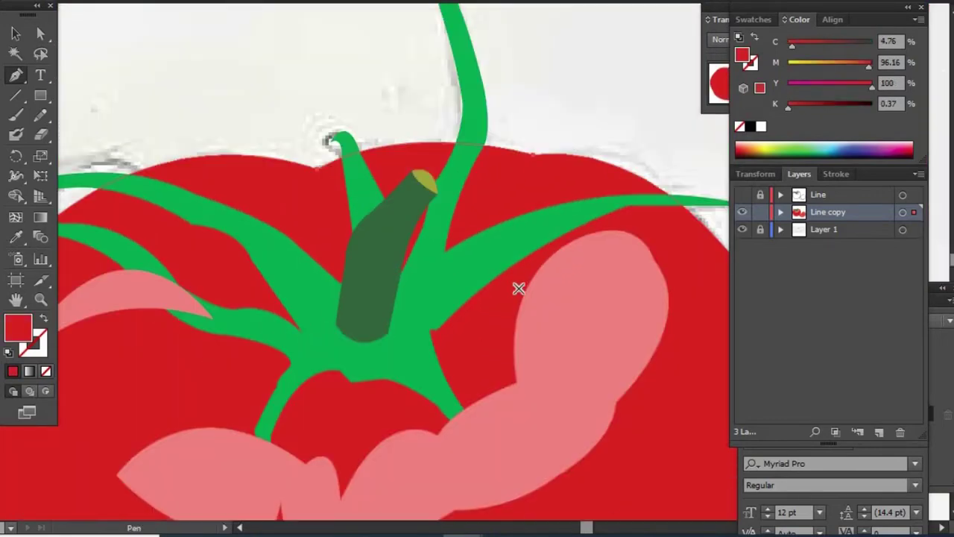
{"action": "key", "text": "ctrl+plus"}
{"action": "left_click_drag", "start_coordinate": [362, 208], "coordinate": [409, 216]}
{"action": "left_click", "coordinate": [409, 215], "text": "ctrl"}
{"action": "left_click", "coordinate": [373, 67], "text": "ctrl"}
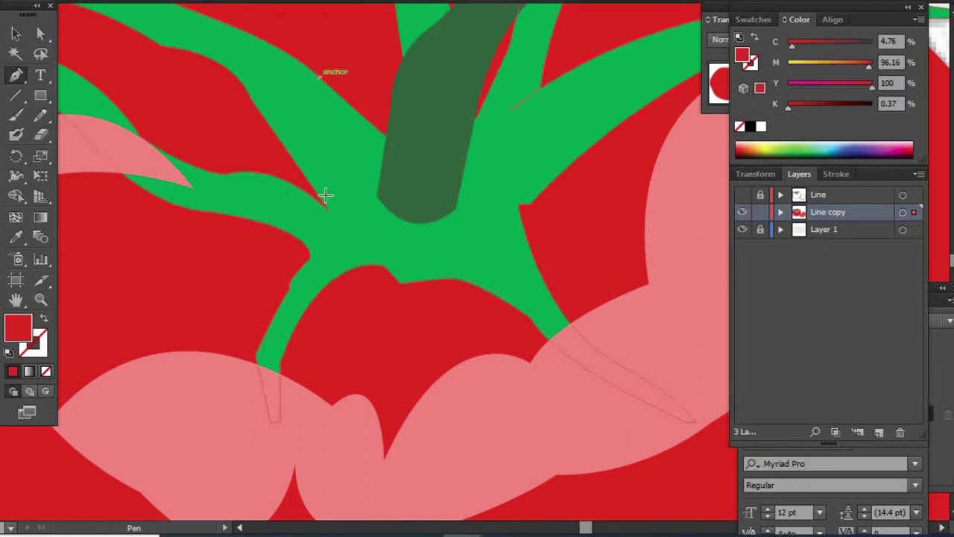
{"action": "left_click", "coordinate": [409, 223]}
{"action": "left_click", "coordinate": [324, 203]}
{"action": "left_click", "coordinate": [321, 78]}
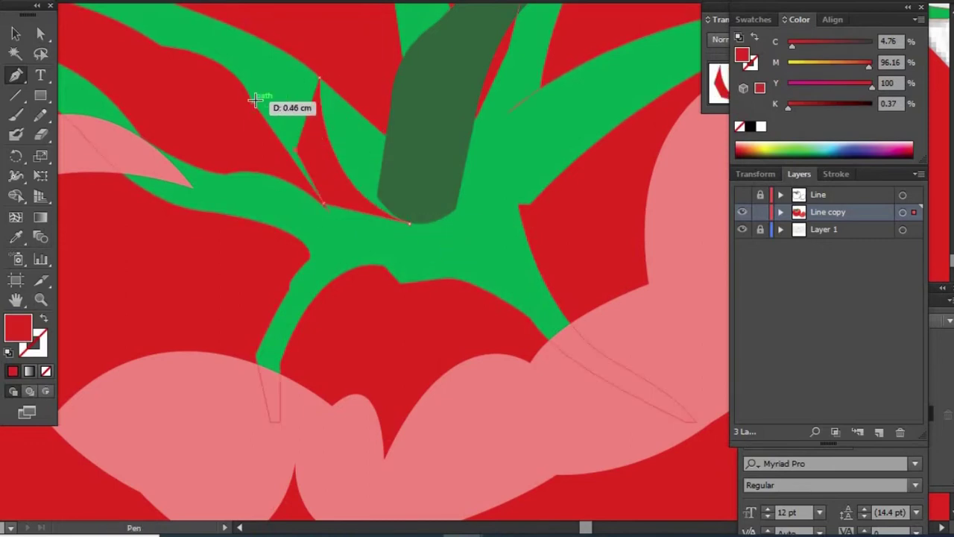
{"action": "left_click", "coordinate": [254, 101]}
{"action": "left_click", "coordinate": [226, 56]}
{"action": "left_click", "coordinate": [15, 237]}
{"action": "left_click", "coordinate": [559, 121]}
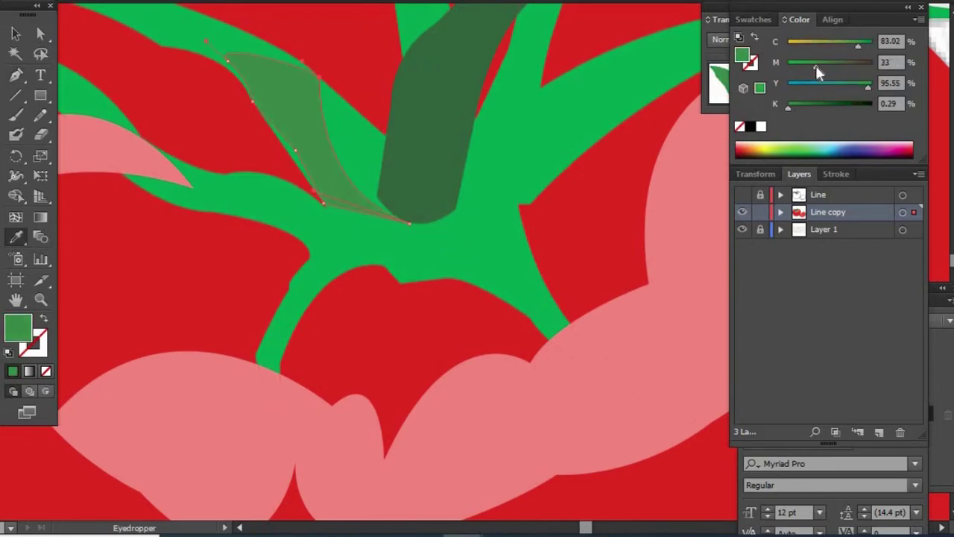
Draw a lighter red shape over the tomato's lower body with Magenta lowered to 92
{"action": "left_click", "coordinate": [555, 122]}
{"action": "mouse_move", "coordinate": [297, 99]}
{"action": "left_mouse_down"}
{"action": "mouse_move", "coordinate": [495, 122]}
{"action": "mouse_move", "coordinate": [635, 228]}
{"action": "left_mouse_up"}
{"action": "left_click", "coordinate": [372, 164]}
{"action": "left_click", "coordinate": [436, 166]}
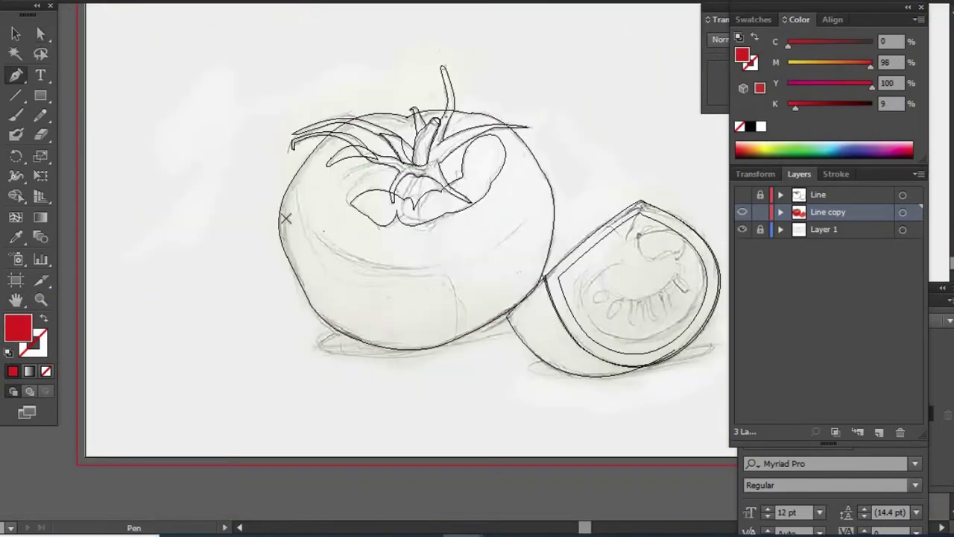
{"action": "left_click", "coordinate": [473, 256]}
{"action": "left_click", "coordinate": [529, 222]}
{"action": "left_click", "coordinate": [547, 170]}
{"action": "left_click", "coordinate": [510, 376]}
{"action": "left_click", "coordinate": [320, 387]}
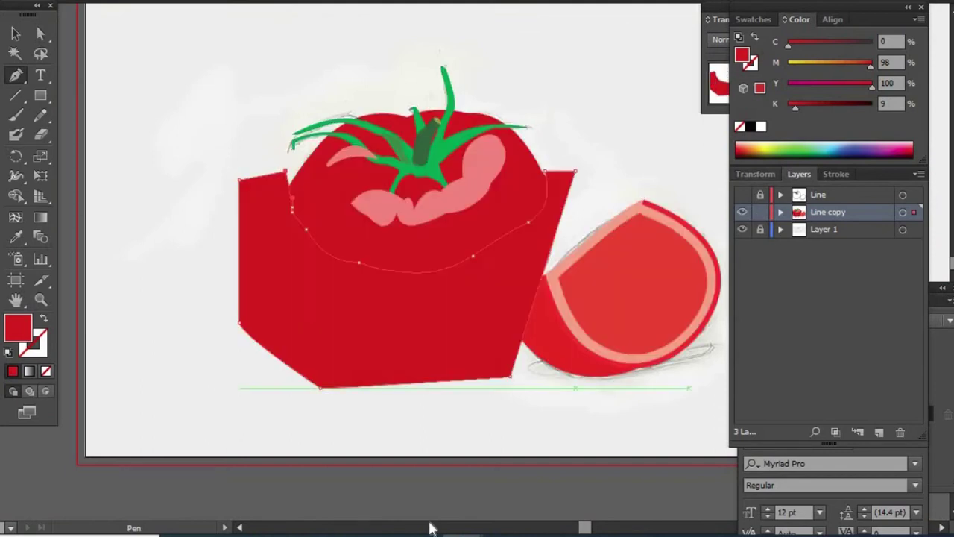
{"action": "left_click_drag", "start_coordinate": [869, 62], "coordinate": [865, 63]}
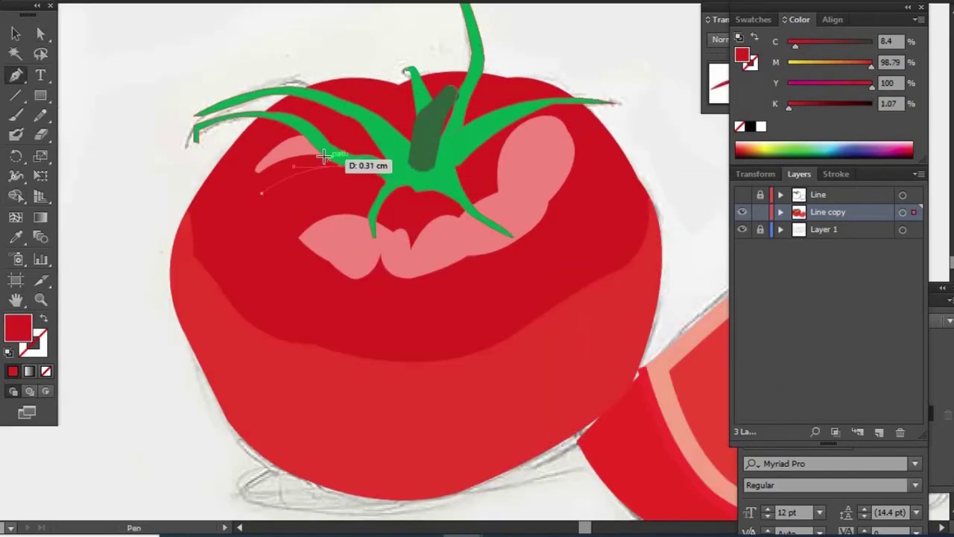
Draw a dark streak beside the upper-left highlight and a dark-red crease below the calyx
{"action": "left_click", "coordinate": [251, 179]}
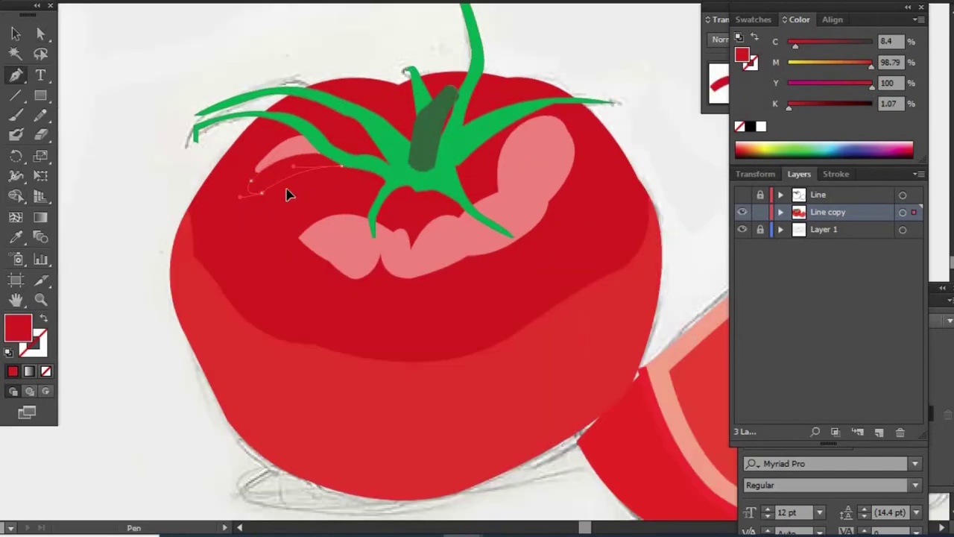
{"action": "left_click", "coordinate": [389, 242]}
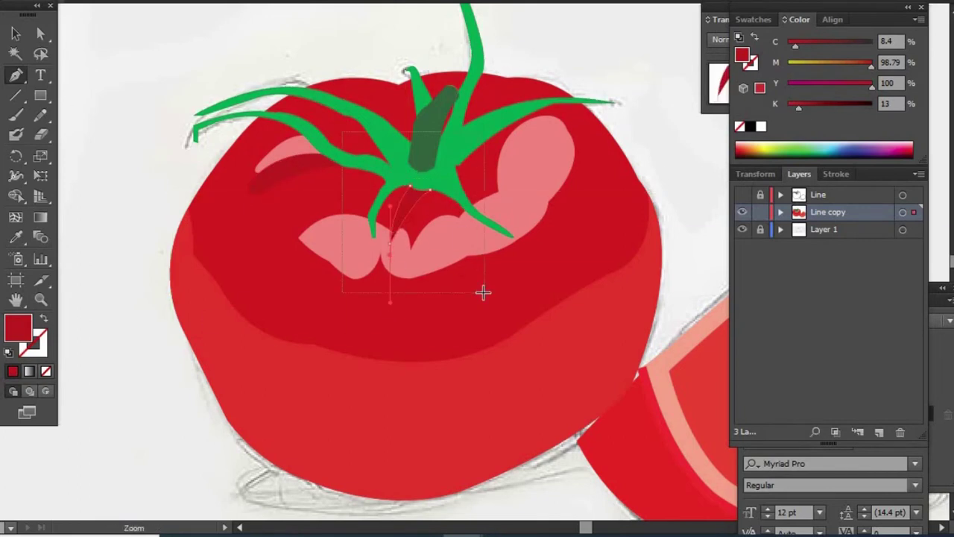
{"action": "key", "text": "ctrl+plus"}
{"action": "key", "text": "ctrl+plus"}
{"action": "left_click", "coordinate": [322, 363]}
{"action": "key", "text": "a"}
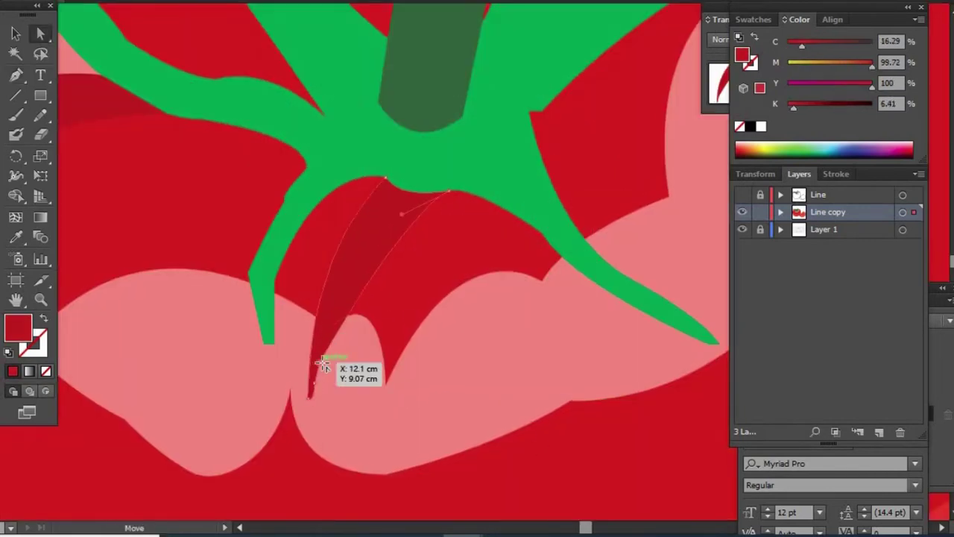
Adjust the crease's top point beneath the calyx
{"action": "left_click", "coordinate": [408, 198]}
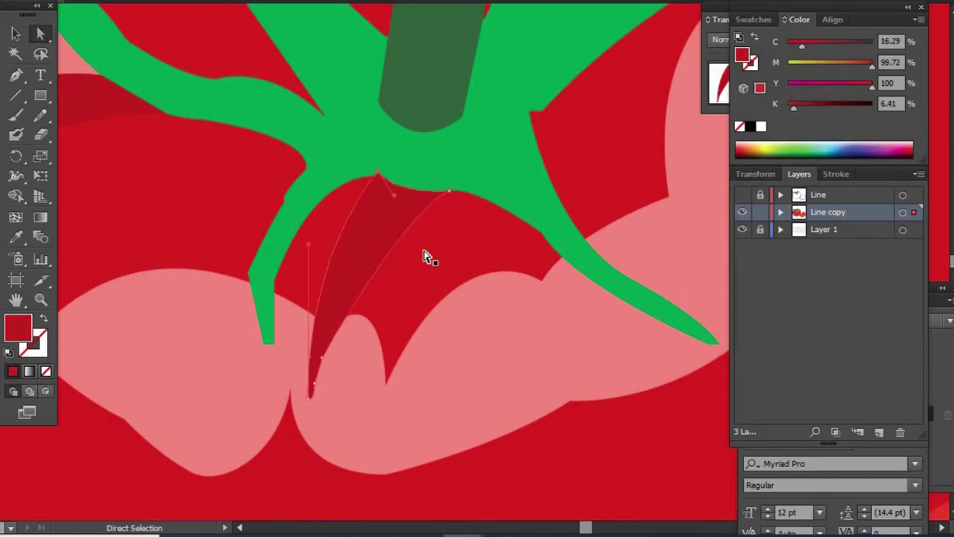
{"action": "left_click", "coordinate": [405, 187]}
{"action": "key", "text": "v"}
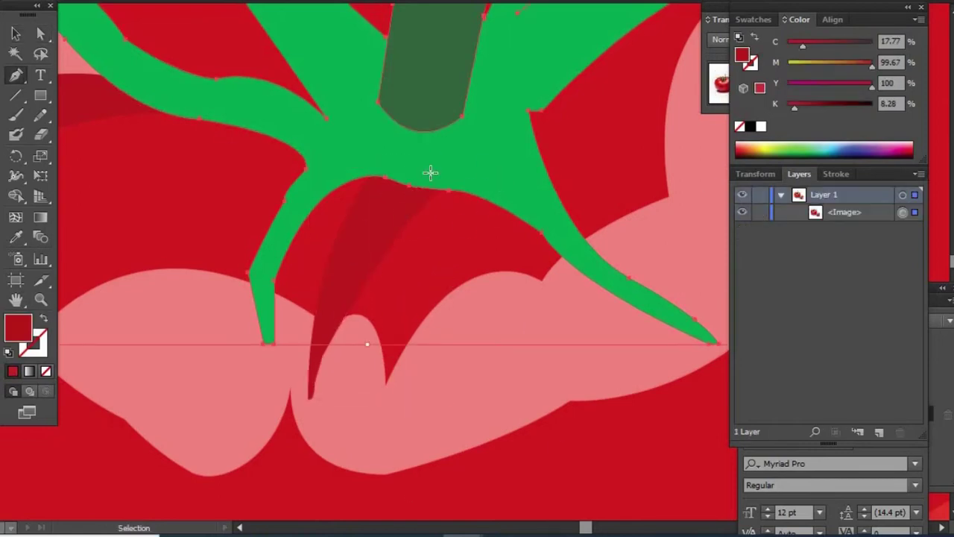
{"action": "key", "text": "a"}
{"action": "key", "text": "p"}
Draw a smaller inner fold at the calyx in a deeper red
{"action": "left_click", "coordinate": [371, 179]}
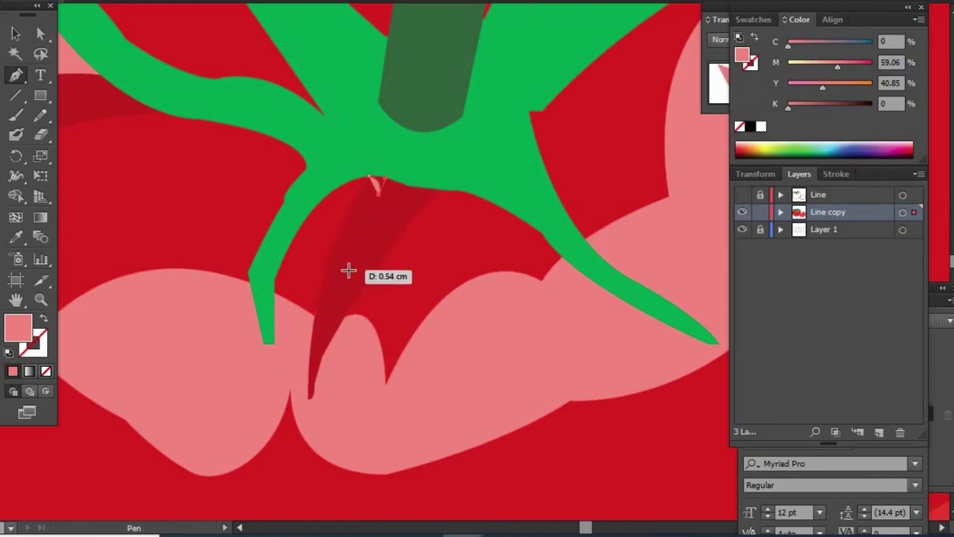
{"action": "left_click_drag", "start_coordinate": [347, 272], "coordinate": [358, 266]}
{"action": "left_click", "coordinate": [431, 187]}
{"action": "left_click", "coordinate": [370, 179]}
{"action": "key", "text": "i"}
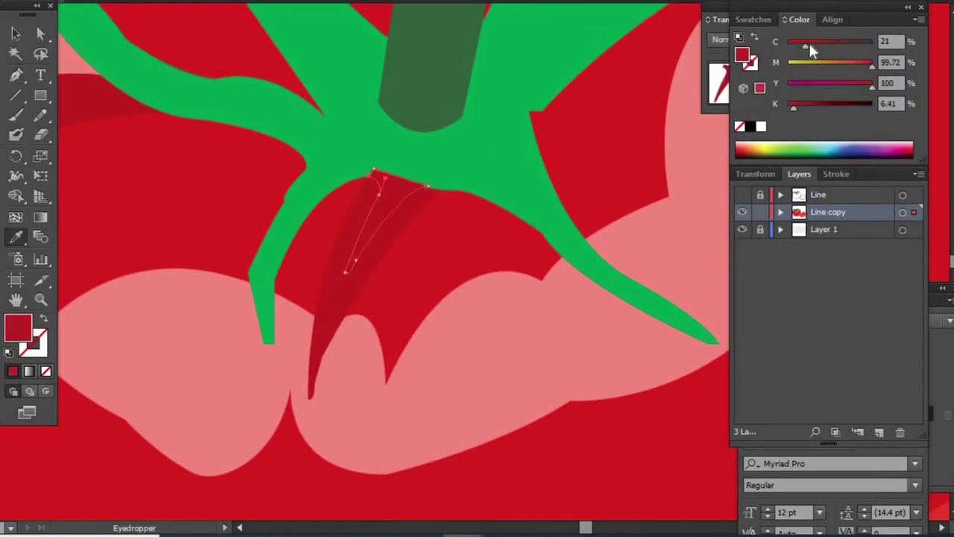
{"action": "key", "text": "a"}
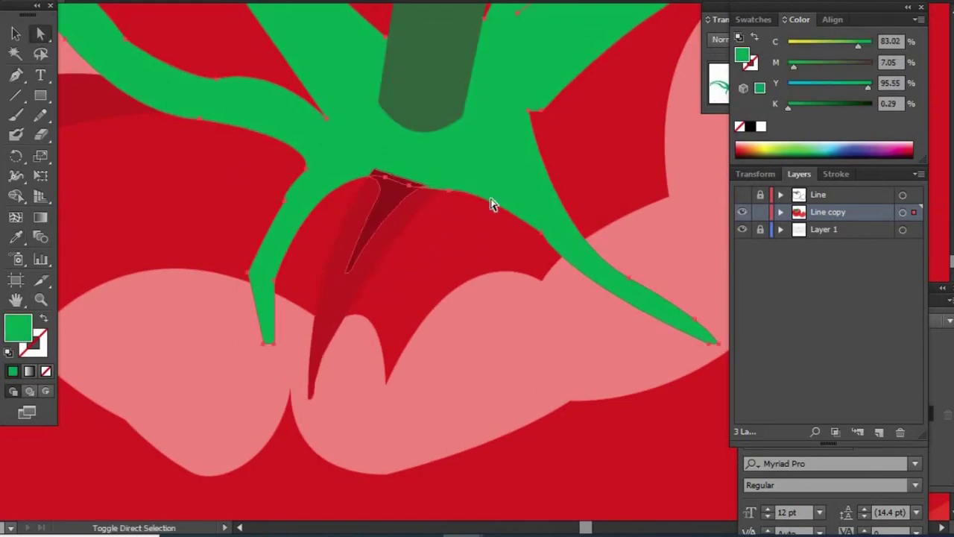
{"action": "scroll", "coordinate": [589, 241], "scroll_direction": "up", "scroll_amount": 5}
{"action": "scroll", "coordinate": [549, 56], "scroll_direction": "down", "scroll_amount": 10}
{"action": "key", "text": "shift+m"}
Shape the shadow under the left leaves and give it a dark red fill
{"action": "scroll", "coordinate": [383, 234], "scroll_direction": "up", "scroll_amount": 3}
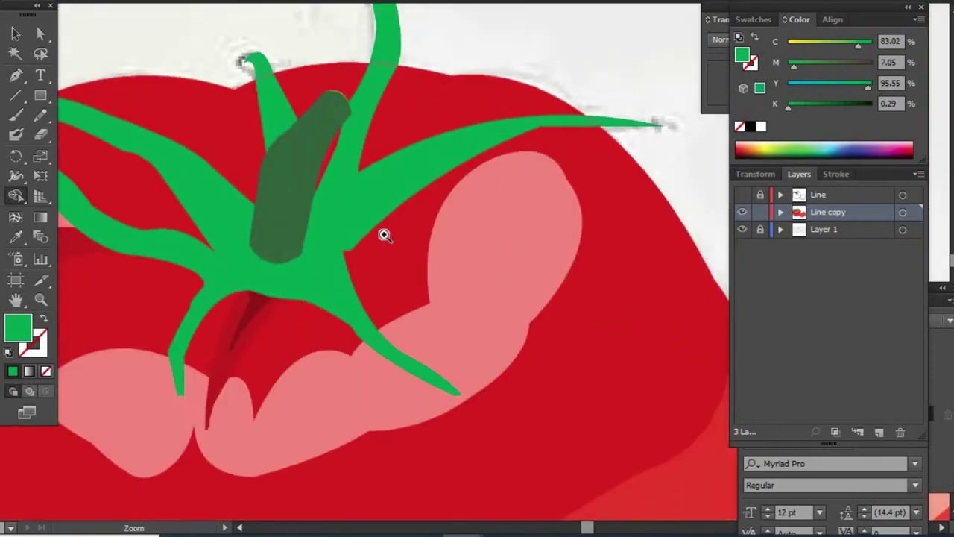
{"action": "scroll", "coordinate": [425, 113], "scroll_direction": "up", "scroll_amount": 4}
{"action": "key", "text": "a"}
{"action": "left_click_drag", "start_coordinate": [356, 158], "coordinate": [366, 152]}
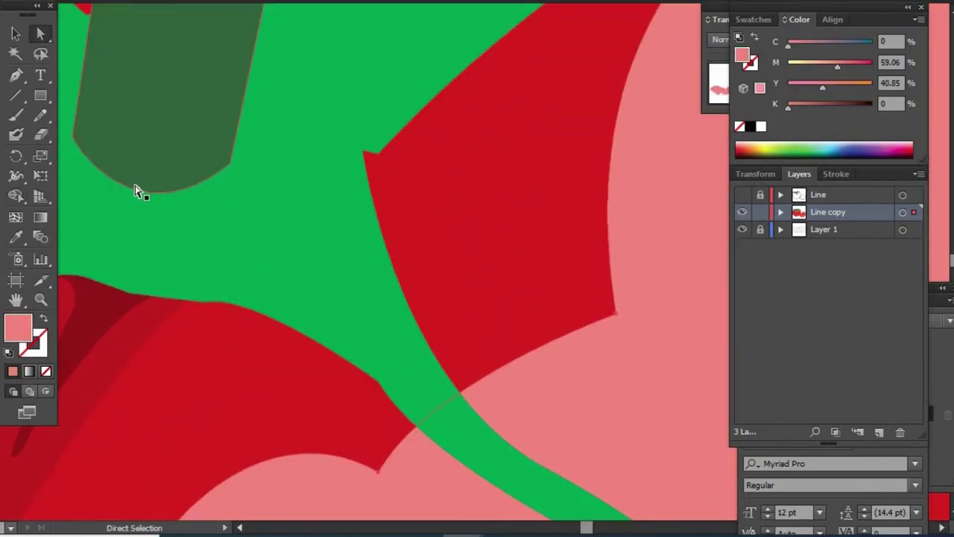
{"action": "left_click_drag", "start_coordinate": [154, 301], "coordinate": [149, 284]}
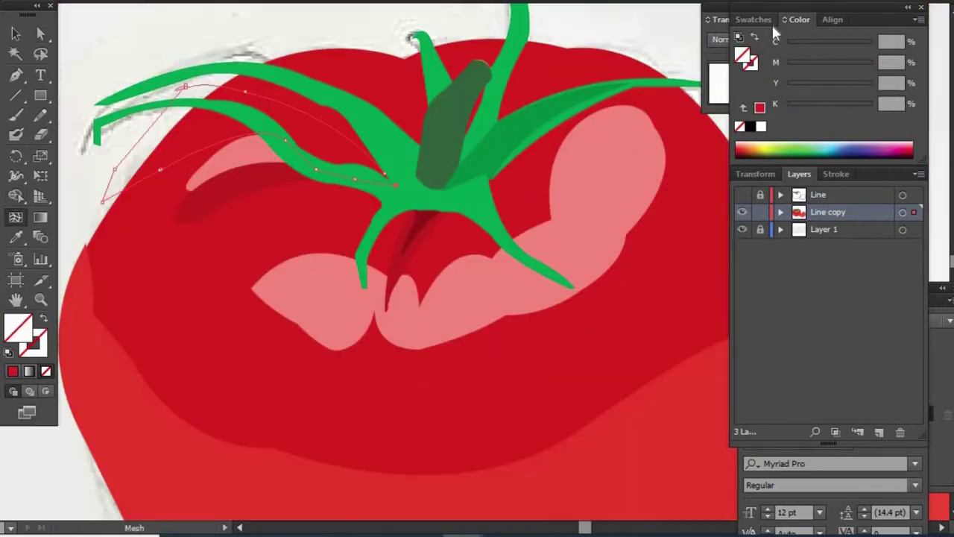
{"action": "key", "text": "shift+x"}
{"action": "key", "text": "u"}
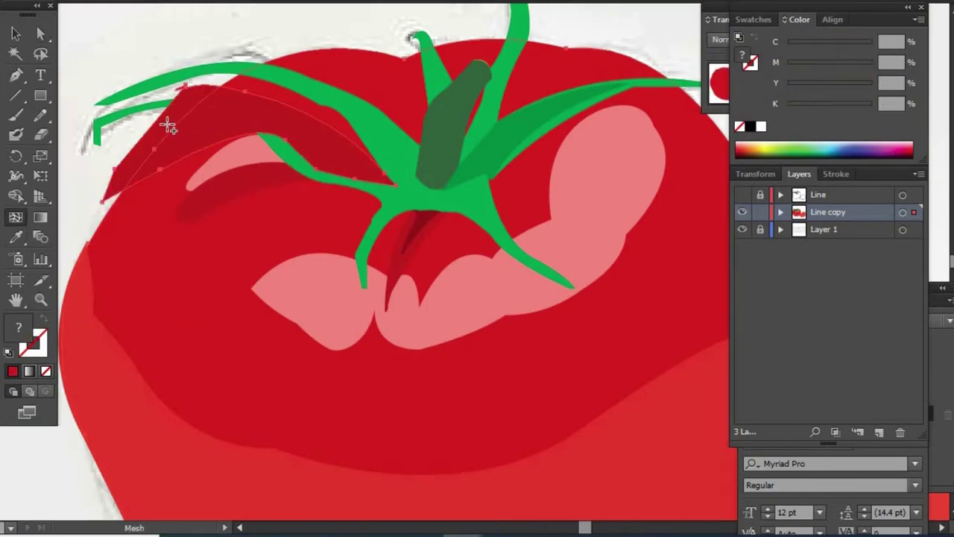
{"action": "key", "text": "ctrl+z"}
{"action": "key", "text": "a"}
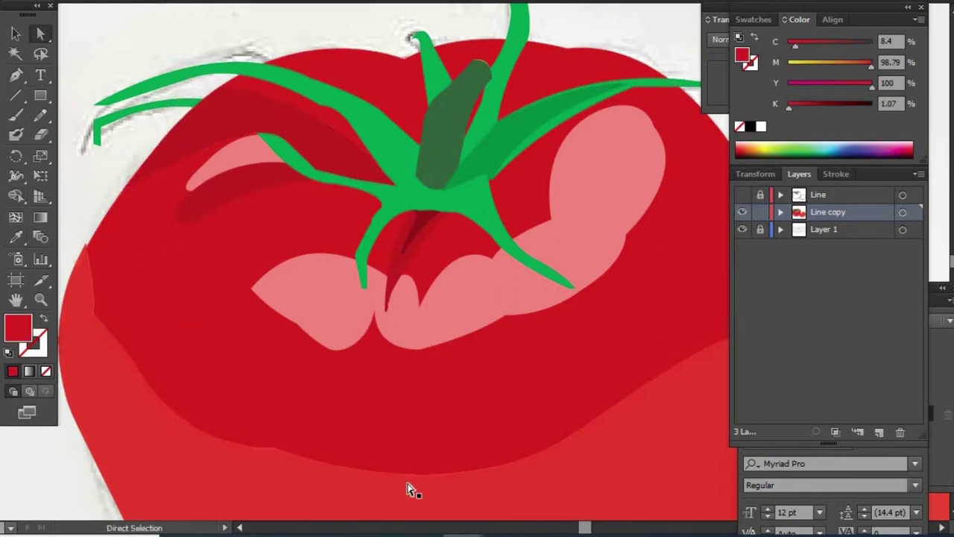
{"action": "key", "text": "p"}
Draw a band across the tomato's middle and darken it with K at 6
{"action": "left_click", "coordinate": [199, 133]}
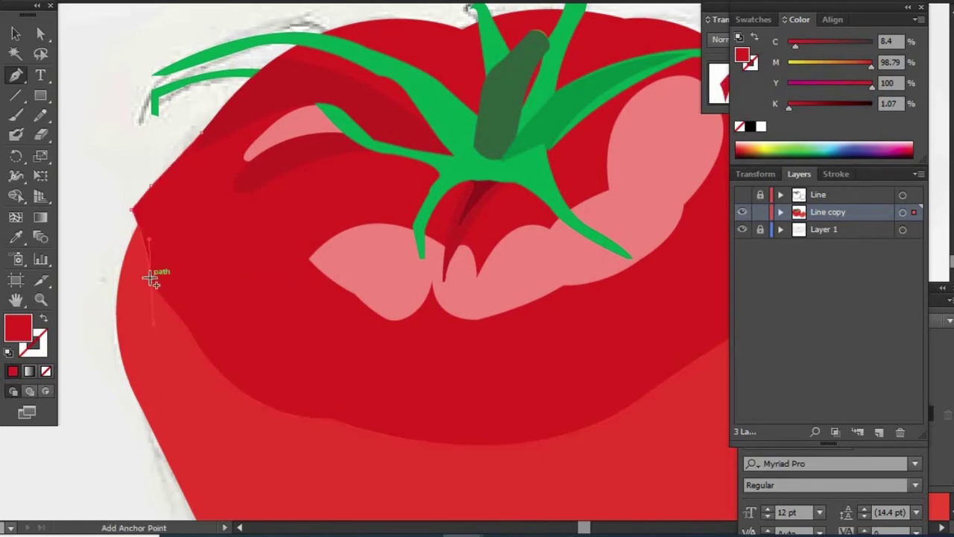
{"action": "left_click", "coordinate": [215, 310]}
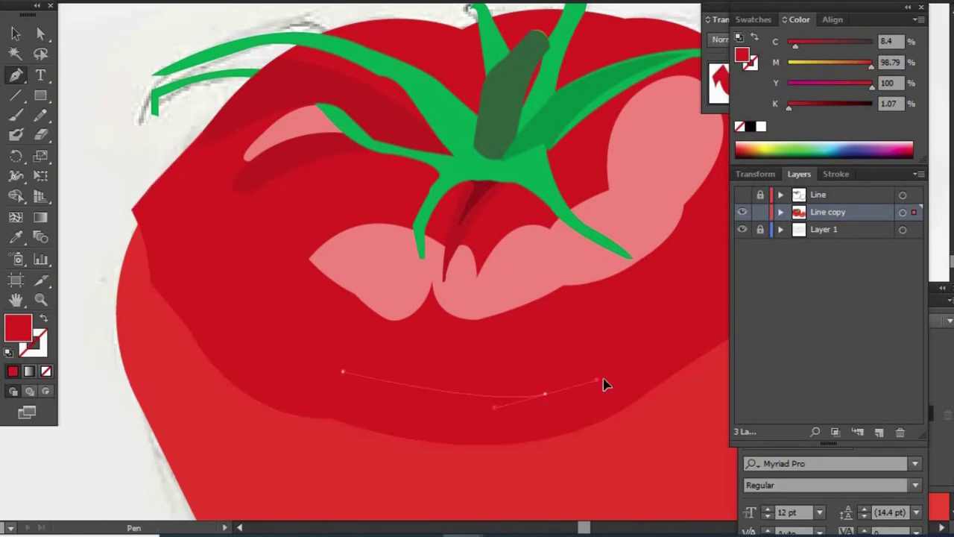
{"action": "left_click_drag", "start_coordinate": [604, 384], "coordinate": [619, 376]}
{"action": "scroll", "coordinate": [675, 365], "scroll_direction": "right", "scroll_amount": 3}
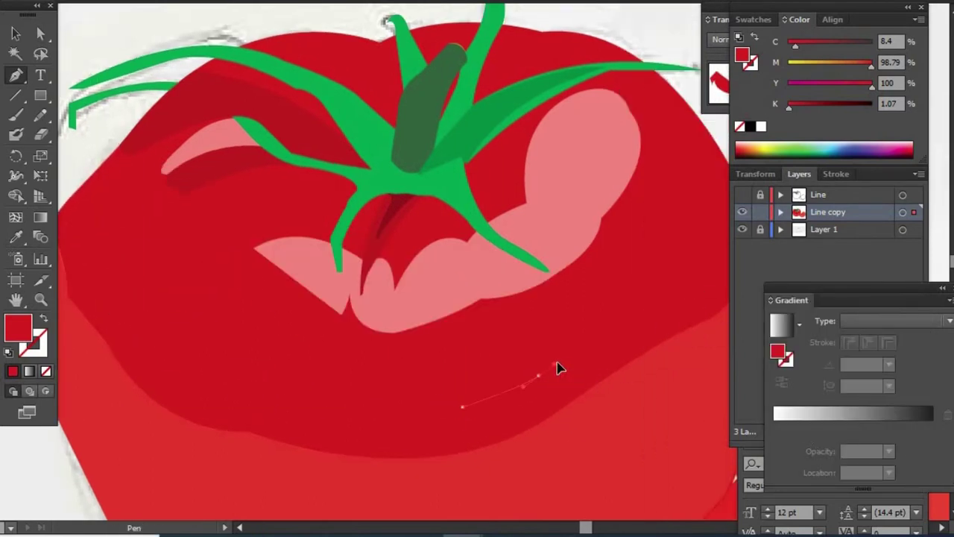
{"action": "scroll", "coordinate": [559, 367], "scroll_direction": "right", "scroll_amount": 3}
{"action": "left_click", "coordinate": [592, 266]}
{"action": "left_click", "coordinate": [655, 216]}
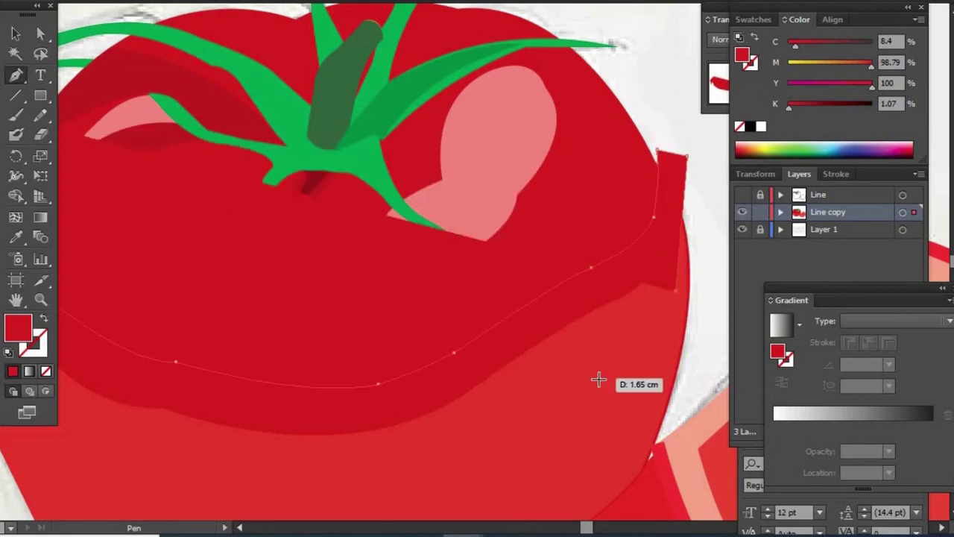
{"action": "scroll", "coordinate": [599, 380], "scroll_direction": "left", "scroll_amount": 5}
{"action": "left_click", "coordinate": [794, 105]}
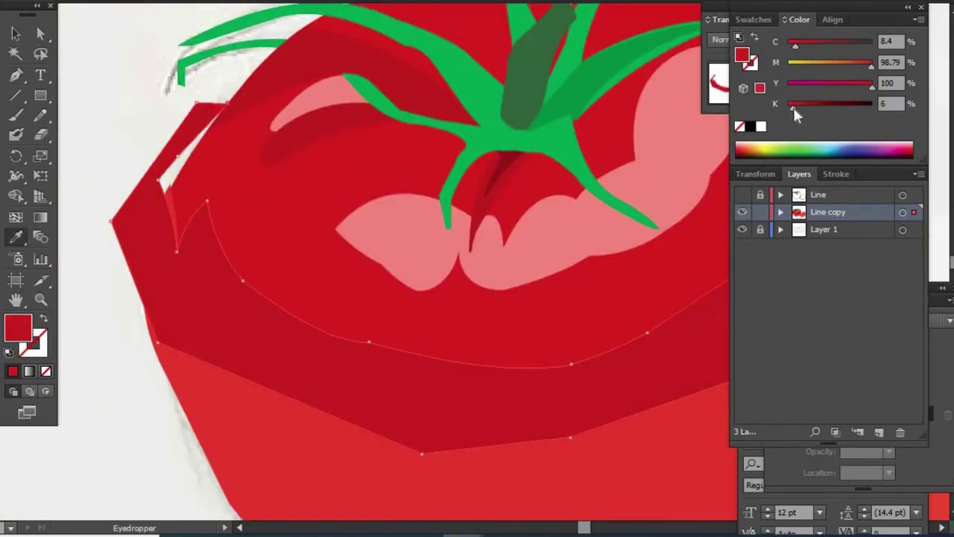
Tweak the band's anchor points and fit the artwork in view
{"action": "key", "text": "a"}
{"action": "left_click_drag", "start_coordinate": [270, 211], "coordinate": [192, 311]}
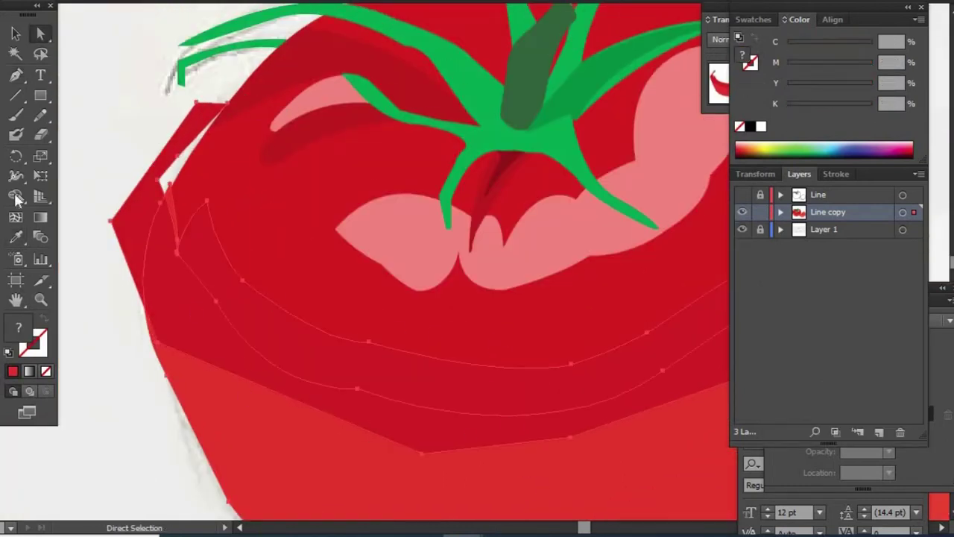
{"action": "left_click", "coordinate": [16, 196]}
{"action": "scroll", "coordinate": [128, 213], "scroll_direction": "right", "scroll_amount": 5}
{"action": "scroll", "coordinate": [507, 358], "scroll_direction": "left", "scroll_amount": 2}
{"action": "left_click_drag", "start_coordinate": [570, 185], "coordinate": [582, 202]}
{"action": "key", "text": "ctrl+0"}
Draw a shading shape along the tomato's upper-left edge and merge it into the body
{"action": "scroll", "coordinate": [334, 351], "scroll_direction": "up", "scroll_amount": 5}
{"action": "left_click", "coordinate": [791, 107]}
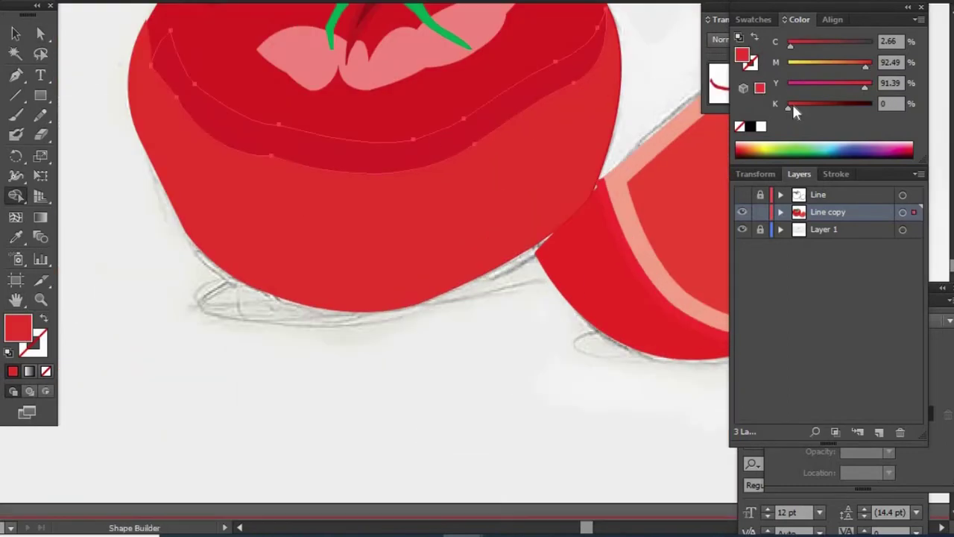
{"action": "scroll", "coordinate": [363, 377], "scroll_direction": "up", "scroll_amount": 5}
{"action": "key", "text": "p"}
{"action": "left_click", "coordinate": [152, 243]}
{"action": "left_click", "coordinate": [196, 140]}
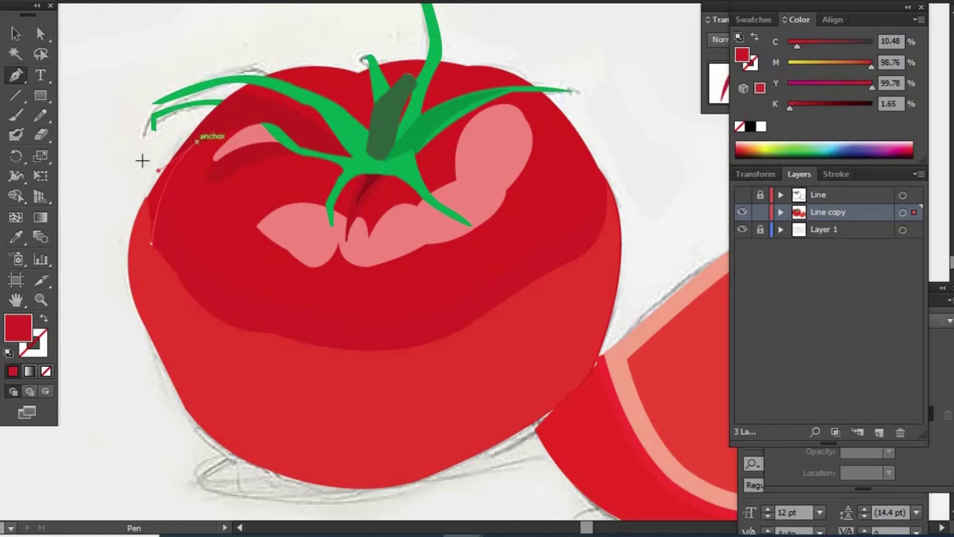
{"action": "left_click", "coordinate": [141, 160]}
{"action": "key", "text": "i"}
{"action": "left_click", "coordinate": [198, 272]}
{"action": "key", "text": "shift+m"}
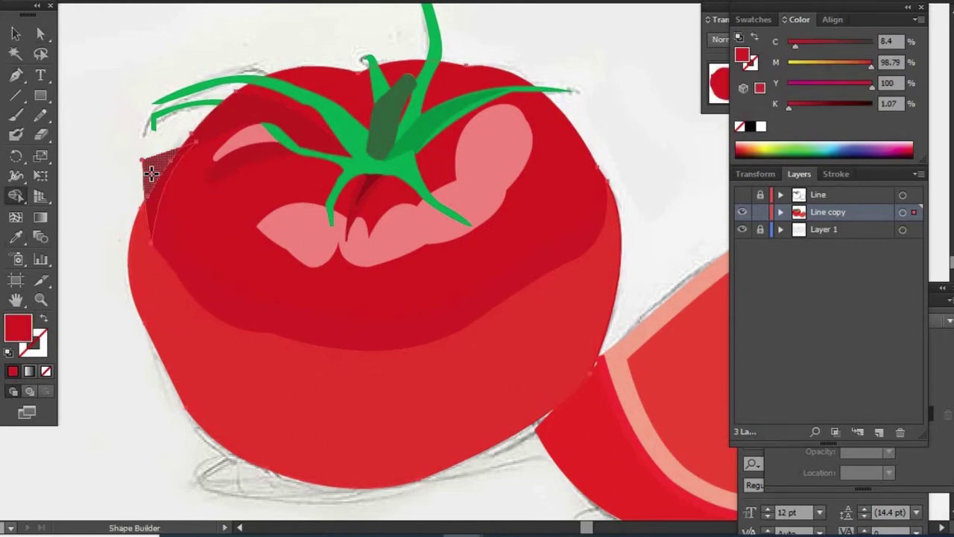
{"action": "left_click", "coordinate": [151, 173]}
Draw a bottom shading region, merge it into the lower body, and darken its fill
{"action": "key", "text": "p"}
{"action": "scroll", "coordinate": [279, 335], "scroll_direction": "down", "scroll_amount": 3}
{"action": "left_click", "coordinate": [222, 441]}
{"action": "left_click", "coordinate": [629, 238]}
{"action": "key", "text": "a"}
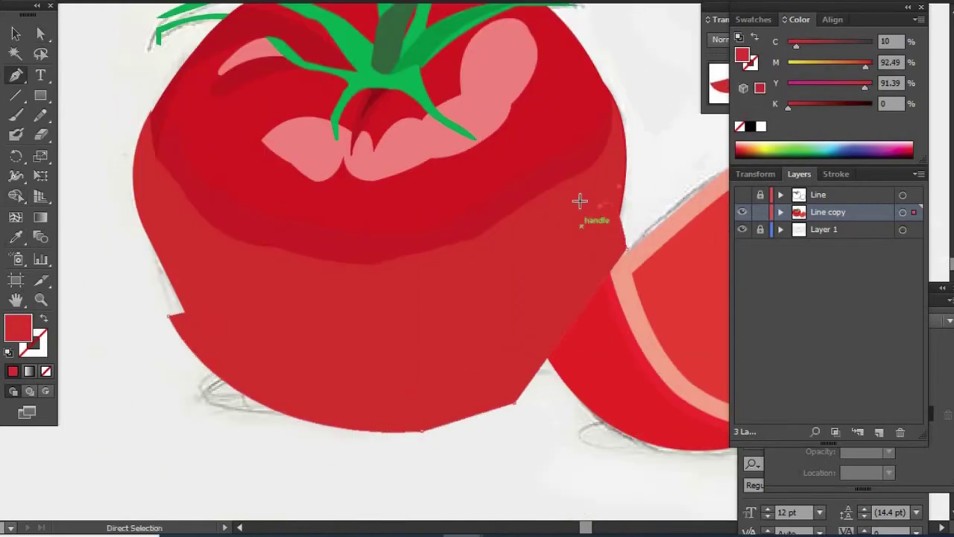
{"action": "left_click_drag", "start_coordinate": [454, 317], "coordinate": [475, 328]}
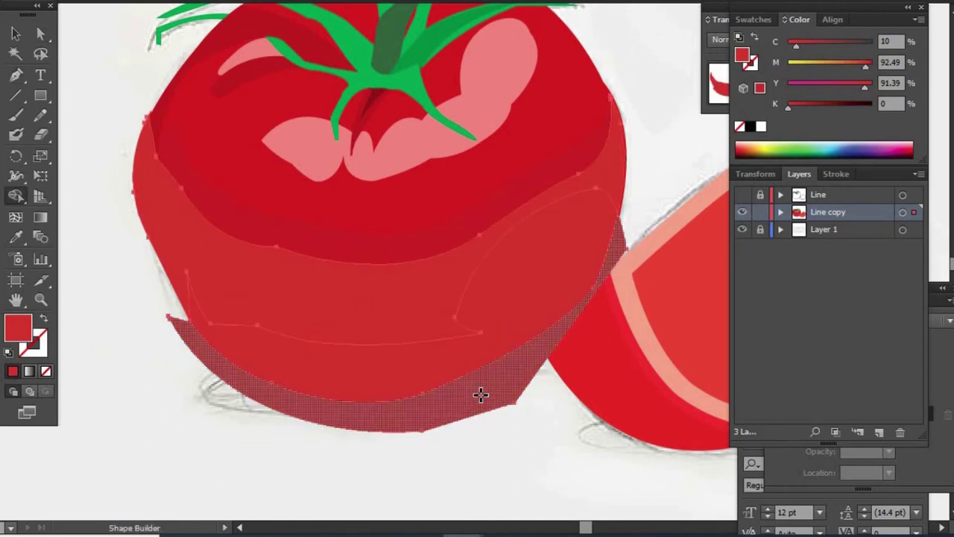
{"action": "left_click", "coordinate": [480, 395]}
{"action": "mouse_move", "coordinate": [788, 108]}
{"action": "left_mouse_down"}
{"action": "mouse_move", "coordinate": [815, 108]}
{"action": "mouse_move", "coordinate": [793, 108]}
{"action": "left_mouse_up"}
Nudge the pink highlight slightly upward and adjust the lower-left shading path
{"action": "key", "text": "a"}
{"action": "left_click", "coordinate": [311, 393]}
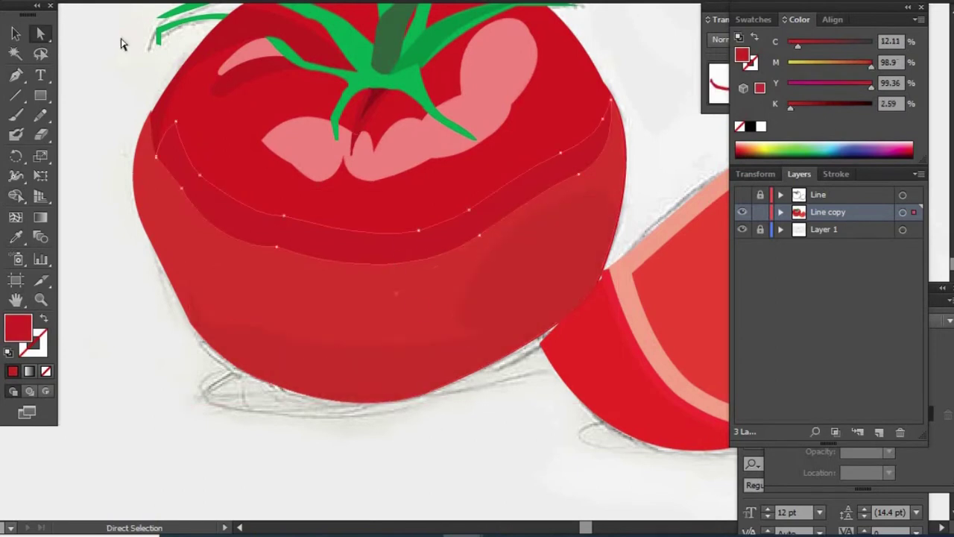
{"action": "left_click_drag", "start_coordinate": [292, 162], "coordinate": [292, 157]}
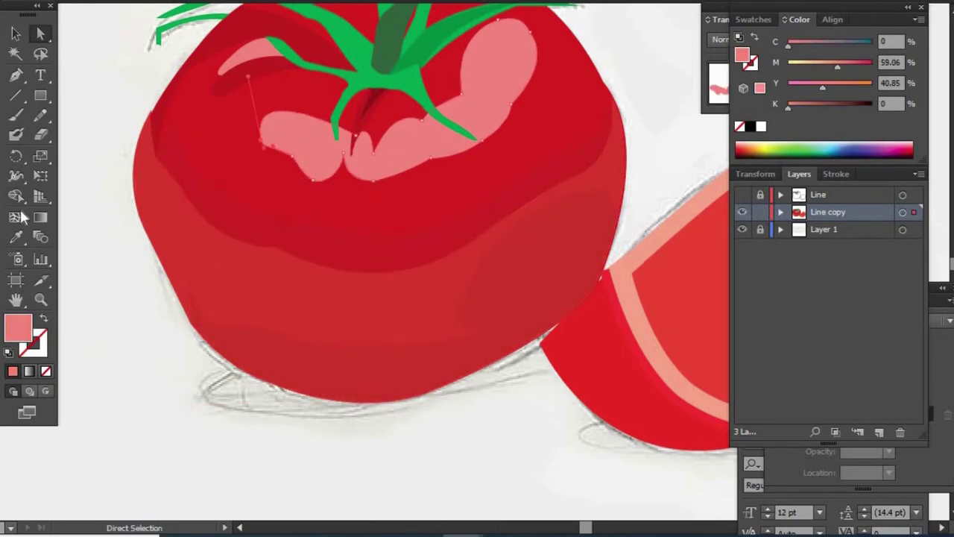
{"action": "left_click", "coordinate": [251, 95]}
{"action": "key", "text": "ctrl+0"}
{"action": "left_click", "coordinate": [589, 146]}
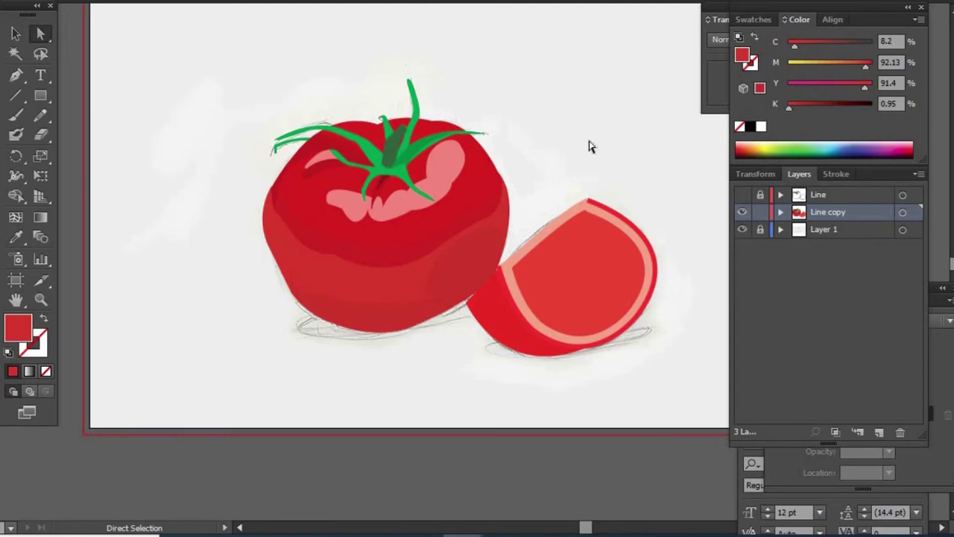
{"action": "scroll", "coordinate": [337, 324], "scroll_direction": "up", "scroll_amount": 2}
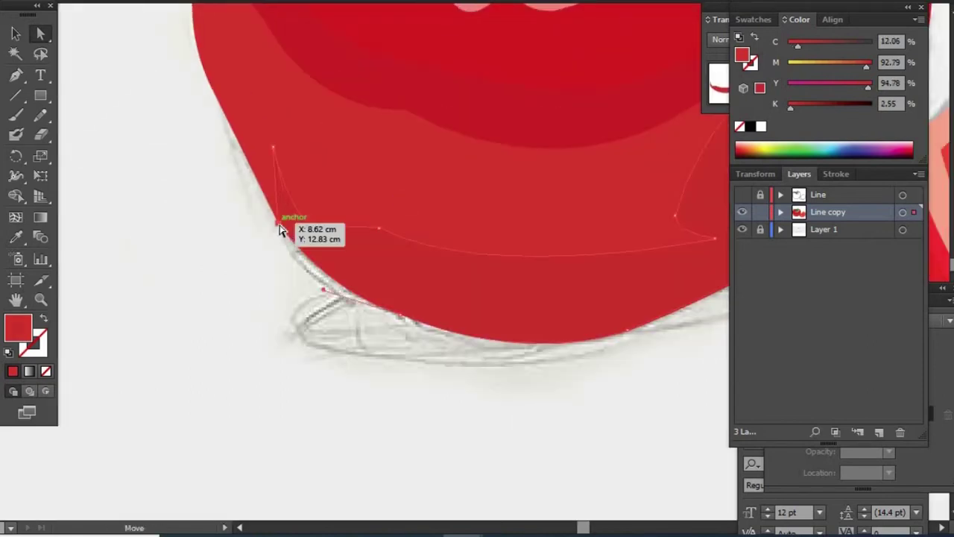
{"action": "left_click_drag", "start_coordinate": [283, 221], "coordinate": [273, 187]}
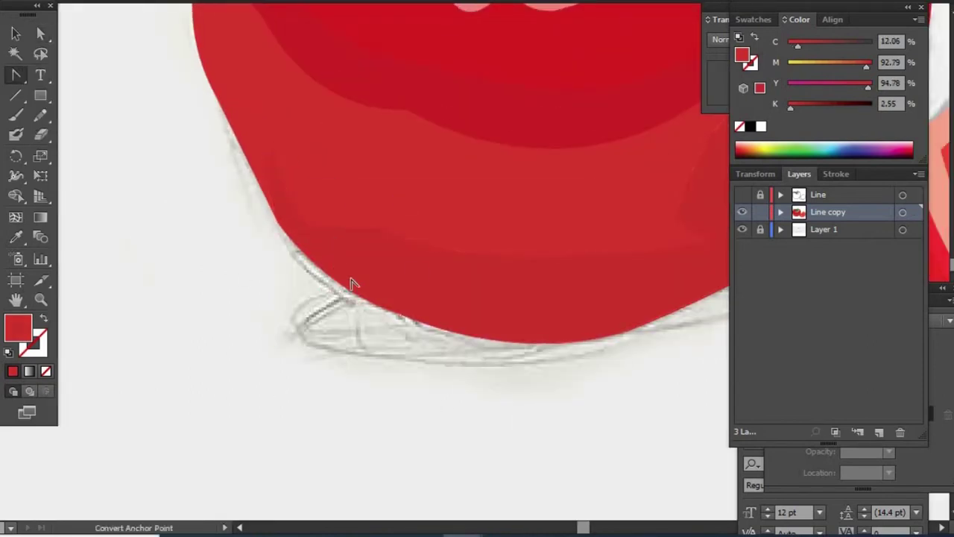
{"action": "scroll", "coordinate": [430, 254], "scroll_direction": "down", "scroll_amount": 1}
Outline a curved darker red shadow shape along the tomato's bottom
{"action": "key", "text": "p"}
{"action": "left_click", "coordinate": [705, 180]}
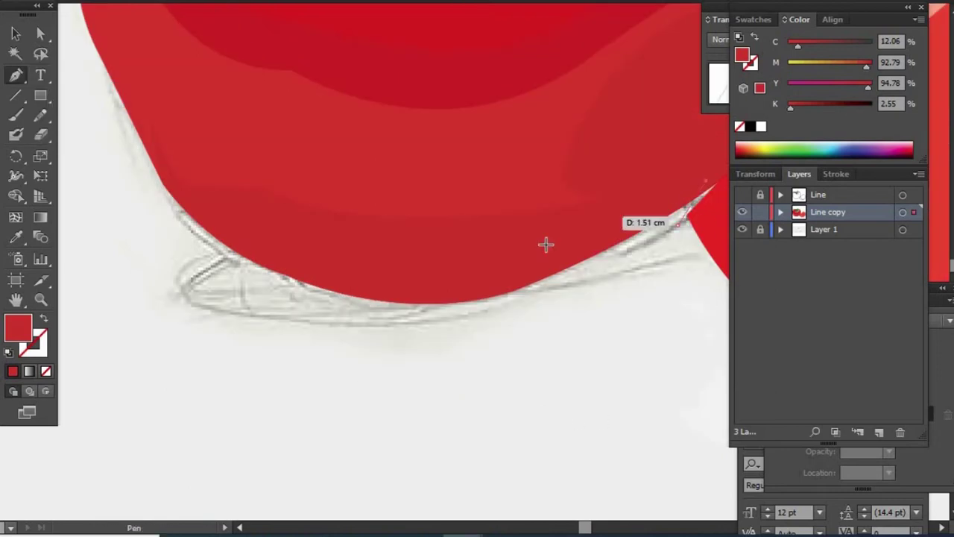
{"action": "left_click_drag", "start_coordinate": [477, 261], "coordinate": [434, 284]}
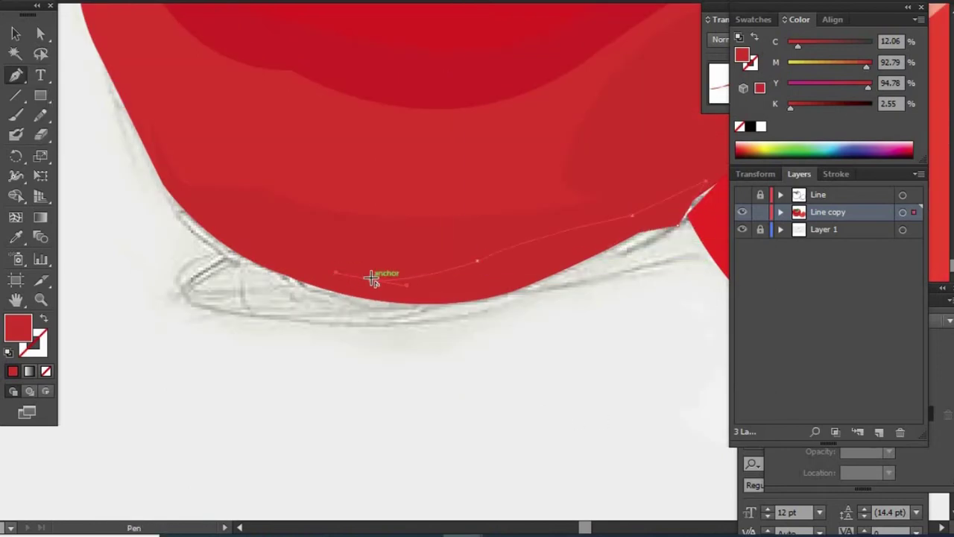
{"action": "left_click", "coordinate": [242, 317]}
{"action": "left_click", "coordinate": [415, 347]}
{"action": "left_click", "coordinate": [706, 181]}
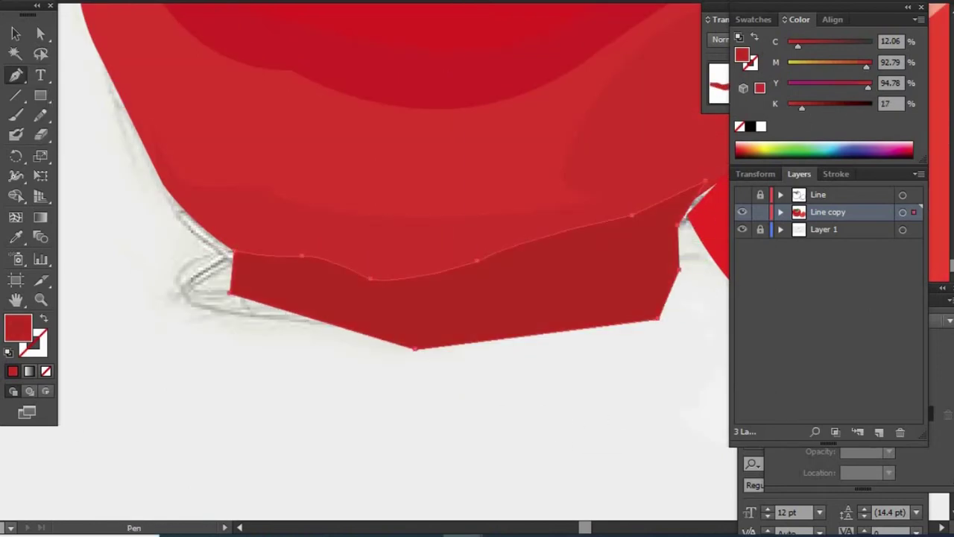
{"action": "key", "text": "a"}
{"action": "key", "text": "ctrl+0"}
{"action": "key", "text": "ctrl+plus"}
{"action": "key", "text": "ctrl+plus"}
{"action": "key", "text": "ctrl+plus"}
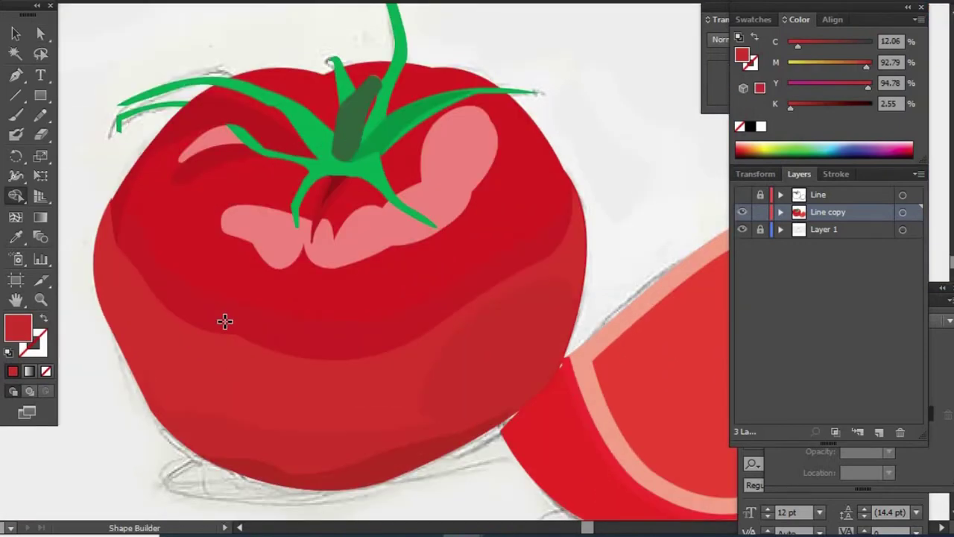
Draw a soft coral-pink shading shape under the left highlight beside the calyx
{"action": "key", "text": "p"}
{"action": "left_click", "coordinate": [203, 201]}
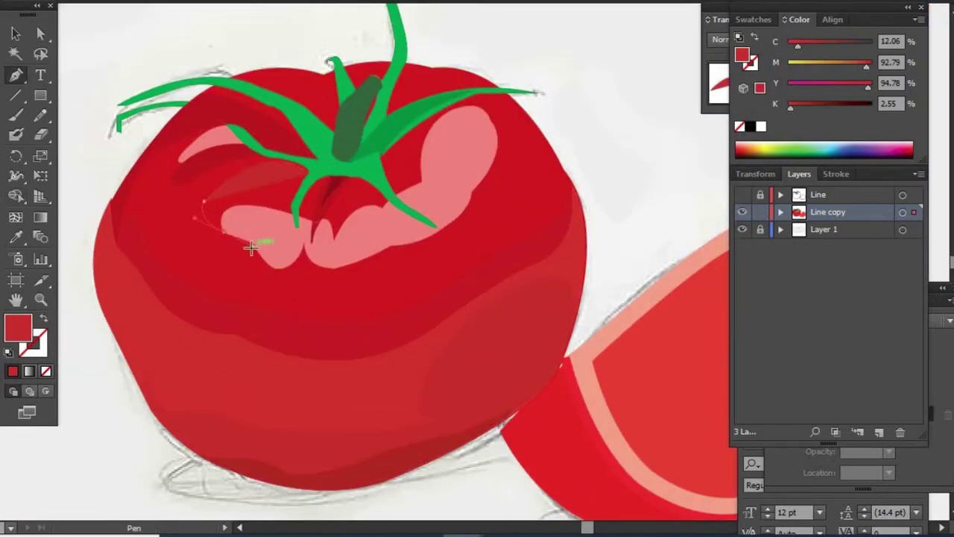
{"action": "left_click", "coordinate": [224, 231]}
{"action": "left_click_drag", "start_coordinate": [866, 67], "coordinate": [847, 67]}
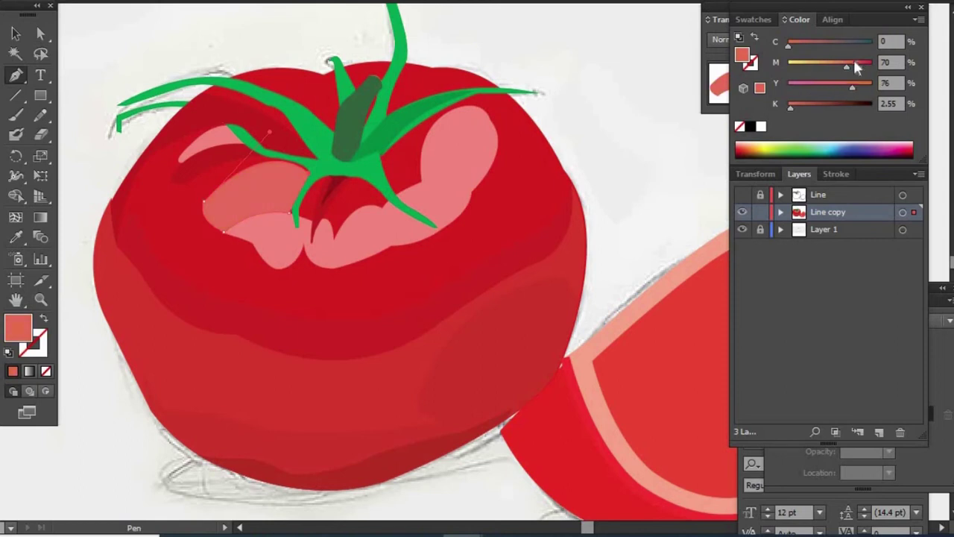
{"action": "left_click", "coordinate": [741, 154]}
{"action": "left_click", "coordinate": [656, 211], "text": "ctrl"}
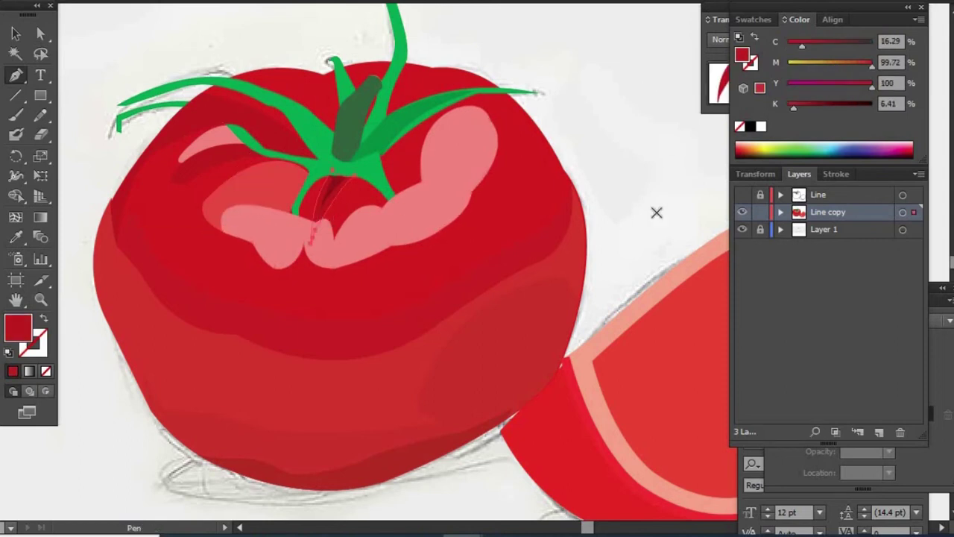
{"action": "key", "text": "ctrl+y"}
{"action": "key", "text": "ctrl+y"}
Merge the red sliver beside the calyx into the green calyx with Shape Builder
{"action": "scroll", "coordinate": [306, 183], "scroll_direction": "up", "scroll_amount": 5}
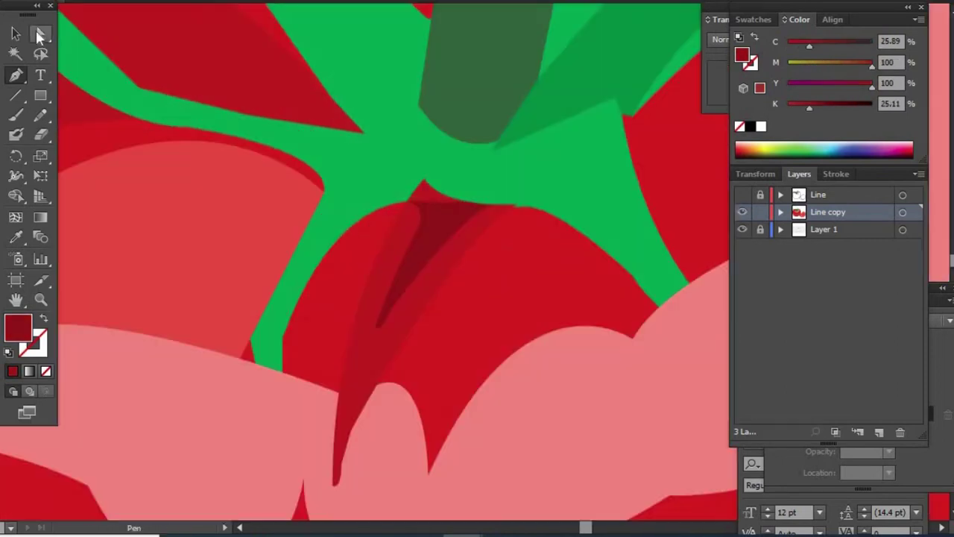
{"action": "left_click", "coordinate": [310, 284], "text": "ctrl"}
{"action": "left_click", "coordinate": [296, 249], "text": "shift"}
{"action": "key", "text": "shift+m"}
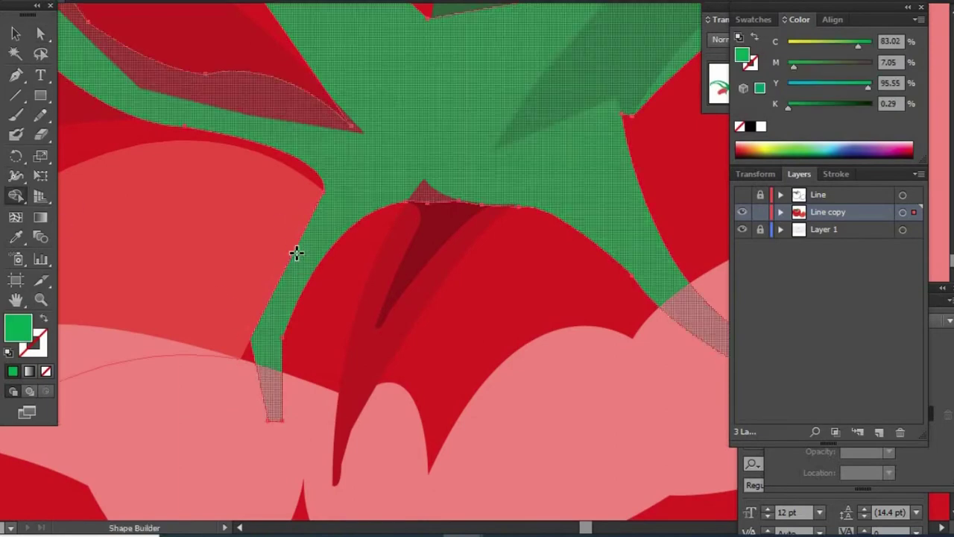
{"action": "left_click_drag", "start_coordinate": [283, 260], "coordinate": [273, 306]}
{"action": "key", "text": "a"}
{"action": "key", "text": "ctrl+0"}
Draw another pink shading shape on the other side of the stem
{"action": "scroll", "coordinate": [273, 305], "scroll_direction": "up", "scroll_amount": 5}
{"action": "key", "text": "p"}
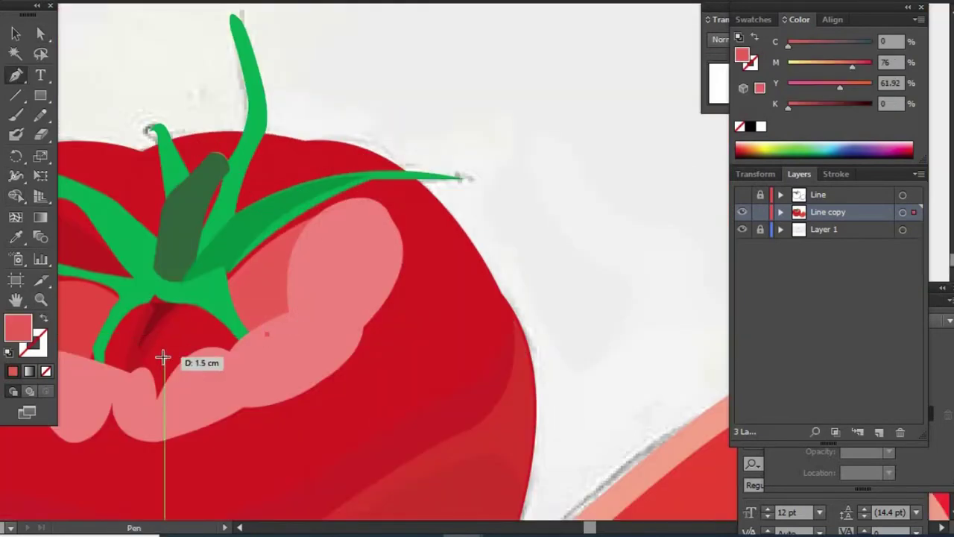
{"action": "left_click", "coordinate": [159, 234]}
{"action": "left_click", "coordinate": [267, 333]}
{"action": "key", "text": "a"}
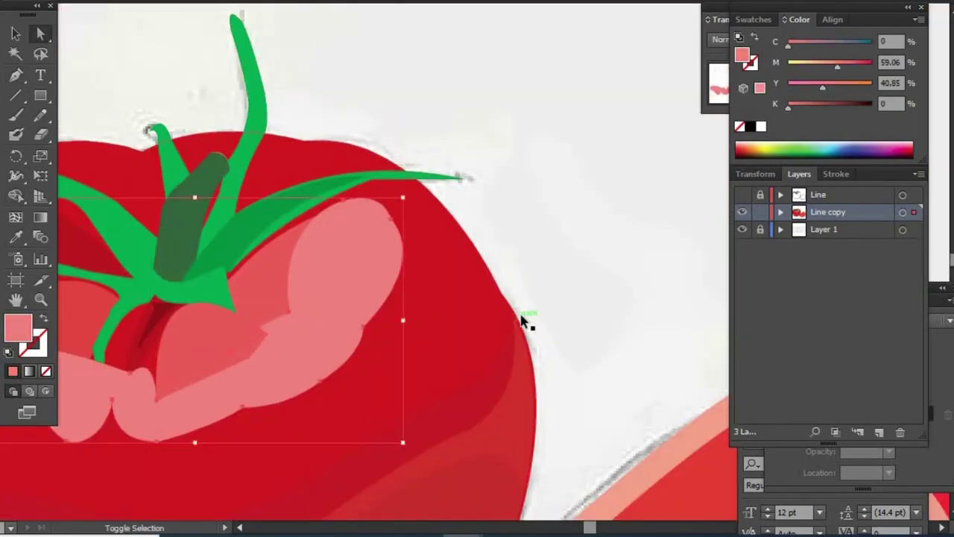
{"action": "left_click", "coordinate": [567, 307]}
{"action": "key", "text": "ctrl+0"}
Inspect the calyx by selecting its outer shape, inner stem and whole group
{"action": "left_click", "coordinate": [332, 280]}
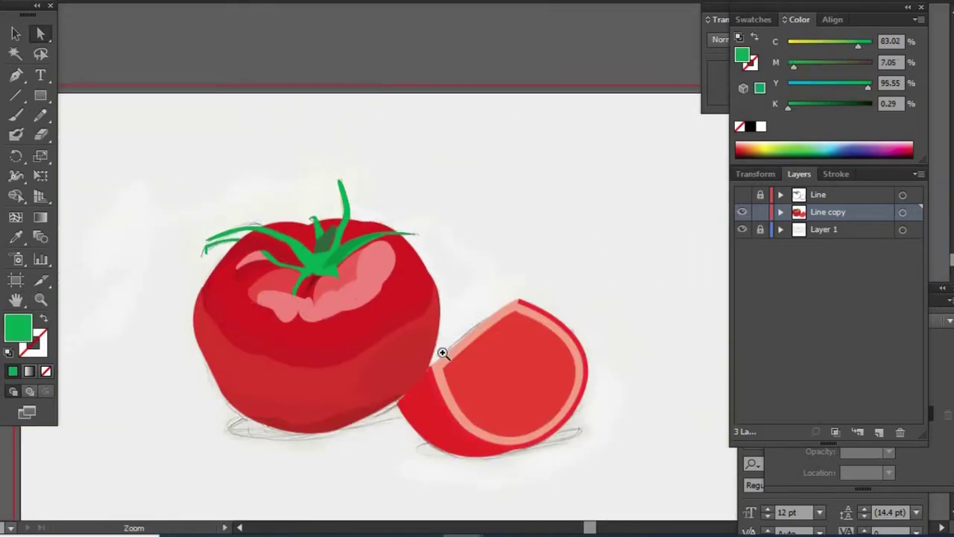
{"action": "scroll", "coordinate": [332, 280], "scroll_direction": "up", "scroll_amount": 3}
{"action": "left_click", "coordinate": [661, 266]}
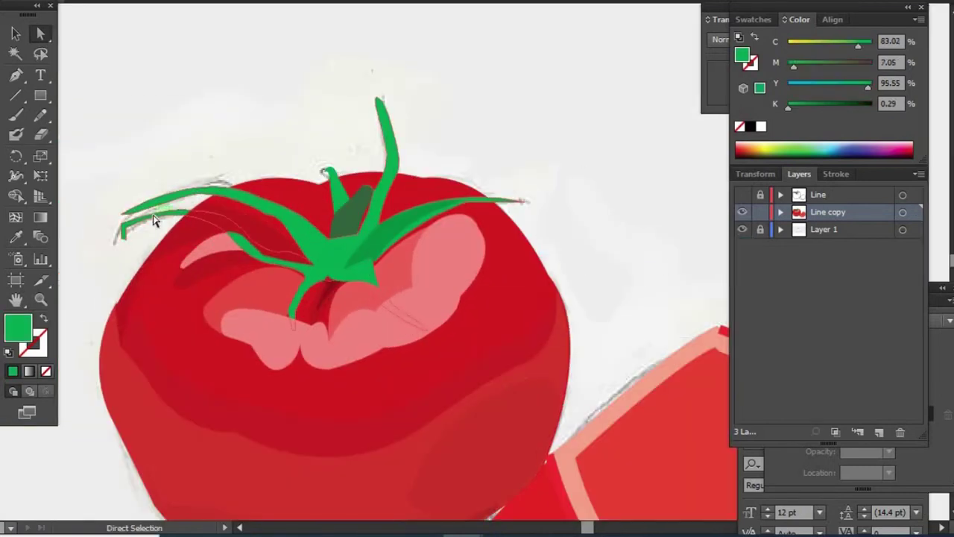
{"action": "left_click", "coordinate": [345, 217]}
{"action": "left_click", "coordinate": [312, 228]}
{"action": "left_click", "coordinate": [66, 99]}
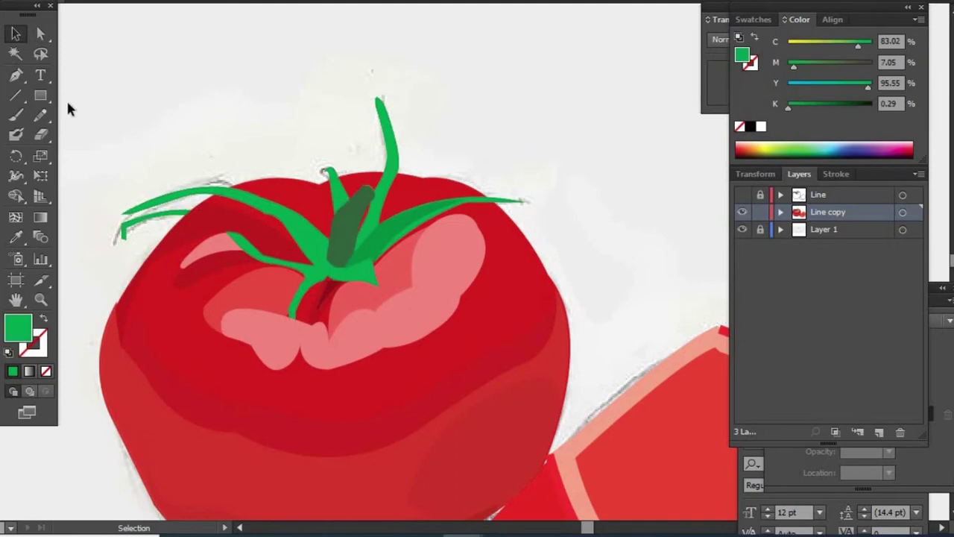
{"action": "left_click", "coordinate": [309, 245]}
{"action": "right_click", "coordinate": [366, 283]}
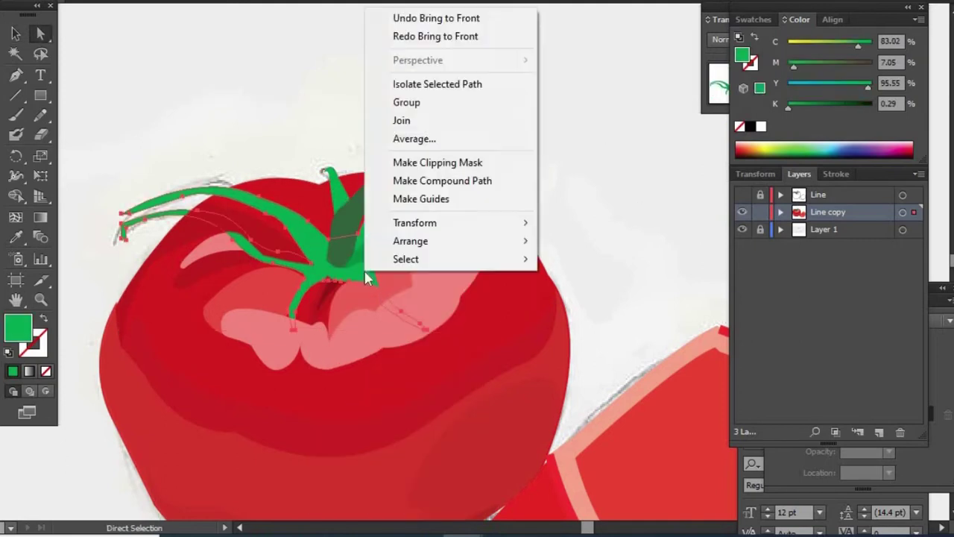
{"action": "key", "text": "Escape"}
{"action": "key", "text": "v"}
{"action": "key", "text": "a"}
{"action": "left_click", "coordinate": [622, 320]}
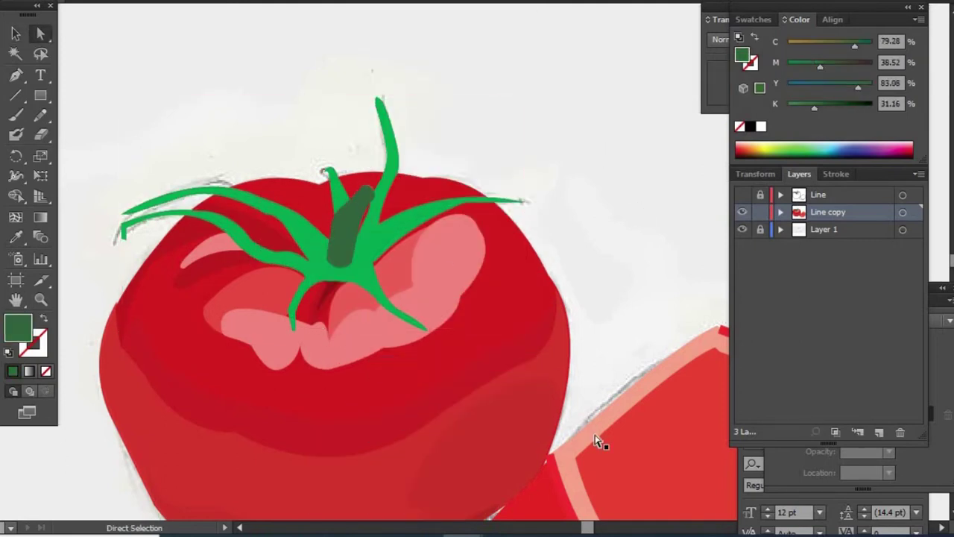
Check the pink highlight, the dark red under-stem shape and a calyx leaf
{"action": "scroll", "coordinate": [400, 335], "scroll_direction": "up", "scroll_amount": 3}
{"action": "left_click", "coordinate": [330, 245]}
{"action": "left_click", "coordinate": [251, 205]}
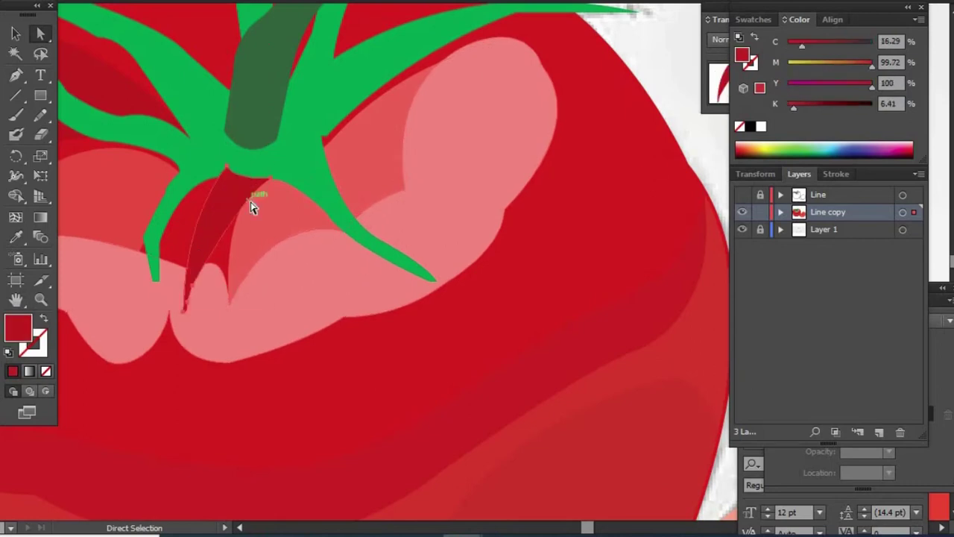
{"action": "scroll", "coordinate": [395, 205], "scroll_direction": "down", "scroll_amount": 5}
{"action": "scroll", "coordinate": [315, 249], "scroll_direction": "up", "scroll_amount": 3}
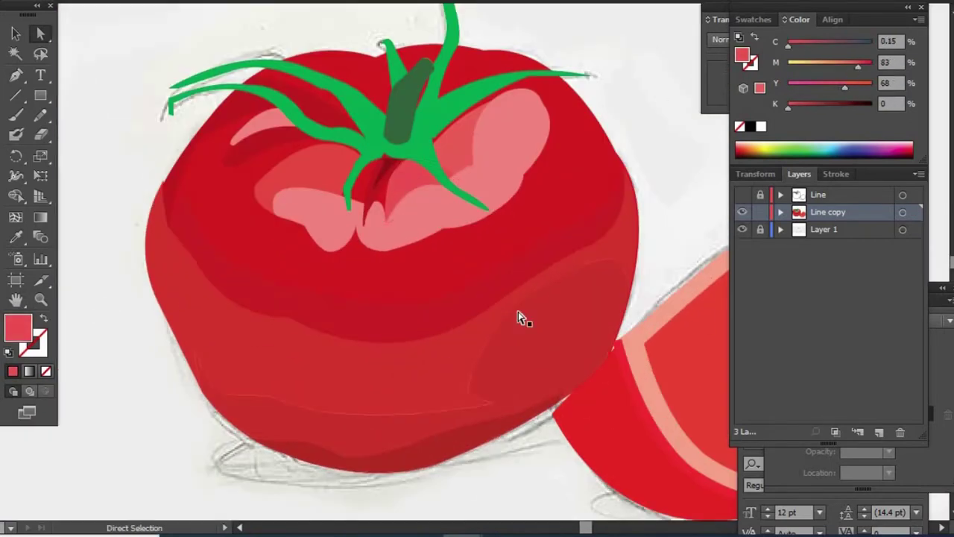
{"action": "left_click", "coordinate": [483, 210]}
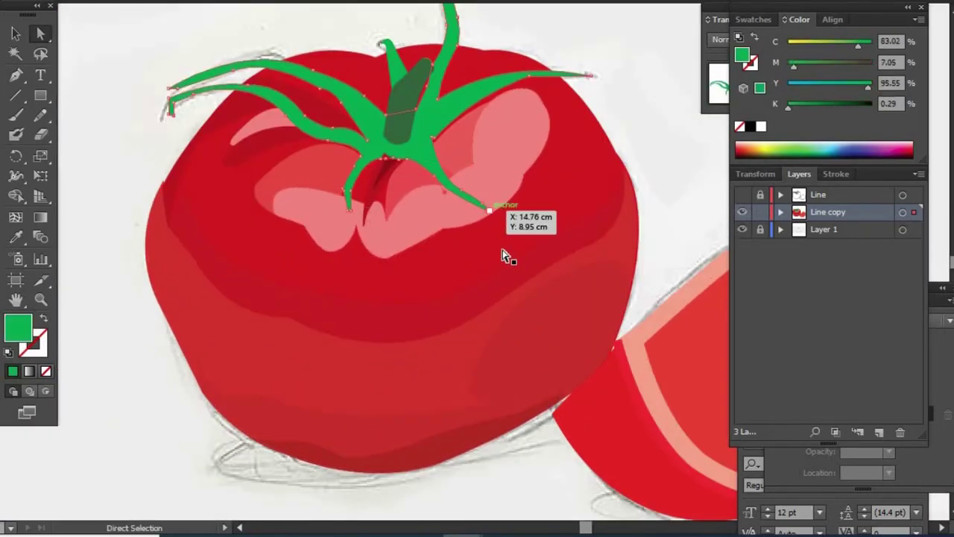
{"action": "scroll", "coordinate": [580, 449], "scroll_direction": "up", "scroll_amount": 5}
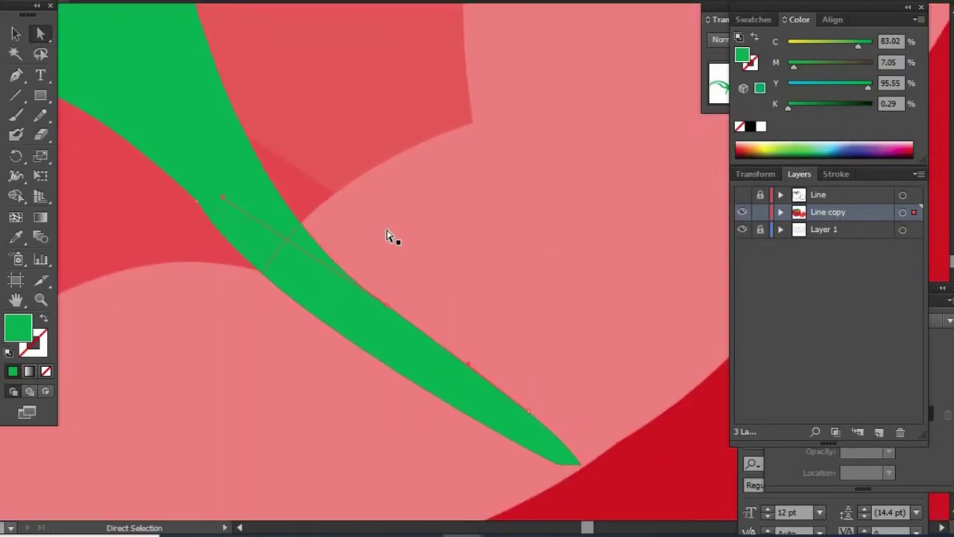
{"action": "scroll", "coordinate": [393, 237], "scroll_direction": "down", "scroll_amount": 5}
{"action": "scroll", "coordinate": [125, 138], "scroll_direction": "up", "scroll_amount": 5}
Draw a curved shape near the tomato's upper-left highlight
{"action": "key", "text": "p"}
{"action": "left_click", "coordinate": [560, 278]}
{"action": "left_click", "coordinate": [257, 327]}
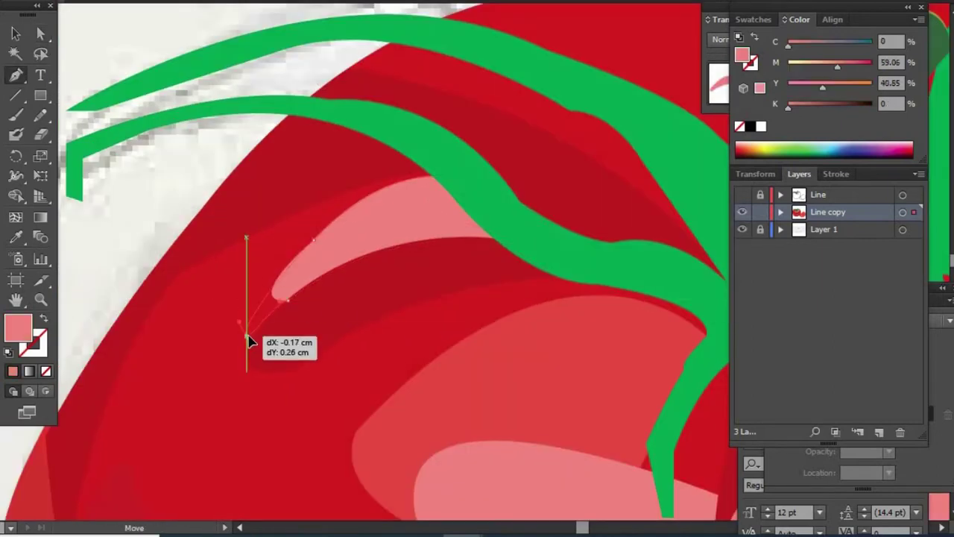
{"action": "left_click", "coordinate": [294, 368]}
Draw a lighter pink highlight sliver along the calyx leaf on the tomato top
{"action": "left_click", "coordinate": [362, 255]}
{"action": "left_click", "coordinate": [483, 229]}
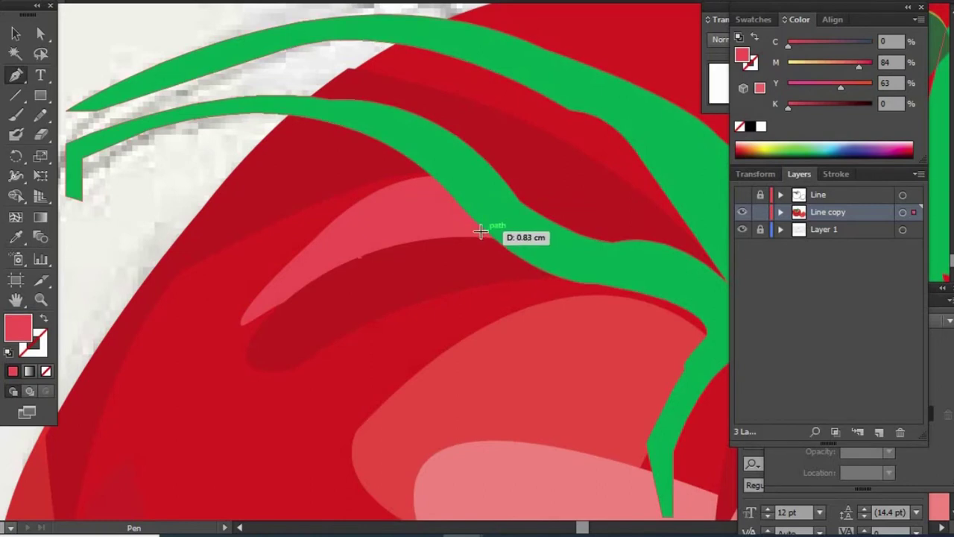
{"action": "left_click", "coordinate": [460, 201]}
{"action": "left_click", "coordinate": [363, 255]}
{"action": "left_click_drag", "start_coordinate": [859, 66], "coordinate": [846, 66]}
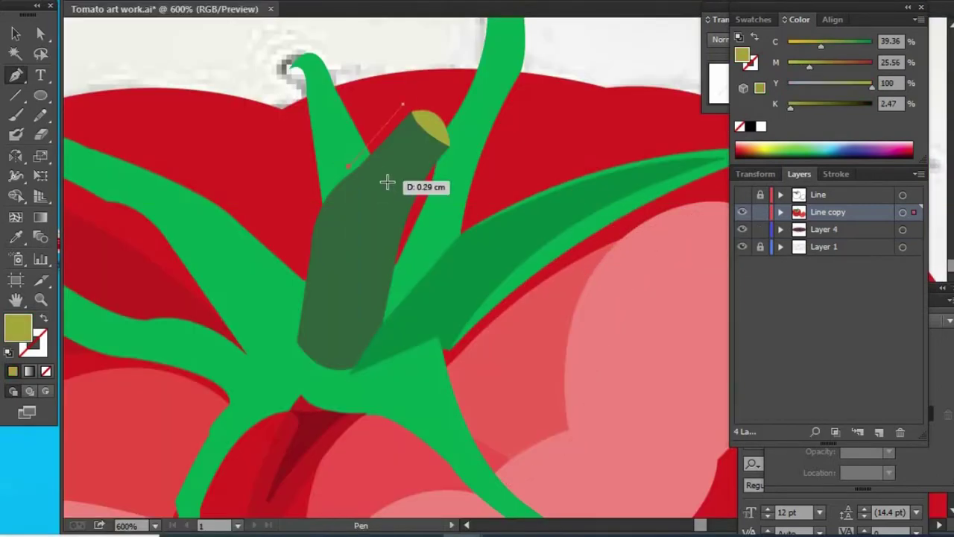
Draw an olive cap over the stem tip and give the stem highlight a lighter green
{"action": "left_click", "coordinate": [387, 173]}
{"action": "left_click", "coordinate": [430, 128]}
{"action": "left_click", "coordinate": [403, 104]}
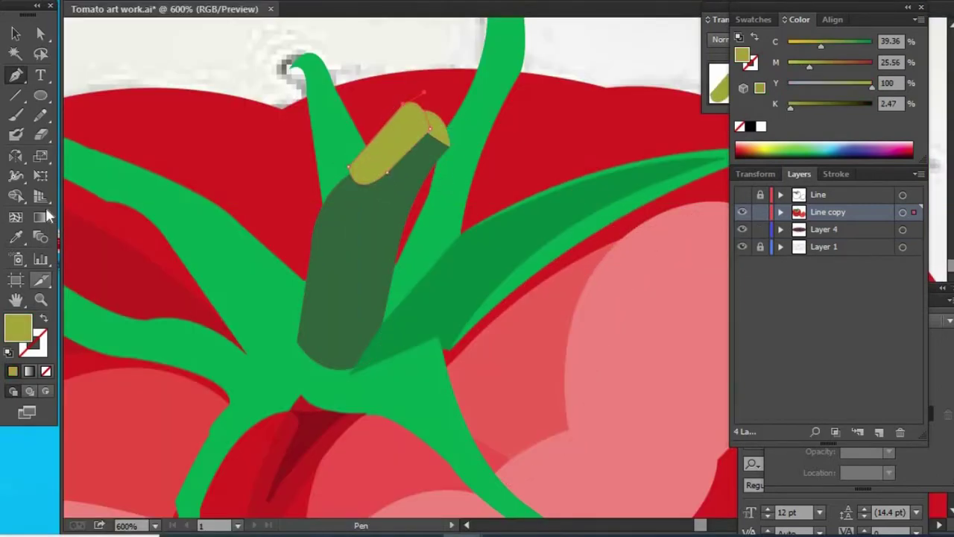
{"action": "mouse_move", "coordinate": [828, 82]}
{"action": "left_mouse_down"}
{"action": "mouse_move", "coordinate": [858, 82]}
{"action": "mouse_move", "coordinate": [820, 65]}
{"action": "mouse_move", "coordinate": [855, 43]}
{"action": "left_mouse_up"}
{"action": "left_click_drag", "start_coordinate": [447, 146], "coordinate": [446, 144]}
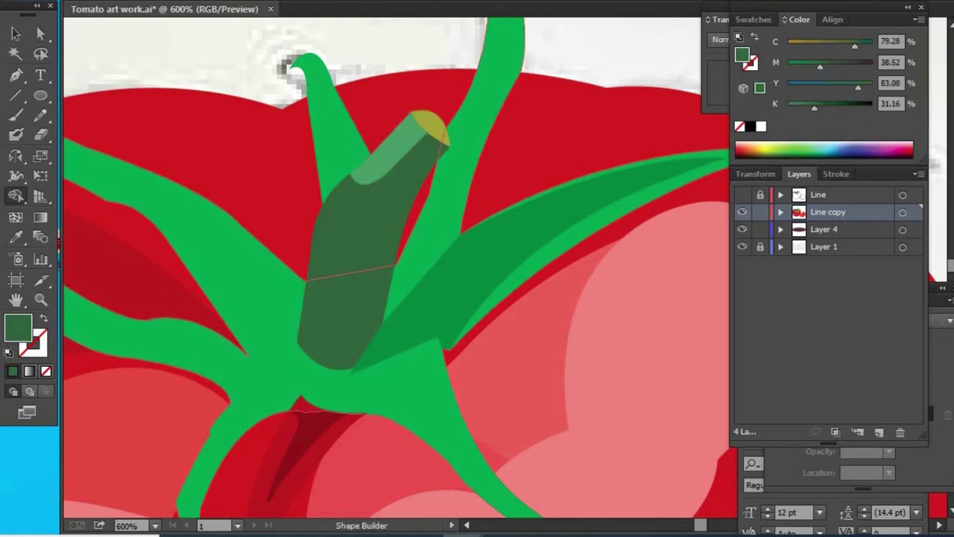
Close the light green stem highlight and flatten its bottom edge
{"action": "key", "text": "p"}
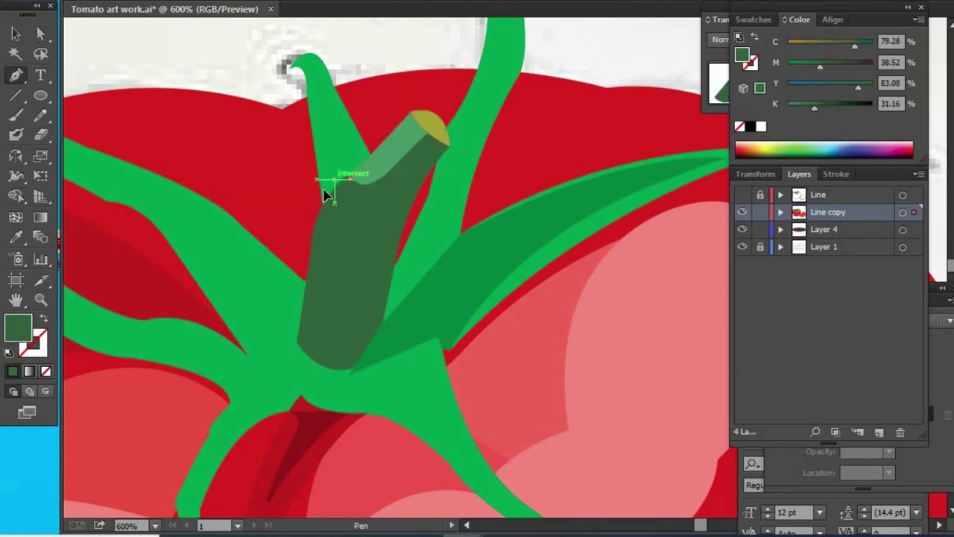
{"action": "left_click", "coordinate": [325, 195]}
{"action": "key", "text": "shift+m"}
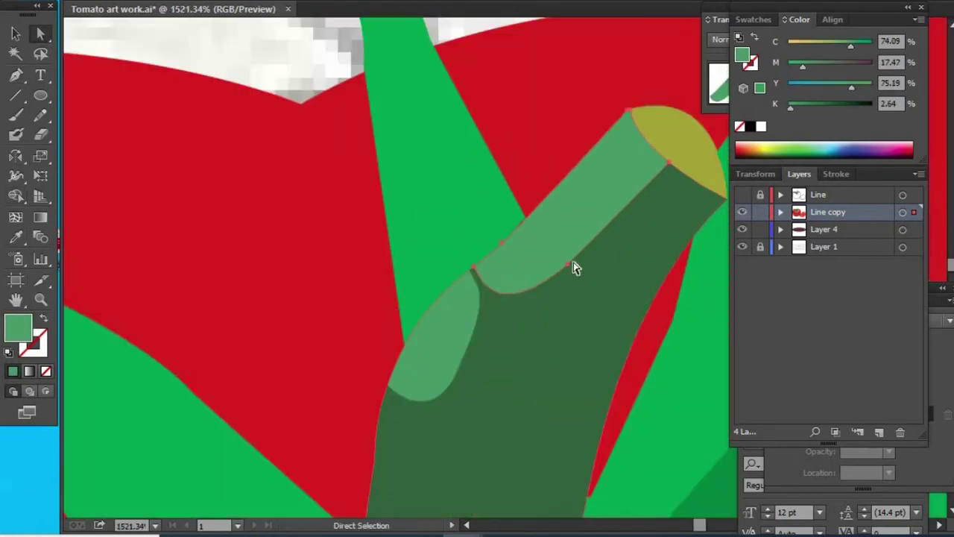
{"action": "left_click_drag", "start_coordinate": [569, 266], "coordinate": [471, 271]}
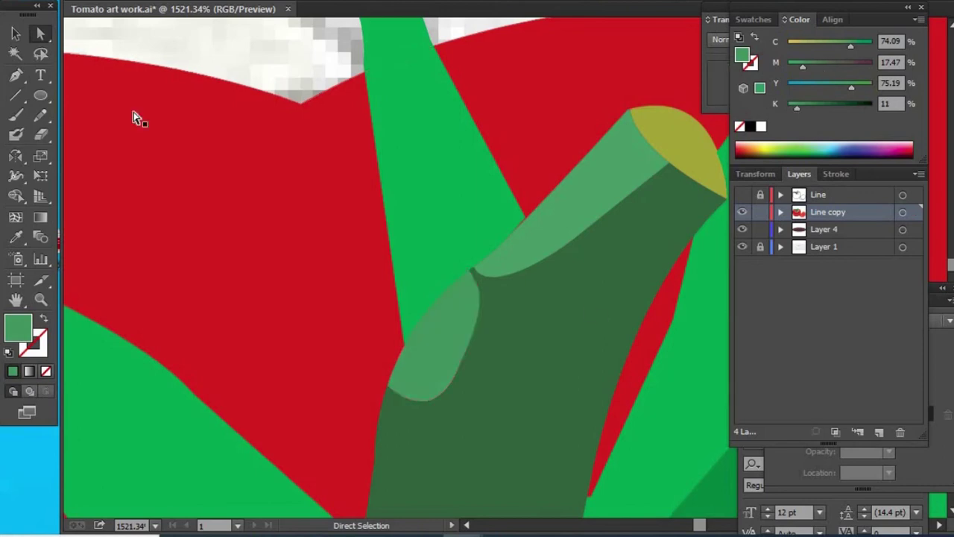
Start a curved highlight shape at the stem's lower left
{"action": "key", "text": "p"}
{"action": "left_click", "coordinate": [373, 364]}
{"action": "left_click_drag", "start_coordinate": [405, 410], "coordinate": [426, 410]}
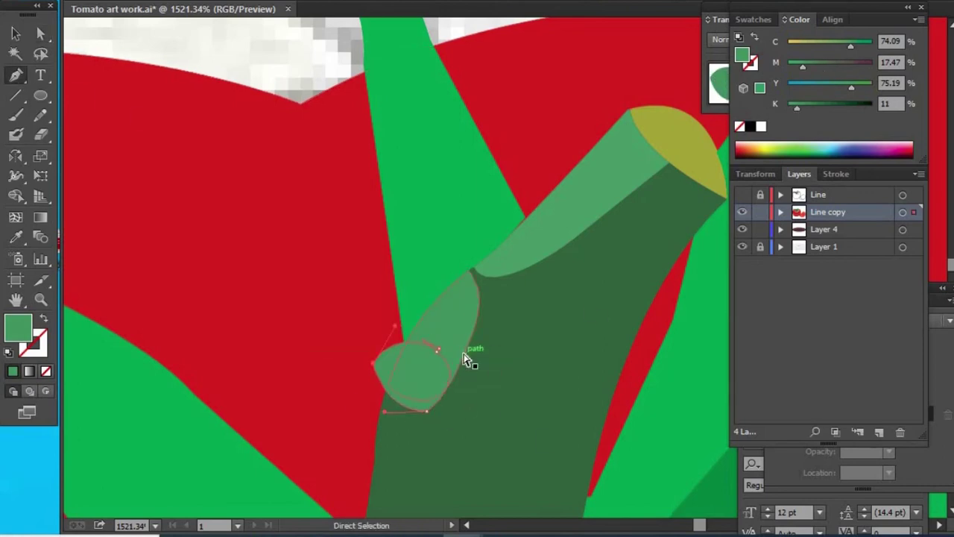
{"action": "key", "text": "a"}
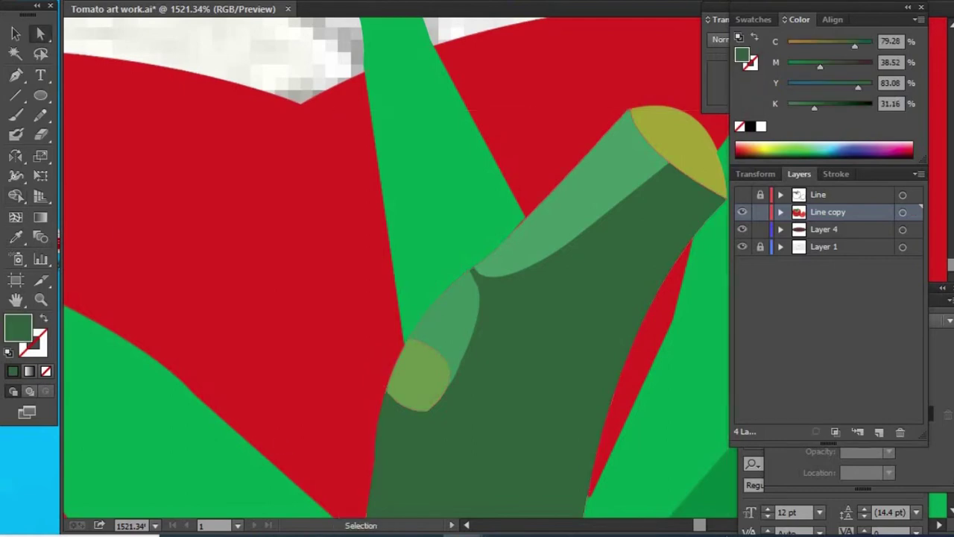
{"action": "key", "text": "ctrl+0"}
{"action": "scroll", "coordinate": [534, 271], "scroll_direction": "up", "scroll_amount": 5}
Fill the small stem shape with light green
{"action": "key", "text": "p"}
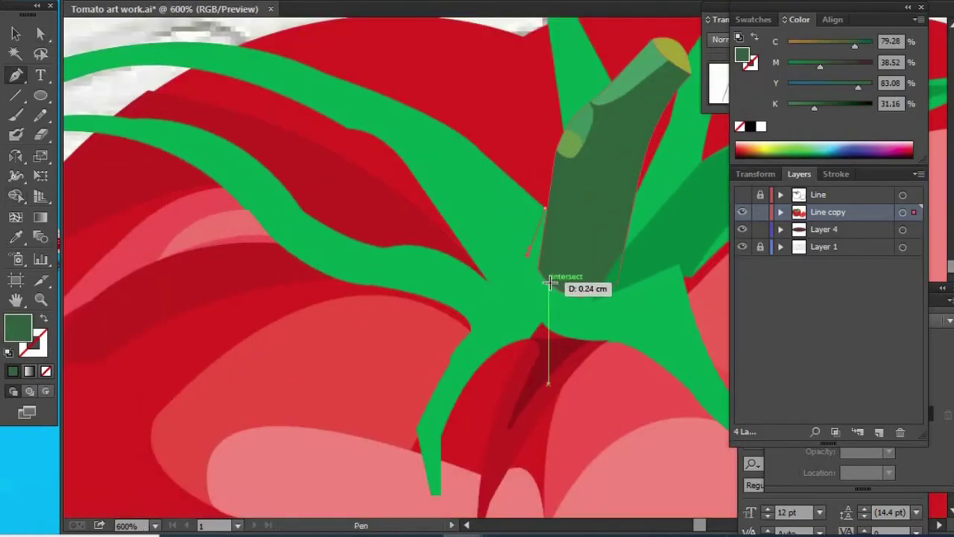
{"action": "mouse_move", "coordinate": [842, 46]}
{"action": "left_mouse_down"}
{"action": "mouse_move", "coordinate": [807, 66]}
{"action": "mouse_move", "coordinate": [843, 45]}
{"action": "mouse_move", "coordinate": [797, 60]}
{"action": "left_mouse_up"}
{"action": "left_click_drag", "start_coordinate": [814, 104], "coordinate": [788, 103]}
{"action": "scroll", "coordinate": [494, 341], "scroll_direction": "down", "scroll_amount": 3}
{"action": "scroll", "coordinate": [503, 416], "scroll_direction": "up", "scroll_amount": 3}
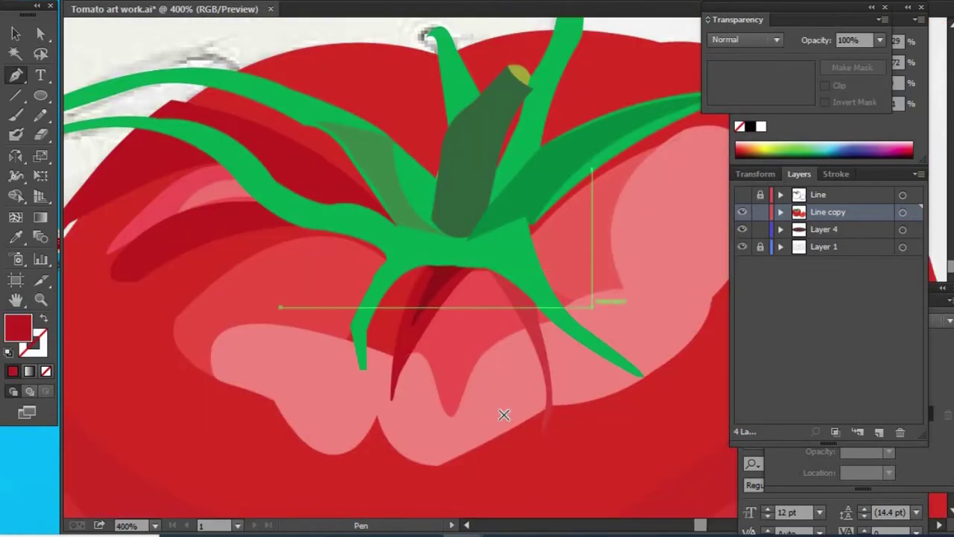
Draw a dark green shadow beneath the calyx centre and reshape its anchors
{"action": "mouse_move", "coordinate": [463, 187]}
{"action": "left_mouse_down"}
{"action": "mouse_move", "coordinate": [466, 246]}
{"action": "mouse_move", "coordinate": [412, 274]}
{"action": "left_mouse_up"}
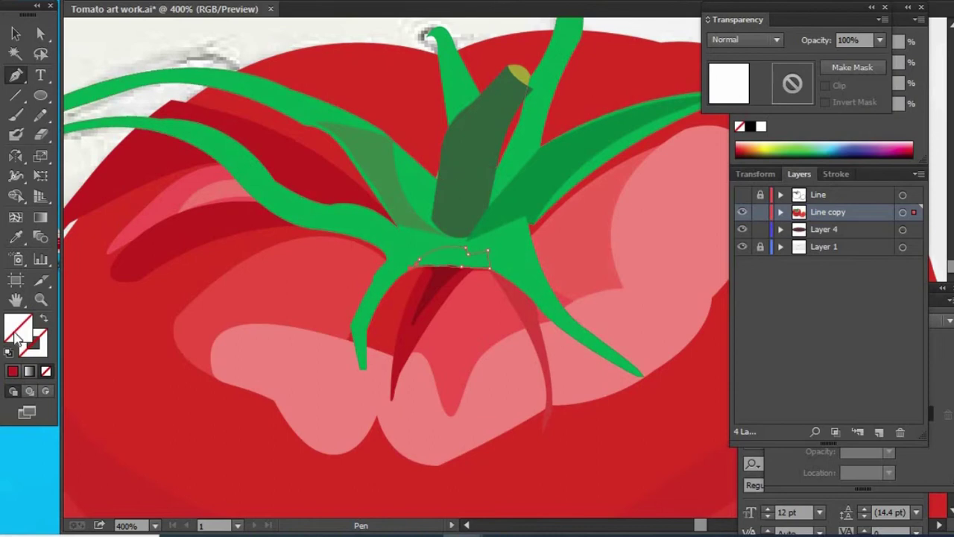
{"action": "key", "text": "i"}
{"action": "left_click", "coordinate": [477, 179]}
{"action": "key", "text": "a"}
{"action": "left_click", "coordinate": [526, 272]}
{"action": "key", "text": "ctrl+plus"}
{"action": "key", "text": "ctrl+plus"}
{"action": "key", "text": "ctrl+plus"}
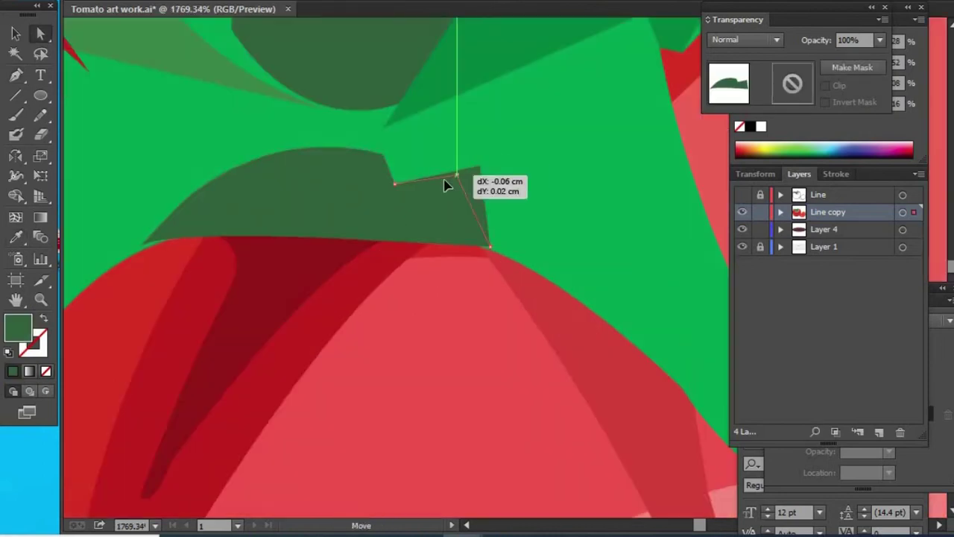
{"action": "left_click_drag", "start_coordinate": [447, 185], "coordinate": [398, 253]}
{"action": "key", "text": "ctrl+minus"}
{"action": "key", "text": "ctrl+minus"}
{"action": "key", "text": "ctrl+minus"}
{"action": "key", "text": "ctrl+plus"}
Outline a dark green shadow along the lower edge of the left sepal
{"action": "key", "text": "p"}
{"action": "left_click", "coordinate": [522, 242]}
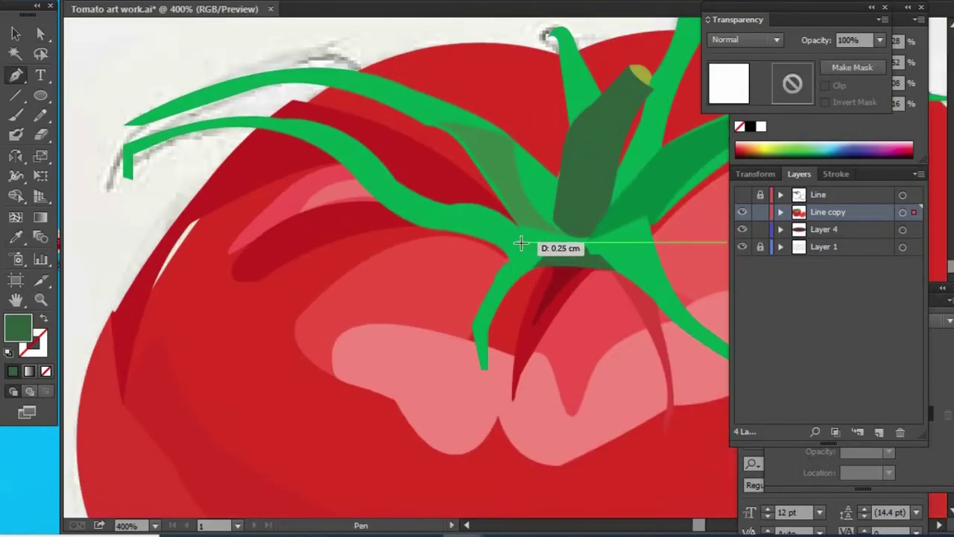
{"action": "left_click", "coordinate": [458, 214]}
{"action": "left_click", "coordinate": [420, 211]}
{"action": "left_click", "coordinate": [397, 198]}
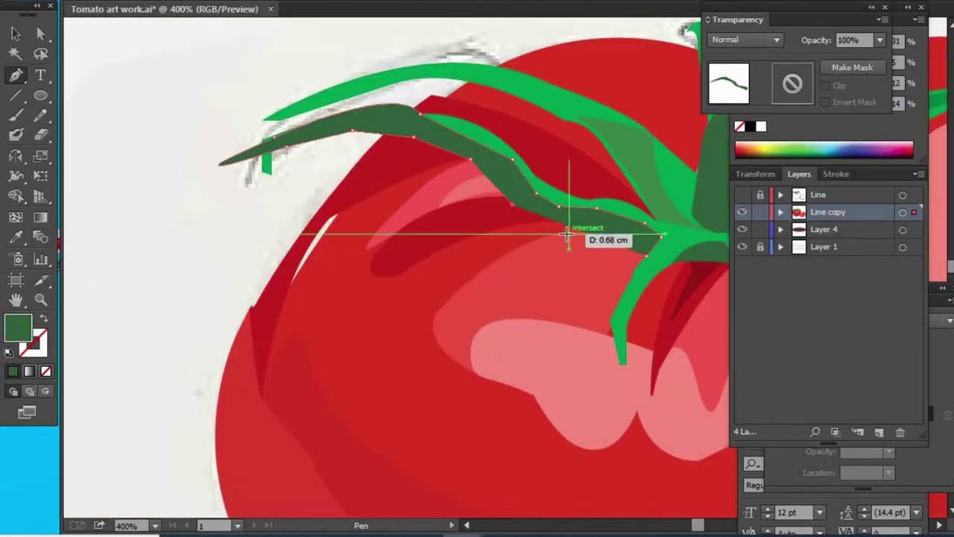
{"action": "key", "text": "a"}
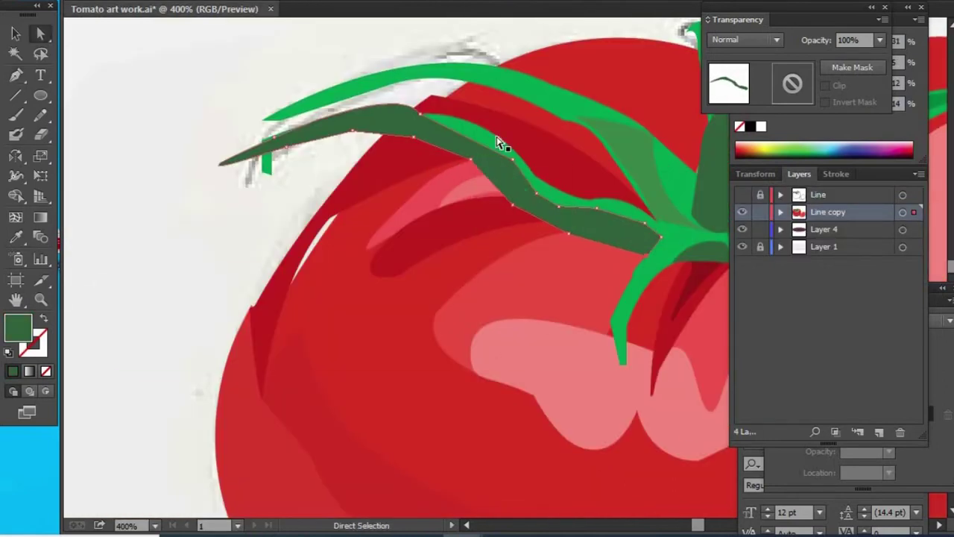
{"action": "left_click", "coordinate": [443, 145]}
{"action": "left_click", "coordinate": [41, 33]}
{"action": "key", "text": "ctrl+1"}
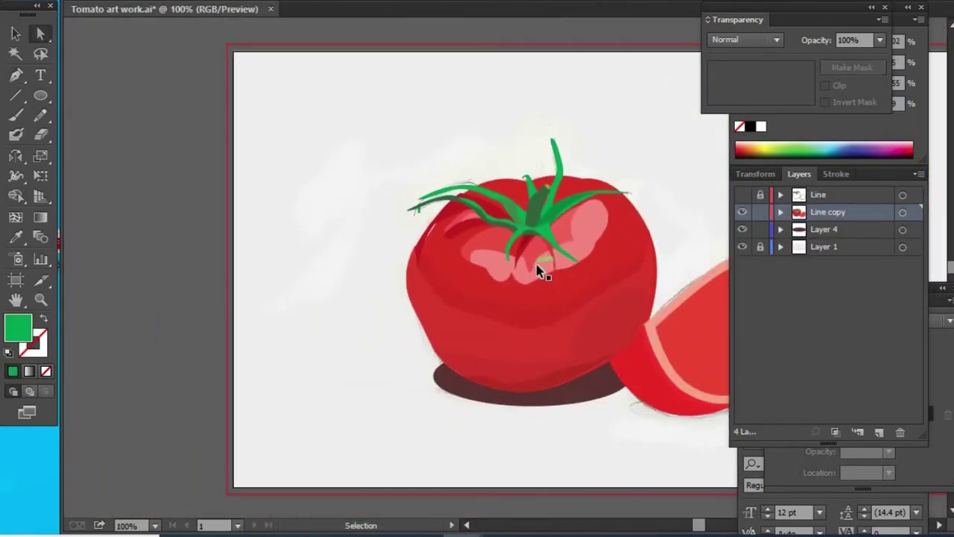
Toggle Outline view to check the stem and calyx paths
{"action": "key", "text": "ctrl+plus"}
{"action": "key", "text": "ctrl+y"}
{"action": "left_click", "coordinate": [518, 119]}
{"action": "key", "text": "ctrl+y"}
{"action": "key", "text": "ctrl+y"}
{"action": "key", "text": "ctrl+plus"}
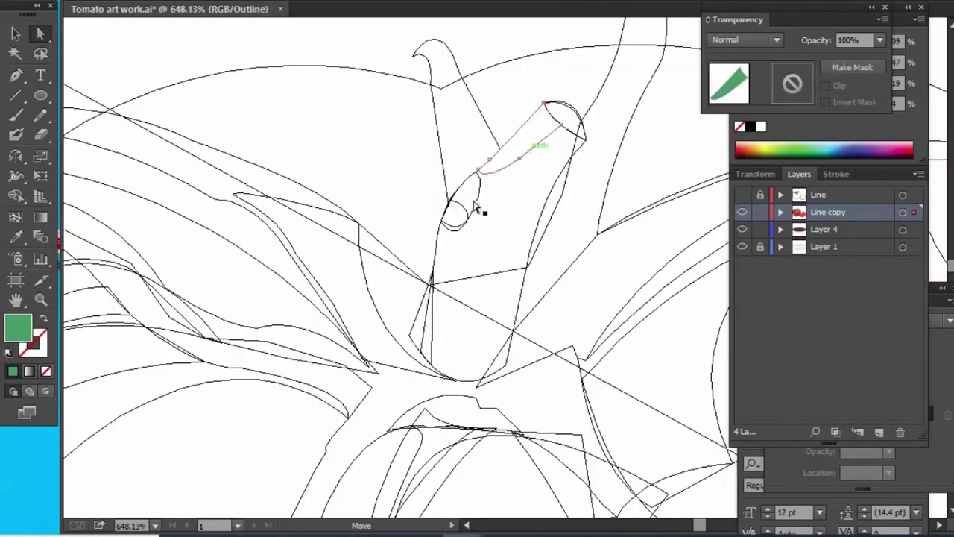
{"action": "key", "text": "Tab"}
{"action": "key", "text": "ctrl+y"}
{"action": "key", "text": "ctrl+minus"}
{"action": "key", "text": "ctrl+minus"}
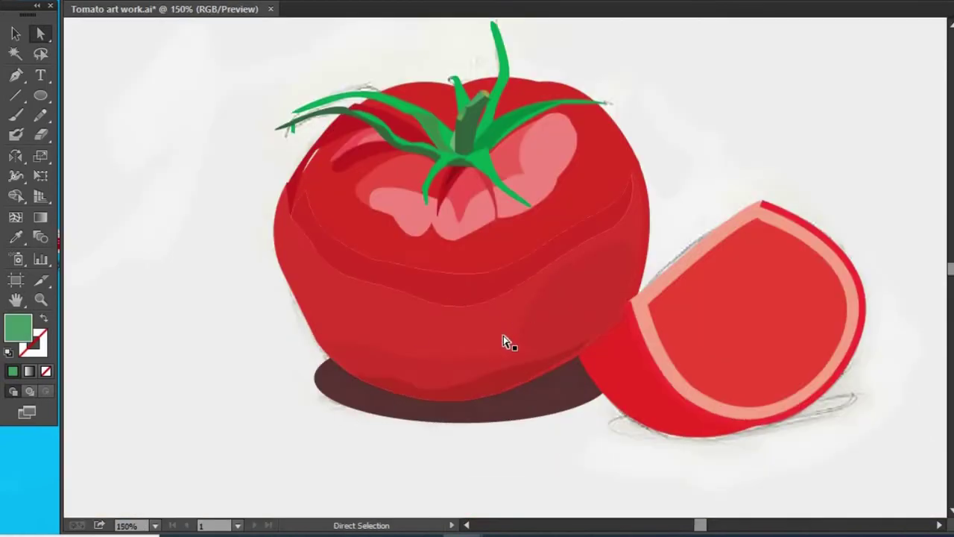
Drag the sepal shadow's anchors so it hugs the left leaf's lower edge
{"action": "left_click_drag", "start_coordinate": [459, 176], "coordinate": [250, 59]}
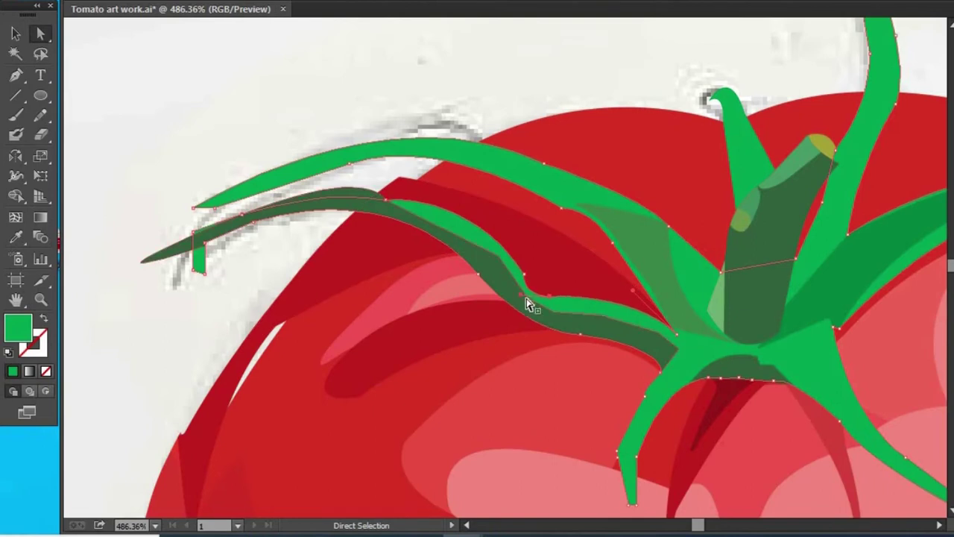
{"action": "left_click_drag", "start_coordinate": [528, 297], "coordinate": [542, 313]}
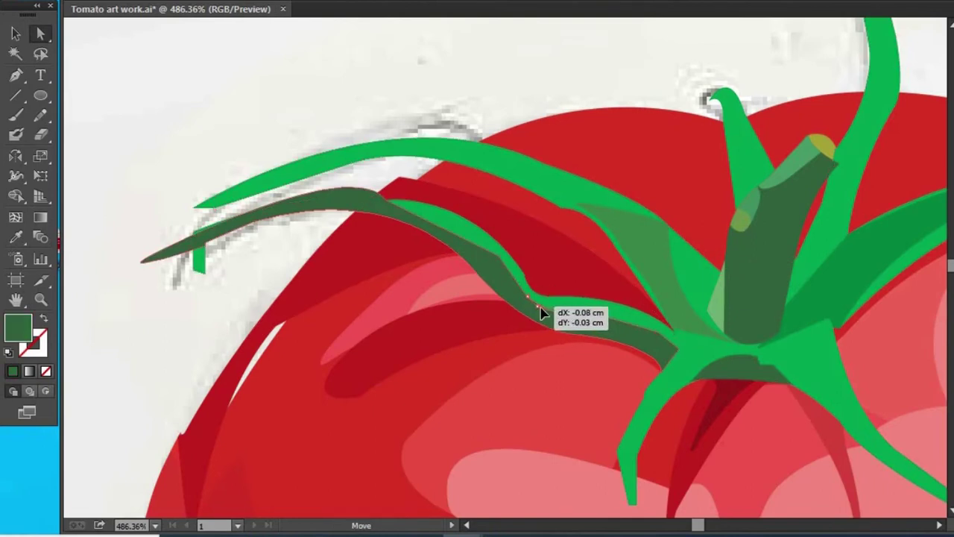
{"action": "left_click_drag", "start_coordinate": [661, 373], "coordinate": [659, 366]}
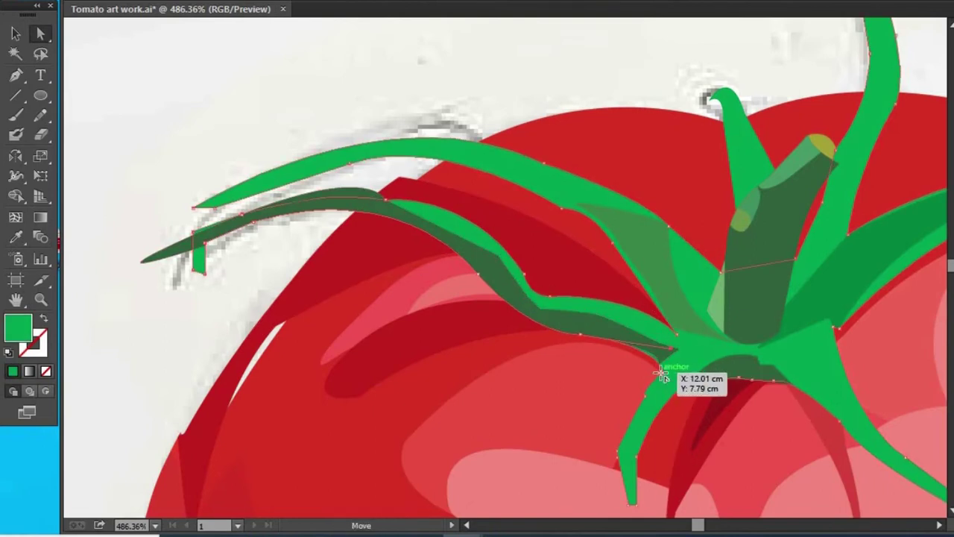
{"action": "left_click_drag", "start_coordinate": [443, 246], "coordinate": [531, 288]}
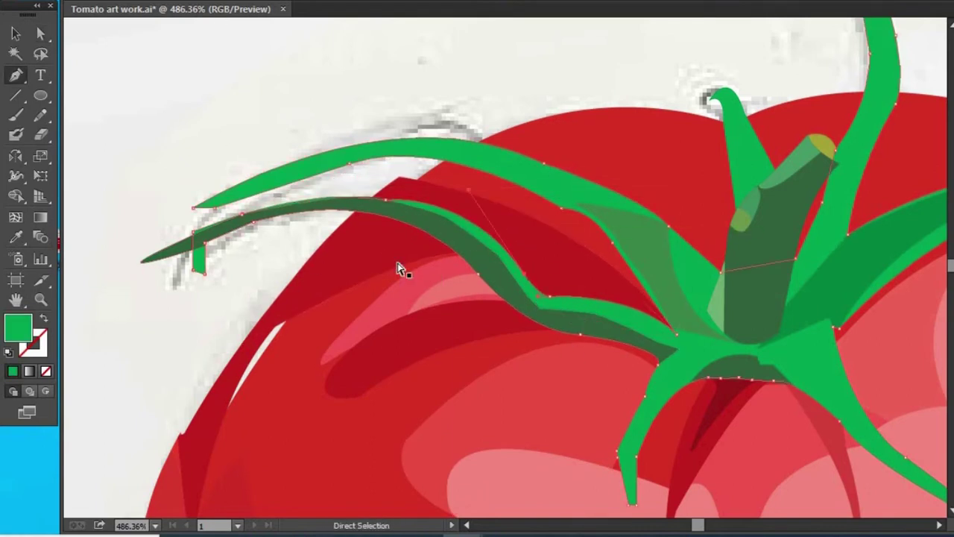
{"action": "key", "text": "ctrl+1"}
Recolour the small shape on the tomato with the pink sampled from the highlight
{"action": "left_click", "coordinate": [536, 334]}
{"action": "left_click", "coordinate": [388, 215]}
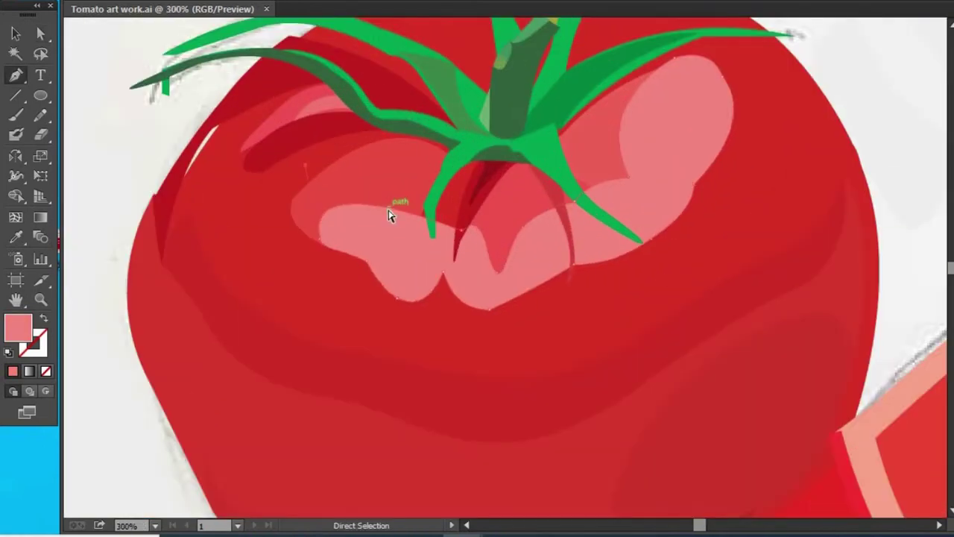
{"action": "left_click", "coordinate": [457, 264]}
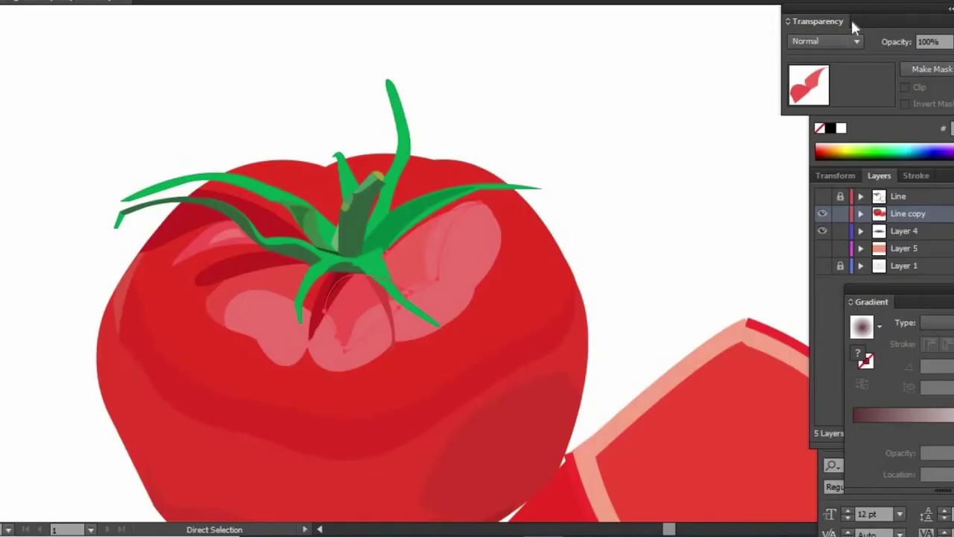
{"action": "key", "text": "i"}
{"action": "left_click", "coordinate": [420, 241]}
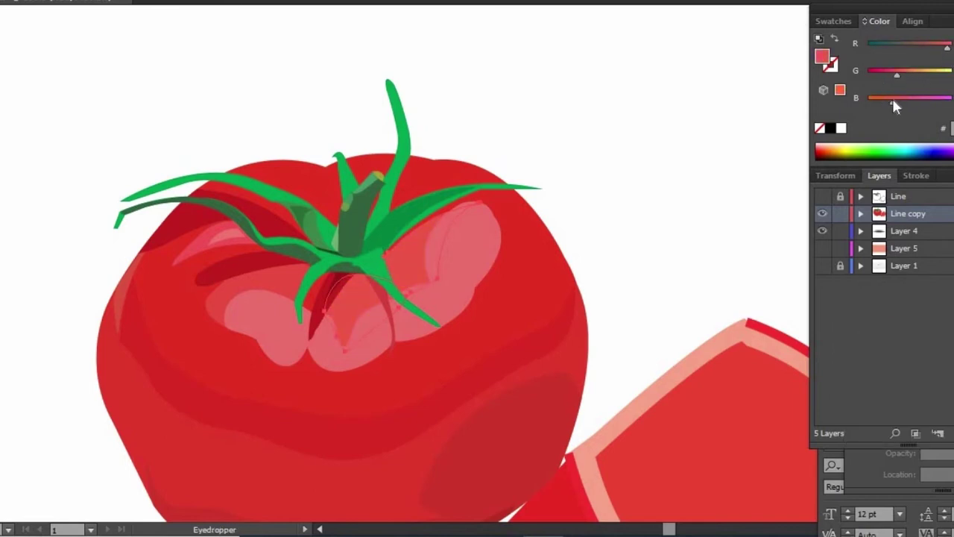
{"action": "left_click", "coordinate": [286, 271]}
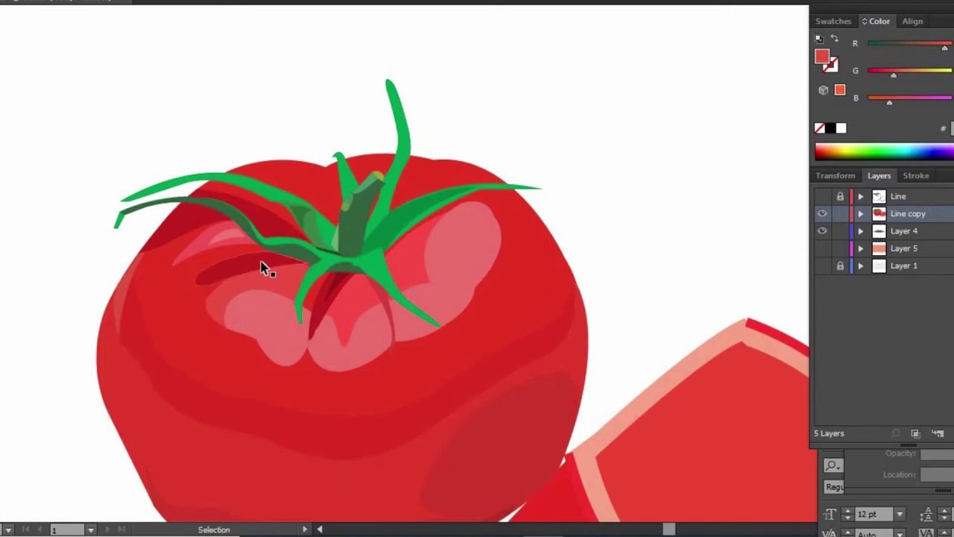
Reshape the dark red shadow near the stem and sample a fill for the new shape
{"action": "left_click_drag", "start_coordinate": [198, 279], "coordinate": [241, 270]}
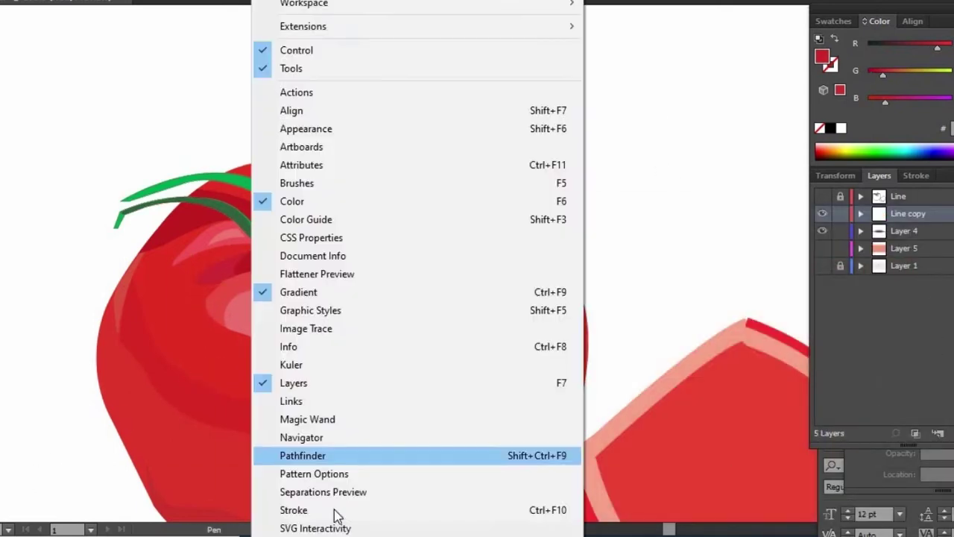
{"action": "left_click", "coordinate": [335, 511]}
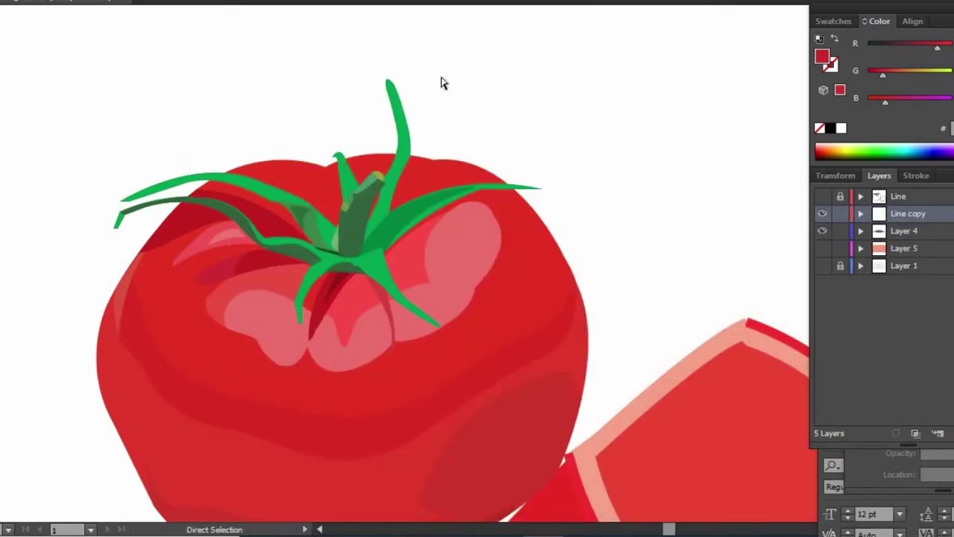
{"action": "key", "text": "i"}
{"action": "left_click", "coordinate": [239, 336]}
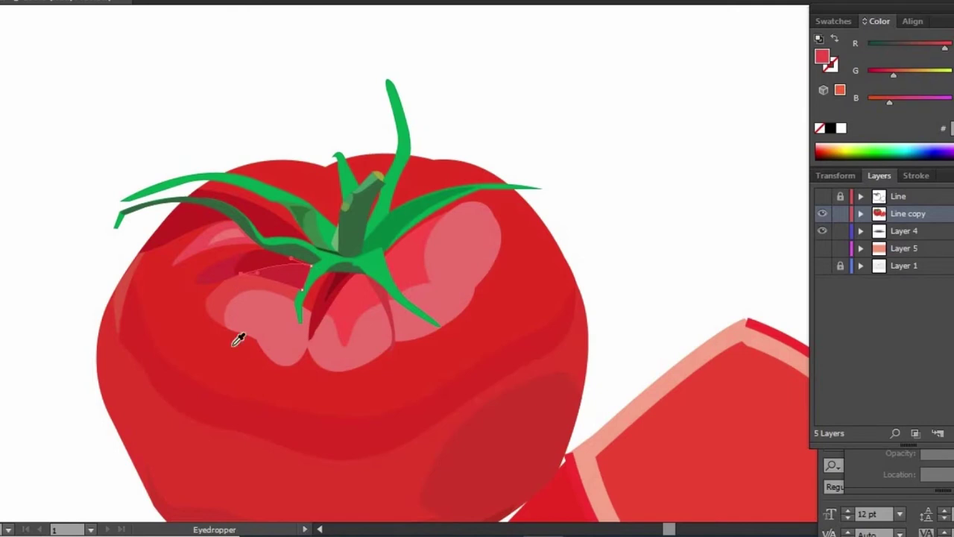
{"action": "double_click", "coordinate": [822, 57]}
{"action": "key", "text": "Return"}
{"action": "key", "text": "a"}
Sample a colour for the small shape and zoom close on the stem area
{"action": "left_click", "coordinate": [296, 290]}
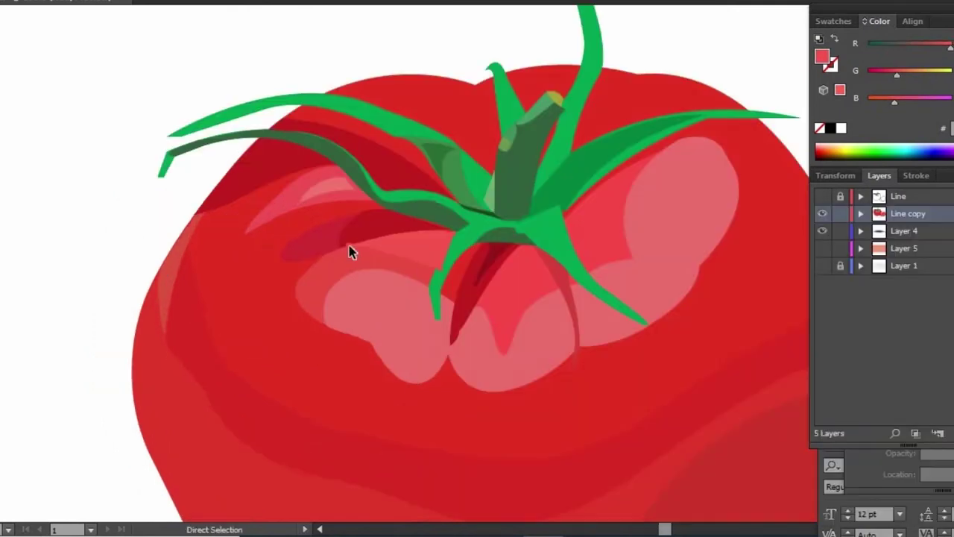
{"action": "left_click", "coordinate": [465, 249]}
{"action": "left_click", "coordinate": [448, 269]}
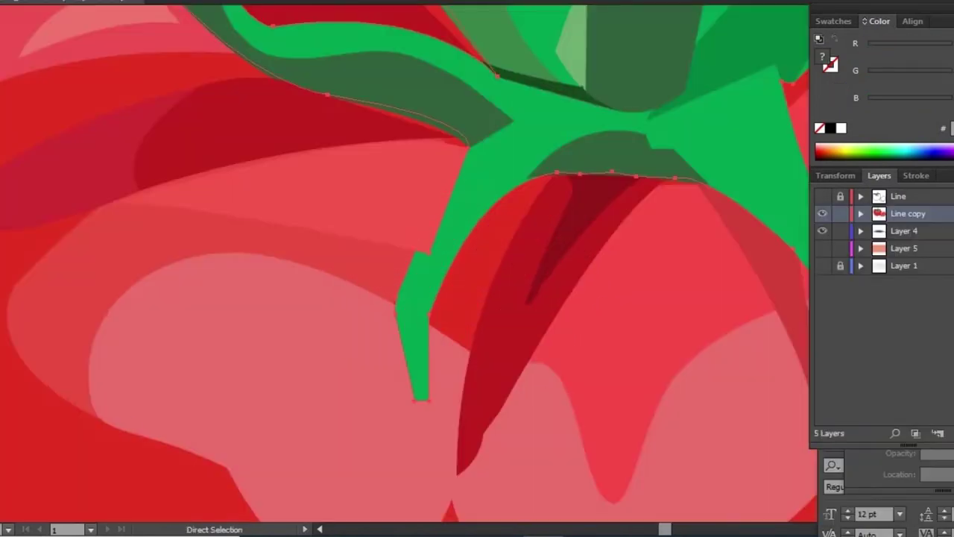
{"action": "key", "text": "ctrl+minus"}
{"action": "key", "text": "ctrl+minus"}
{"action": "key", "text": "ctrl+shift+a"}
{"action": "key", "text": "p"}
{"action": "key", "text": "ctrl+plus"}
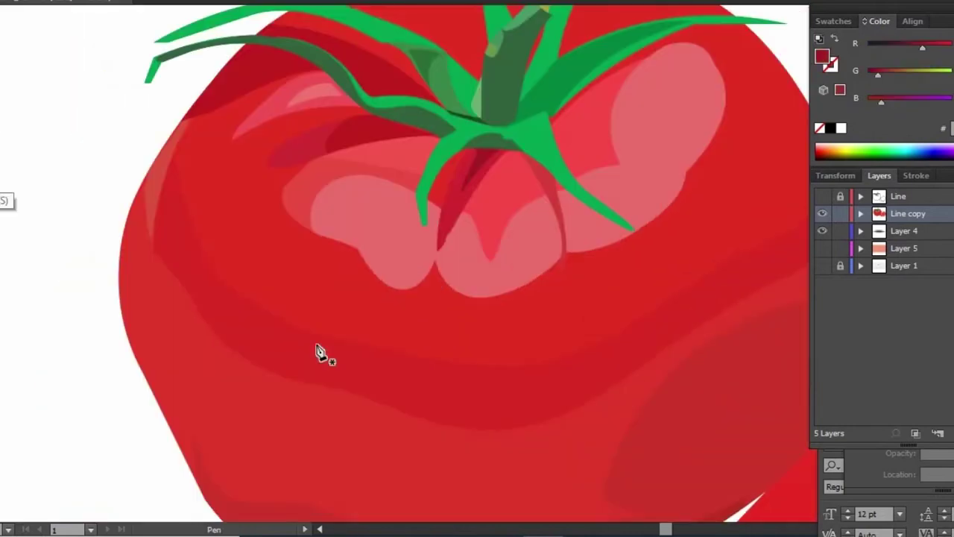
{"action": "left_click", "coordinate": [453, 203]}
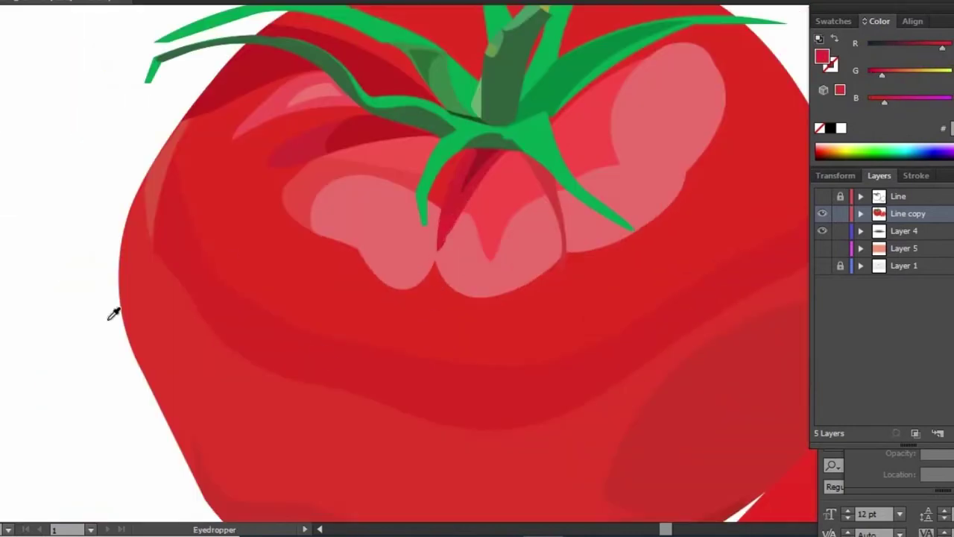
{"action": "key", "text": "ctrl+plus"}
{"action": "key", "text": "ctrl+plus"}
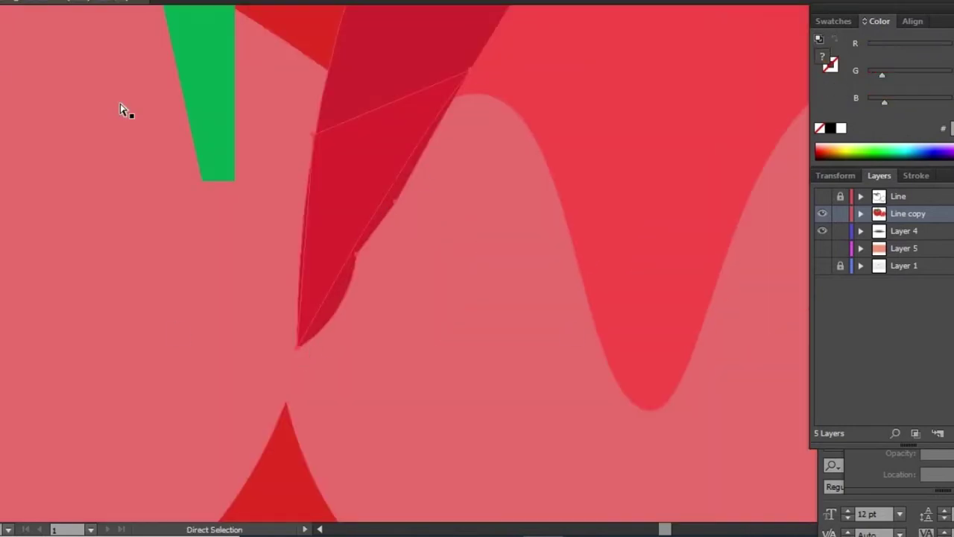
Pull the dark red shape's anchor up to straighten its edge below the calyx
{"action": "left_click", "coordinate": [400, 164]}
{"action": "left_click", "coordinate": [399, 205]}
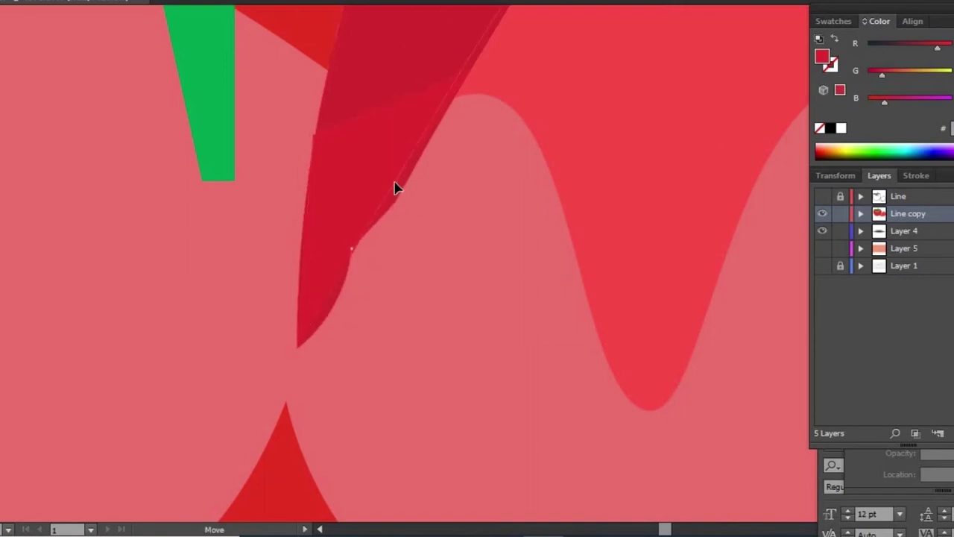
{"action": "left_click_drag", "start_coordinate": [395, 187], "coordinate": [394, 185]}
{"action": "mouse_move", "coordinate": [345, 333]}
{"action": "left_mouse_down"}
{"action": "mouse_move", "coordinate": [470, 81]}
{"action": "mouse_move", "coordinate": [460, 77]}
{"action": "left_mouse_up"}
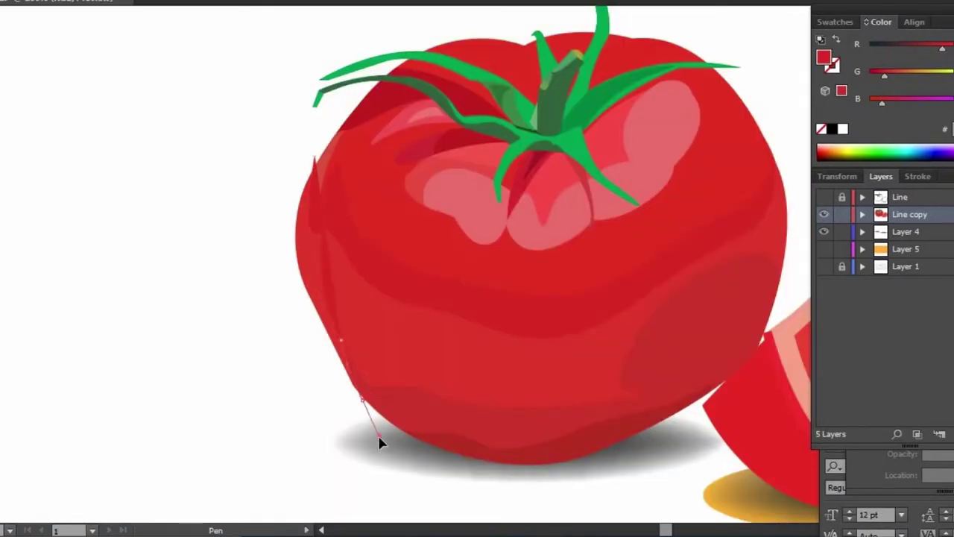
Close the pale rim strip on the tomato's left side and set its colour
{"action": "left_click", "coordinate": [316, 159]}
{"action": "mouse_move", "coordinate": [885, 75]}
{"action": "left_mouse_down"}
{"action": "mouse_move", "coordinate": [897, 73]}
{"action": "mouse_move", "coordinate": [907, 101]}
{"action": "left_mouse_up"}
{"action": "key", "text": "a"}
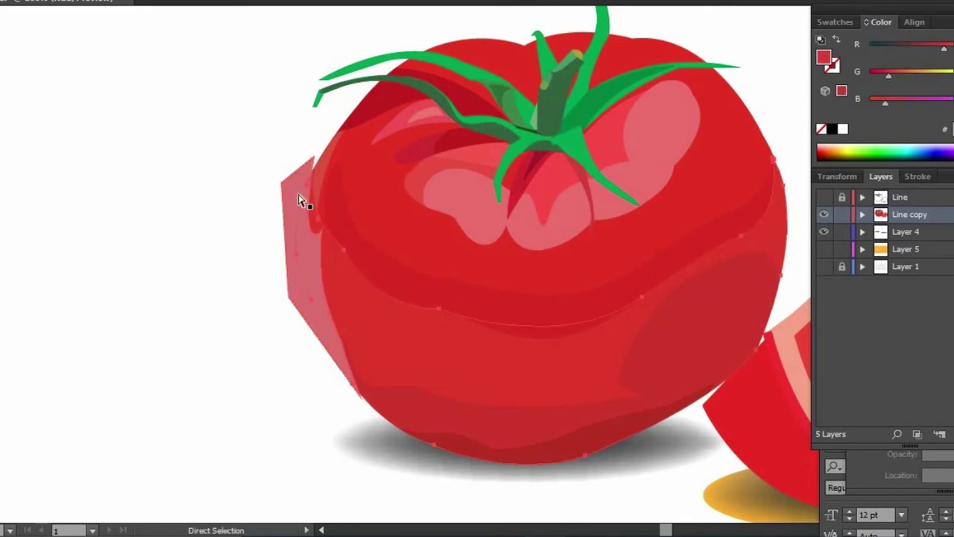
{"action": "key", "text": "ctrl+plus"}
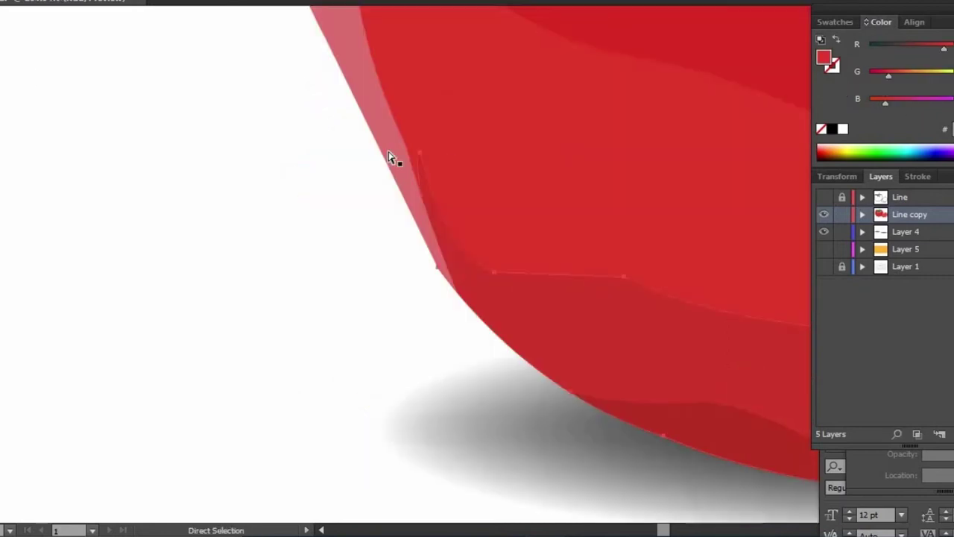
{"action": "left_click_drag", "start_coordinate": [596, 213], "coordinate": [438, 290]}
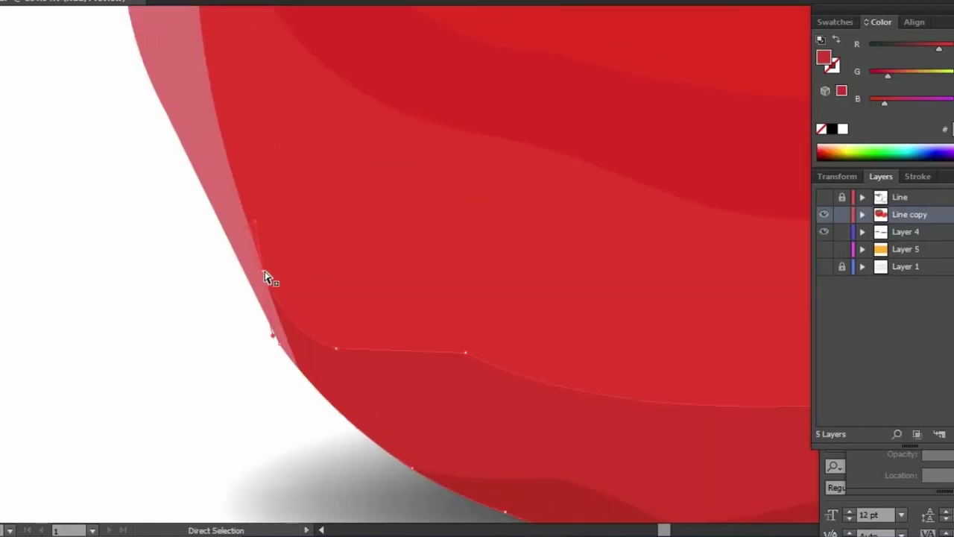
Draw a small oval near the lower-left edge, filled with a slightly darker light pink
{"action": "key", "text": "l"}
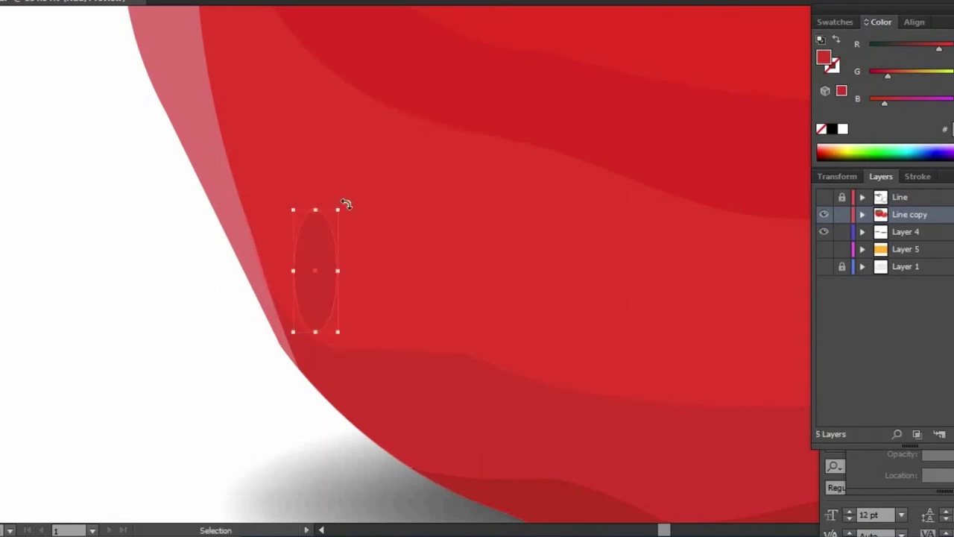
{"action": "left_click_drag", "start_coordinate": [326, 289], "coordinate": [321, 302]}
{"action": "key", "text": "i"}
{"action": "left_click", "coordinate": [235, 224]}
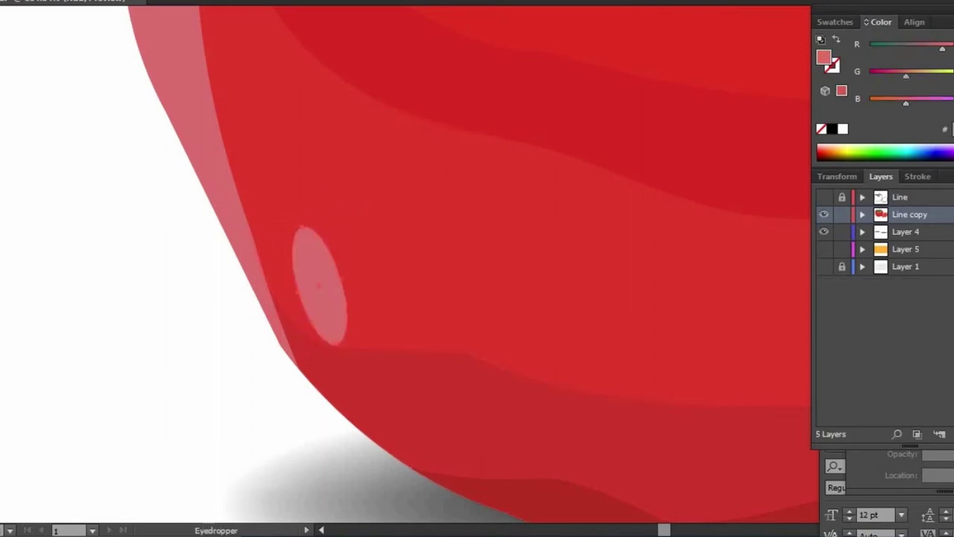
{"action": "left_click_drag", "start_coordinate": [900, 77], "coordinate": [891, 98]}
{"action": "key", "text": "ctrl+minus"}
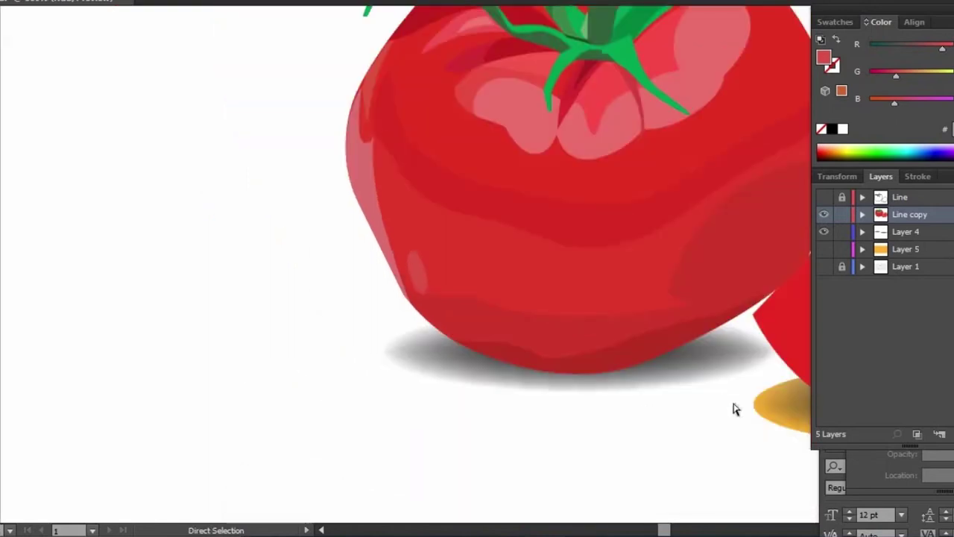
Smooth the bottom band's curve and raise its middle anchor
{"action": "left_click", "coordinate": [418, 326]}
{"action": "key", "text": "ctrl+equal"}
{"action": "left_click_drag", "start_coordinate": [286, 243], "coordinate": [276, 234]}
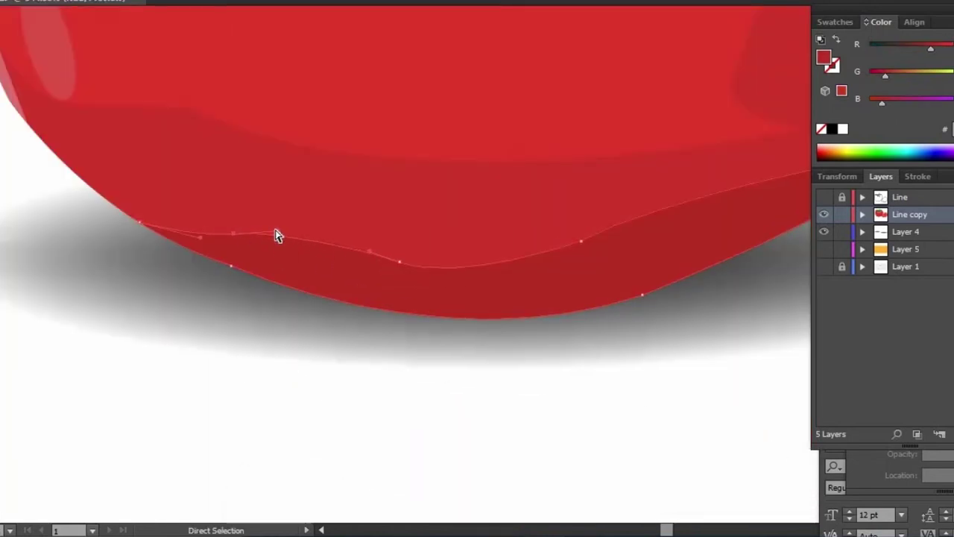
{"action": "left_click_drag", "start_coordinate": [386, 273], "coordinate": [387, 266]}
{"action": "left_click", "coordinate": [586, 240]}
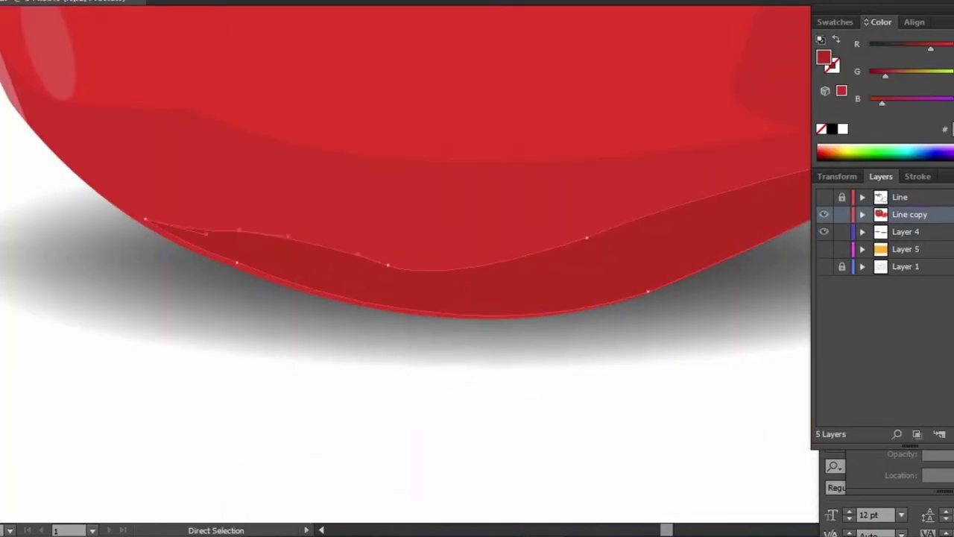
{"action": "left_click", "coordinate": [321, 261]}
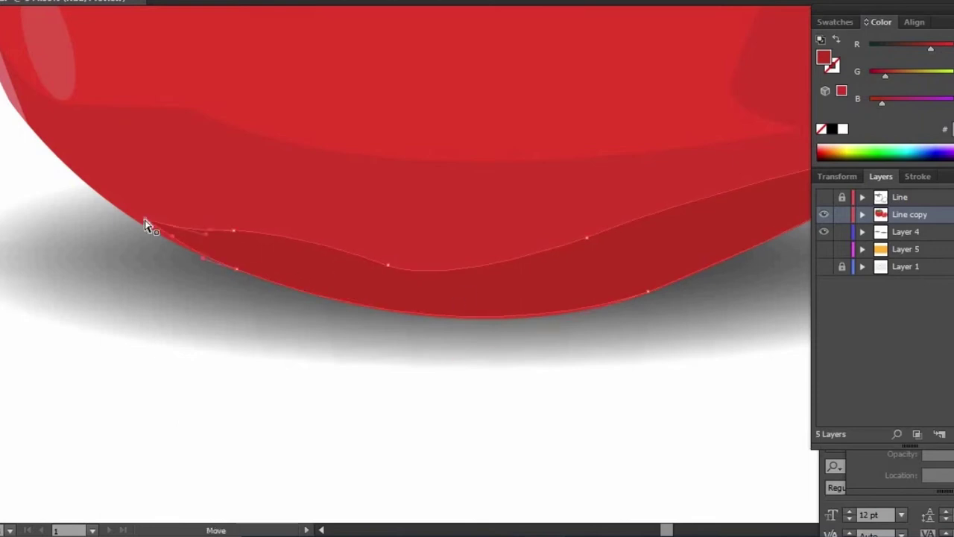
{"action": "left_click", "coordinate": [441, 363]}
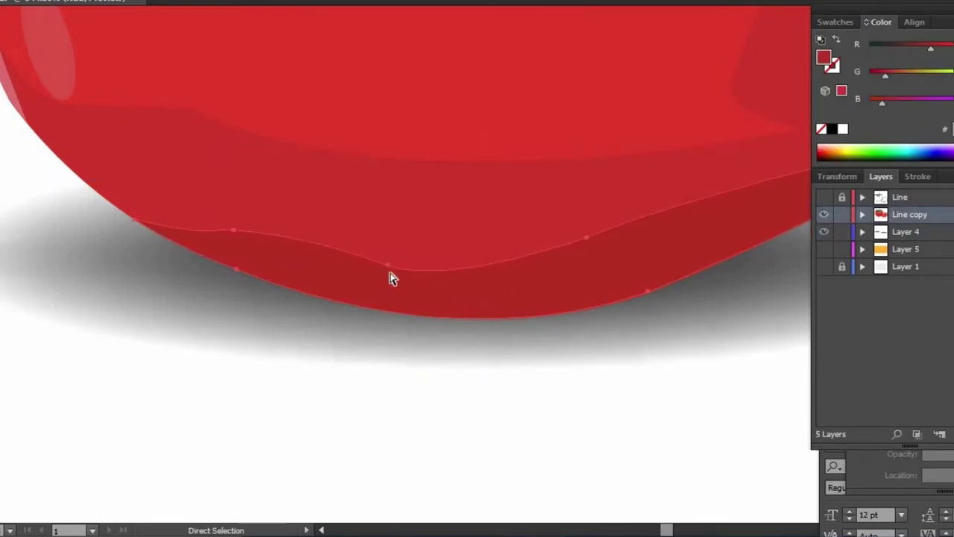
{"action": "left_click", "coordinate": [463, 291]}
{"action": "left_click", "coordinate": [198, 241]}
Inspect the thin path along the tomato's lower edge, then reframe on the stem
{"action": "left_click", "coordinate": [526, 473]}
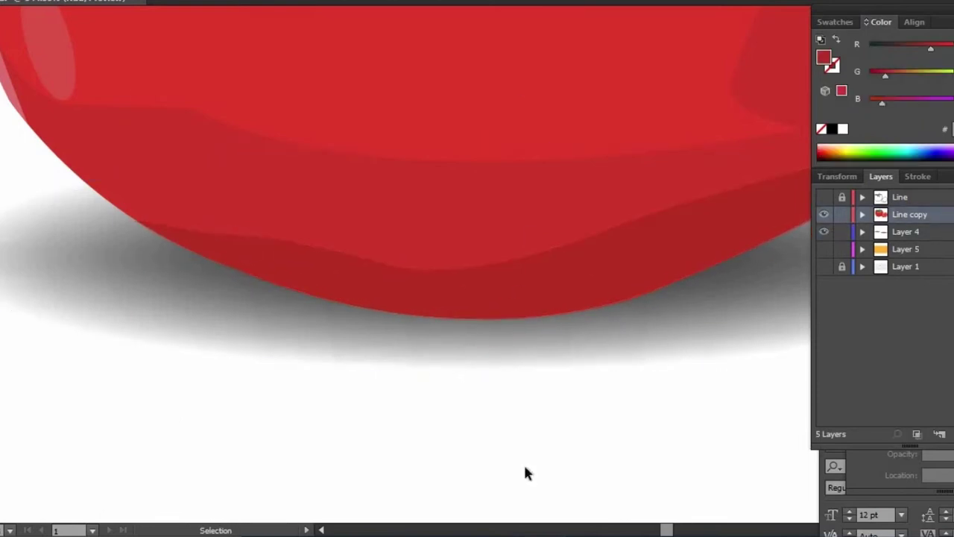
{"action": "key", "text": "ctrl+0"}
{"action": "left_click", "coordinate": [481, 259]}
{"action": "left_click", "coordinate": [356, 218]}
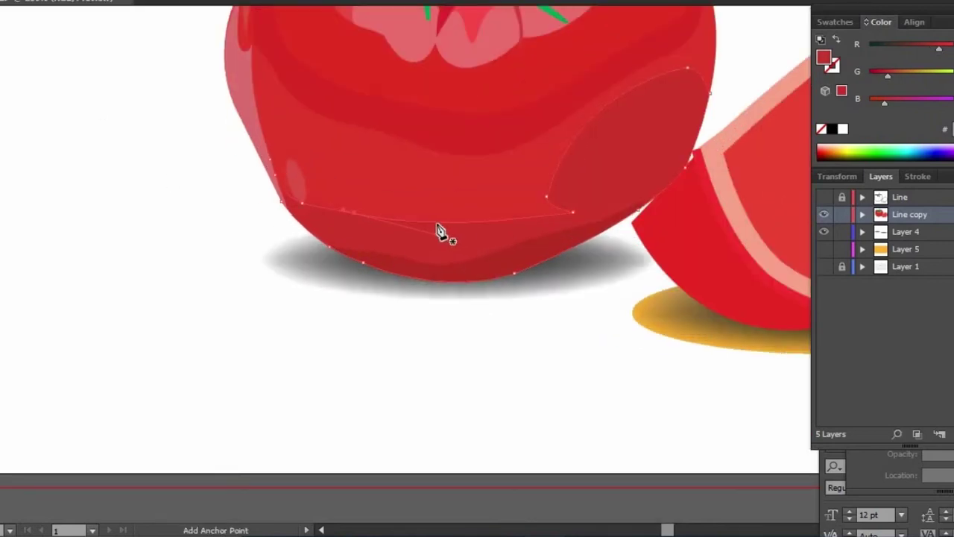
{"action": "key", "text": "a"}
{"action": "left_click", "coordinate": [580, 151]}
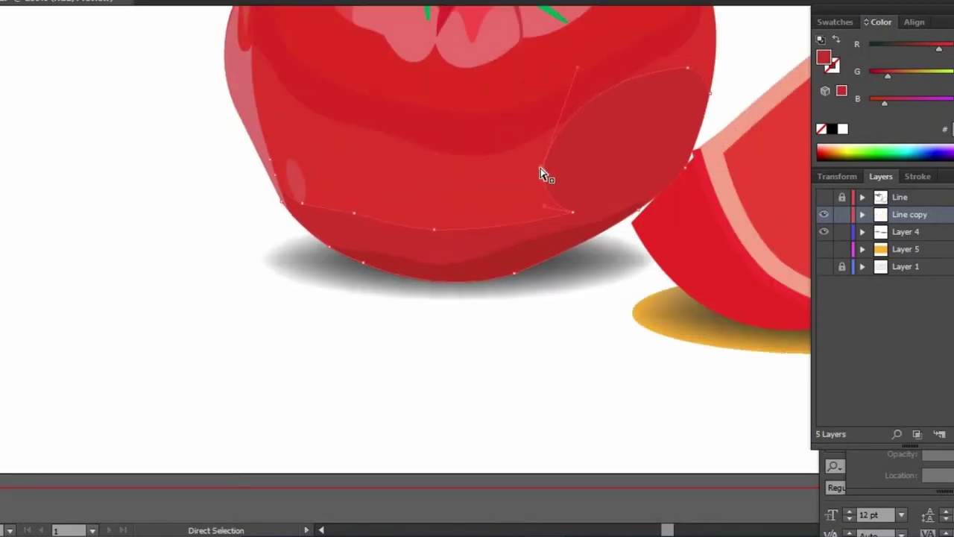
{"action": "key", "text": "ctrl+0"}
Reshape the pale highlights beside the calyx by dragging their anchors up
{"action": "scroll", "coordinate": [418, 211], "scroll_direction": "up", "scroll_amount": 5}
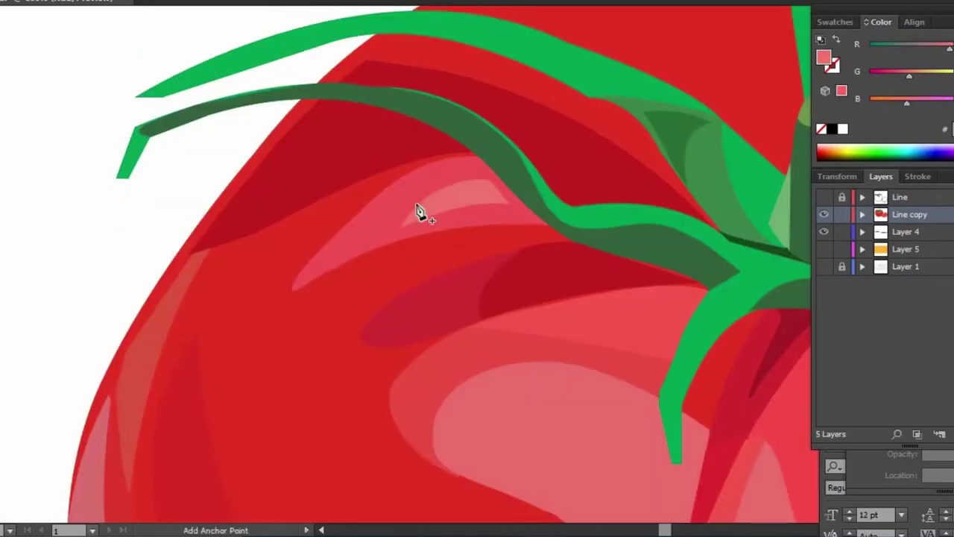
{"action": "left_click_drag", "start_coordinate": [515, 210], "coordinate": [498, 174]}
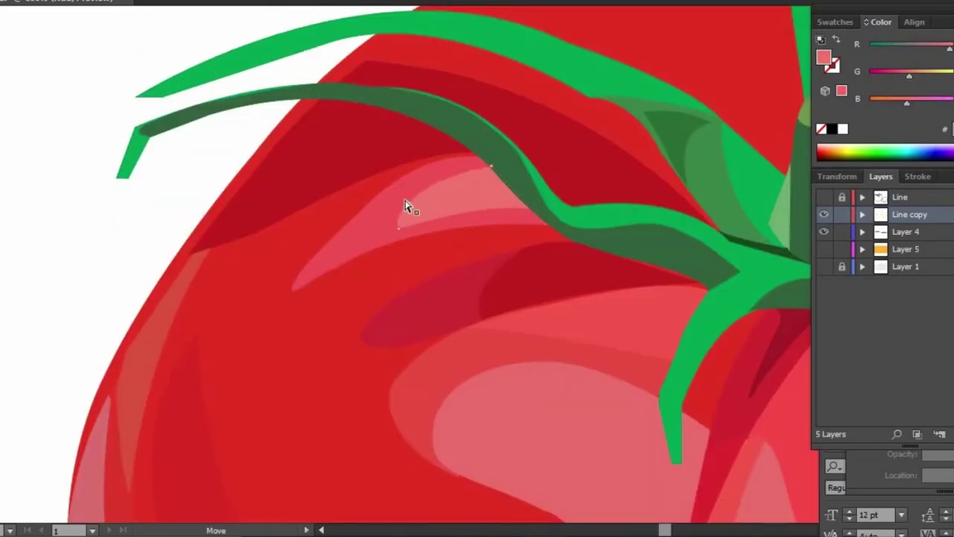
{"action": "left_click_drag", "start_coordinate": [345, 249], "coordinate": [487, 82]}
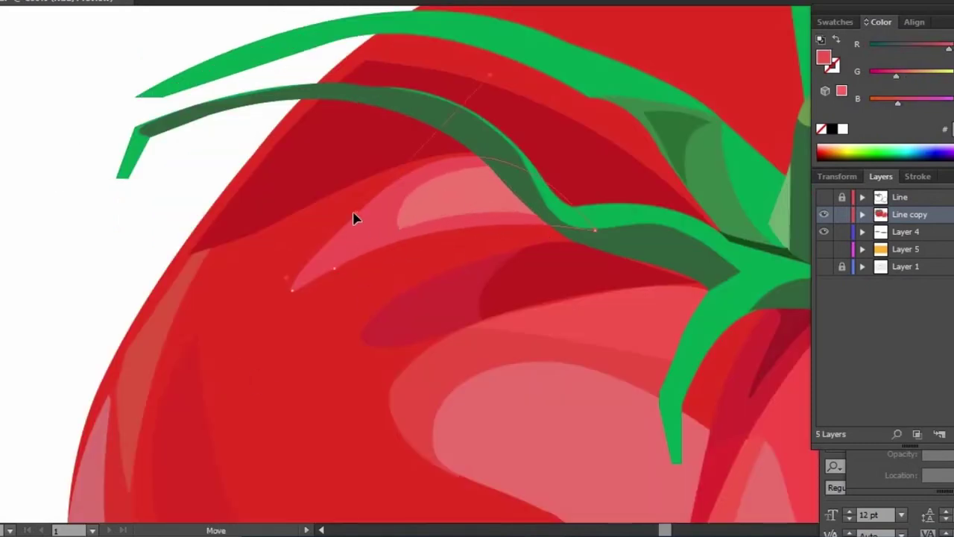
{"action": "left_click_drag", "start_coordinate": [293, 296], "coordinate": [308, 272]}
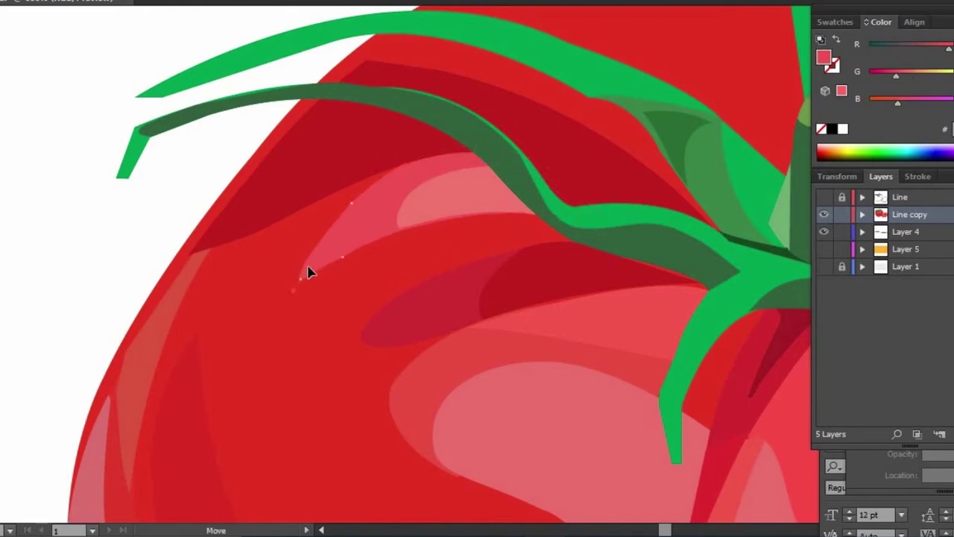
Lighten the tomato's left rim highlight with the G slider
{"action": "key", "text": "ctrl+minus"}
{"action": "key", "text": "ctrl+minus"}
{"action": "key", "text": "ctrl+minus"}
{"action": "left_click_drag", "start_coordinate": [896, 76], "coordinate": [916, 75]}
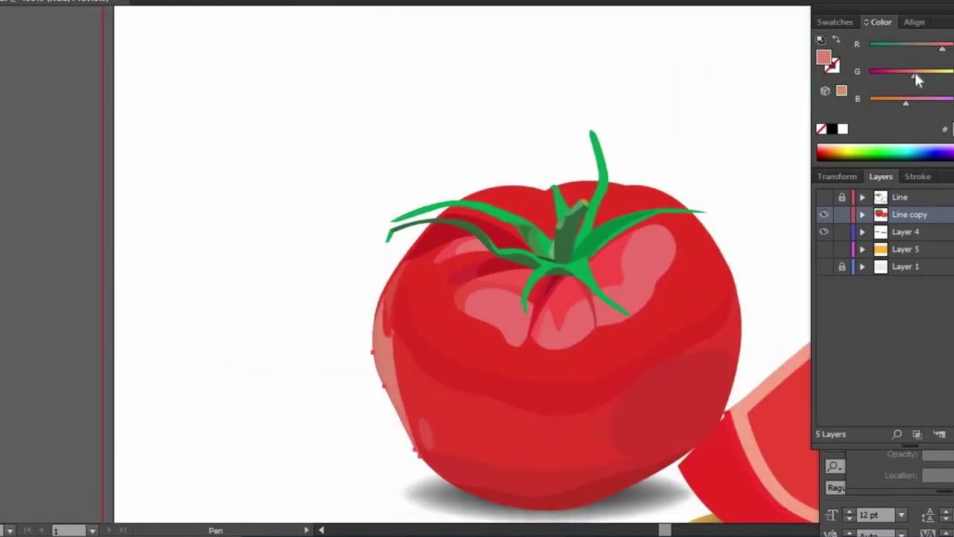
{"action": "scroll", "coordinate": [563, 434], "scroll_direction": "down", "scroll_amount": 2}
{"action": "scroll", "coordinate": [563, 434], "scroll_direction": "right", "scroll_amount": 2}
{"action": "key", "text": "ctrl+plus"}
{"action": "key", "text": "a"}
{"action": "left_click", "coordinate": [377, 135]}
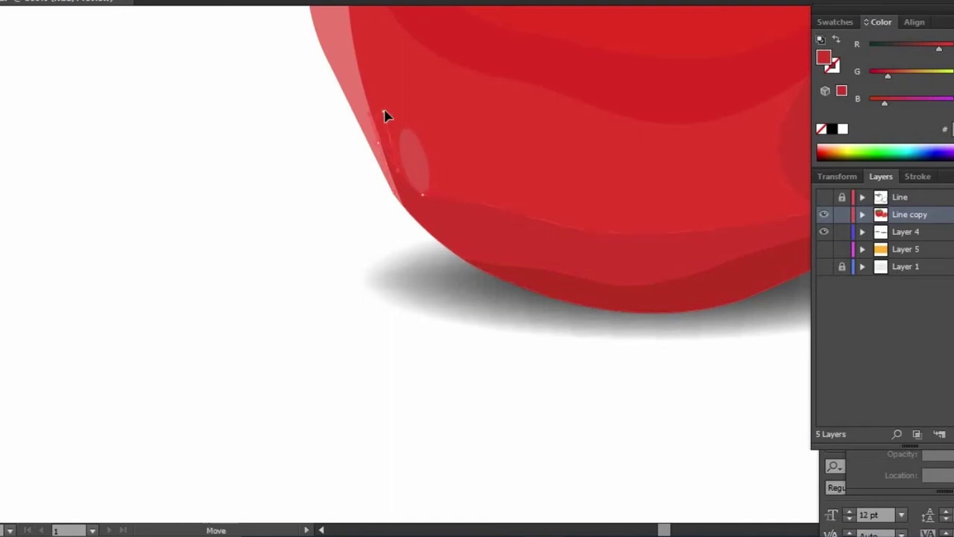
{"action": "scroll", "coordinate": [437, 252], "scroll_direction": "up", "scroll_amount": 5}
{"action": "scroll", "coordinate": [560, 273], "scroll_direction": "up", "scroll_amount": 2}
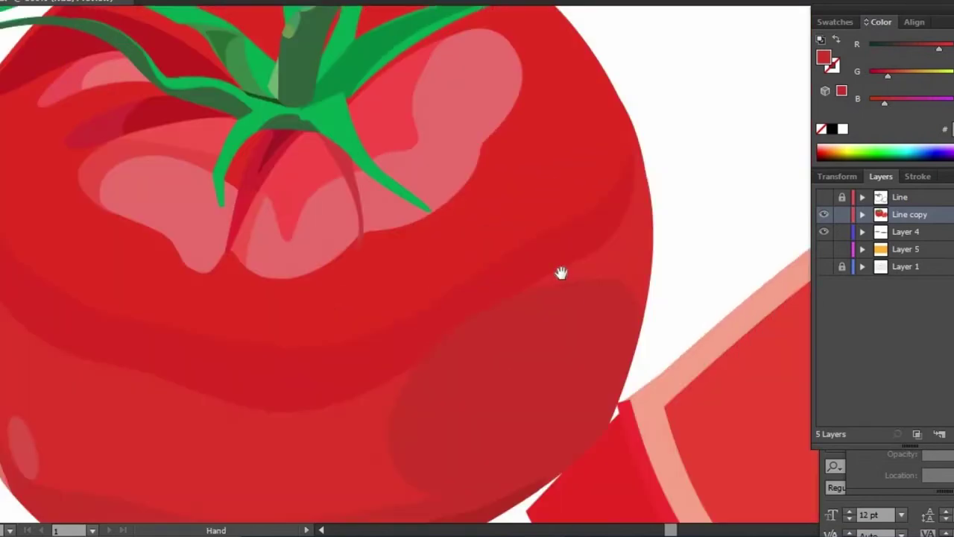
Draw a trial polygonal path along the right edge, check it in outline, and delete it
{"action": "key", "text": "p"}
{"action": "left_click_drag", "start_coordinate": [681, 434], "coordinate": [660, 513]}
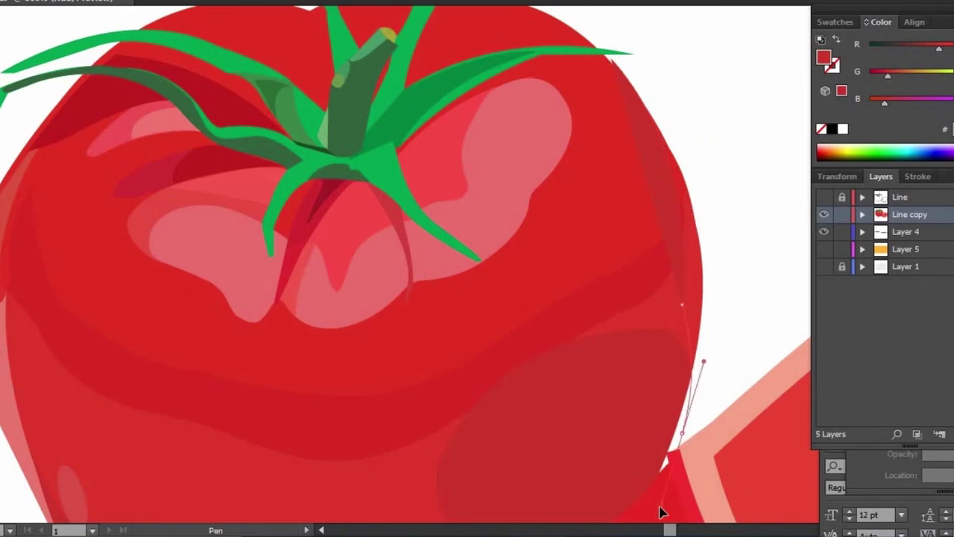
{"action": "left_click", "coordinate": [723, 266]}
{"action": "left_click", "coordinate": [677, 117]}
{"action": "key", "text": "shift+m"}
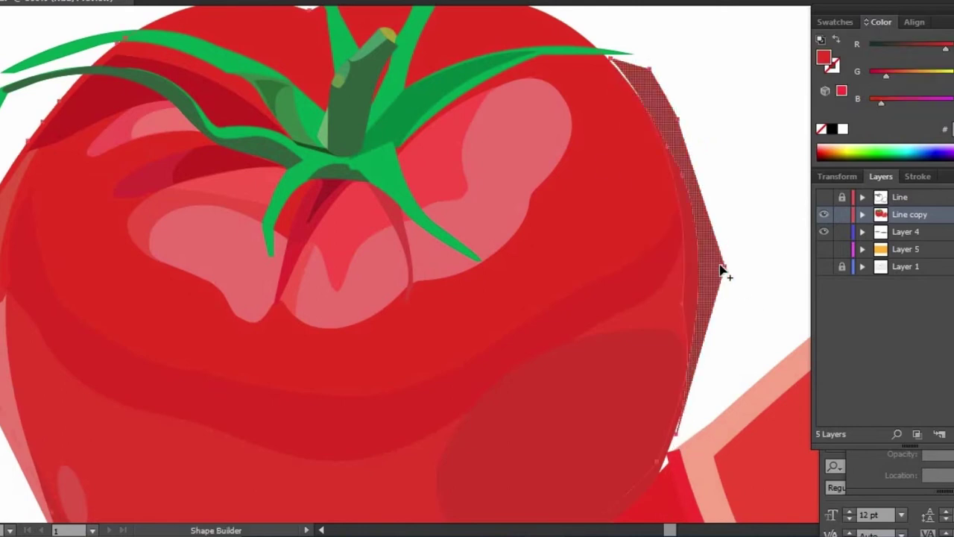
{"action": "left_click", "coordinate": [778, 279], "text": "ctrl"}
{"action": "mouse_move", "coordinate": [737, 195]}
{"action": "left_mouse_down"}
{"action": "mouse_move", "coordinate": [736, 205]}
{"action": "mouse_move", "coordinate": [736, 181]}
{"action": "left_mouse_up"}
{"action": "key", "text": "ctrl+y"}
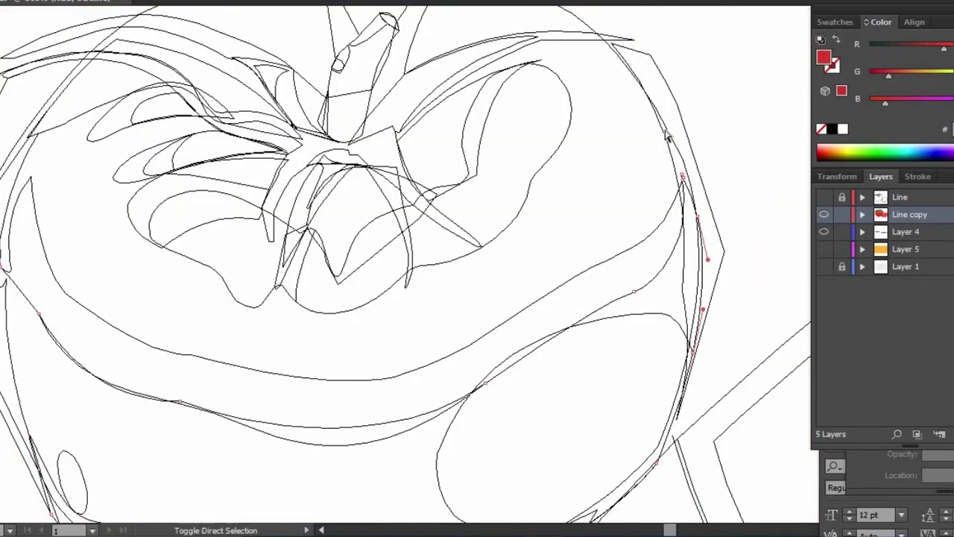
{"action": "key", "text": "ctrl+y"}
{"action": "left_click", "coordinate": [713, 241], "text": "ctrl"}
{"action": "key", "text": "Delete"}
Draw a thin light-pink sliver beneath the stem with the Pen
{"action": "left_click", "coordinate": [700, 270]}
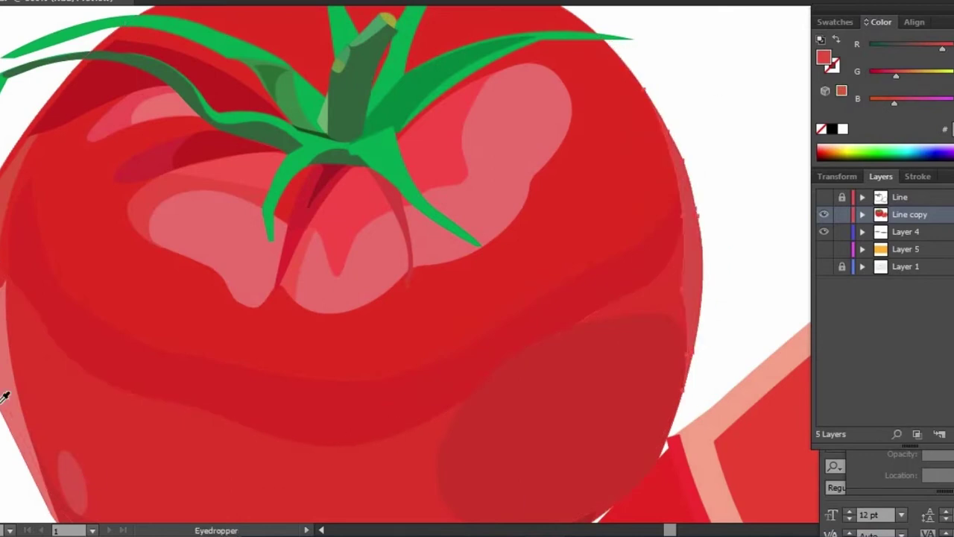
{"action": "key", "text": "ctrl+0"}
{"action": "scroll", "coordinate": [435, 223], "scroll_direction": "up", "scroll_amount": 5}
{"action": "key", "text": "p"}
{"action": "left_click", "coordinate": [449, 31]}
{"action": "left_click", "coordinate": [421, 209]}
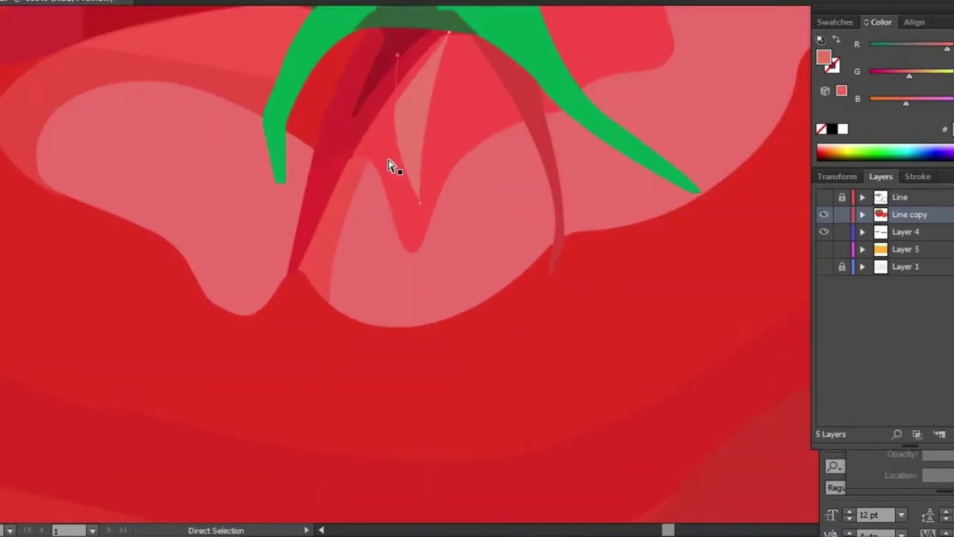
{"action": "left_click_drag", "start_coordinate": [392, 99], "coordinate": [322, 200]}
{"action": "left_click", "coordinate": [322, 197]}
Sample the sliver's fill colour and adjust one of its points
{"action": "left_click", "coordinate": [379, 134]}
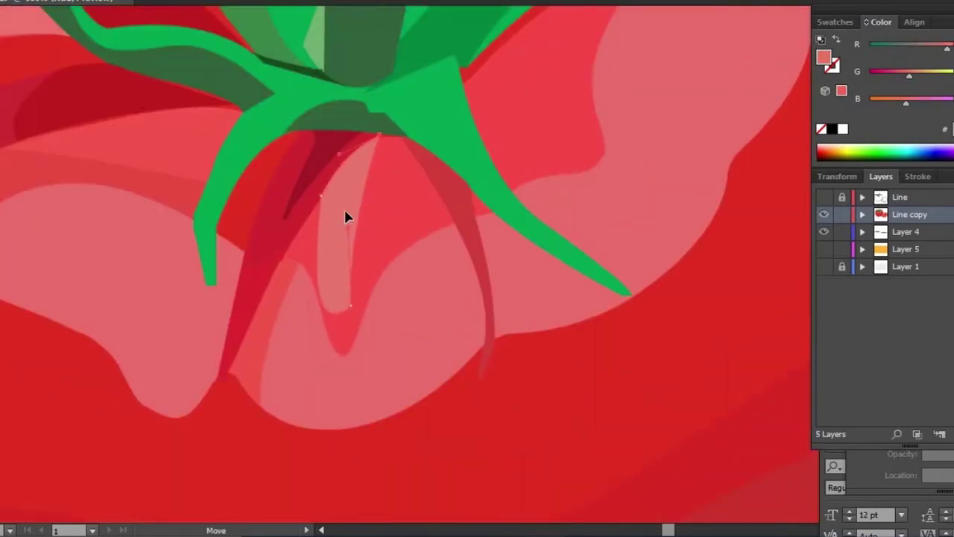
{"action": "key", "text": "i"}
{"action": "left_click", "coordinate": [326, 179]}
{"action": "key", "text": "a"}
{"action": "key", "text": "ctrl+0"}
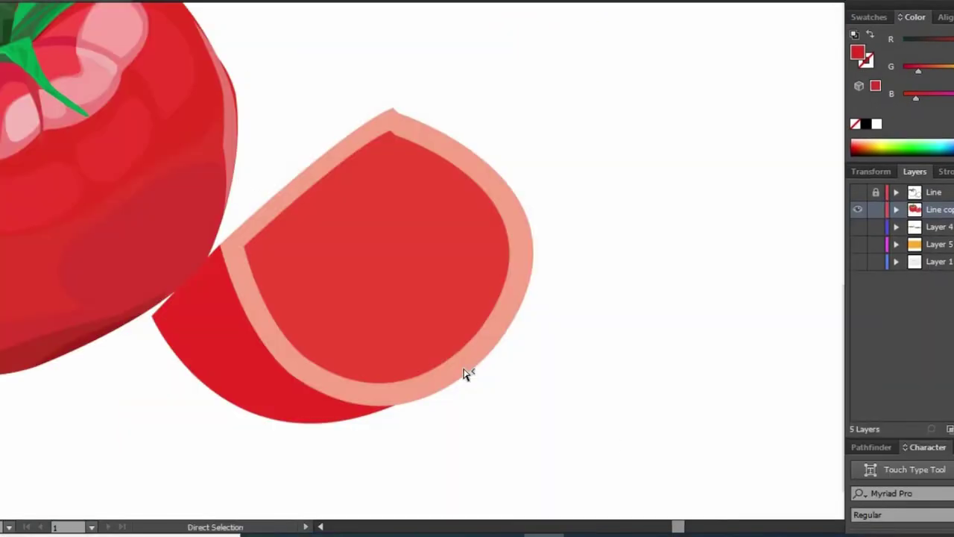
Place the pink slice copy over the wedge and give it the inner slice's red
{"action": "left_click_drag", "start_coordinate": [463, 374], "coordinate": [609, 371]}
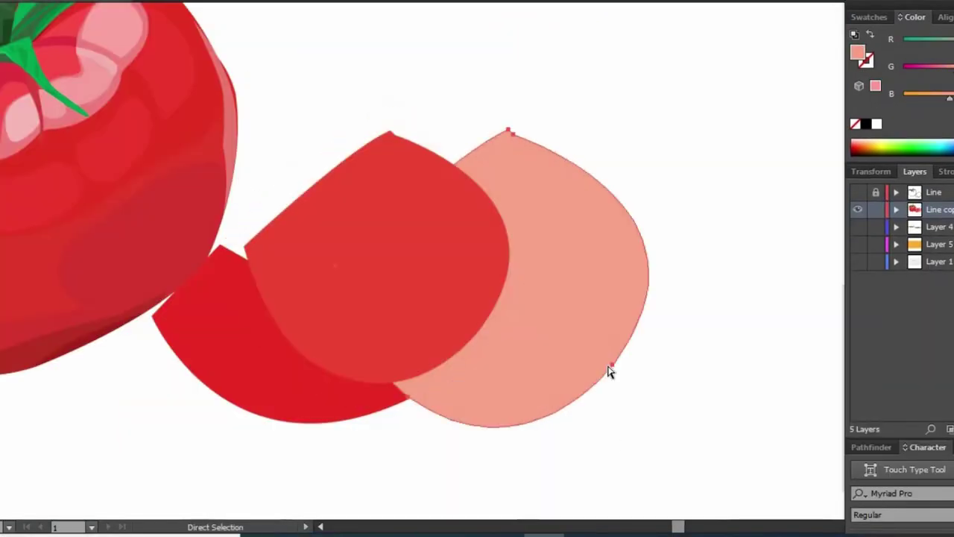
{"action": "key", "text": "ctrl+z"}
{"action": "key", "text": "i"}
{"action": "left_click", "coordinate": [475, 198]}
{"action": "key", "text": "a"}
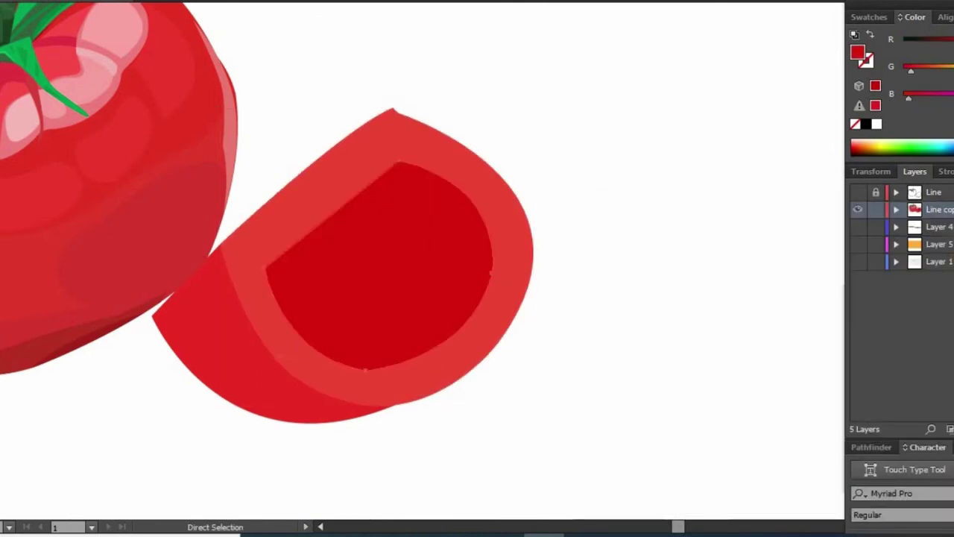
{"action": "left_click", "coordinate": [546, 502], "text": "ctrl"}
Adjust the inner dark-red slice's left, top and right edges
{"action": "left_click_drag", "start_coordinate": [263, 270], "coordinate": [268, 258]}
{"action": "left_click_drag", "start_coordinate": [401, 163], "coordinate": [394, 156]}
{"action": "left_click", "coordinate": [686, 247], "text": "ctrl"}
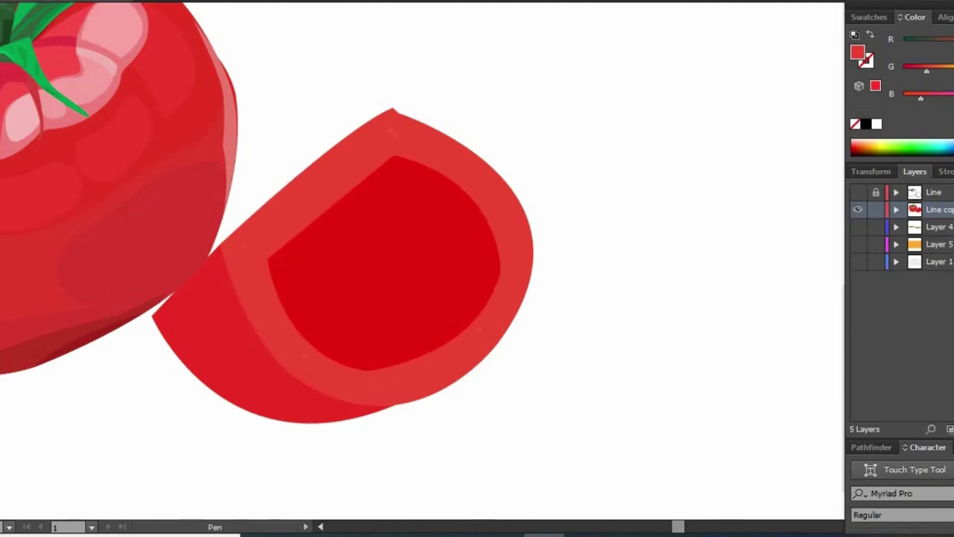
{"action": "left_click_drag", "start_coordinate": [241, 219], "coordinate": [341, 219]}
{"action": "key", "text": "ctrl+z"}
{"action": "left_click", "coordinate": [502, 279], "text": "ctrl"}
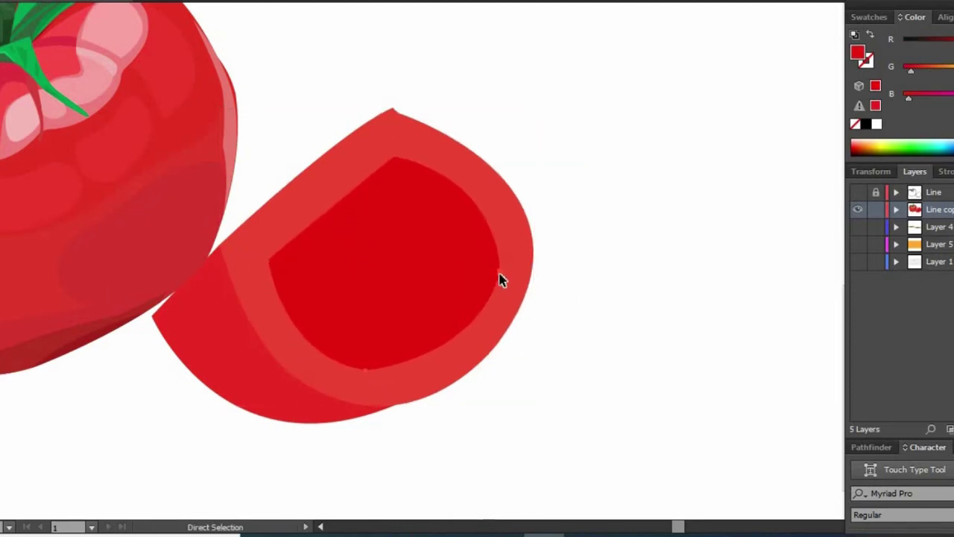
{"action": "left_click_drag", "start_coordinate": [502, 279], "coordinate": [493, 278]}
Draw the dark crescent shadow along the wedge's rim
{"action": "mouse_move", "coordinate": [439, 402]}
{"action": "left_mouse_down"}
{"action": "mouse_move", "coordinate": [394, 399]}
{"action": "mouse_move", "coordinate": [521, 183]}
{"action": "left_mouse_up"}
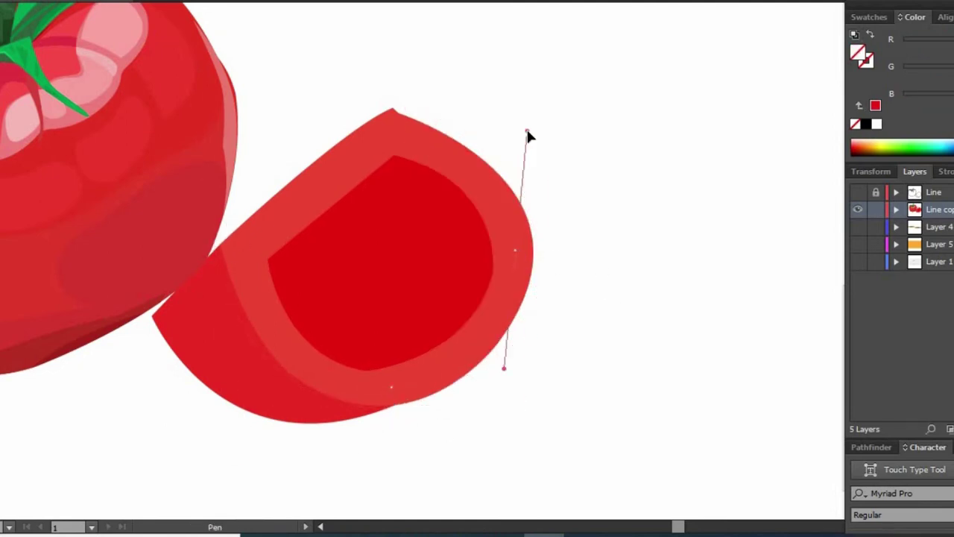
{"action": "left_click", "coordinate": [406, 110]}
{"action": "key", "text": "comma"}
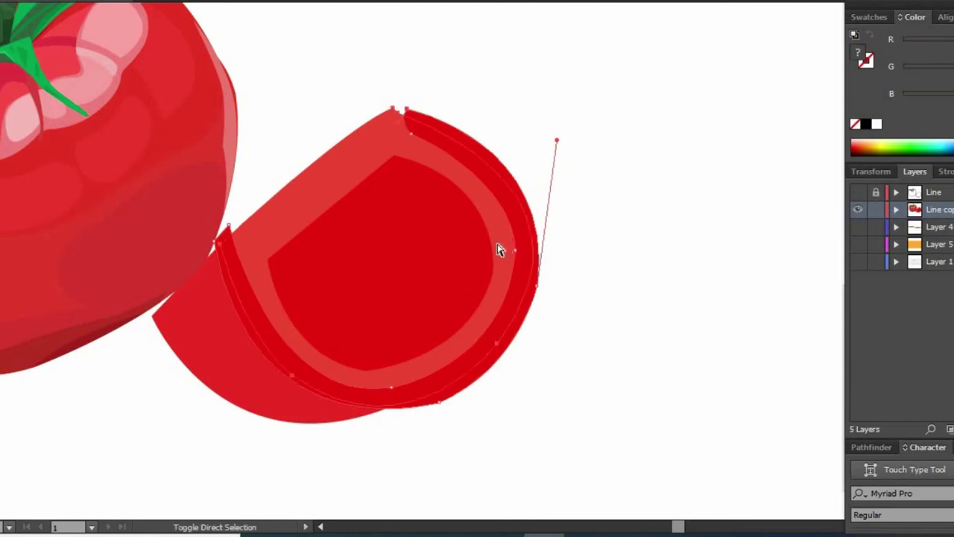
{"action": "key", "text": "ctrl+shift+a"}
Draw the curved highlight across the slice's top and fill it with salmon E2604E
{"action": "key", "text": "p"}
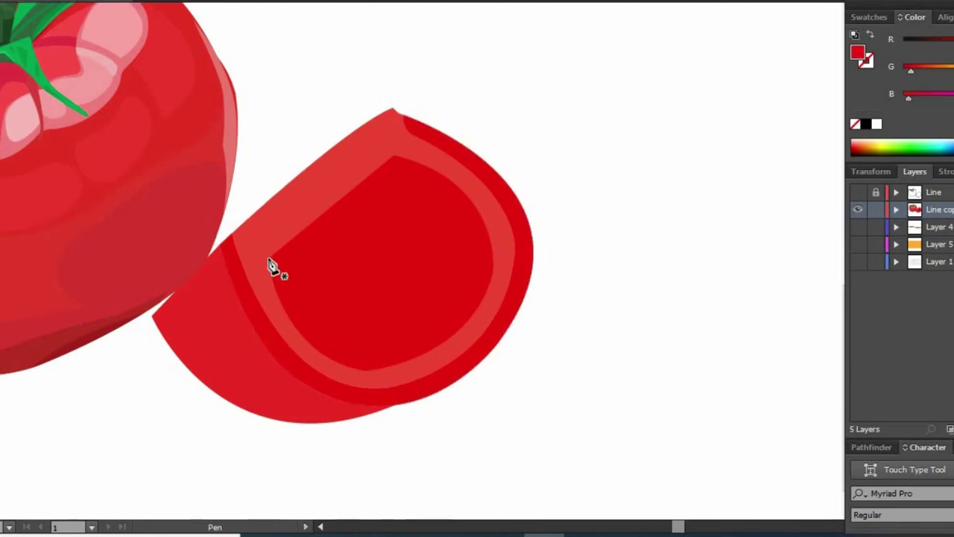
{"action": "left_click_drag", "start_coordinate": [416, 288], "coordinate": [441, 205]}
{"action": "left_click_drag", "start_coordinate": [412, 163], "coordinate": [467, 161]}
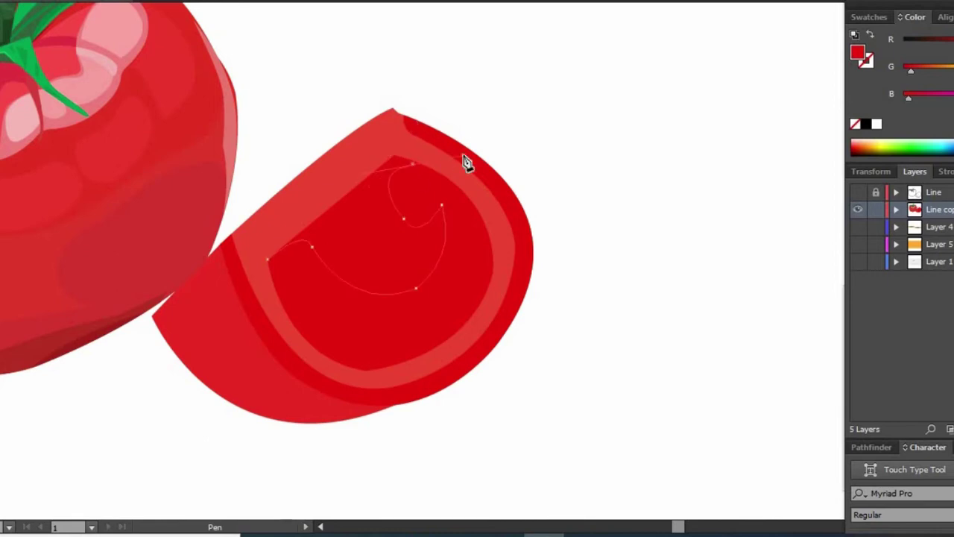
{"action": "left_click", "coordinate": [393, 92]}
{"action": "left_click", "coordinate": [228, 249]}
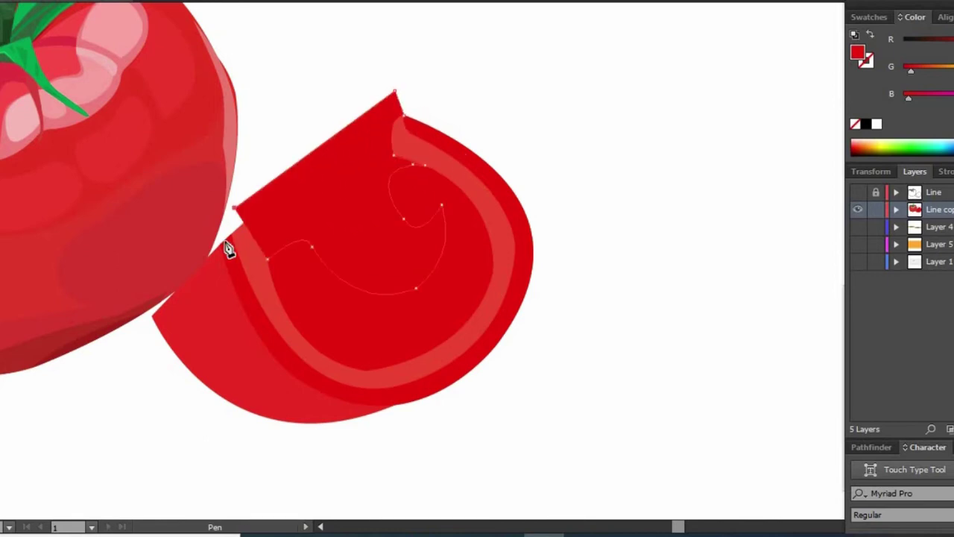
{"action": "left_click", "coordinate": [268, 259]}
{"action": "double_click", "coordinate": [857, 52]}
{"action": "type", "text": "E2604E"}
{"action": "key", "text": "Return"}
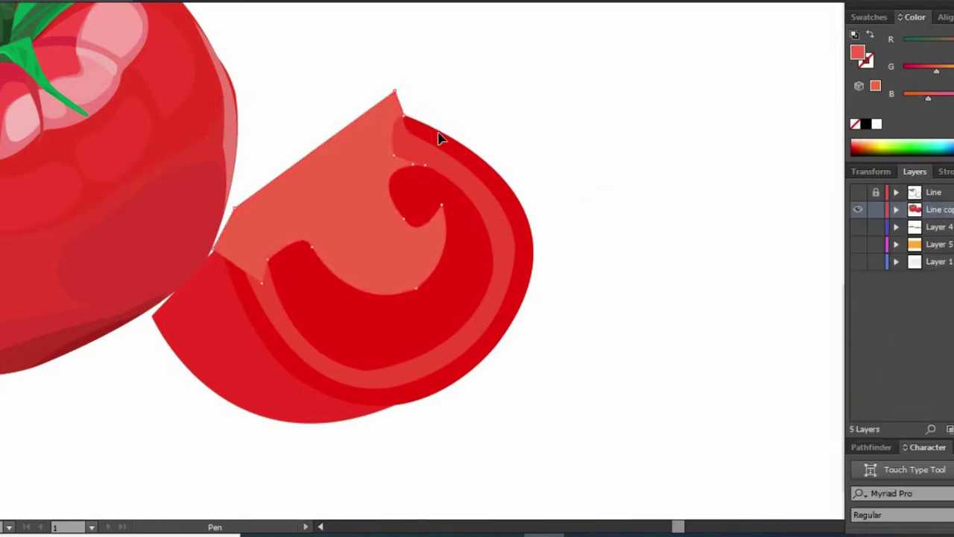
Merge the stray strip into the salmon highlight with Shape Builder and lighten it
{"action": "key", "text": "a"}
{"action": "key", "text": "q"}
{"action": "left_click_drag", "start_coordinate": [478, 162], "coordinate": [448, 303]}
{"action": "key", "text": "ctrl+y"}
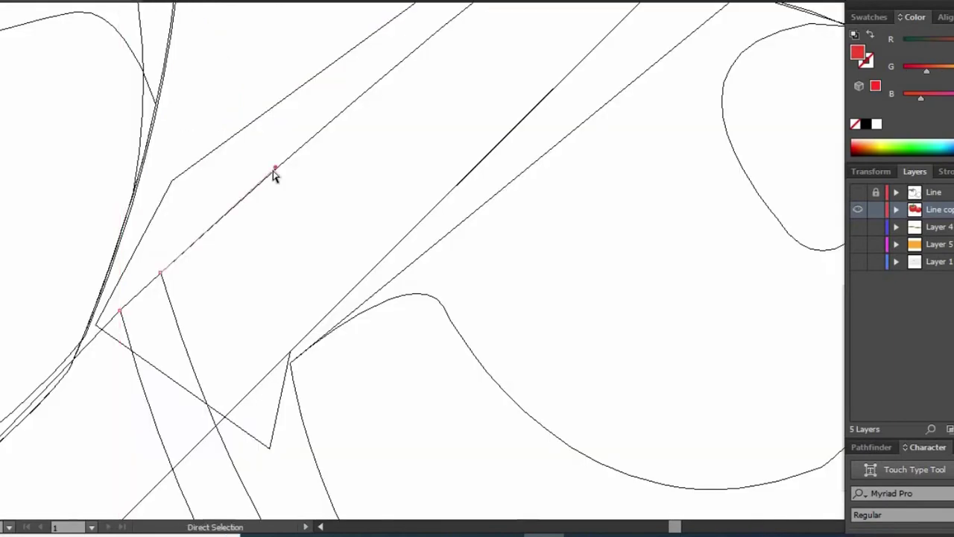
{"action": "key", "text": "ctrl+y"}
{"action": "key", "text": "v"}
{"action": "key", "text": "shift+m"}
{"action": "left_click", "coordinate": [493, 134]}
{"action": "key", "text": "a"}
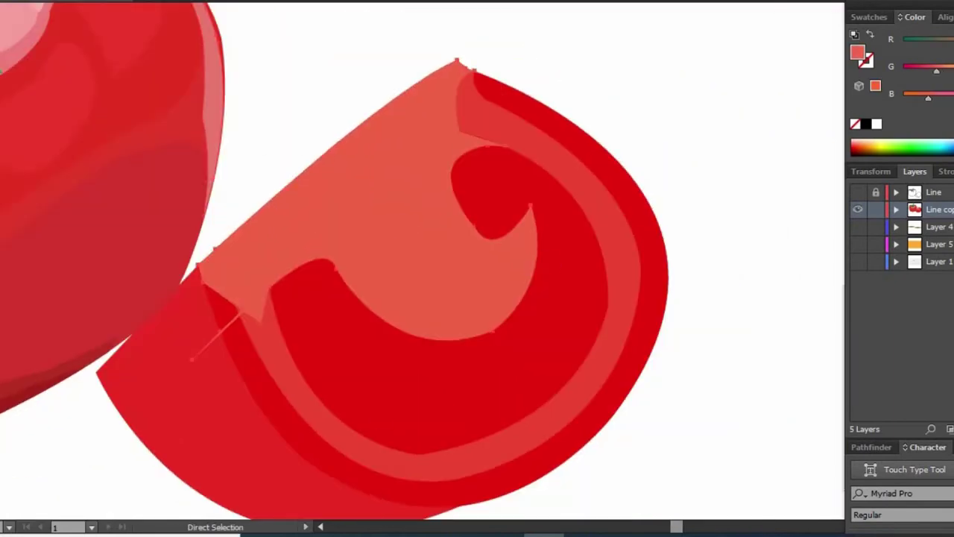
{"action": "left_click_drag", "start_coordinate": [927, 71], "coordinate": [947, 74]}
Add a brighter red piece along the wedge's left end
{"action": "scroll", "coordinate": [437, 298], "scroll_direction": "down", "scroll_amount": 1}
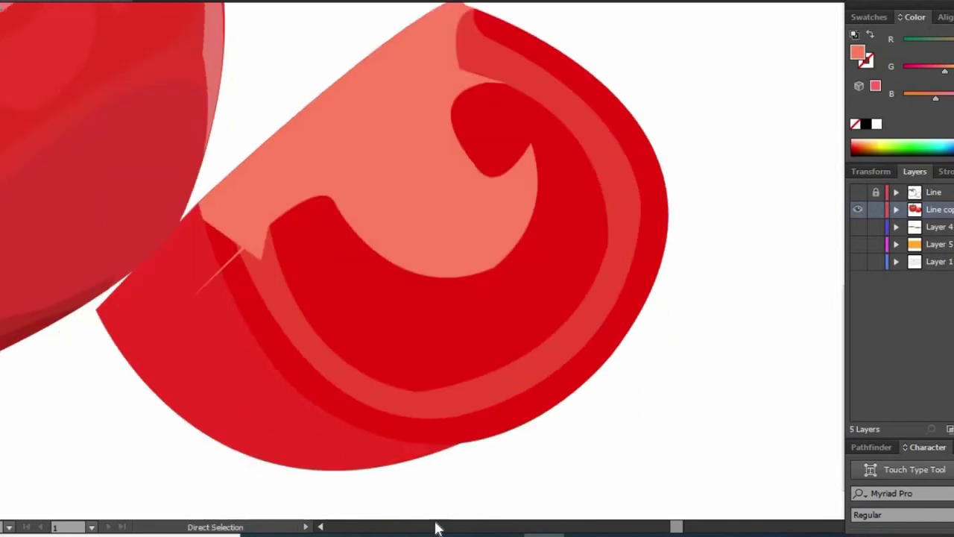
{"action": "key", "text": "ctrl+equal"}
{"action": "key", "text": "a"}
{"action": "key", "text": "ctrl+0"}
{"action": "scroll", "coordinate": [616, 176], "scroll_direction": "up", "scroll_amount": 2}
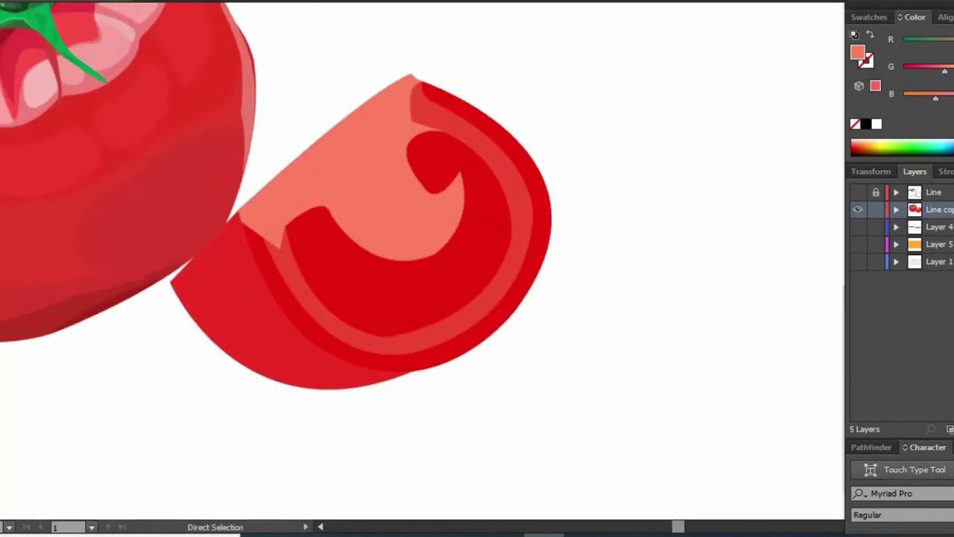
{"action": "left_click_drag", "start_coordinate": [204, 359], "coordinate": [244, 390]}
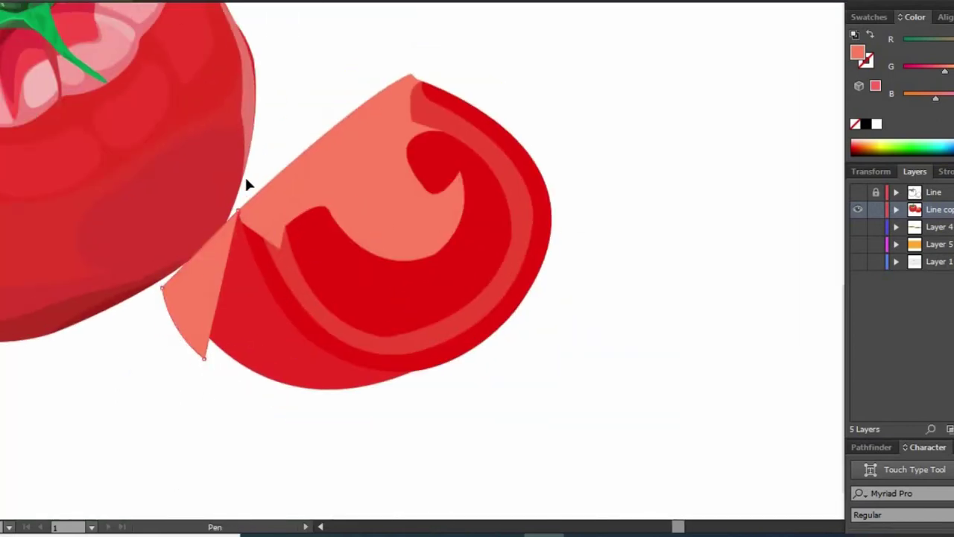
{"action": "key", "text": "super"}
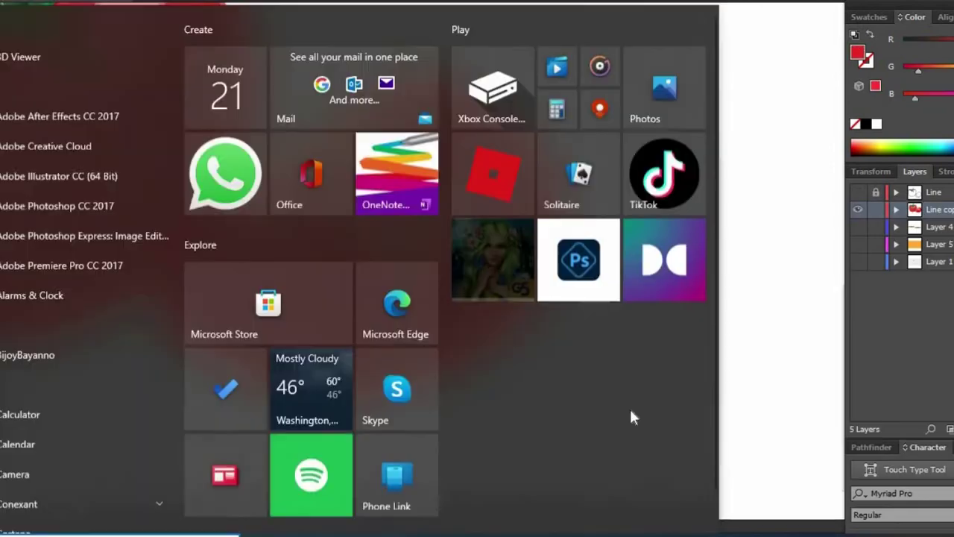
{"action": "key", "text": "Escape"}
{"action": "key", "text": "a"}
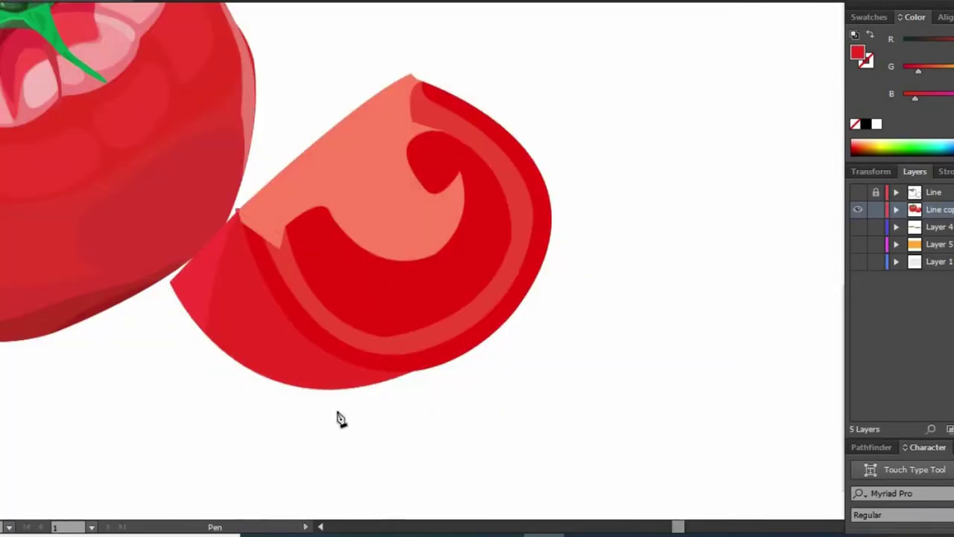
{"action": "left_click", "coordinate": [345, 365]}
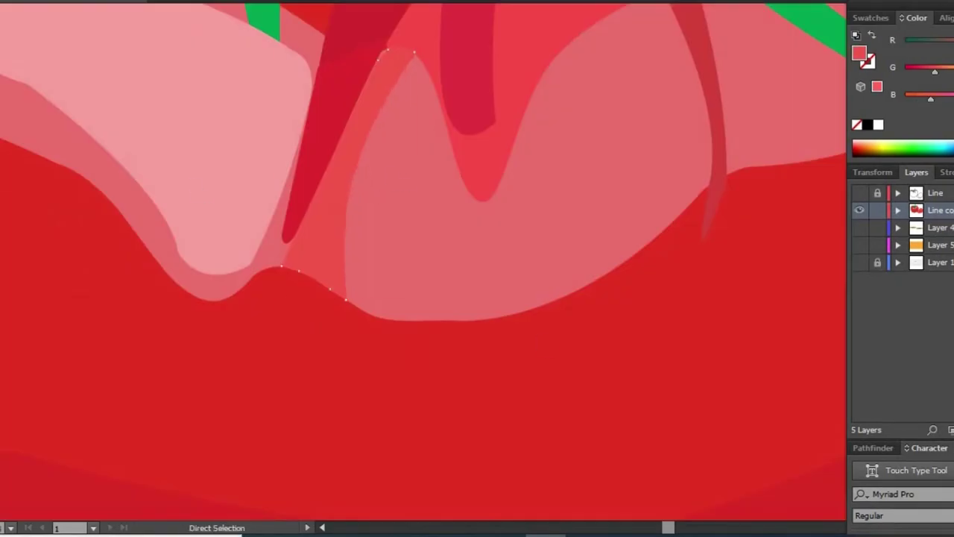
Outline a light highlight between the calyx veins and a dark-red sliver beside the vein
{"action": "left_click", "coordinate": [422, 301]}
{"action": "left_click", "coordinate": [493, 300]}
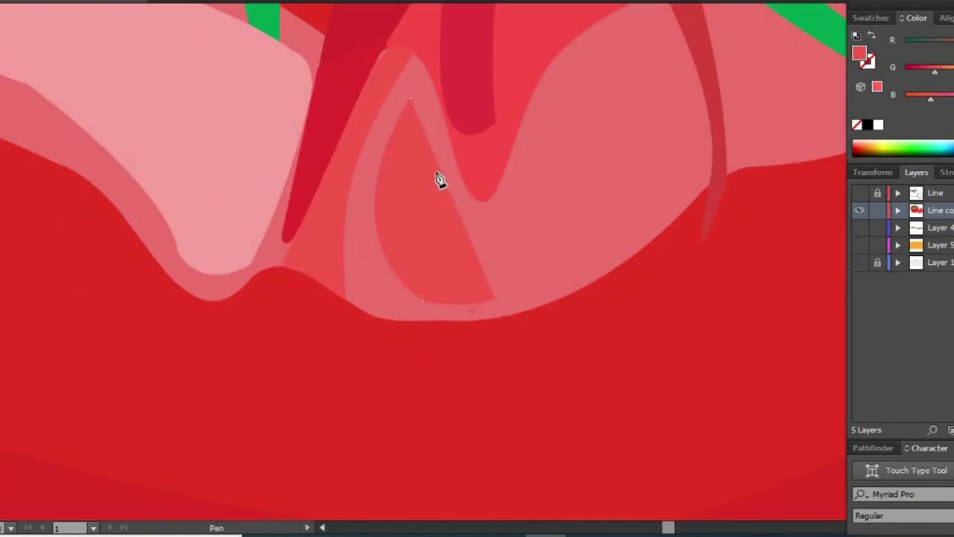
{"action": "left_click", "coordinate": [410, 99]}
{"action": "left_click", "coordinate": [473, 149]}
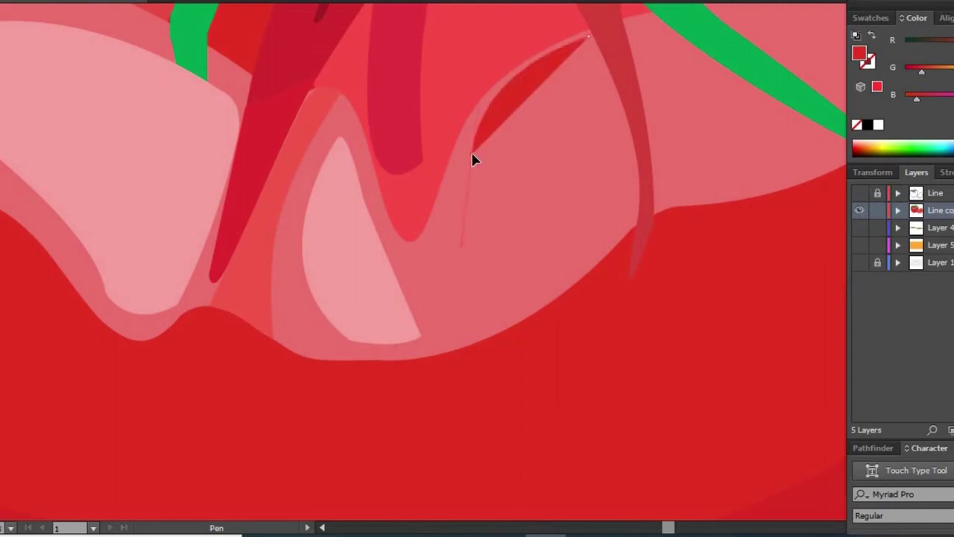
{"action": "left_click", "coordinate": [533, 252]}
{"action": "left_click", "coordinate": [633, 184]}
{"action": "left_click", "coordinate": [589, 36]}
{"action": "scroll", "coordinate": [589, 45], "scroll_direction": "up", "scroll_amount": 3}
Sample the nearby pale pink and draw a pale pink highlight beside the leaf
{"action": "key", "text": "i"}
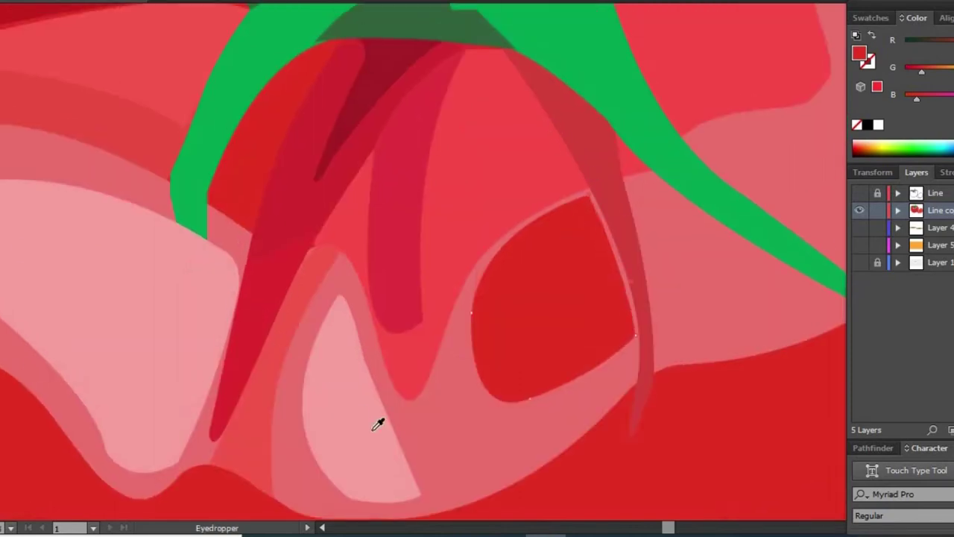
{"action": "left_click", "coordinate": [378, 423]}
{"action": "key", "text": "ctrl+0"}
{"action": "scroll", "coordinate": [741, 230], "scroll_direction": "up", "scroll_amount": 5}
{"action": "key", "text": "p"}
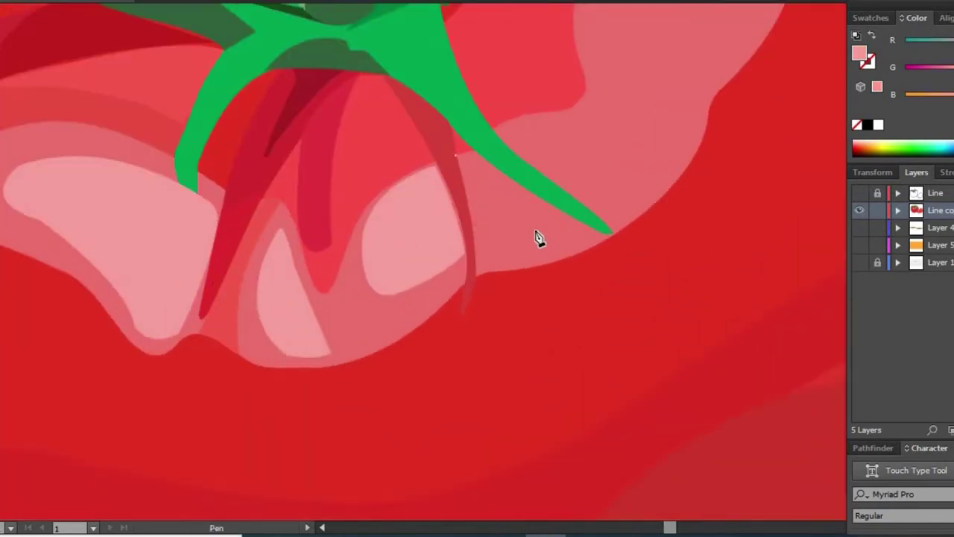
{"action": "left_click", "coordinate": [540, 227]}
{"action": "left_click", "coordinate": [522, 175]}
{"action": "left_click", "coordinate": [455, 155]}
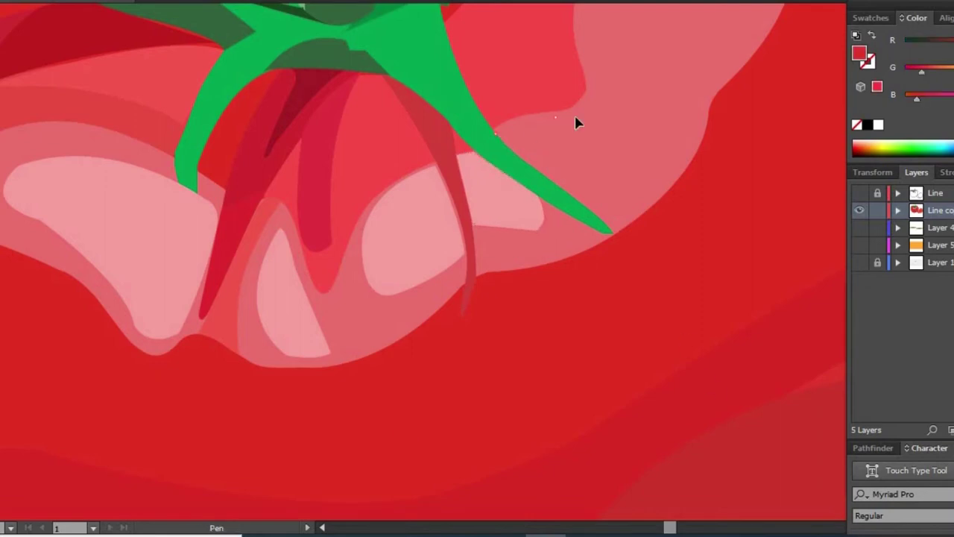
Draw a dark-red shadow shape along the calyx leaf down to its edge
{"action": "left_click", "coordinate": [594, 83]}
{"action": "left_click", "coordinate": [583, 54]}
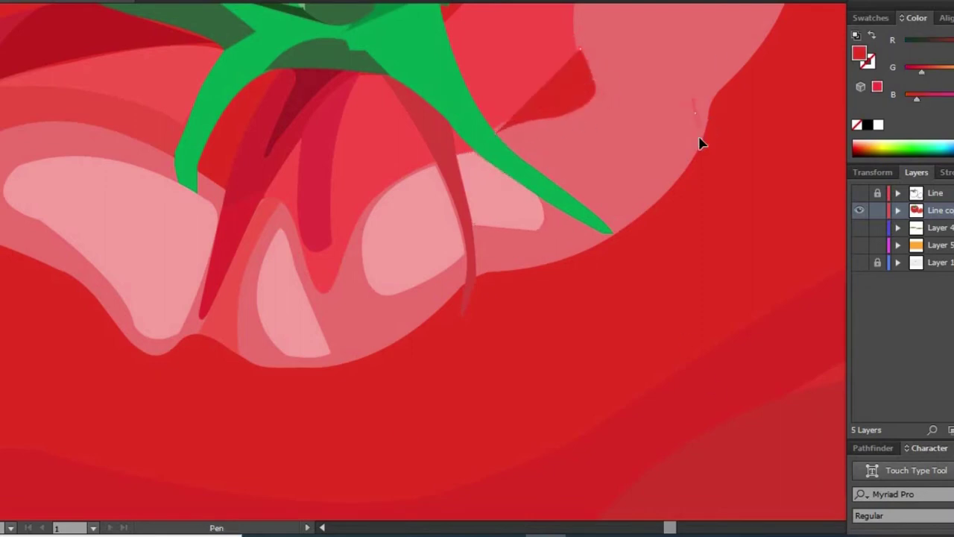
{"action": "left_click", "coordinate": [682, 105]}
{"action": "left_click", "coordinate": [656, 160]}
{"action": "left_click", "coordinate": [571, 198]}
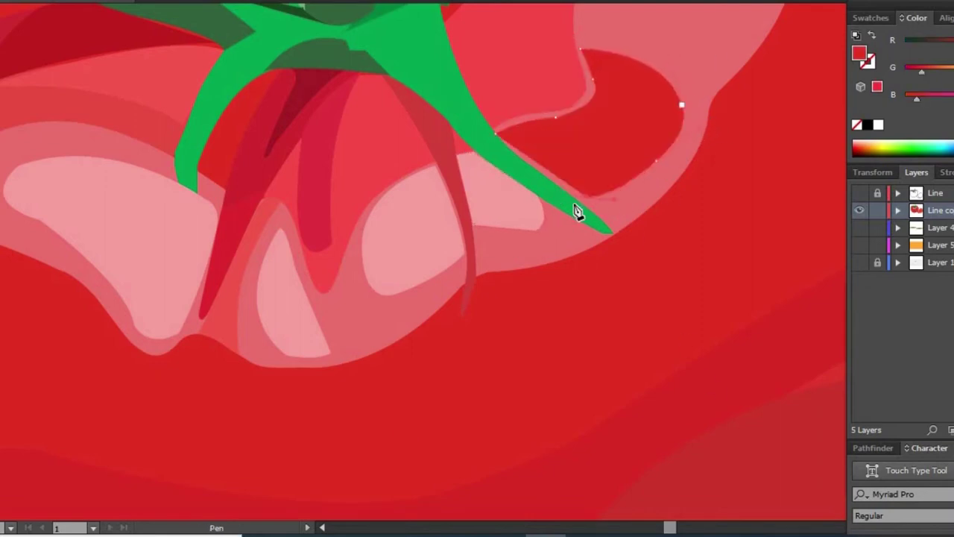
{"action": "key", "text": "ctrl+plus"}
Merge the stray sliver into the green calyx leaf with Shape Builder
{"action": "left_click", "coordinate": [358, 187]}
{"action": "key", "text": "shift+m"}
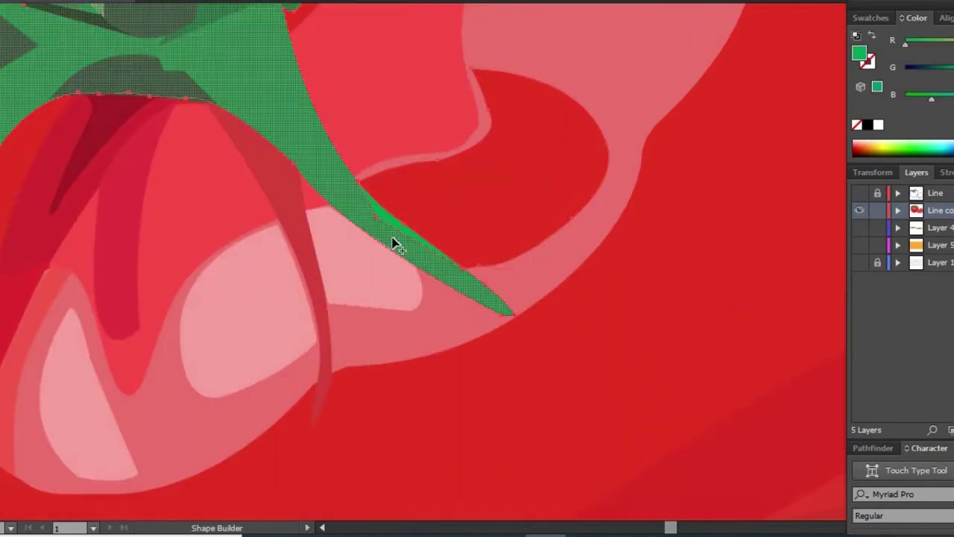
{"action": "left_click", "coordinate": [395, 244]}
{"action": "key", "text": "a"}
{"action": "key", "text": "ctrl+minus"}
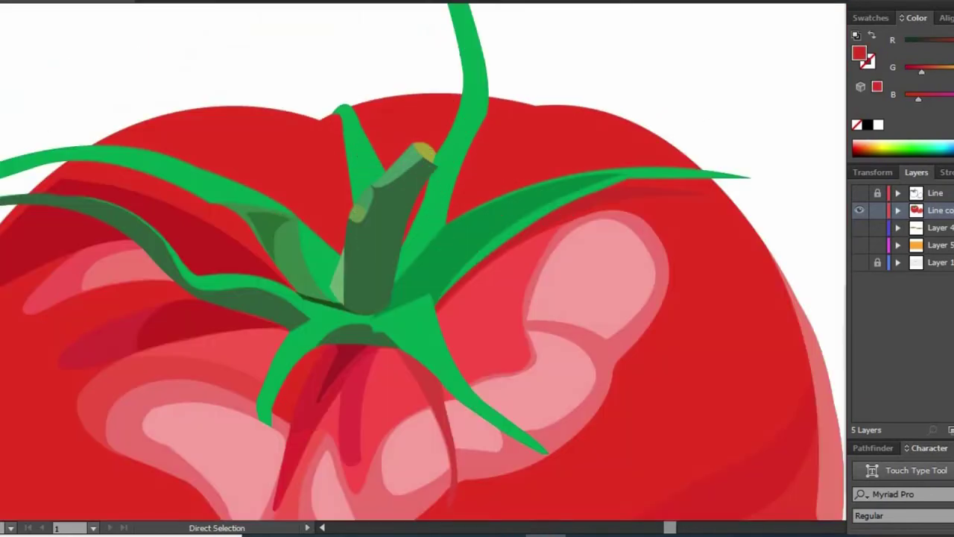
Close the sliver path and merge it into the green stem with Shape Builder
{"action": "left_click", "coordinate": [551, 100]}
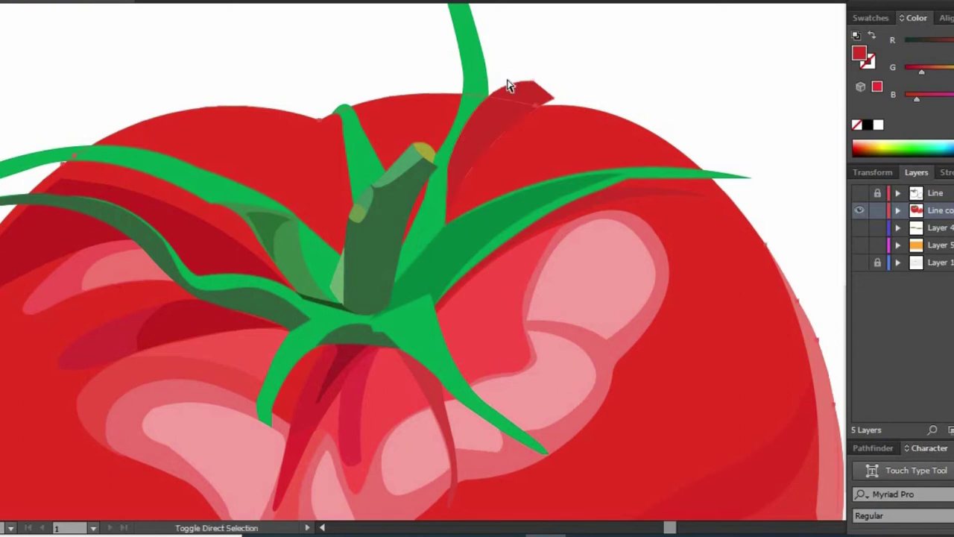
{"action": "left_click", "coordinate": [483, 79], "text": "ctrl"}
{"action": "key", "text": "shift+m"}
{"action": "left_click", "coordinate": [477, 90]}
{"action": "key", "text": "a"}
Draw a shadow sliver beside the curling stem
{"action": "key", "text": "p"}
{"action": "key", "text": "ctrl+plus"}
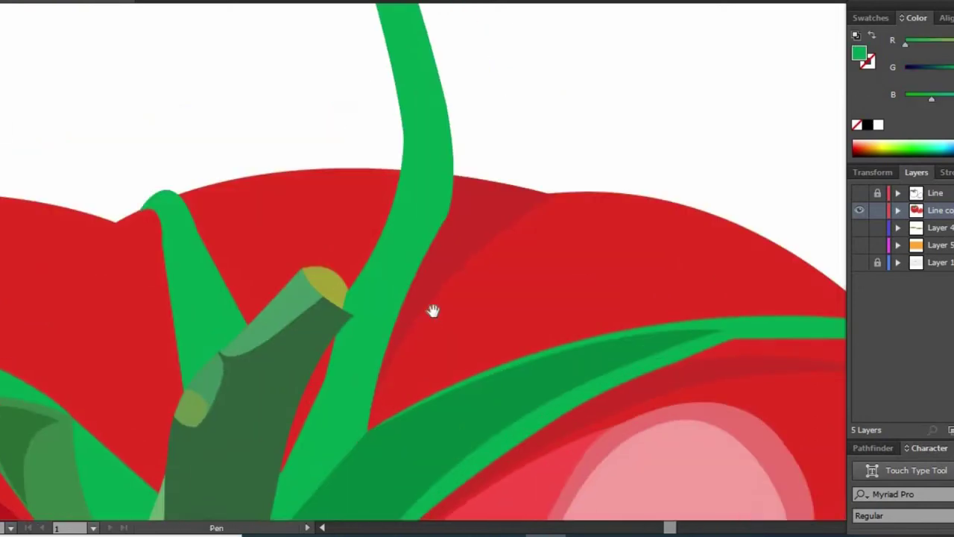
{"action": "left_click", "coordinate": [332, 369]}
{"action": "left_click", "coordinate": [416, 190]}
{"action": "left_click", "coordinate": [442, 135]}
{"action": "left_click", "coordinate": [330, 376]}
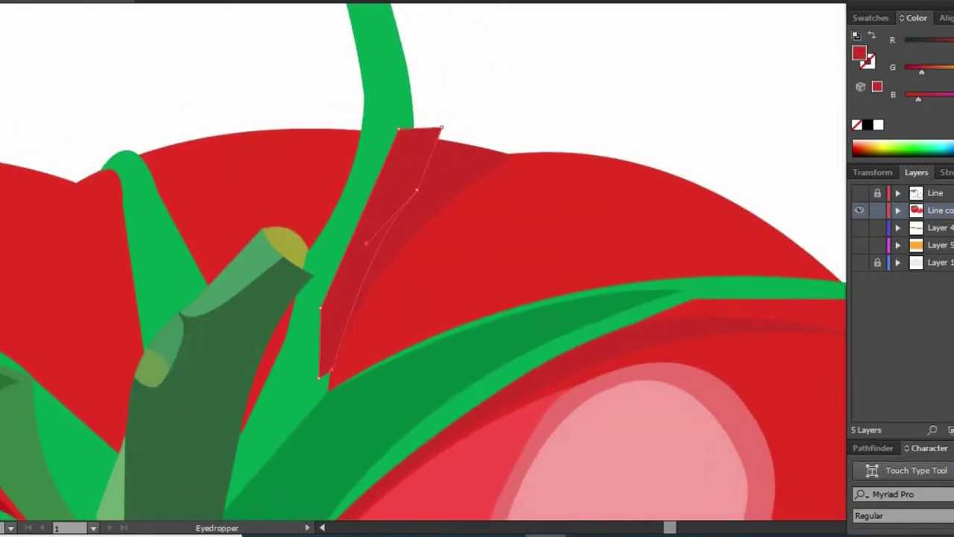
Fill the stem sliver dark red and merge it with the adjacent shadow
{"action": "key", "text": "i"}
{"action": "left_click", "coordinate": [442, 153]}
{"action": "double_click", "coordinate": [859, 52]}
{"action": "key", "text": "Return"}
{"action": "key", "text": "shift+m"}
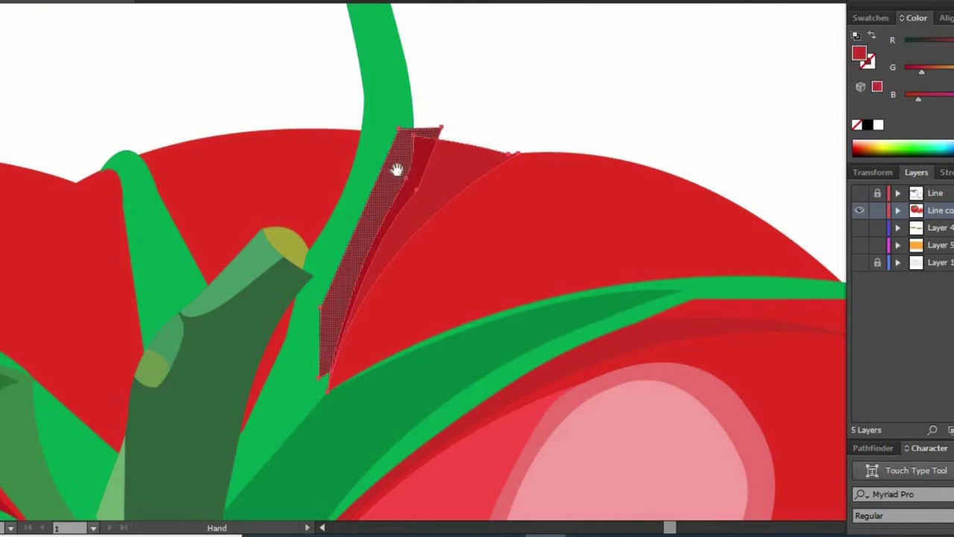
{"action": "left_click", "coordinate": [396, 166]}
{"action": "key", "text": "a"}
{"action": "key", "text": "ctrl+plus"}
Reshape the sliver along the stem and draw a dark-red shape over the tomato top
{"action": "left_click", "coordinate": [469, 255]}
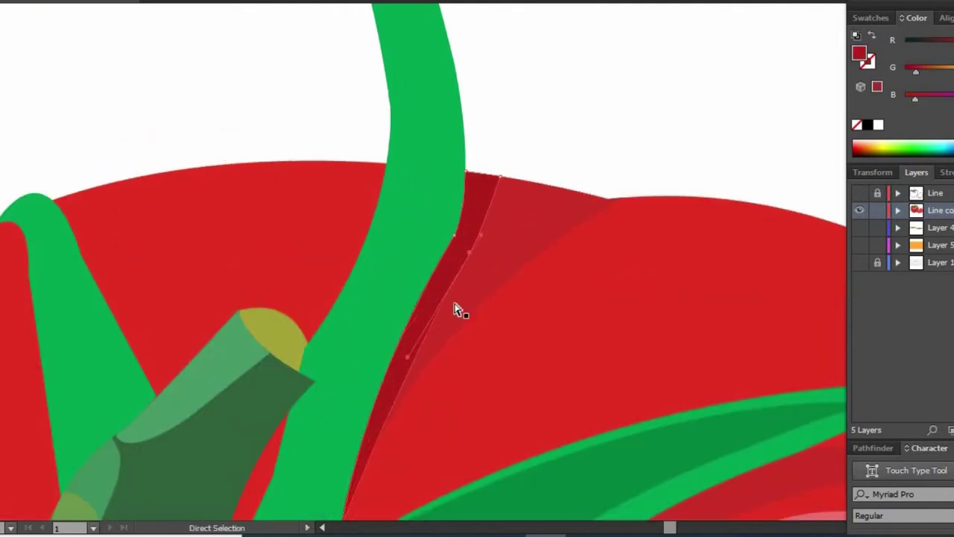
{"action": "left_click_drag", "start_coordinate": [454, 309], "coordinate": [405, 342]}
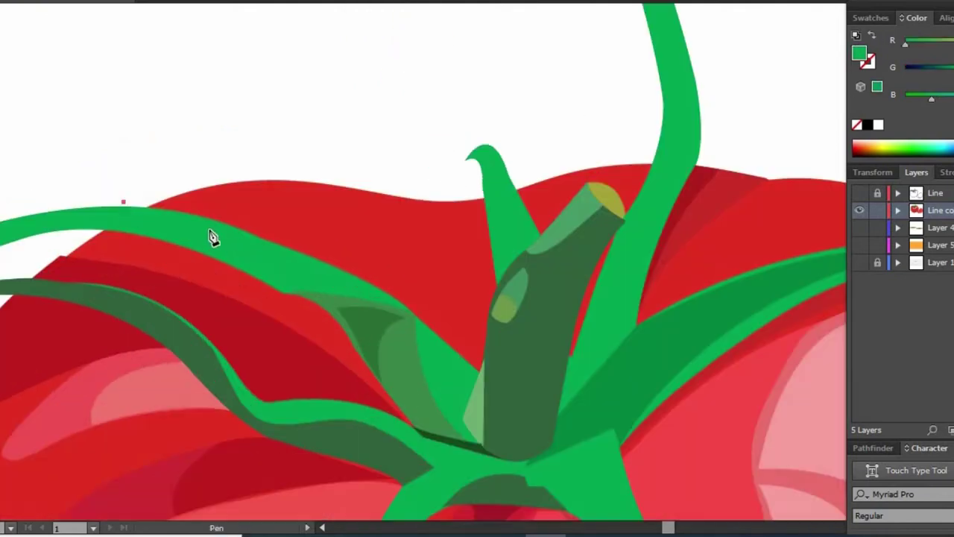
{"action": "left_click_drag", "start_coordinate": [481, 259], "coordinate": [491, 246]}
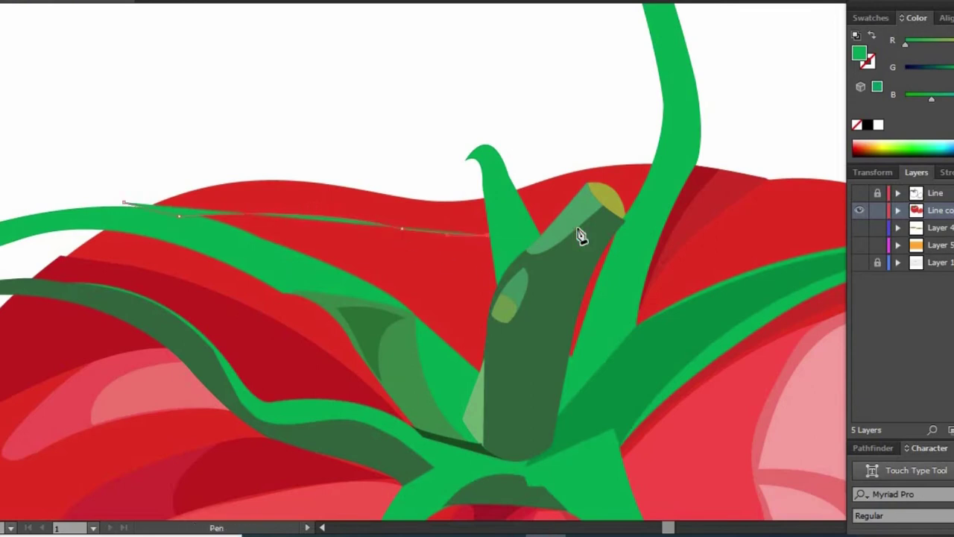
{"action": "left_click", "coordinate": [675, 139]}
{"action": "left_click", "coordinate": [414, 108]}
{"action": "left_click", "coordinate": [172, 110]}
{"action": "left_click", "coordinate": [124, 202]}
{"action": "key", "text": "i"}
{"action": "left_click", "coordinate": [127, 324]}
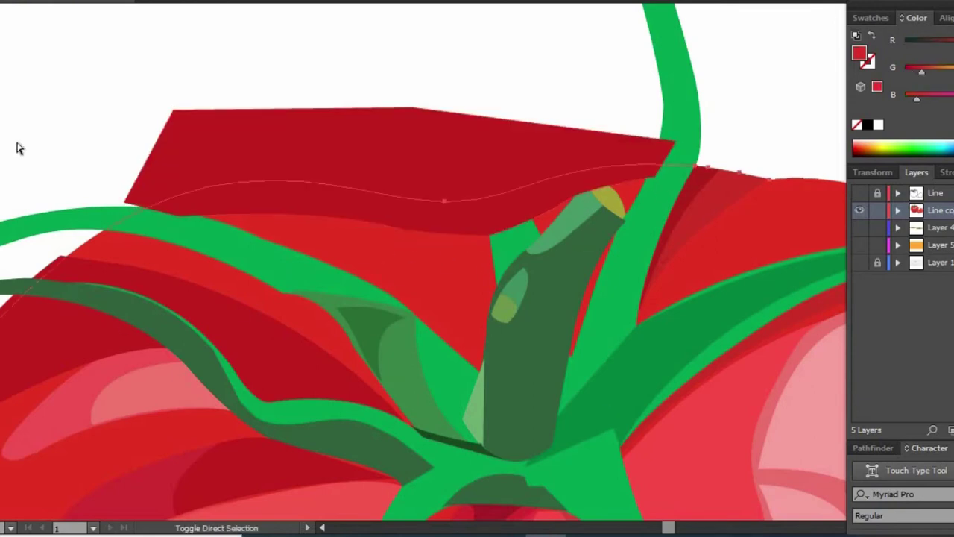
Trim the excess dark red above the tomato's top edge with Shape Builder
{"action": "key", "text": "Delete"}
{"action": "key", "text": "shift+m"}
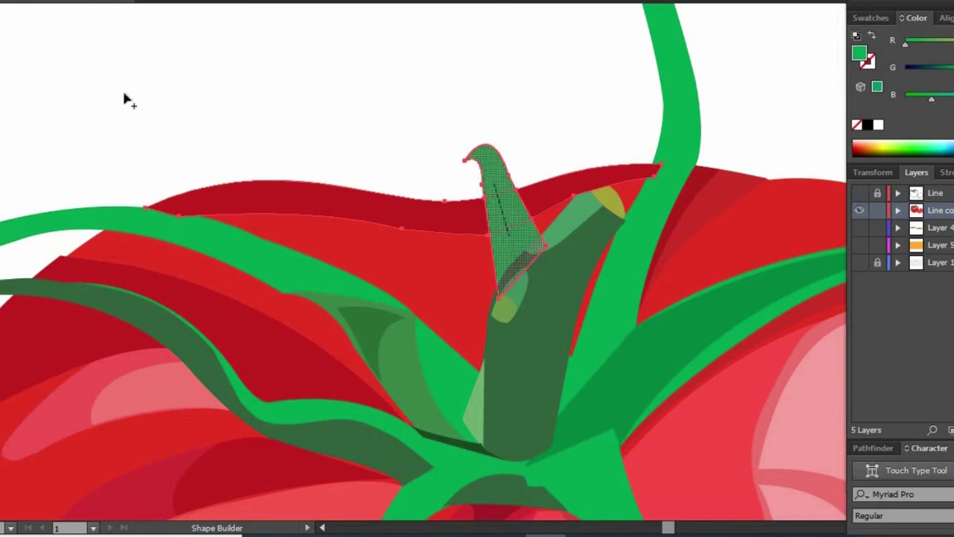
{"action": "key", "text": "a"}
{"action": "key", "text": "ctrl+a"}
{"action": "key", "text": "ctrl+0"}
{"action": "key", "text": "ctrl+plus"}
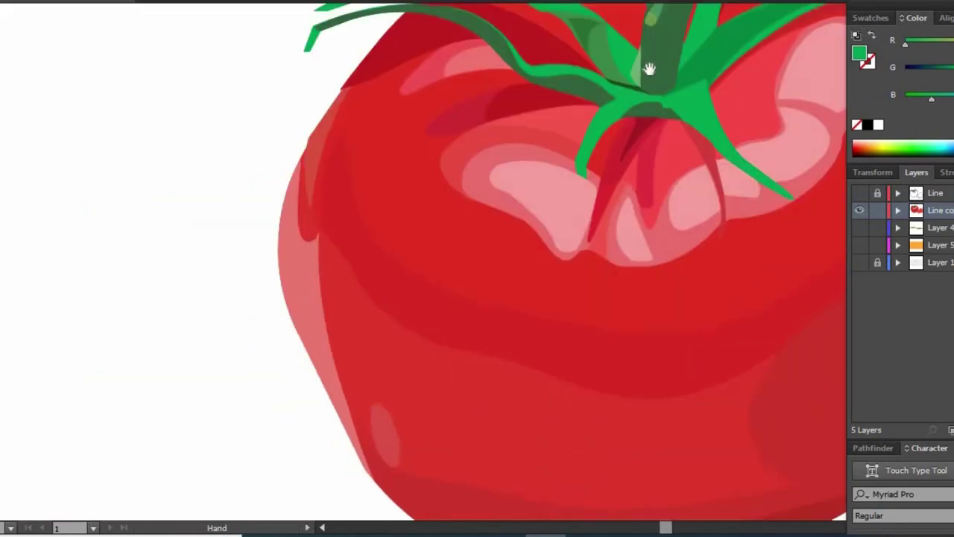
{"action": "scroll", "coordinate": [481, 116], "scroll_direction": "up", "scroll_amount": 3}
Add an anchor to the red shadow path under the left leaf
{"action": "left_click", "coordinate": [481, 116]}
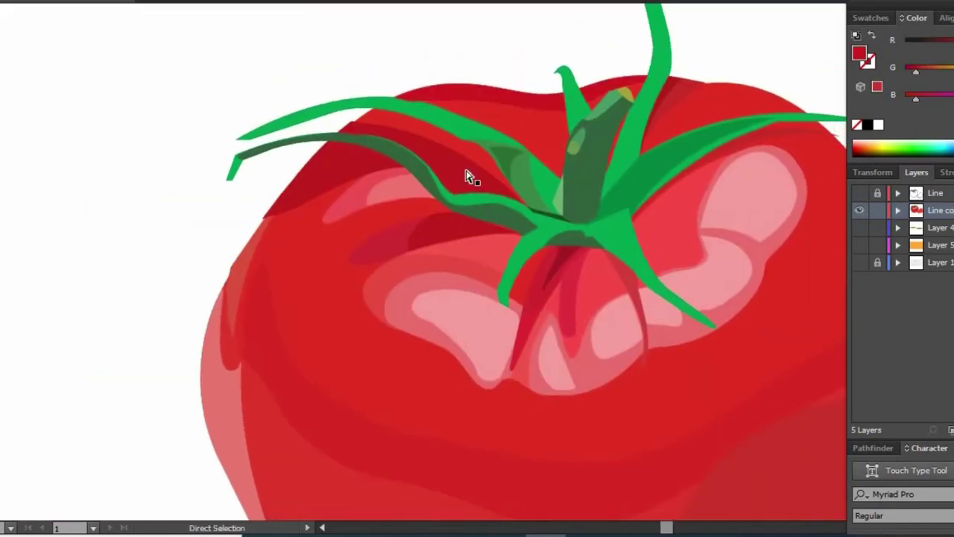
{"action": "left_click", "coordinate": [516, 192]}
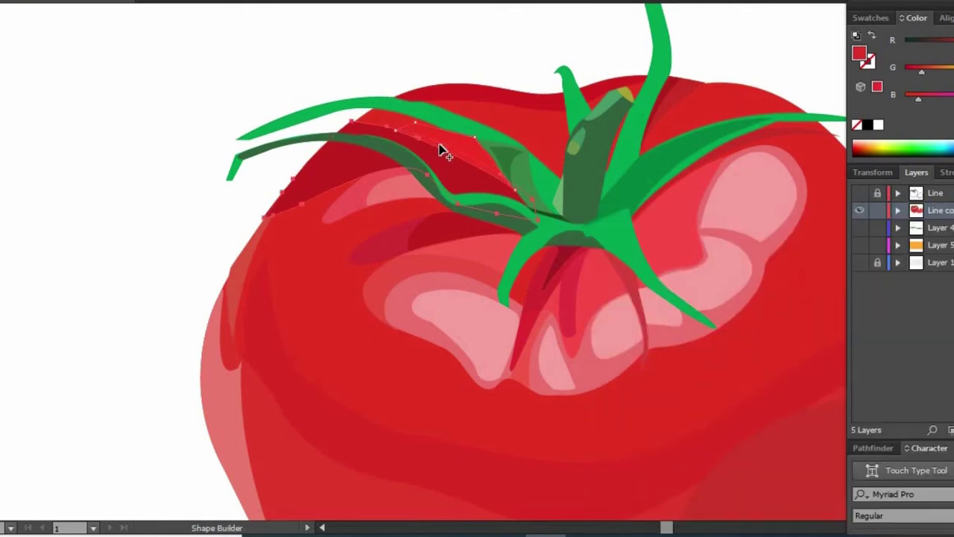
{"action": "key", "text": "v"}
{"action": "key", "text": "a"}
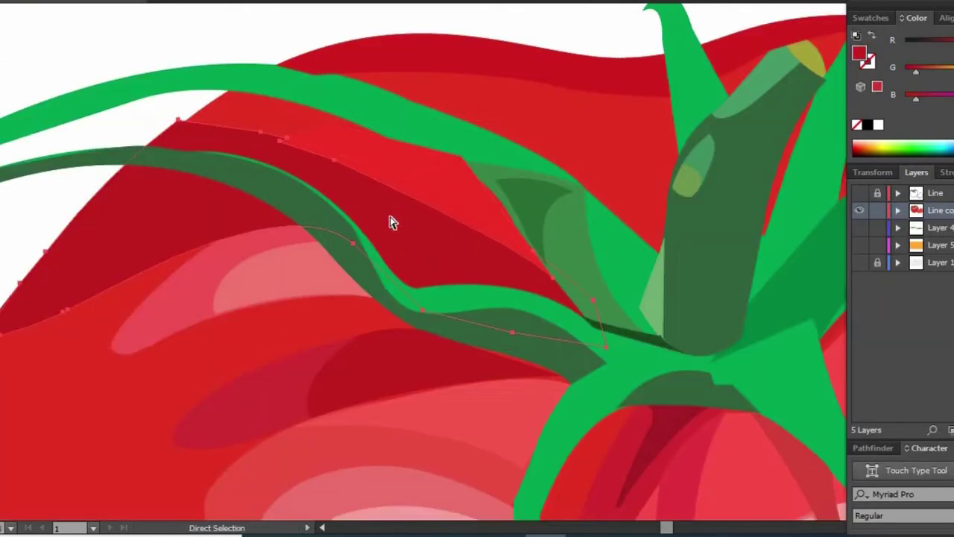
{"action": "key", "text": "shift+m"}
{"action": "key", "text": "a"}
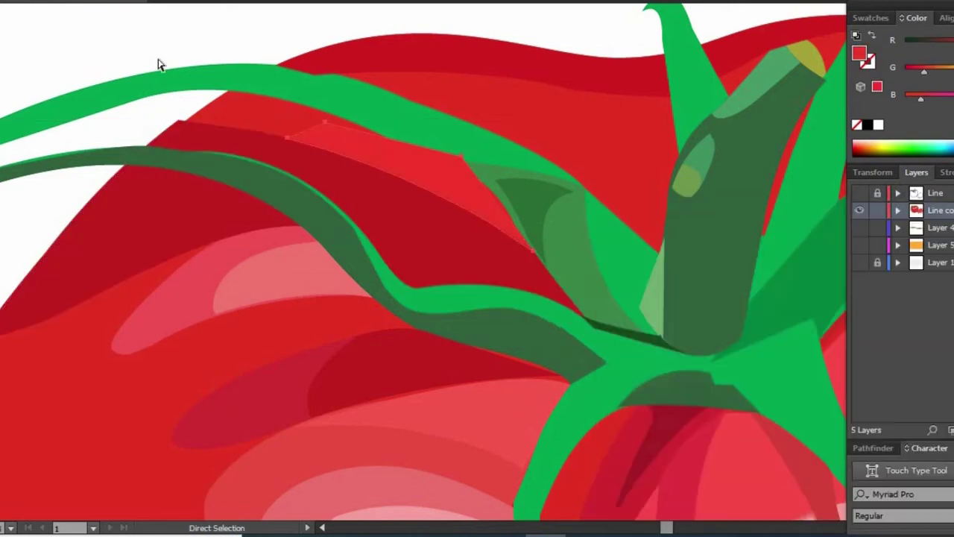
Select the green leaf band and the red shadow band beneath the left leaf
{"action": "left_click", "coordinate": [399, 133]}
{"action": "scroll", "coordinate": [556, 317], "scroll_direction": "down", "scroll_amount": 5}
{"action": "scroll", "coordinate": [533, 207], "scroll_direction": "up", "scroll_amount": 5}
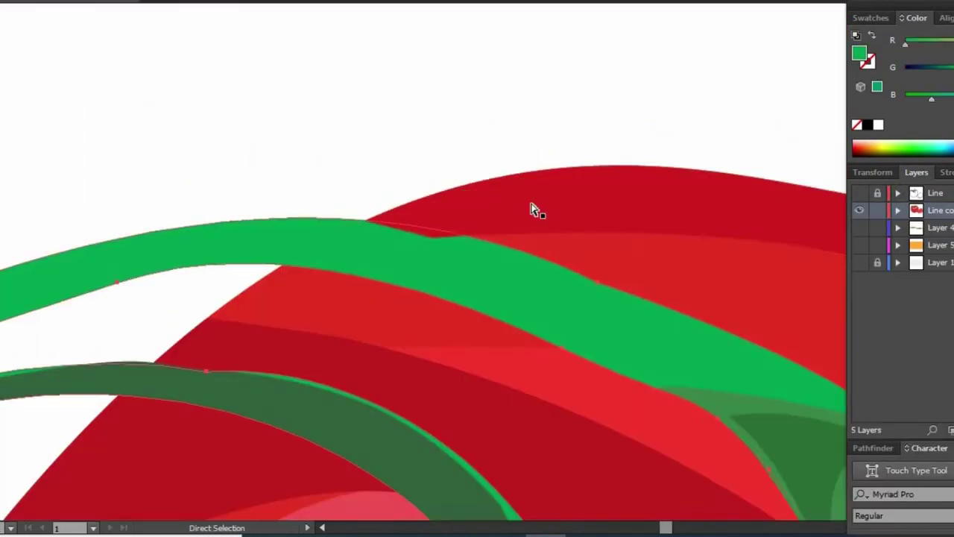
{"action": "key", "text": "shift+m"}
{"action": "mouse_move", "coordinate": [422, 237]}
{"action": "left_mouse_down"}
{"action": "mouse_move", "coordinate": [412, 163]}
{"action": "mouse_move", "coordinate": [440, 185]}
{"action": "left_mouse_up"}
{"action": "key", "text": "a"}
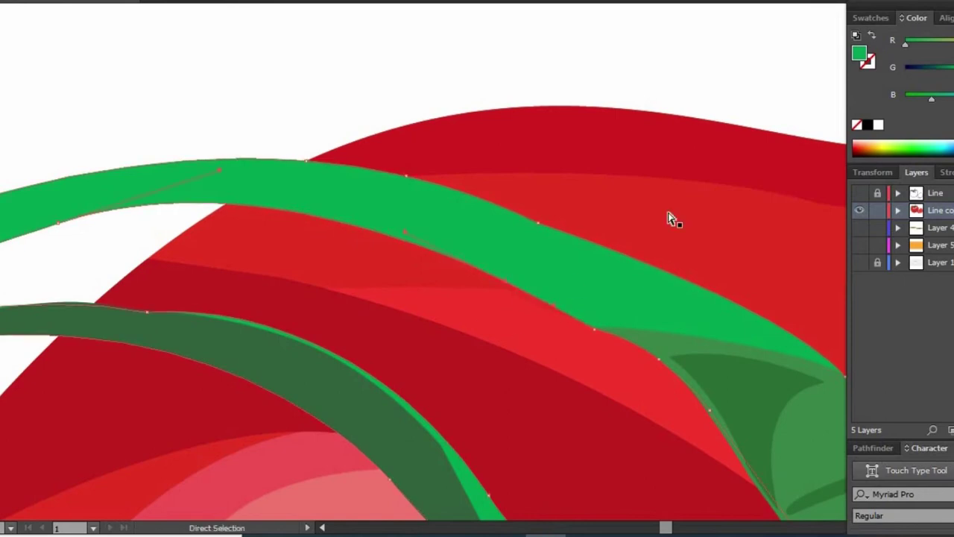
{"action": "left_click", "coordinate": [505, 291]}
{"action": "scroll", "coordinate": [651, 466], "scroll_direction": "up", "scroll_amount": 3}
{"action": "scroll", "coordinate": [362, 177], "scroll_direction": "down", "scroll_amount": 4}
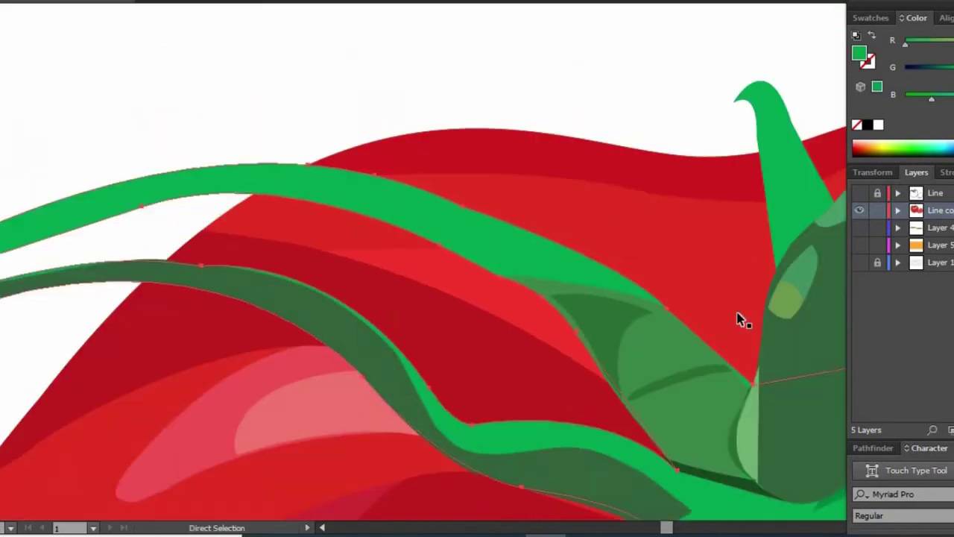
Select and adjust anchors on the dark-green left leaf path
{"action": "key", "text": "p"}
{"action": "left_click", "coordinate": [502, 283]}
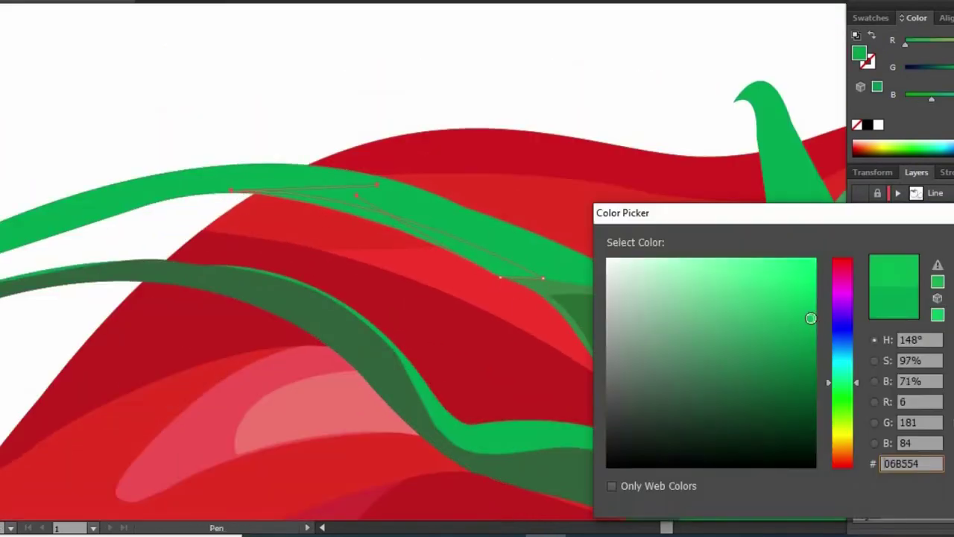
{"action": "key", "text": "ctrl+plus"}
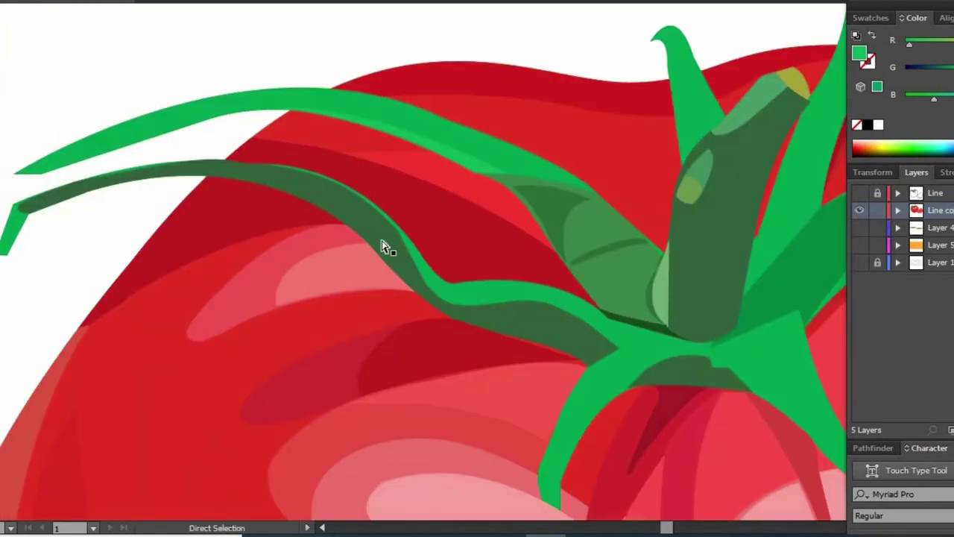
{"action": "left_click", "coordinate": [402, 255]}
{"action": "left_click", "coordinate": [251, 167]}
{"action": "left_click", "coordinate": [241, 150]}
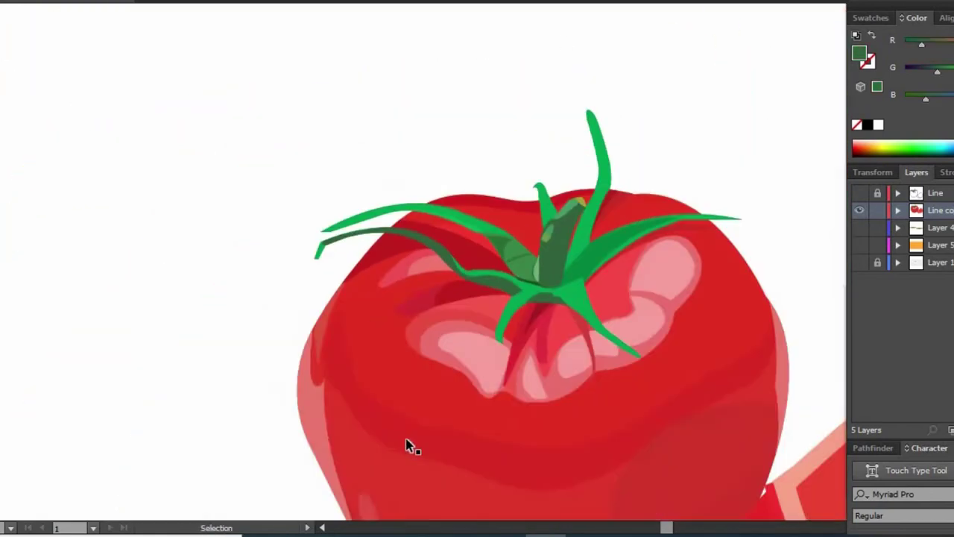
Close a dark-red shadow path along the tomato's lower edge and review the whole tomato
{"action": "key", "text": "ctrl+minus"}
{"action": "key", "text": "ctrl+minus"}
{"action": "key", "text": "ctrl+plus"}
{"action": "left_click", "coordinate": [406, 179]}
{"action": "key", "text": "ctrl+shift+a"}
{"action": "key", "text": "p"}
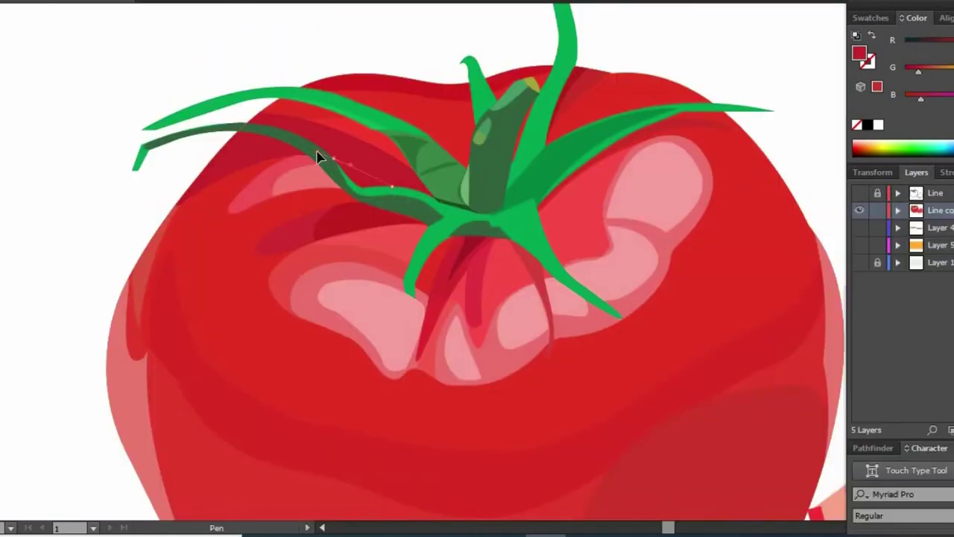
{"action": "key", "text": "ctrl+plus"}
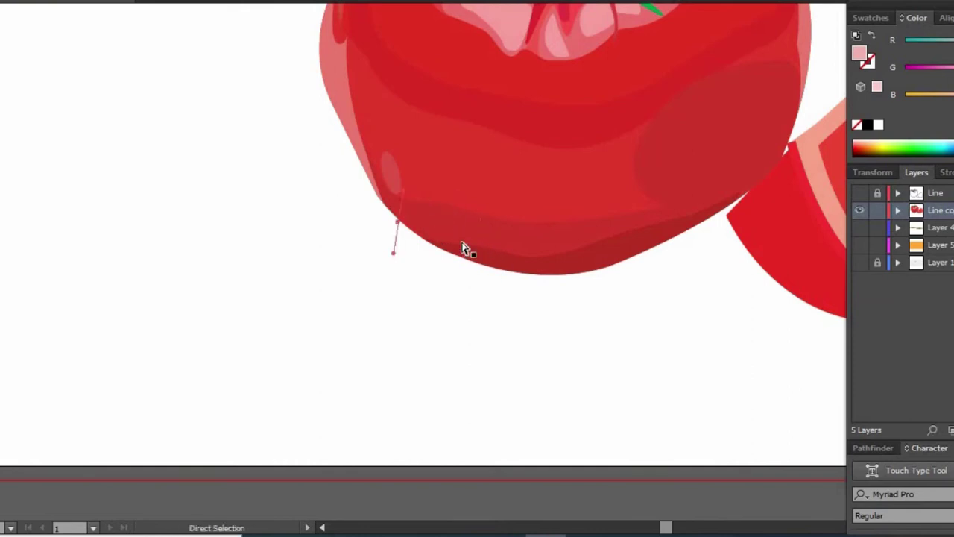
{"action": "left_click", "coordinate": [475, 248]}
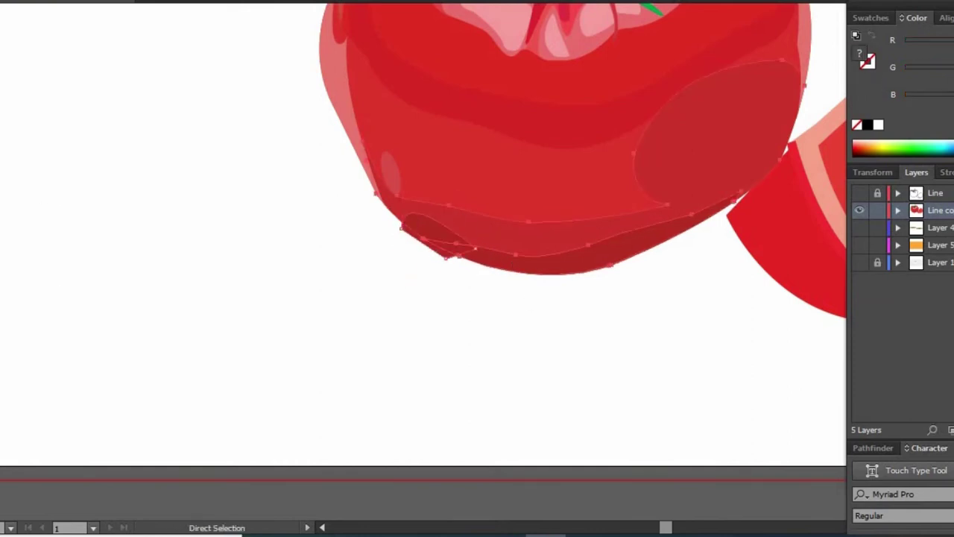
{"action": "left_click", "coordinate": [600, 408], "text": "ctrl"}
{"action": "scroll", "coordinate": [601, 408], "scroll_direction": "up", "scroll_amount": 5}
{"action": "key", "text": "ctrl+minus"}
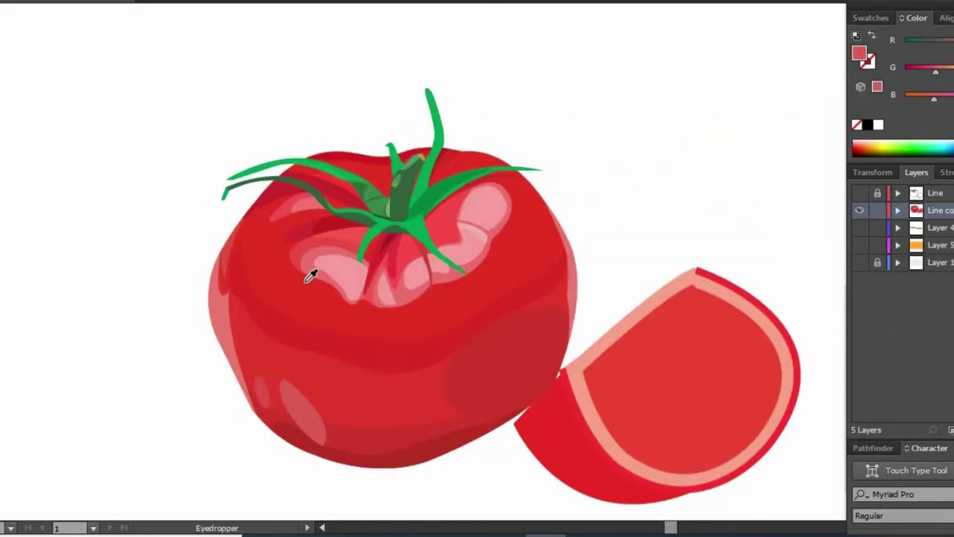
Stretch the pink highlight left of the stem further to the left
{"action": "left_click", "coordinate": [268, 273]}
{"action": "key", "text": "a"}
{"action": "left_click", "coordinate": [492, 266], "text": "ctrl"}
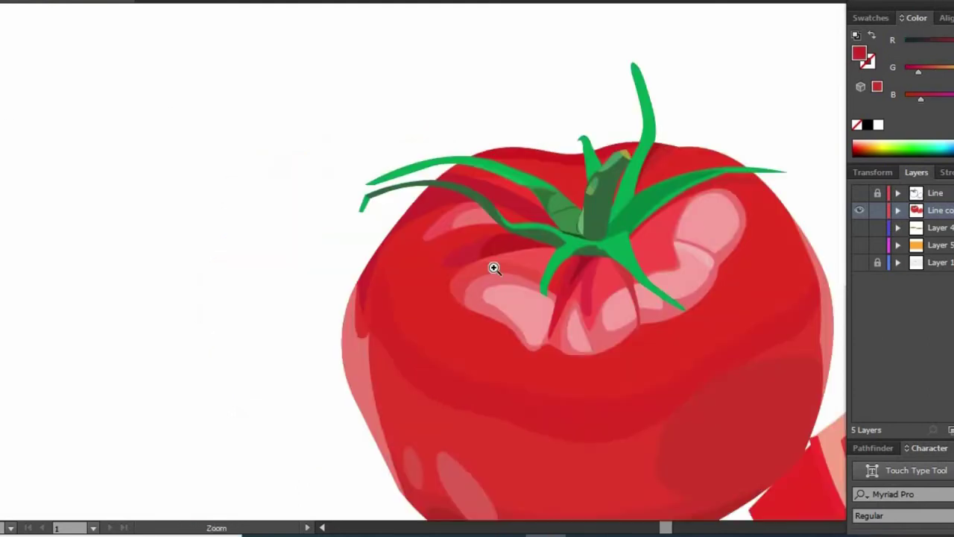
{"action": "left_click", "coordinate": [451, 289], "text": "ctrl"}
{"action": "left_click", "coordinate": [385, 258], "text": "ctrl"}
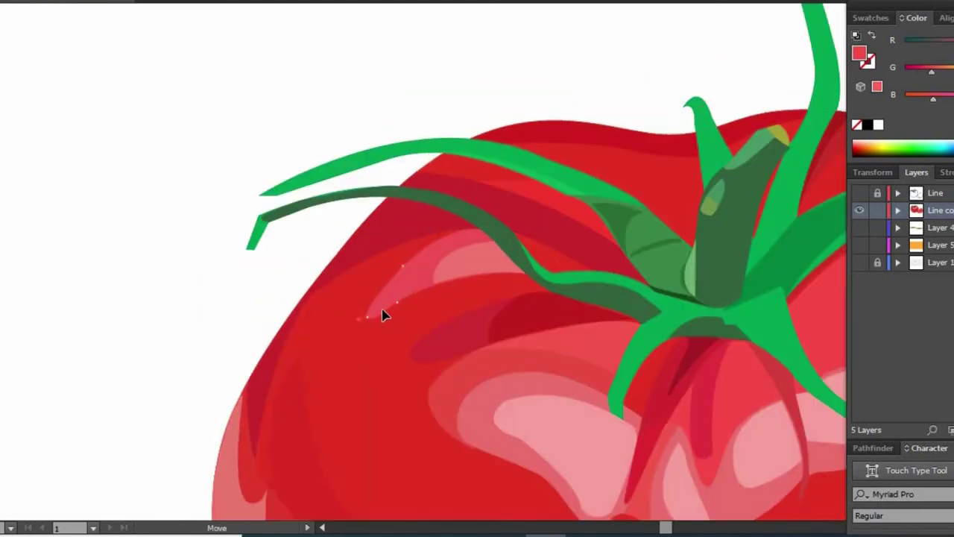
{"action": "left_click_drag", "start_coordinate": [383, 316], "coordinate": [366, 316]}
Outline a new path around the dark green stem
{"action": "left_click", "coordinate": [694, 253]}
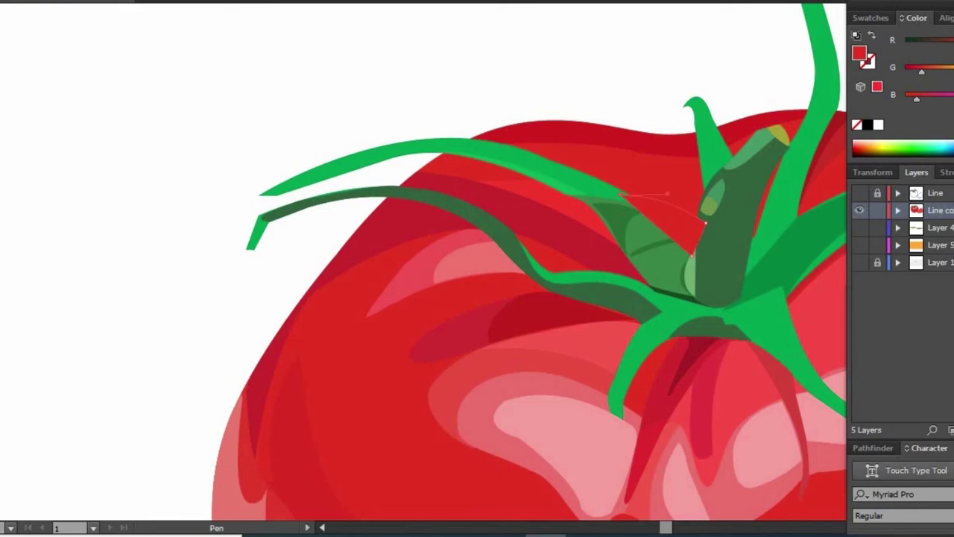
{"action": "left_click", "coordinate": [656, 224], "text": "ctrl"}
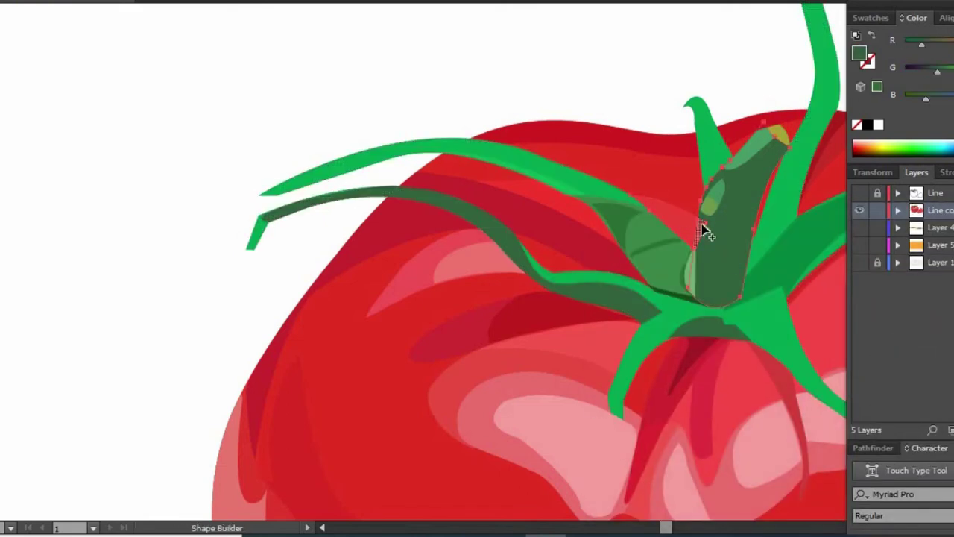
{"action": "left_click", "coordinate": [248, 73]}
{"action": "left_click", "coordinate": [479, 242]}
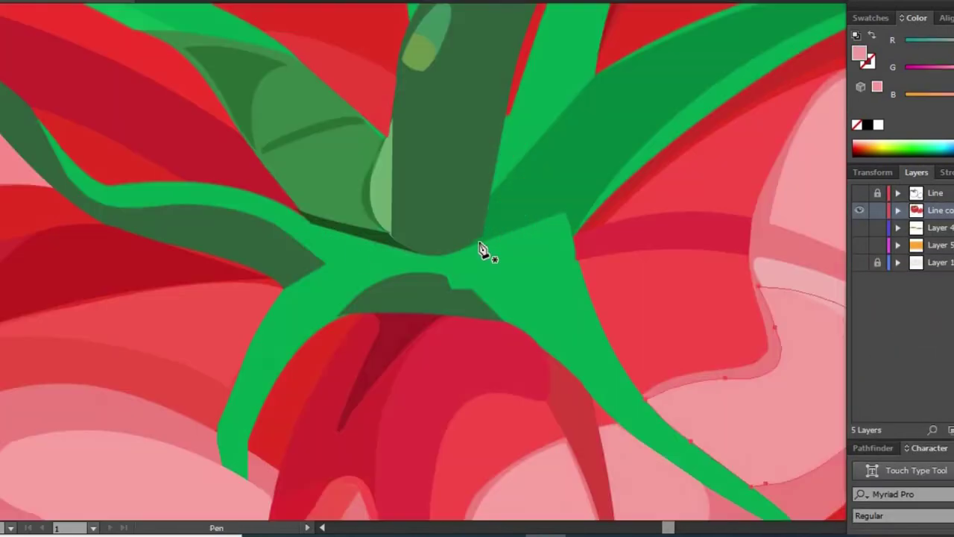
{"action": "left_click", "coordinate": [566, 214]}
{"action": "left_click", "coordinate": [575, 236]}
{"action": "left_click", "coordinate": [630, 123]}
Fill the new stem path with the stem's dark green and bend its ends
{"action": "scroll", "coordinate": [507, 264], "scroll_direction": "down", "scroll_amount": 5}
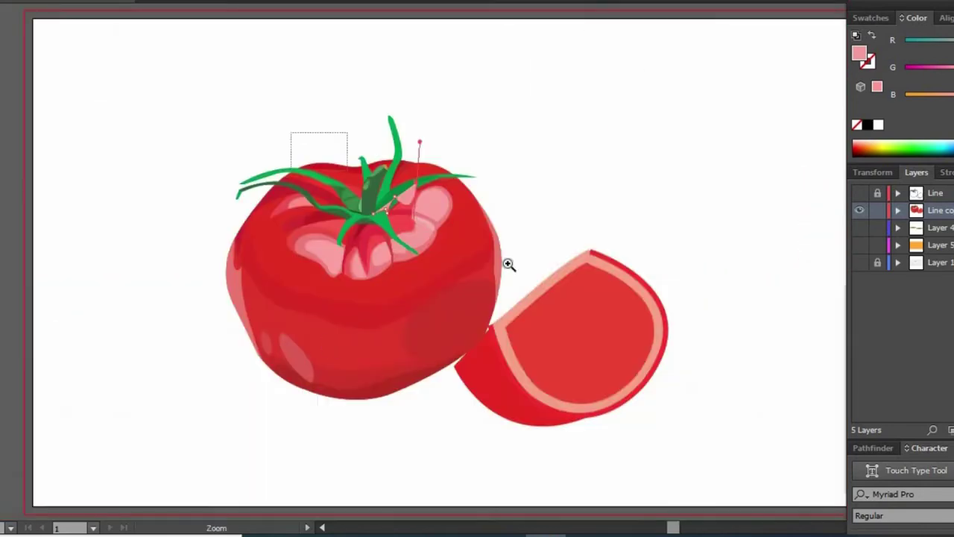
{"action": "scroll", "coordinate": [401, 161], "scroll_direction": "up", "scroll_amount": 3}
{"action": "scroll", "coordinate": [656, 298], "scroll_direction": "up", "scroll_amount": 2}
{"action": "key", "text": "i"}
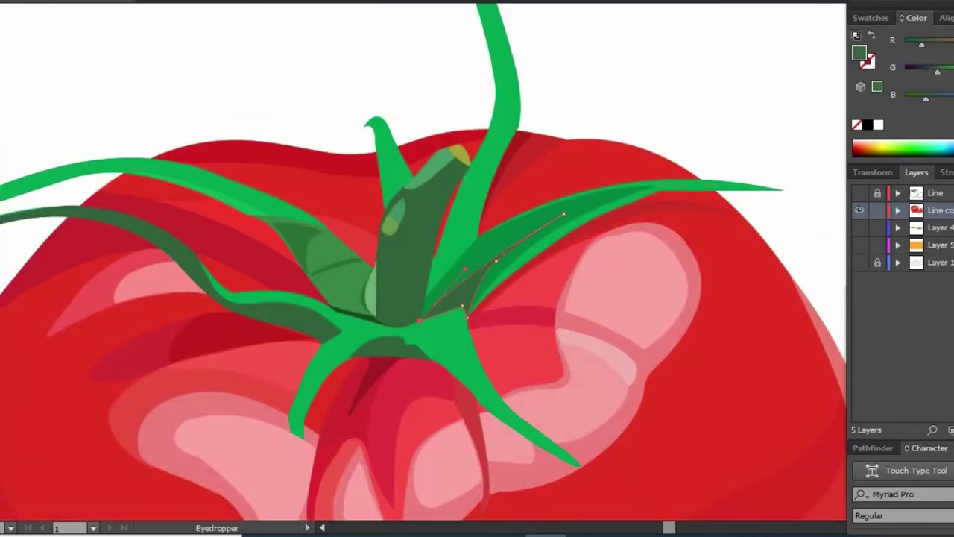
{"action": "left_click_drag", "start_coordinate": [638, 185], "coordinate": [658, 163]}
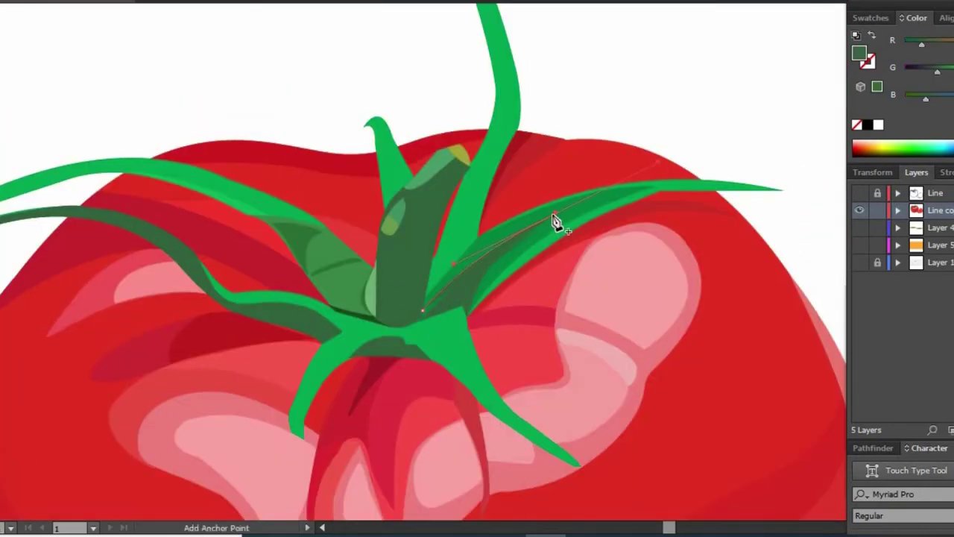
{"action": "left_click_drag", "start_coordinate": [423, 298], "coordinate": [422, 313]}
{"action": "key", "text": "ctrl+plus"}
{"action": "key", "text": "ctrl+plus"}
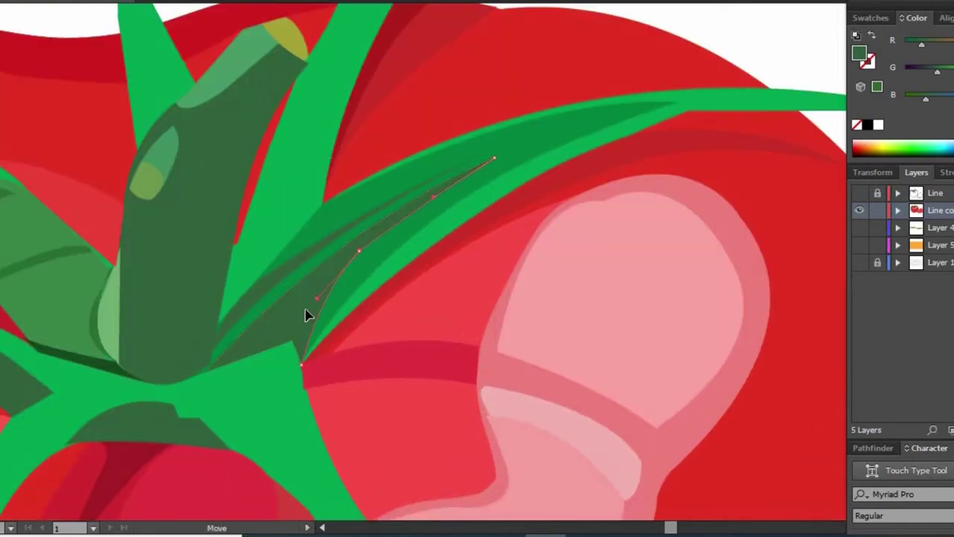
Add an anchor at the leaf tip and select the small highlight patch on the stem
{"action": "key", "text": "a"}
{"action": "key", "text": "ctrl+minus"}
{"action": "key", "text": "ctrl+minus"}
{"action": "key", "text": "ctrl+minus"}
{"action": "key", "text": "ctrl+plus"}
{"action": "key", "text": "ctrl+plus"}
{"action": "key", "text": "ctrl+plus"}
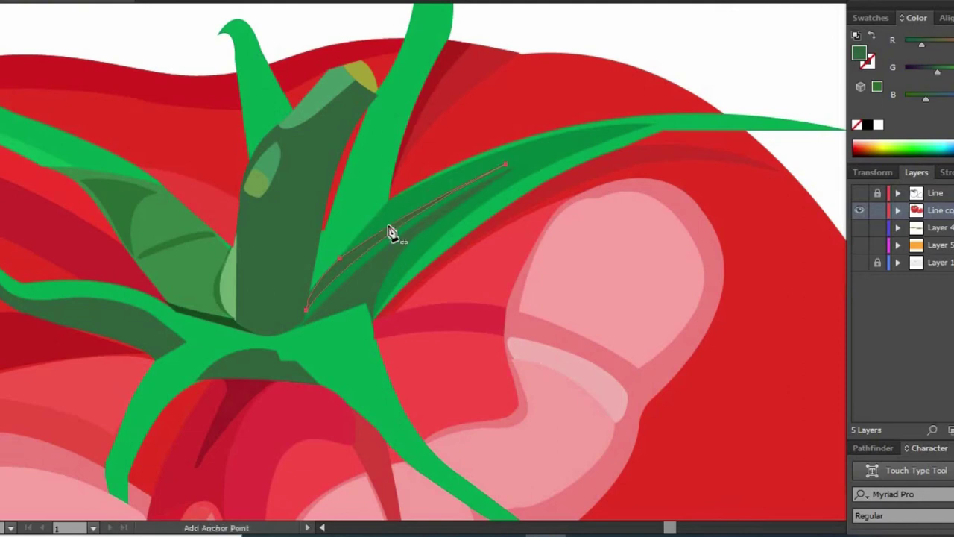
{"action": "key", "text": "p"}
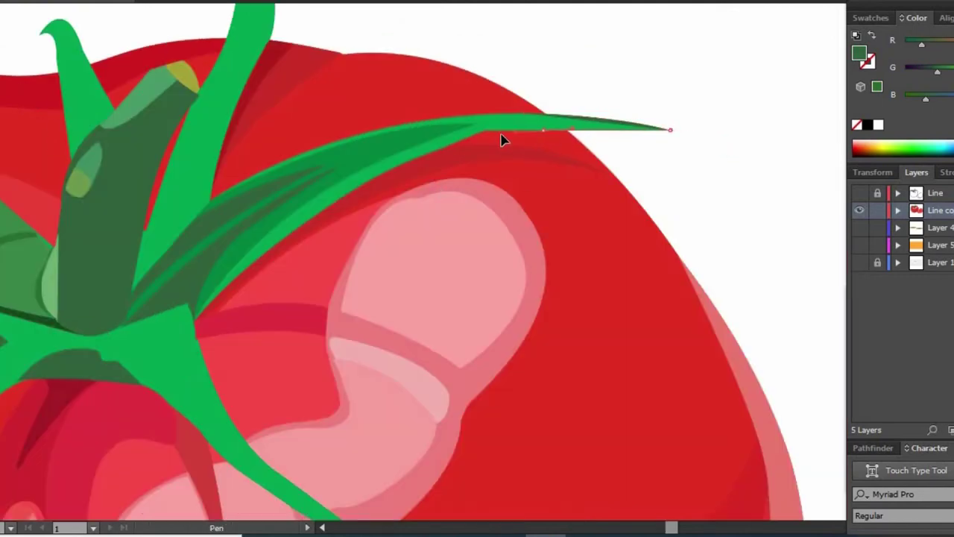
{"action": "left_click", "coordinate": [522, 129]}
{"action": "key", "text": "a"}
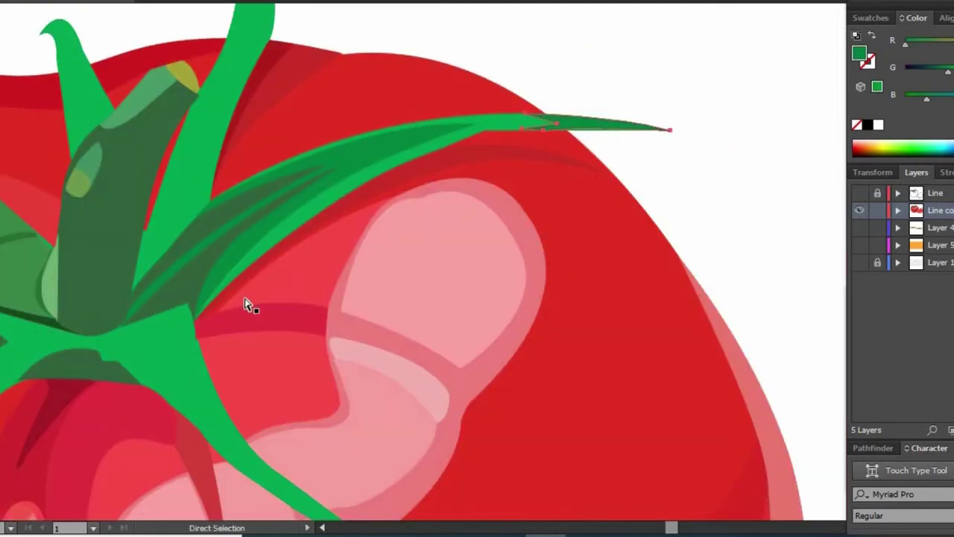
{"action": "left_click_drag", "start_coordinate": [108, 256], "coordinate": [298, 316]}
{"action": "left_click", "coordinate": [273, 224]}
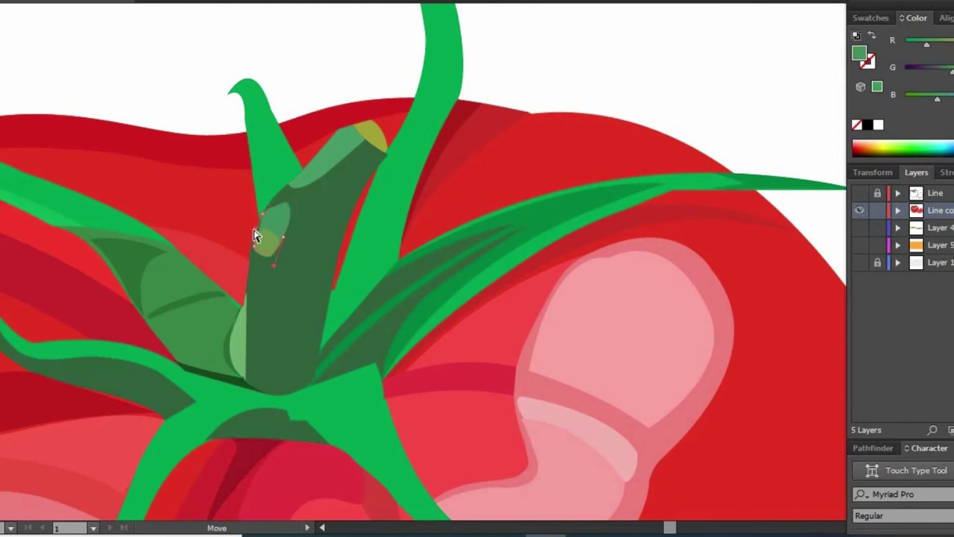
Reshape the stem highlight patch and fill it with lighter green #799660
{"action": "left_click_drag", "start_coordinate": [254, 236], "coordinate": [257, 258]}
{"action": "double_click", "coordinate": [859, 53]}
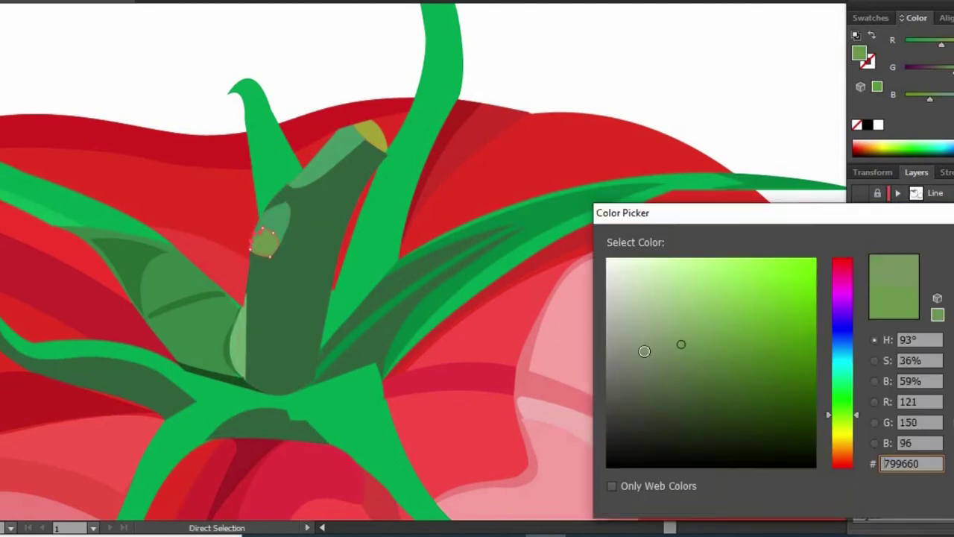
{"action": "left_click", "coordinate": [654, 318]}
{"action": "key", "text": "Return"}
{"action": "scroll", "coordinate": [463, 332], "scroll_direction": "up", "scroll_amount": 2}
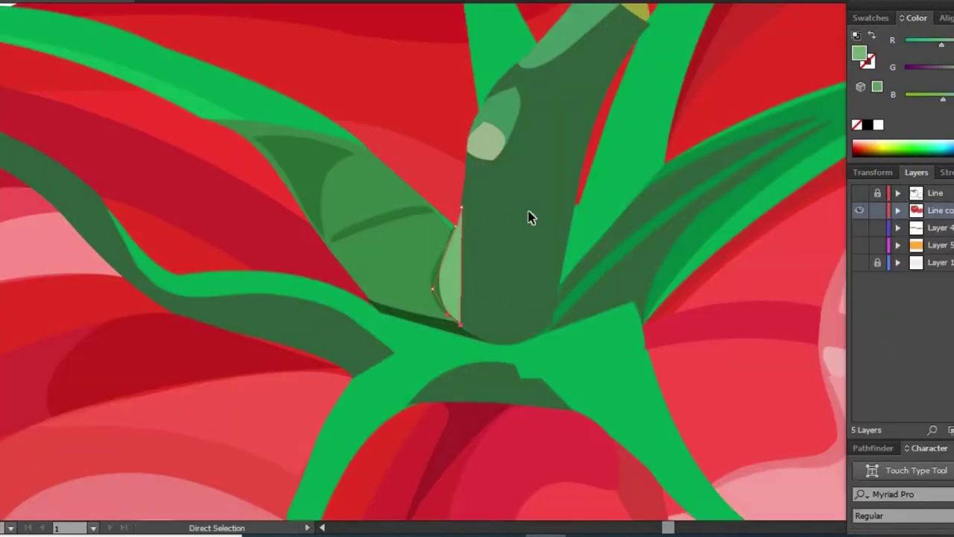
{"action": "scroll", "coordinate": [447, 328], "scroll_direction": "up", "scroll_amount": 3}
Smooth the calyx shadow curve at the stem base by pulling out an anchor handle
{"action": "left_click", "coordinate": [521, 296]}
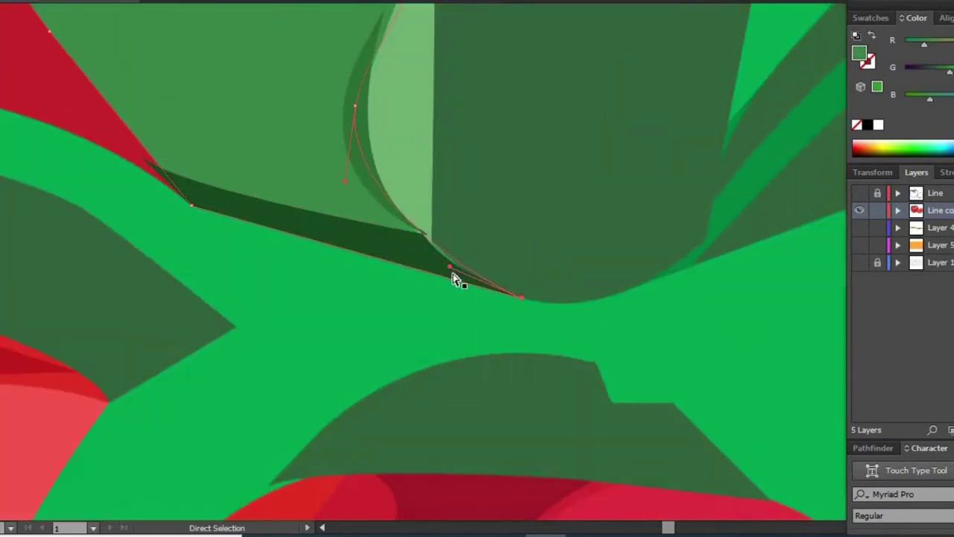
{"action": "left_click", "coordinate": [415, 198]}
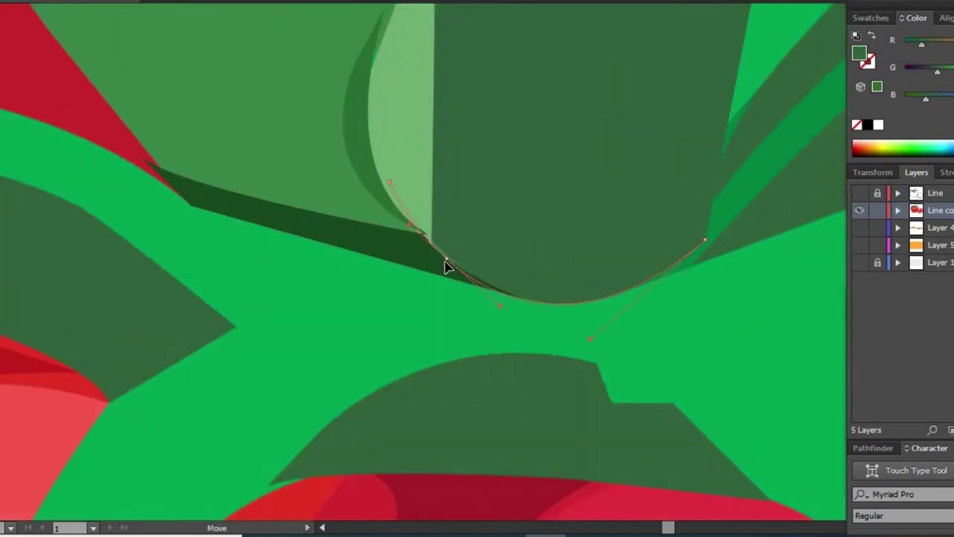
{"action": "scroll", "coordinate": [428, 236], "scroll_direction": "up", "scroll_amount": 2}
{"action": "left_click_drag", "start_coordinate": [433, 228], "coordinate": [207, 84]}
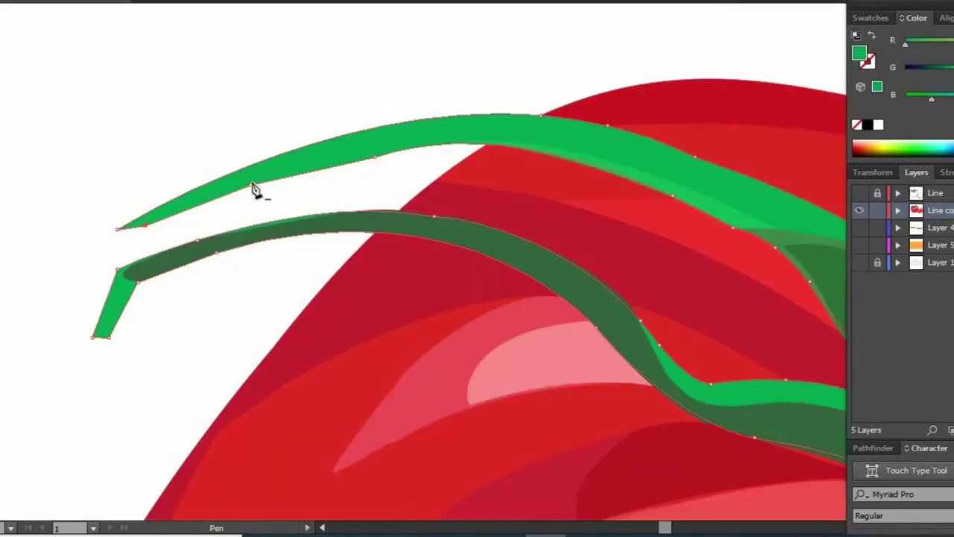
{"action": "key", "text": "ctrl+shift+a"}
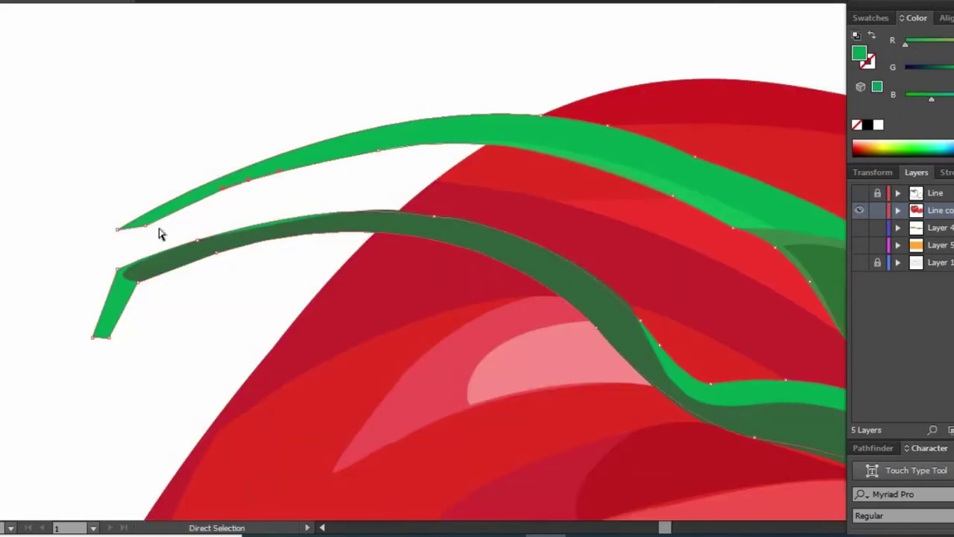
Select the leaf paths and check their green fill in the Color Picker
{"action": "key", "text": "ctrl+a"}
{"action": "double_click", "coordinate": [859, 53]}
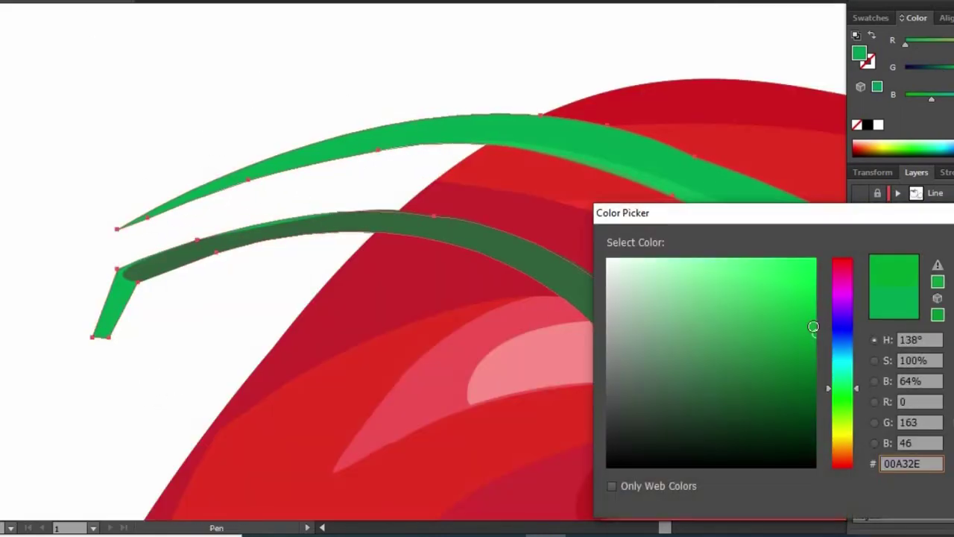
{"action": "key", "text": "Escape"}
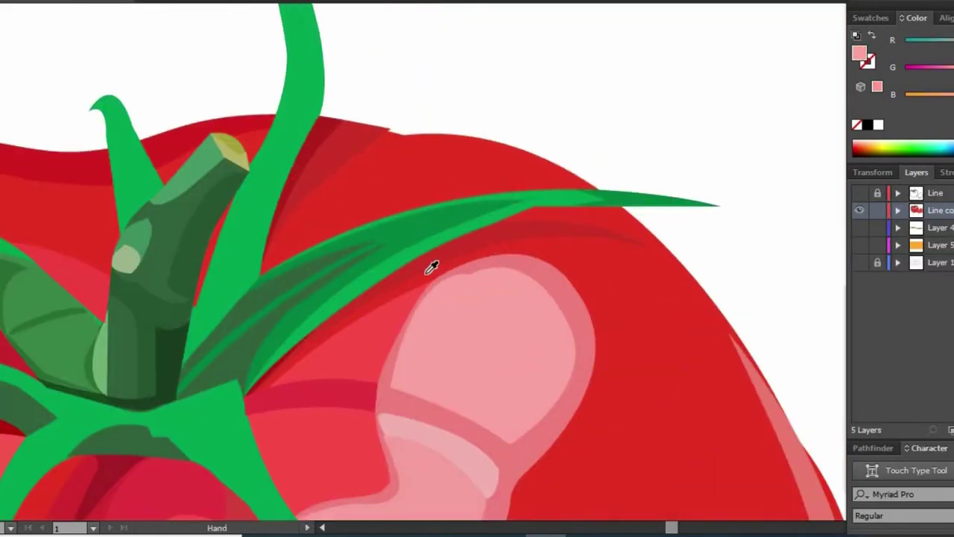
{"action": "key", "text": "a"}
{"action": "left_click", "coordinate": [432, 191]}
{"action": "left_click", "coordinate": [302, 359]}
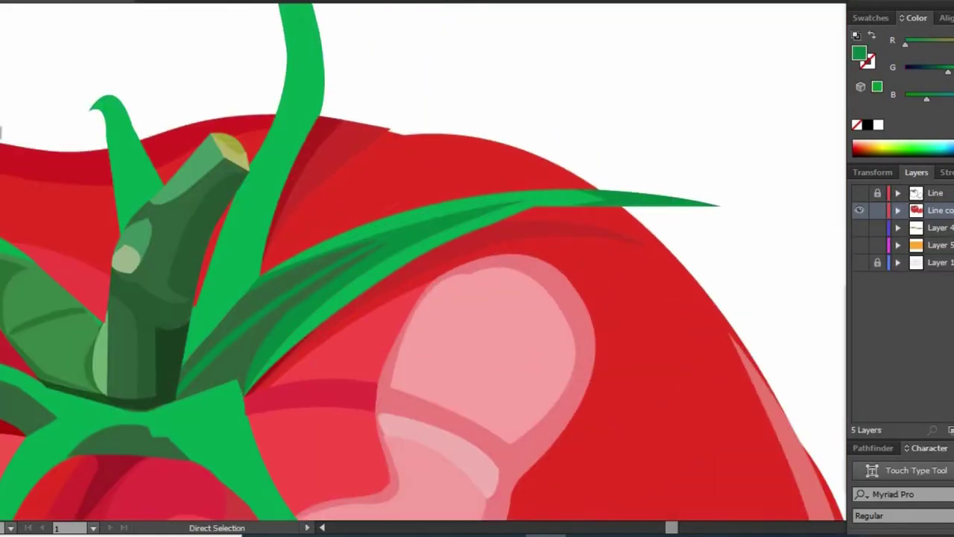
Draw a curved vein path along the upright sepal as a green stroke with no fill
{"action": "left_click", "coordinate": [237, 287]}
{"action": "left_click_drag", "start_coordinate": [308, 117], "coordinate": [330, 123]}
{"action": "key", "text": "shift+x"}
{"action": "key", "text": "ctrl+F10"}
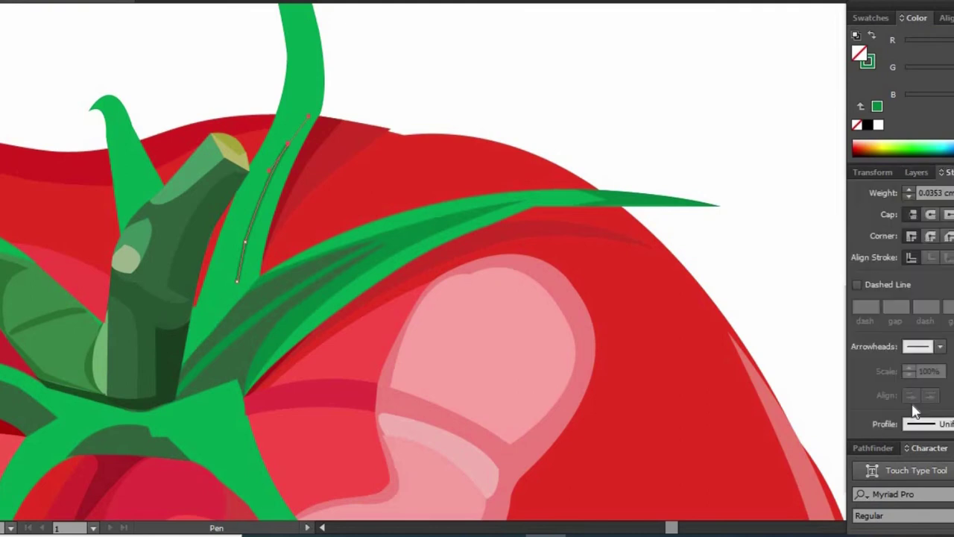
{"action": "scroll", "coordinate": [500, 134], "scroll_direction": "up", "scroll_amount": 5}
{"action": "key", "text": "p"}
Extend the vein with another point and give it a tapered width profile
{"action": "left_click", "coordinate": [313, 253]}
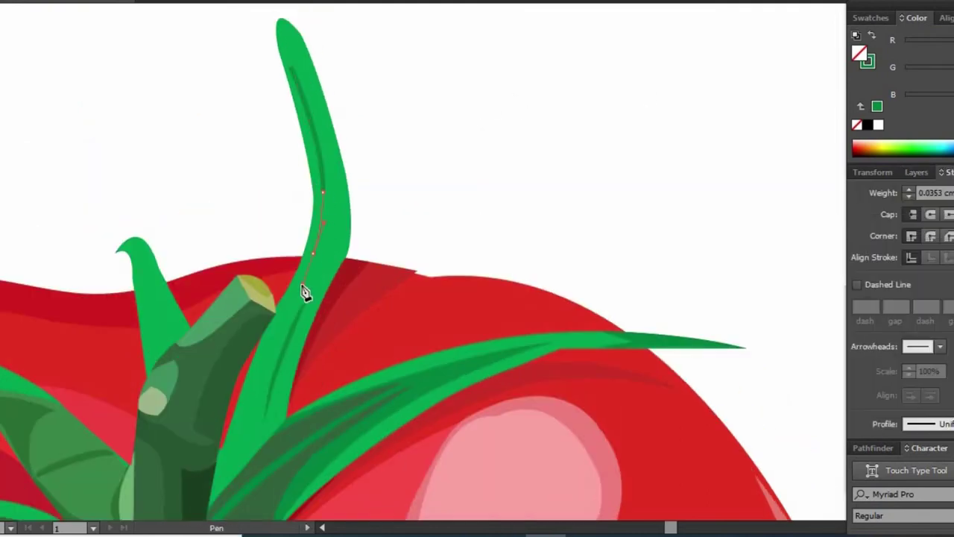
{"action": "left_click", "coordinate": [929, 424]}
{"action": "left_click", "coordinate": [917, 330]}
{"action": "scroll", "coordinate": [585, 131], "scroll_direction": "down", "scroll_amount": 3}
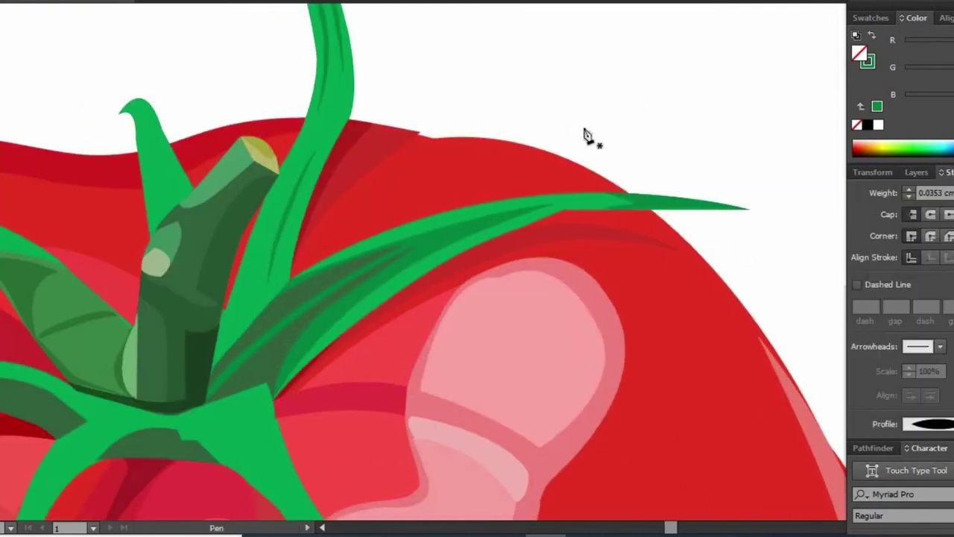
{"action": "scroll", "coordinate": [224, 276], "scroll_direction": "down", "scroll_amount": 2}
{"action": "scroll", "coordinate": [492, 265], "scroll_direction": "up", "scroll_amount": 5}
Toggle selection between the red shape and the leaf's light-green highlight, then fit the artwork in view
{"action": "left_click", "coordinate": [471, 254], "text": "ctrl"}
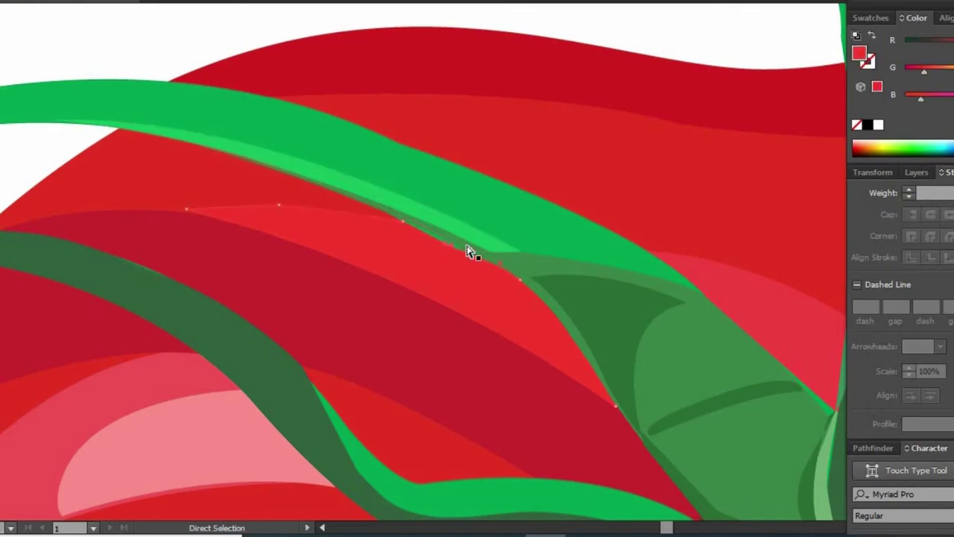
{"action": "left_click", "coordinate": [501, 257], "text": "ctrl"}
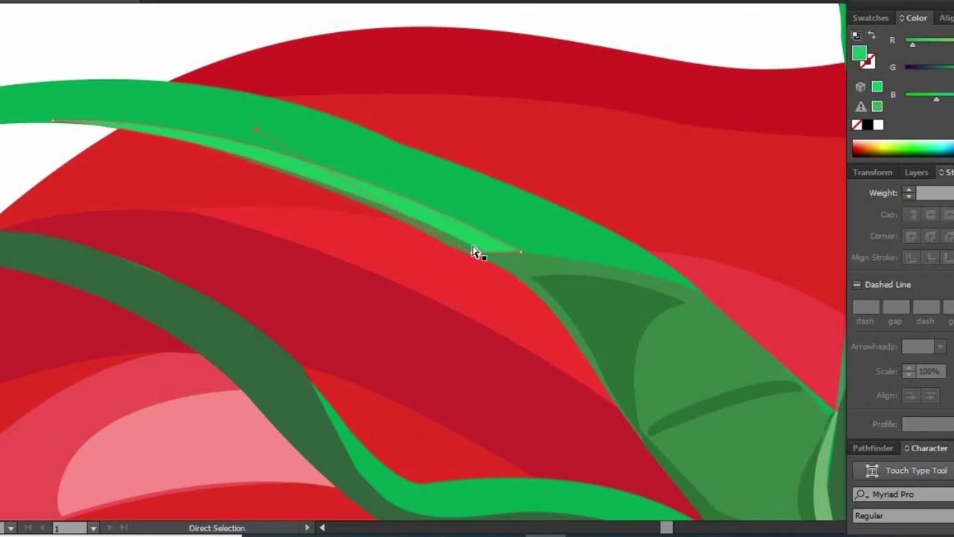
{"action": "left_click", "coordinate": [446, 248]}
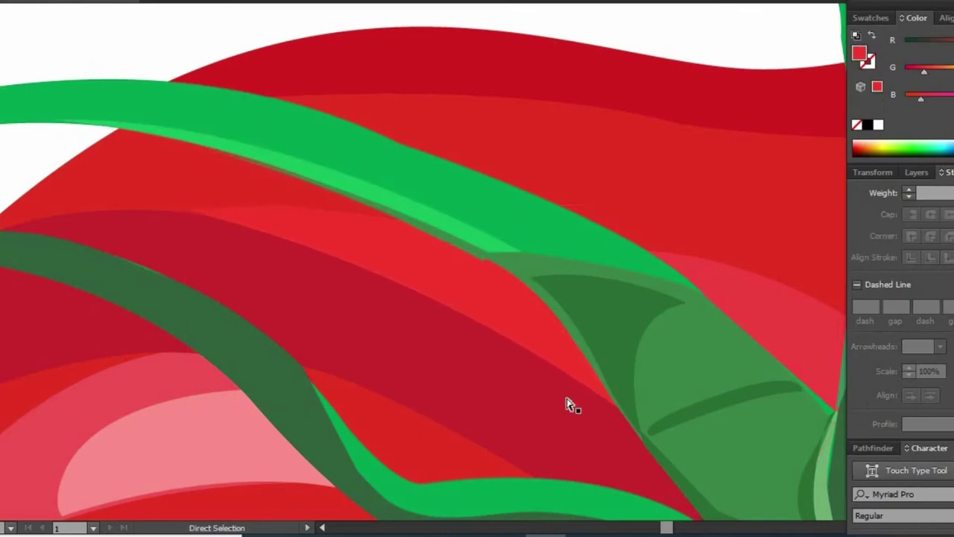
{"action": "left_click", "coordinate": [497, 260]}
{"action": "left_click", "coordinate": [403, 227]}
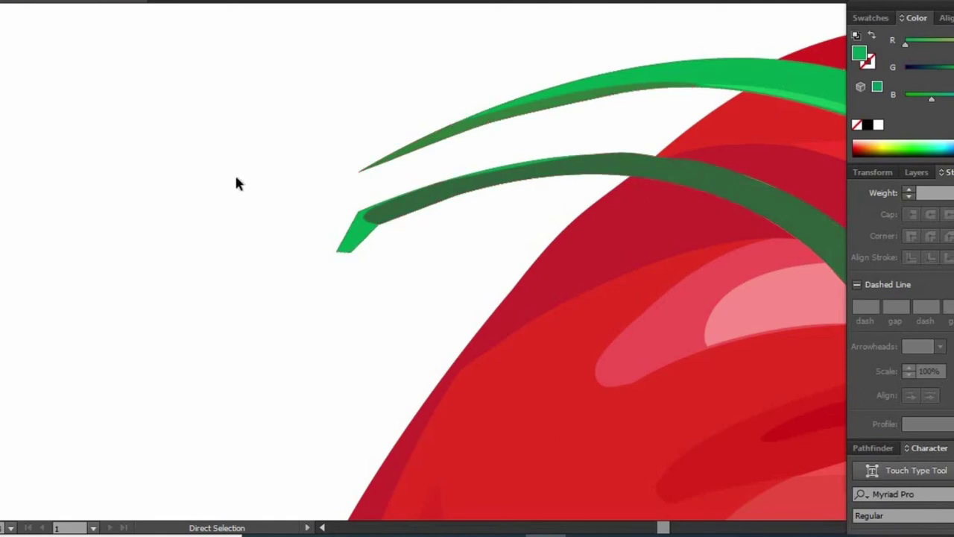
{"action": "key", "text": "ctrl+0"}
Add an anchor point to the stem and reshape the yellow tip's lower corner
{"action": "scroll", "coordinate": [440, 203], "scroll_direction": "up", "scroll_amount": 5}
{"action": "left_click", "coordinate": [490, 217]}
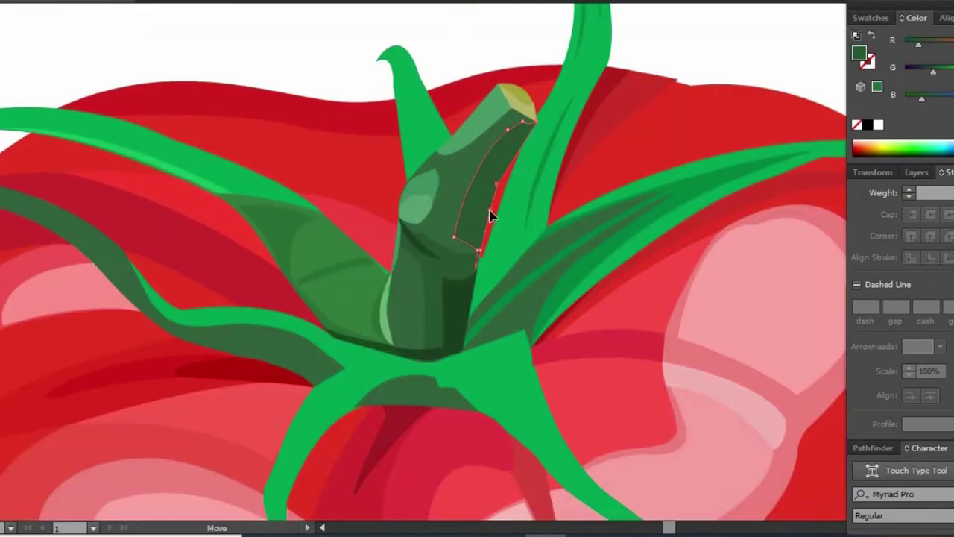
{"action": "key", "text": "plus"}
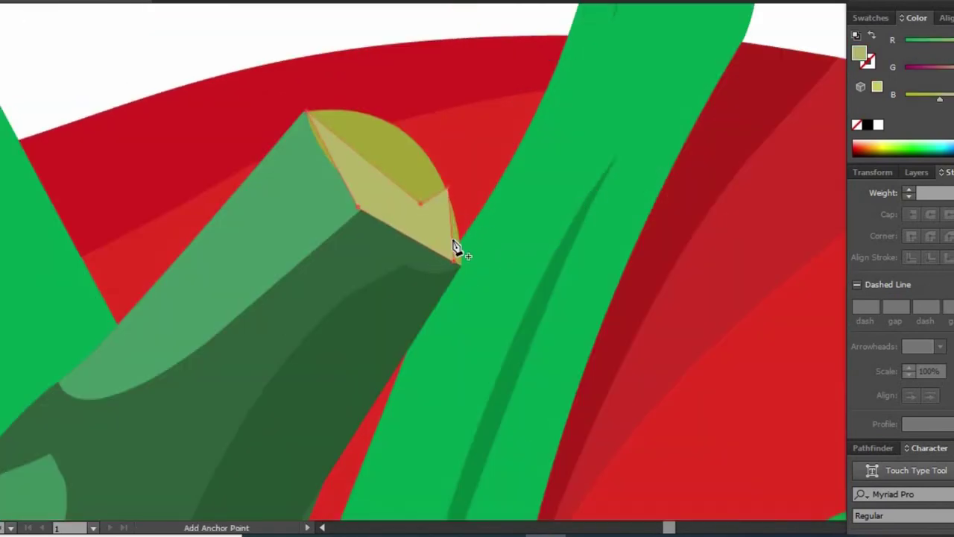
{"action": "left_click_drag", "start_coordinate": [457, 270], "coordinate": [456, 268]}
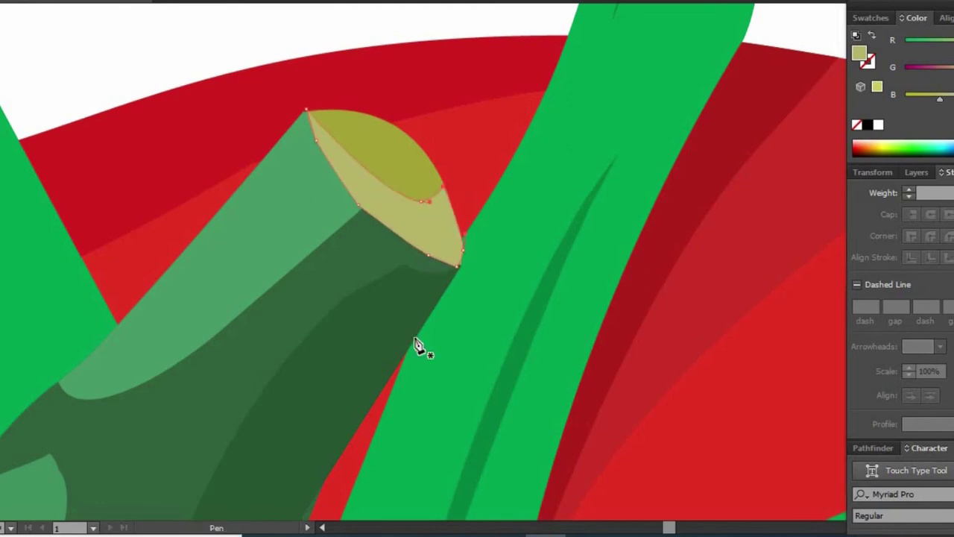
{"action": "left_click", "coordinate": [407, 271], "text": "ctrl"}
Give the stem-tip rim line a pale-yellow #D3CF97 stroke of 0.02 cm with no fill
{"action": "left_click", "coordinate": [407, 270]}
{"action": "left_click", "coordinate": [430, 260]}
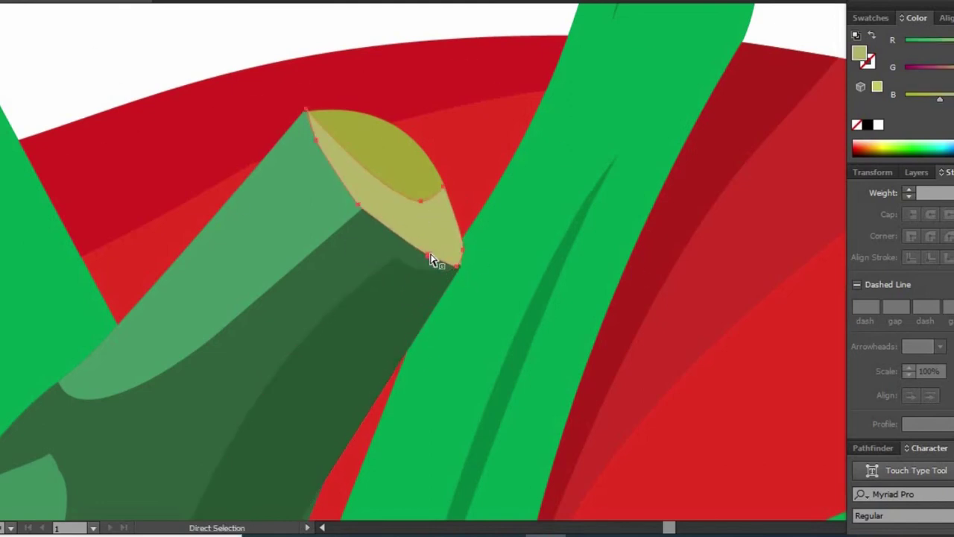
{"action": "key", "text": "x"}
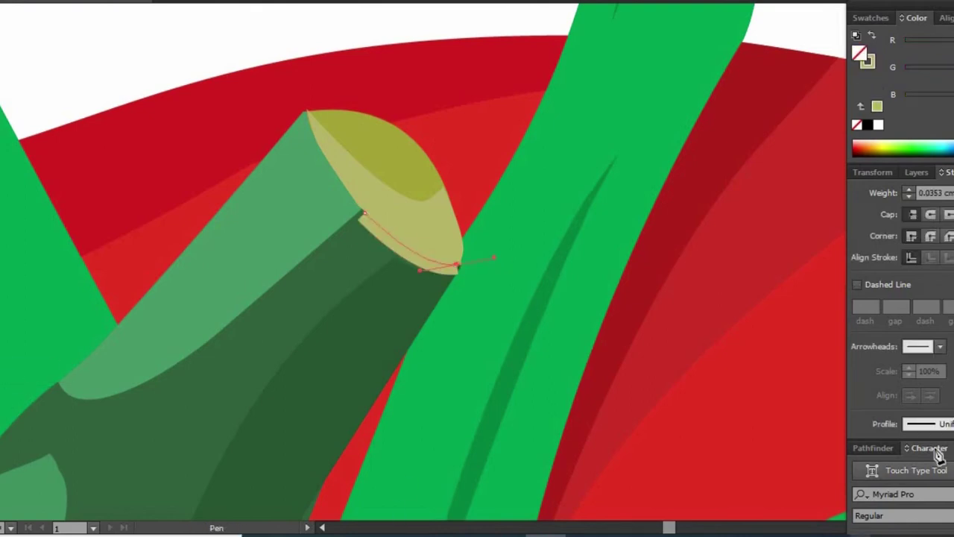
{"action": "double_click", "coordinate": [868, 61]}
{"action": "left_click", "coordinate": [863, 245]}
{"action": "left_click", "coordinate": [909, 196]}
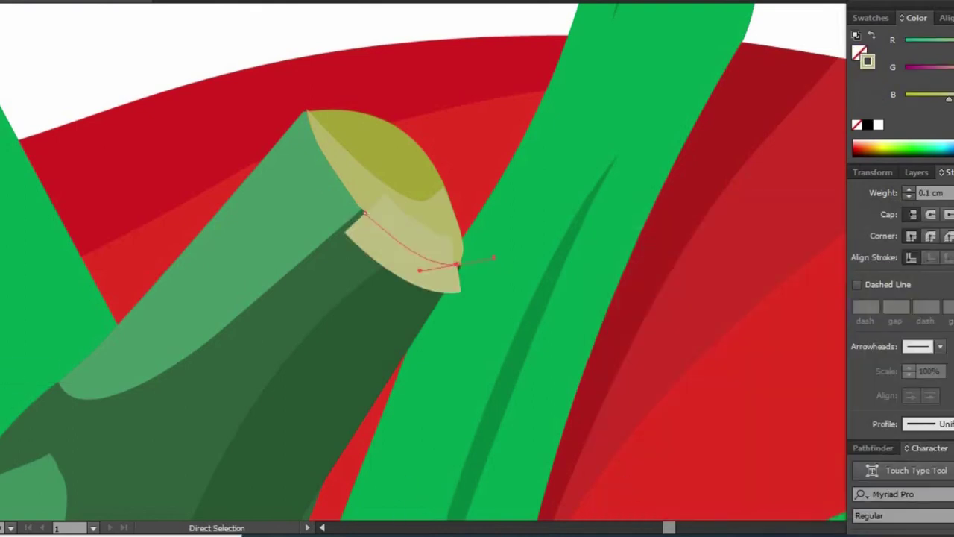
{"action": "left_click", "coordinate": [909, 197]}
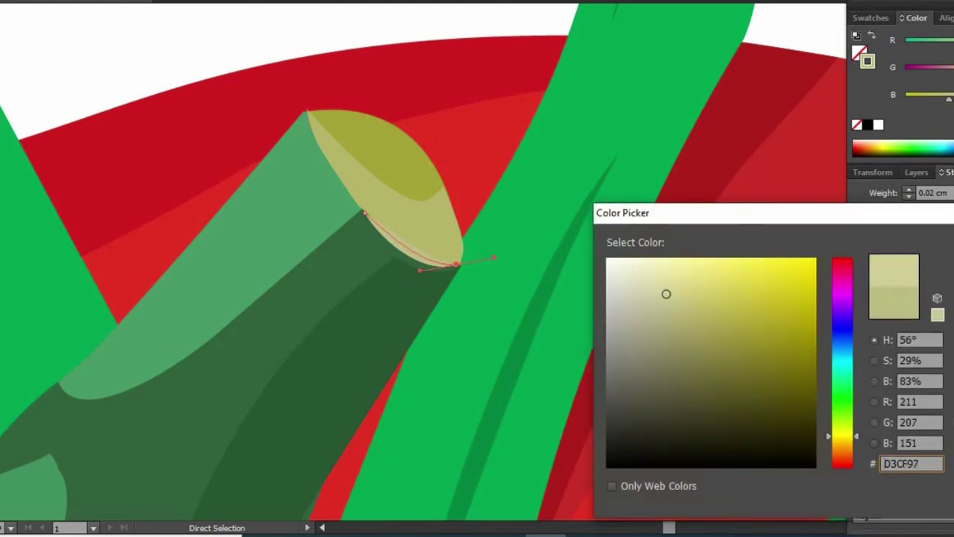
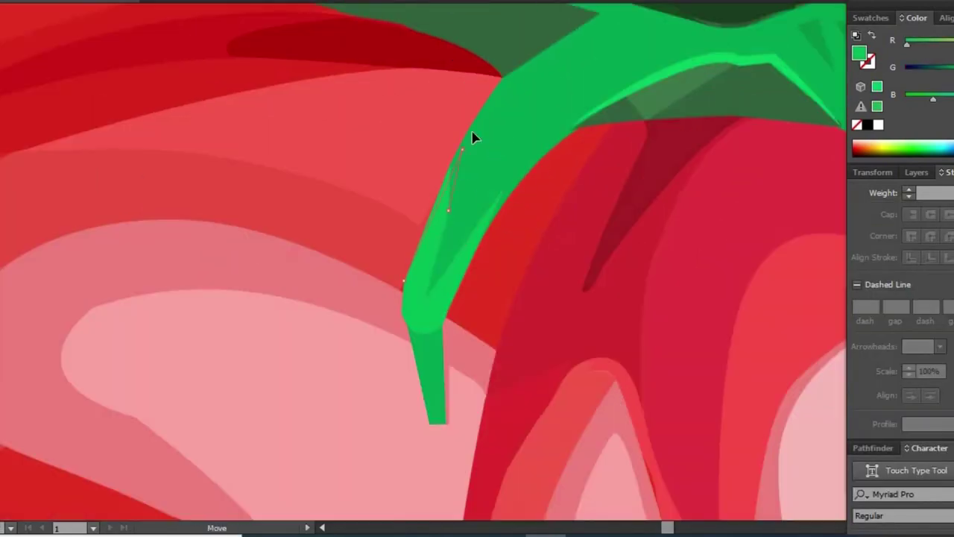
Sample the tomato red and outline a curled hook shape at the sepal tip
{"action": "key", "text": "i"}
{"action": "left_click", "coordinate": [549, 400]}
{"action": "left_click", "coordinate": [411, 336]}
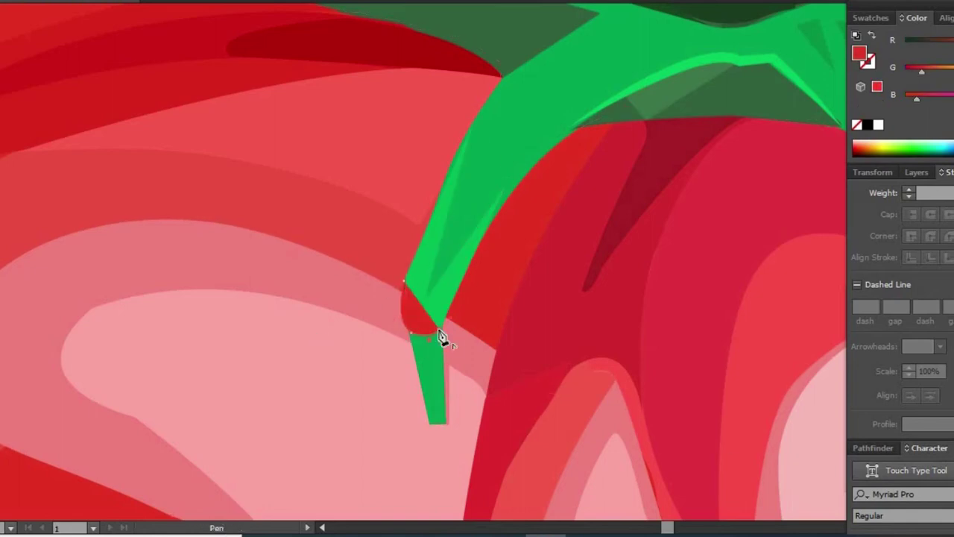
{"action": "left_click", "coordinate": [441, 328]}
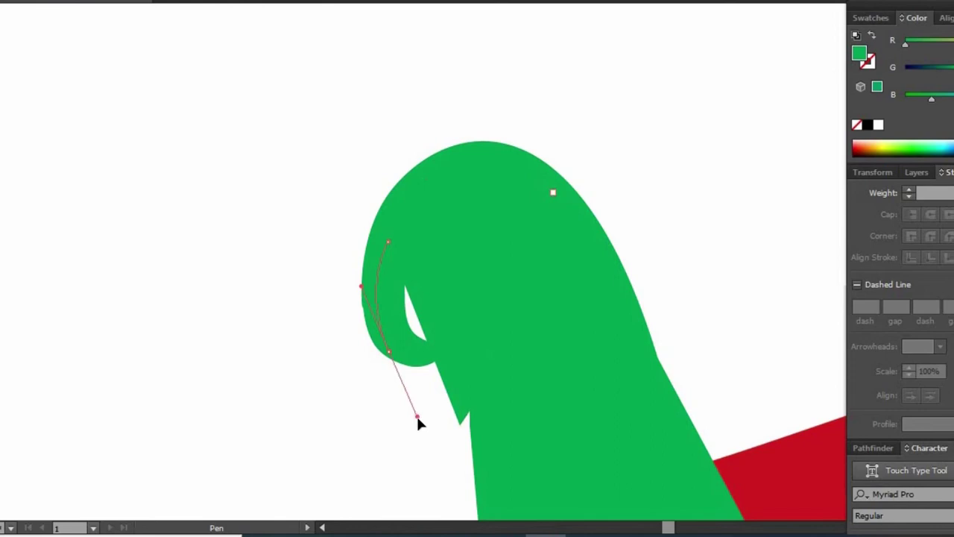
{"action": "left_click", "coordinate": [437, 340]}
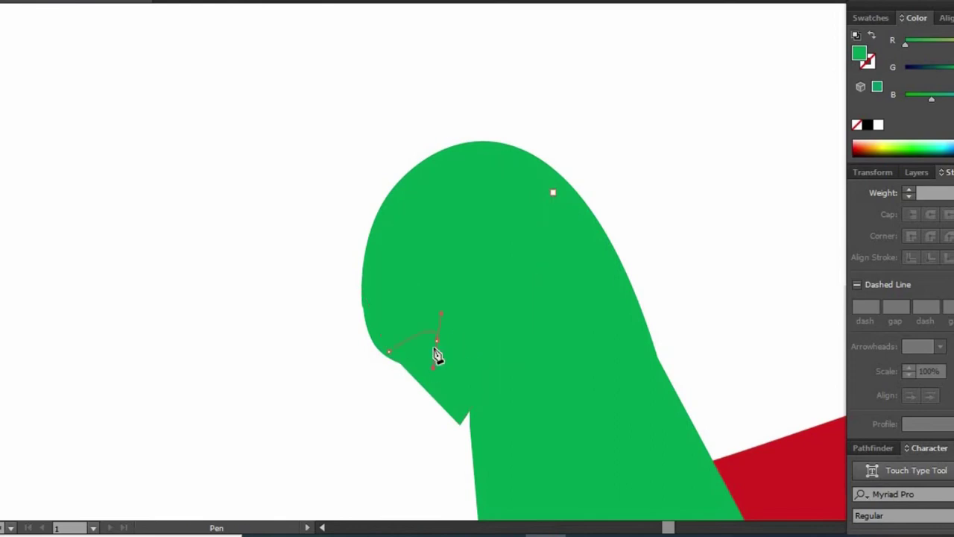
{"action": "left_click", "coordinate": [552, 192]}
Fill the curl with a darker green and merge the overlapping pieces with Shape Builder
{"action": "key", "text": "a"}
{"action": "double_click", "coordinate": [859, 53]}
{"action": "key", "text": "Return"}
{"action": "key", "text": "shift+m"}
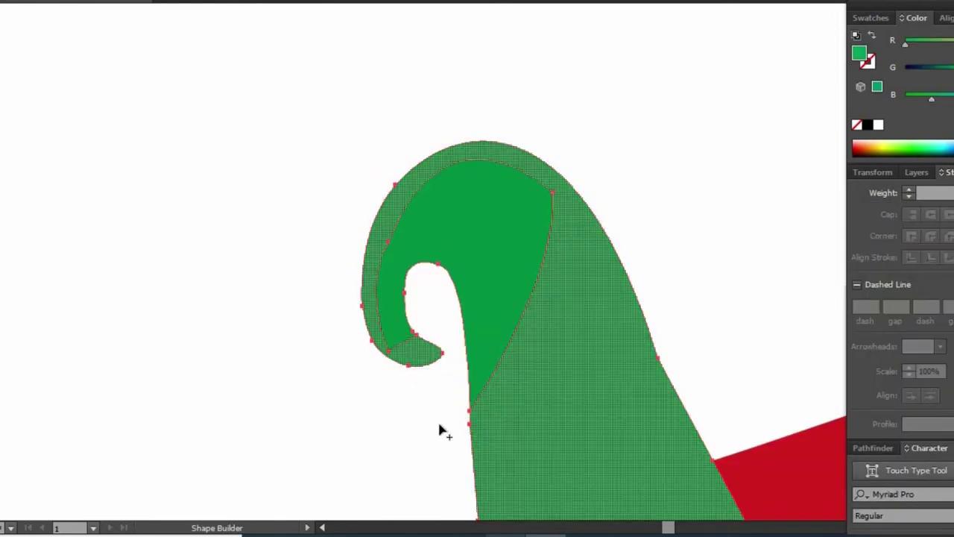
{"action": "key", "text": "a"}
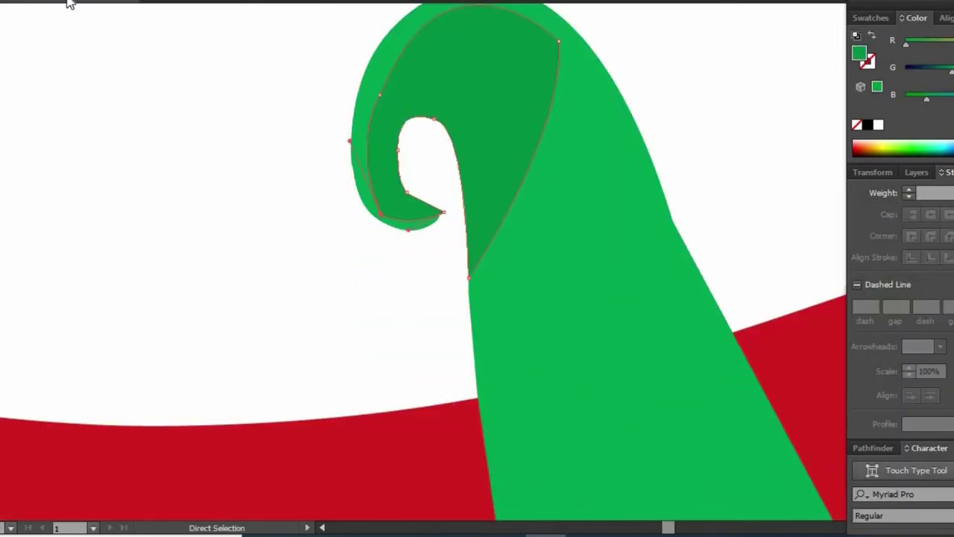
Finish the curled tip outline and give it its new colour, zoomed in on the stem
{"action": "key", "text": "p"}
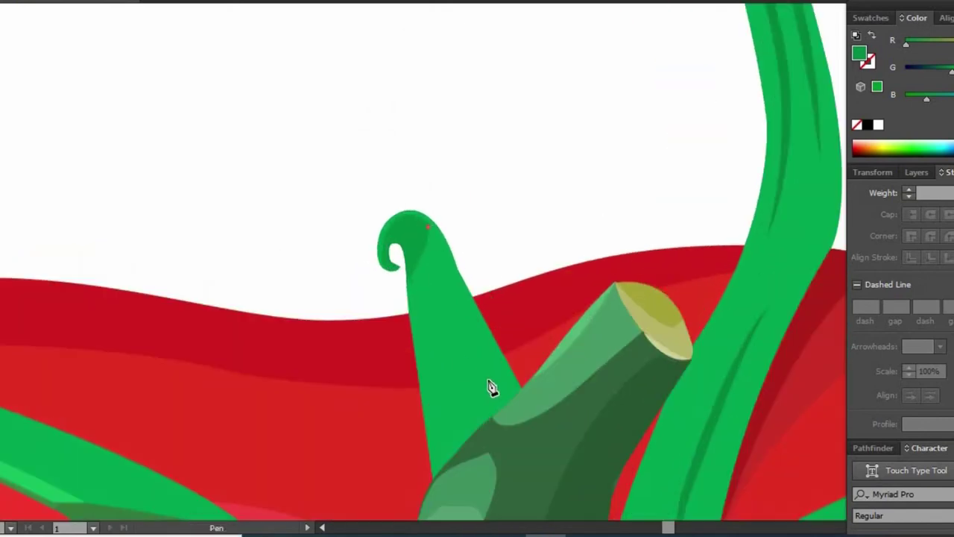
{"action": "left_click", "coordinate": [437, 228]}
{"action": "double_click", "coordinate": [859, 54]}
{"action": "key", "text": "Return"}
{"action": "key", "text": "z"}
{"action": "left_click", "coordinate": [481, 337], "text": "alt"}
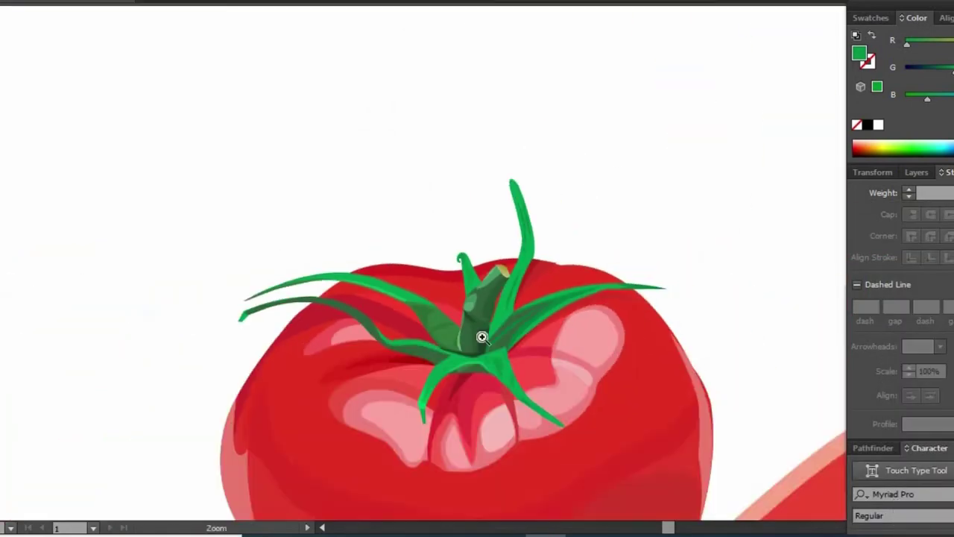
{"action": "left_click", "coordinate": [482, 337]}
{"action": "key", "text": "p"}
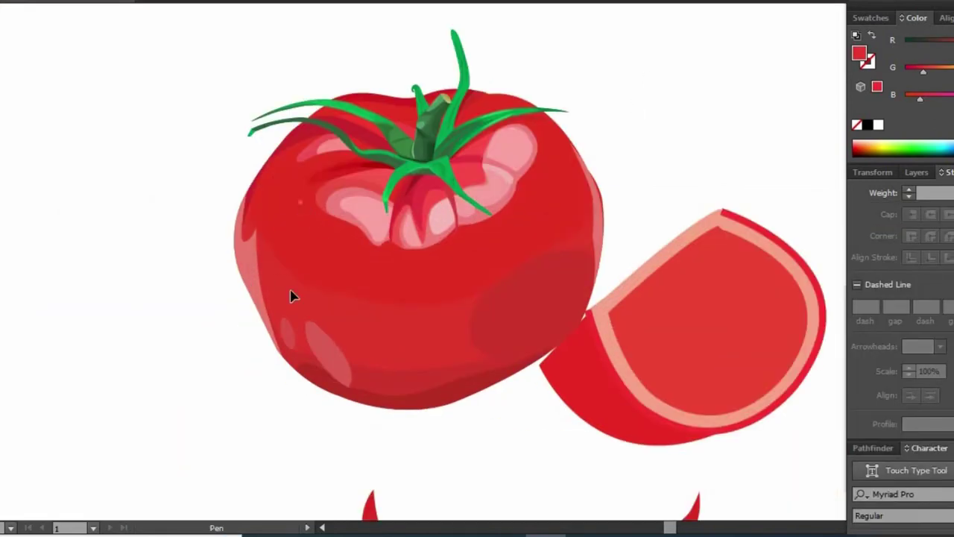
Reshape the top curve of the tomato's left highlight
{"action": "key", "text": "ctrl+plus"}
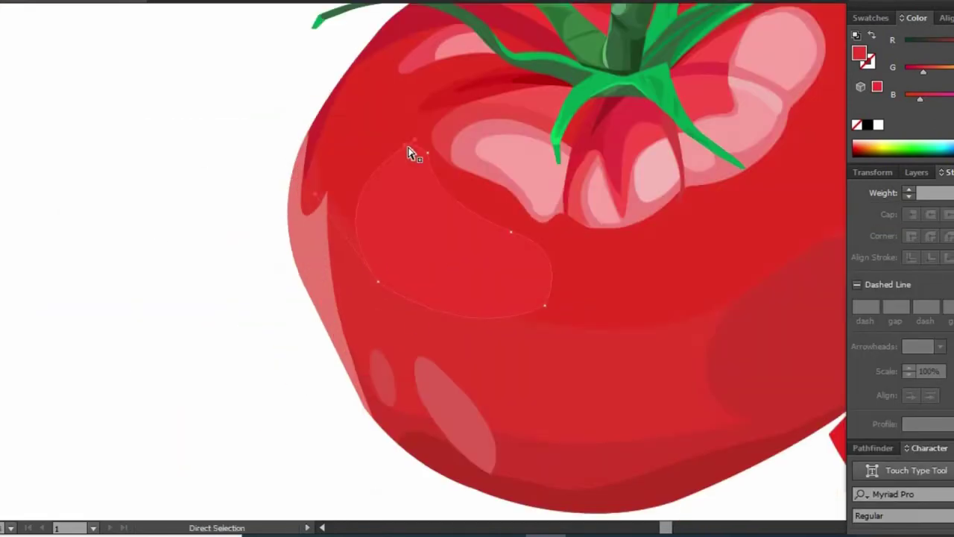
{"action": "left_click_drag", "start_coordinate": [429, 164], "coordinate": [433, 170]}
{"action": "left_click", "coordinate": [175, 202]}
{"action": "key", "text": "p"}
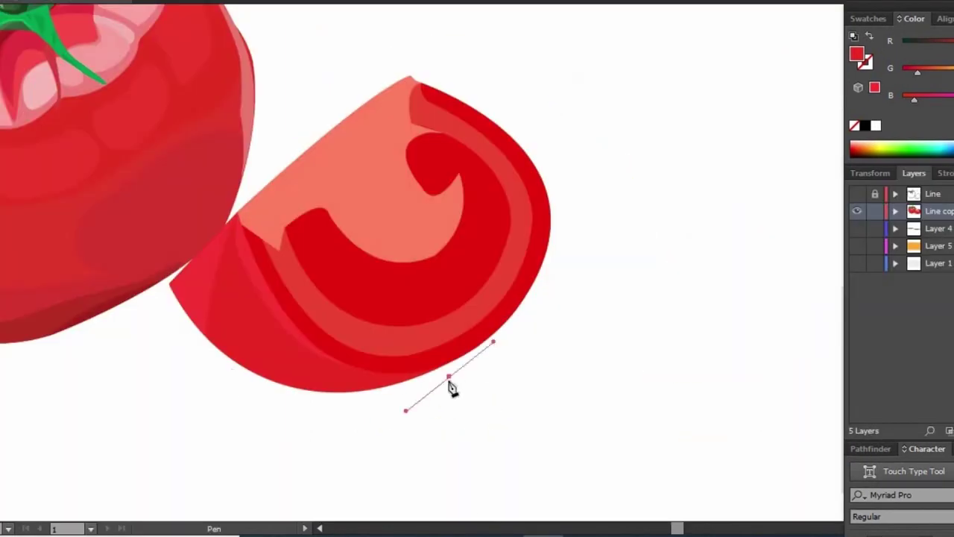
Add a red shading band along the wedge bottom and darken the wedge flesh paths
{"action": "left_click", "coordinate": [224, 363]}
{"action": "double_click", "coordinate": [856, 54]}
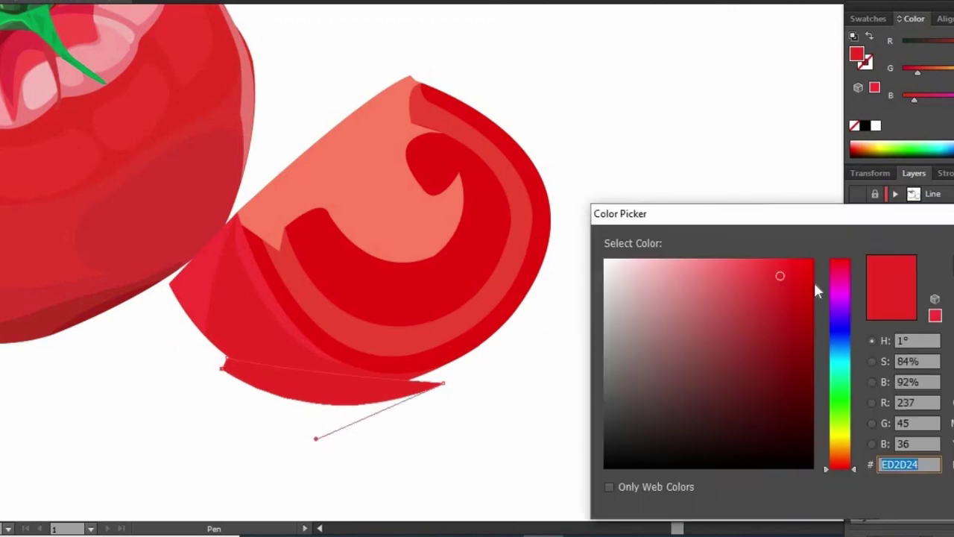
{"action": "key", "text": "Return"}
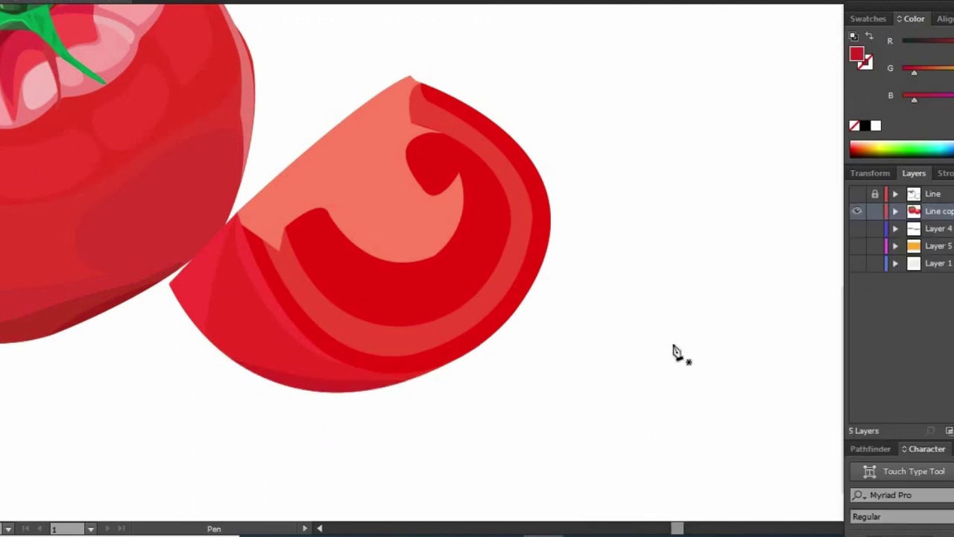
{"action": "key", "text": "a"}
{"action": "left_click", "coordinate": [291, 231]}
{"action": "double_click", "coordinate": [857, 54]}
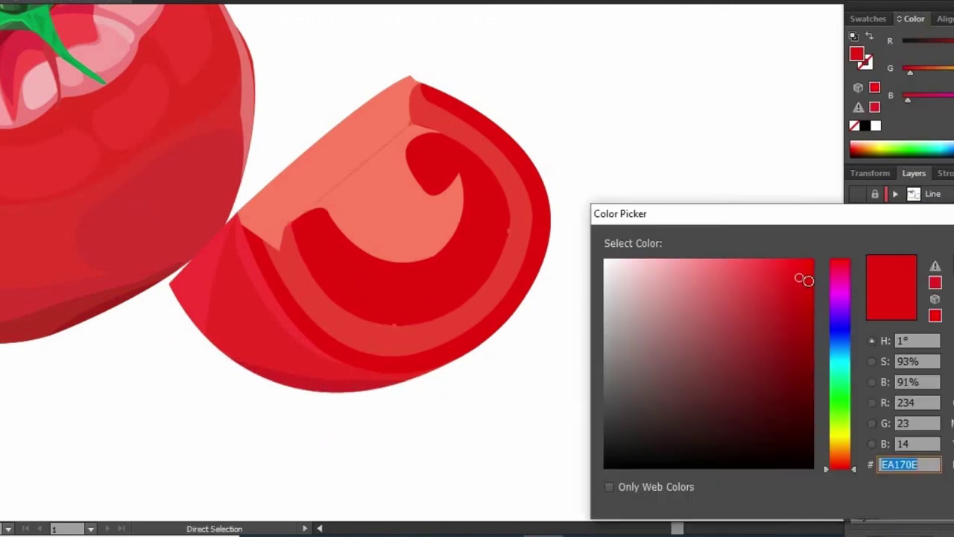
{"action": "key", "text": "Return"}
{"action": "left_click", "coordinate": [324, 358]}
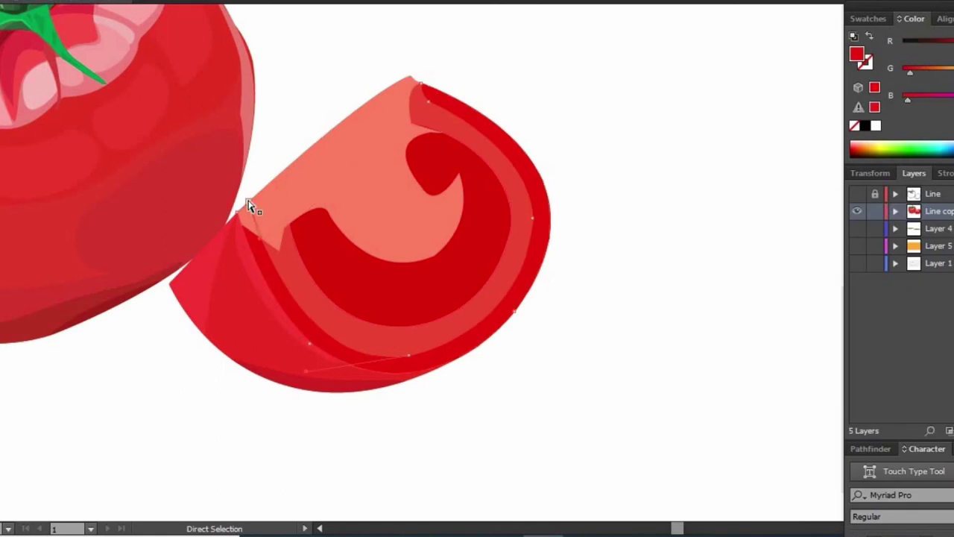
{"action": "left_click", "coordinate": [278, 391]}
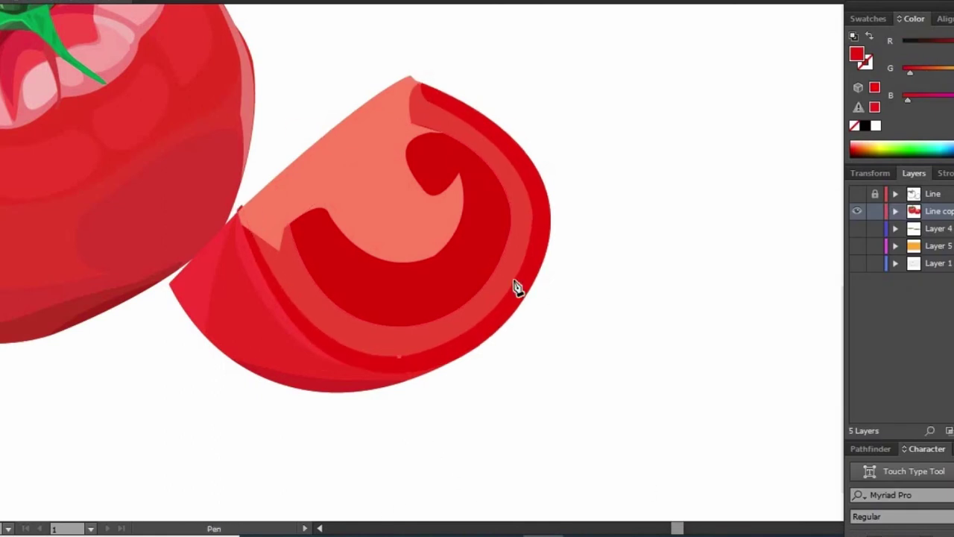
Add a lighter red stripe inside the wedge and turn the salmon sliver dark red
{"action": "key", "text": "i"}
{"action": "left_click", "coordinate": [336, 378]}
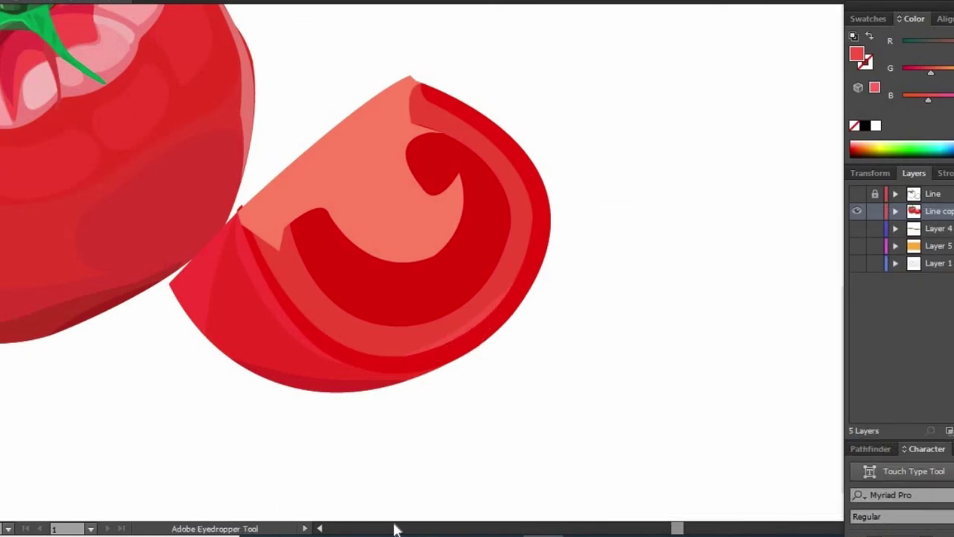
{"action": "left_click", "coordinate": [550, 251]}
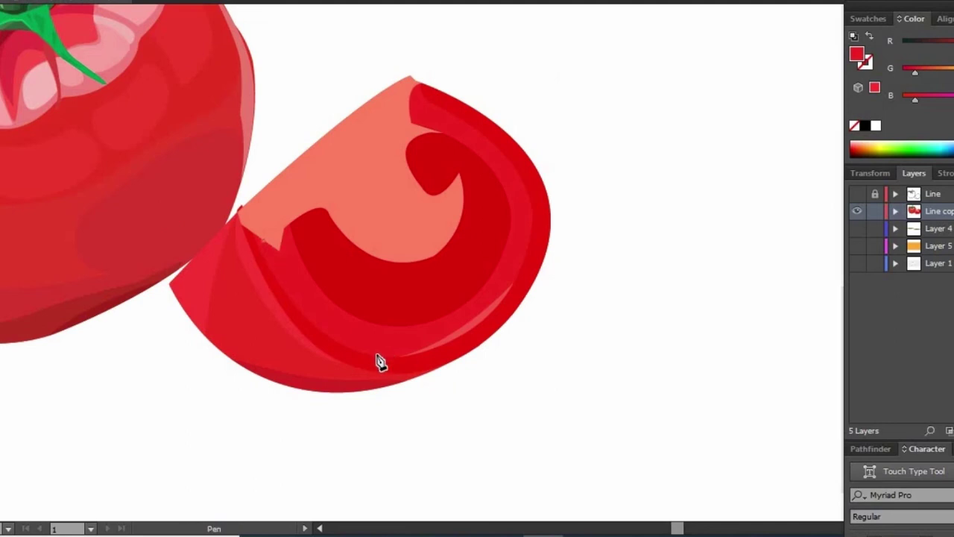
{"action": "key", "text": "i"}
{"action": "left_click", "coordinate": [500, 277]}
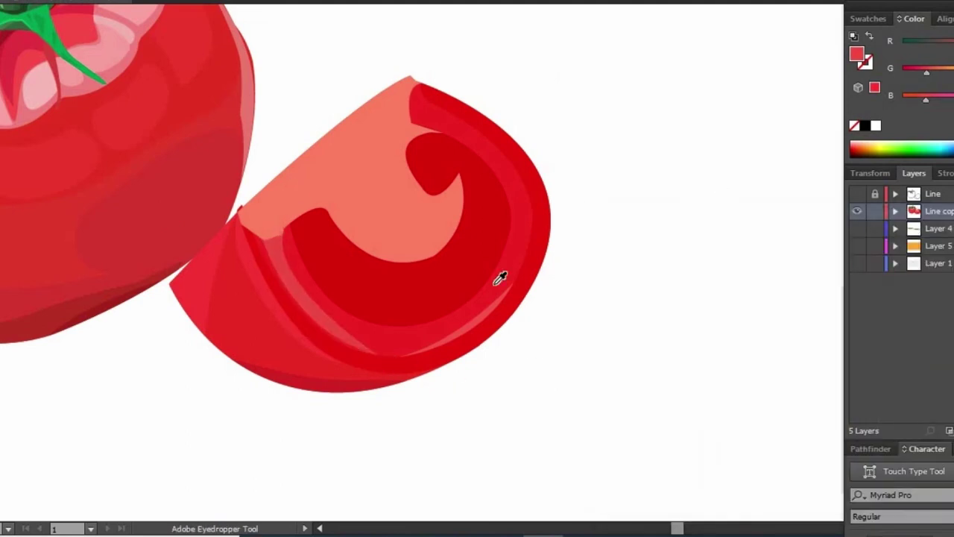
{"action": "left_click", "coordinate": [431, 219]}
{"action": "key", "text": "i"}
{"action": "left_click", "coordinate": [481, 296]}
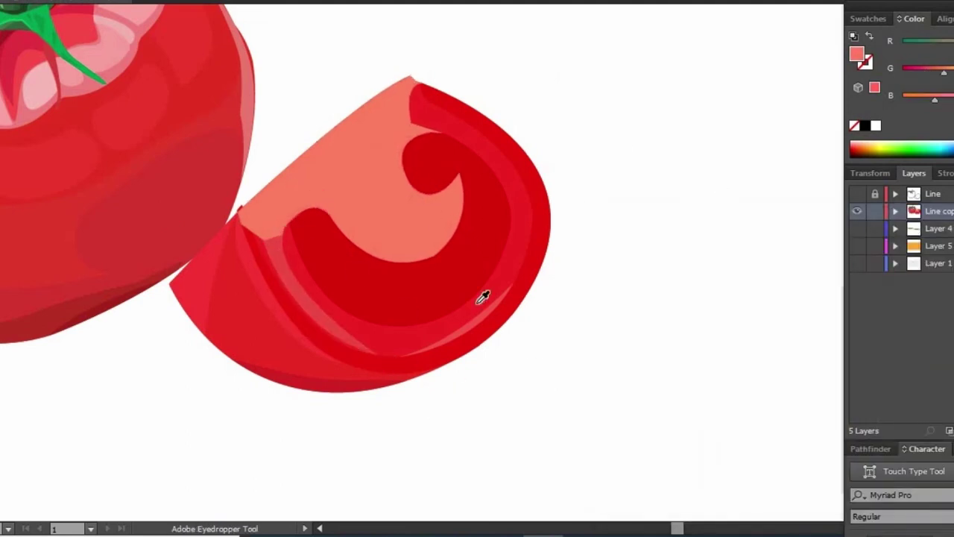
{"action": "key", "text": "p"}
{"action": "left_click", "coordinate": [326, 227]}
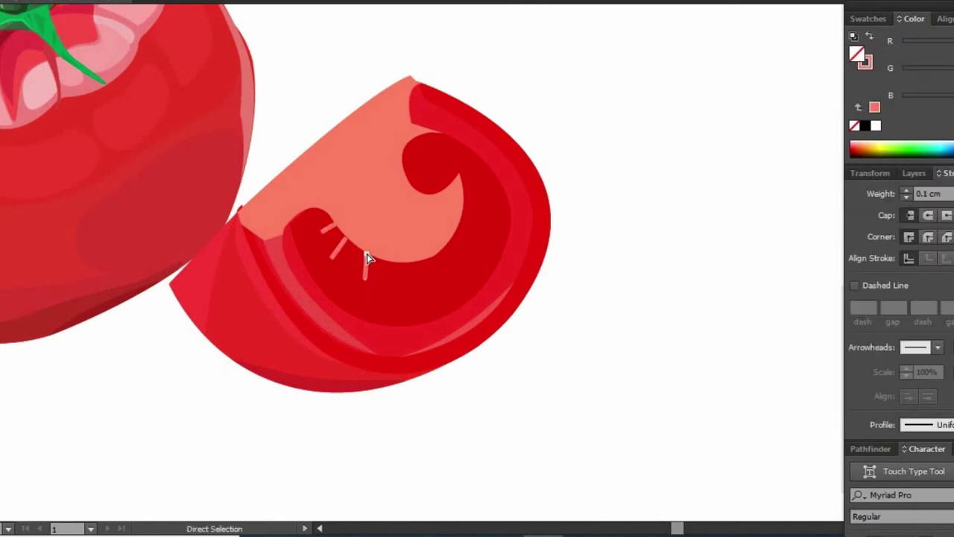
Set the seed stroke back to a thin uniform profile and draw another seed spike
{"action": "left_click", "coordinate": [947, 425]}
{"action": "left_click", "coordinate": [925, 372]}
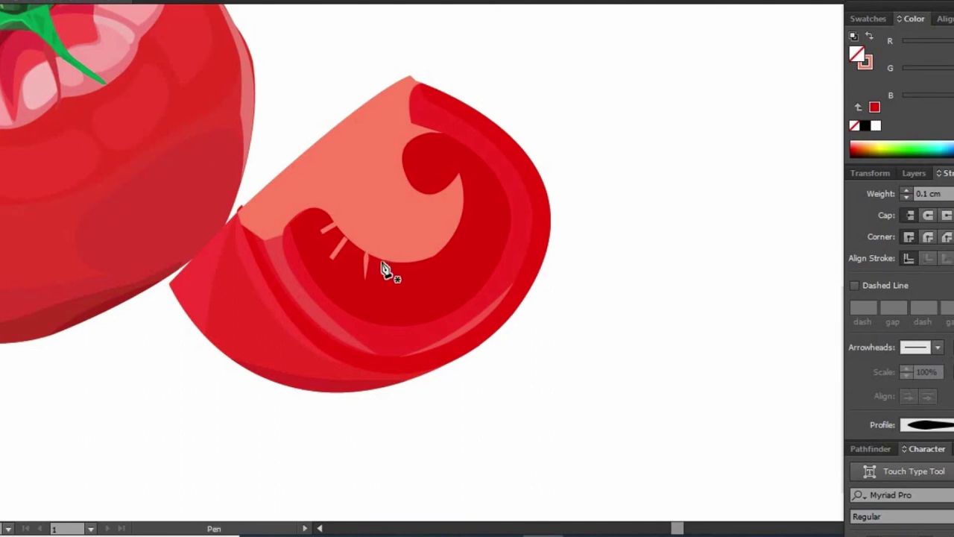
{"action": "left_click", "coordinate": [947, 424]}
{"action": "left_click", "coordinate": [925, 222]}
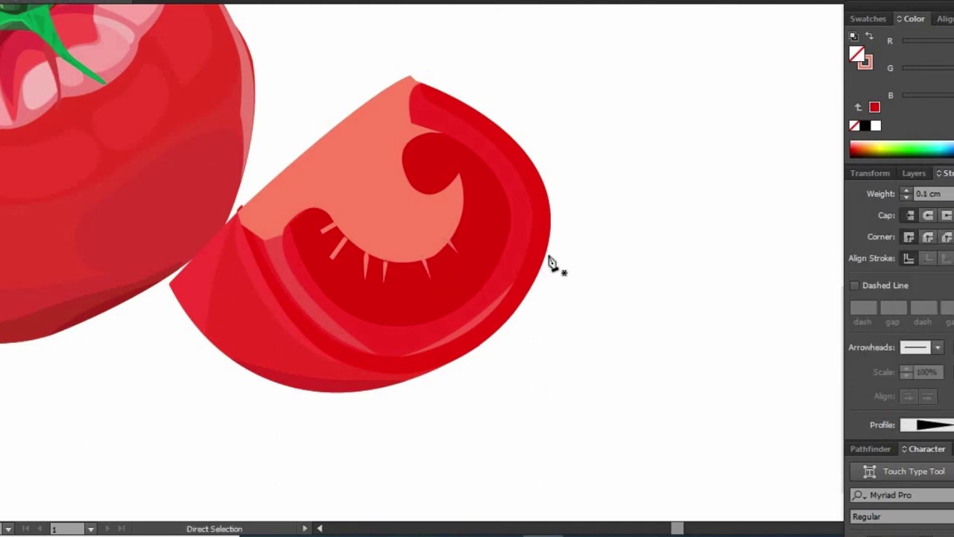
{"action": "key", "text": "p"}
{"action": "left_click", "coordinate": [446, 224]}
{"action": "left_click", "coordinate": [466, 237]}
{"action": "scroll", "coordinate": [520, 279], "scroll_direction": "up", "scroll_amount": 5}
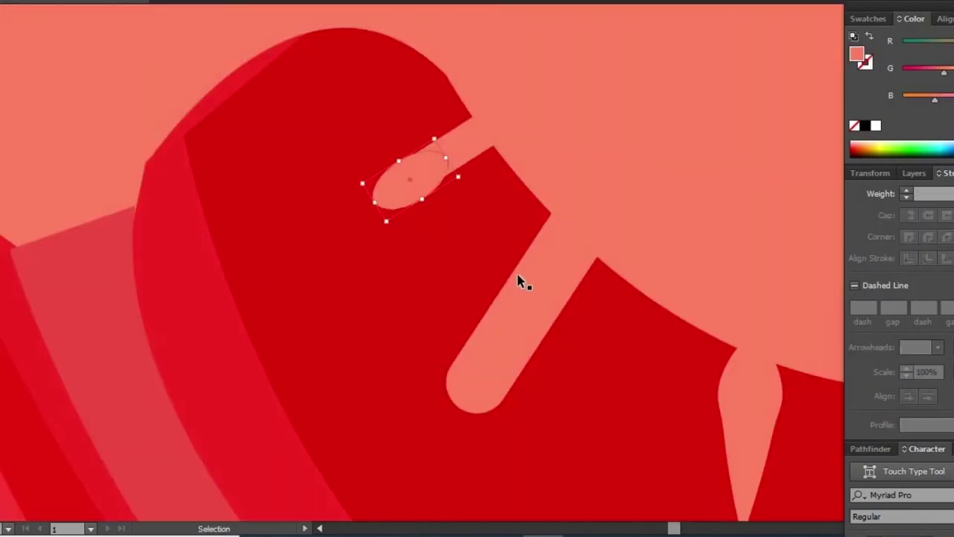
{"action": "scroll", "coordinate": [781, 452], "scroll_direction": "down", "scroll_amount": 3}
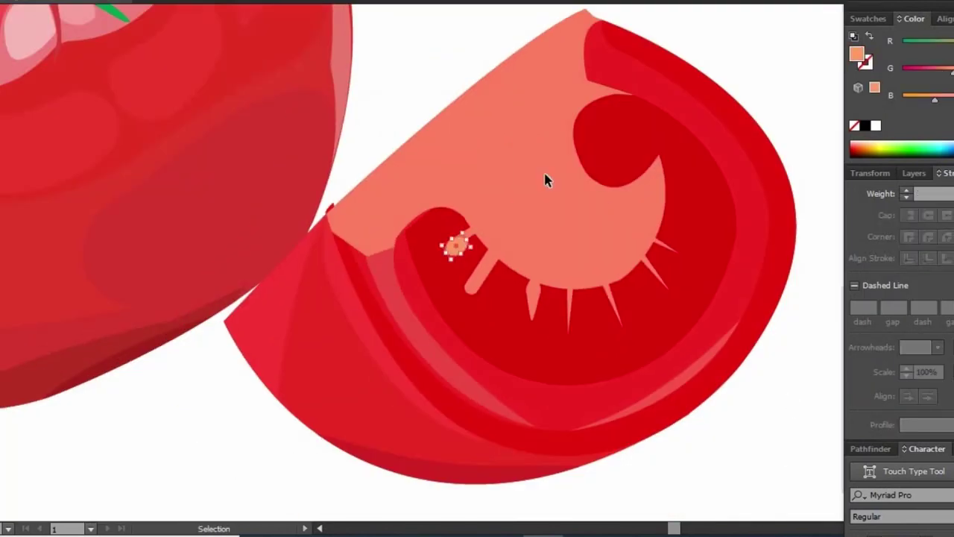
Give a seed spike a wavy width profile
{"action": "left_click", "coordinate": [612, 305]}
{"action": "scroll", "coordinate": [547, 363], "scroll_direction": "up", "scroll_amount": 2}
{"action": "left_click", "coordinate": [928, 424]}
{"action": "left_click", "coordinate": [913, 283]}
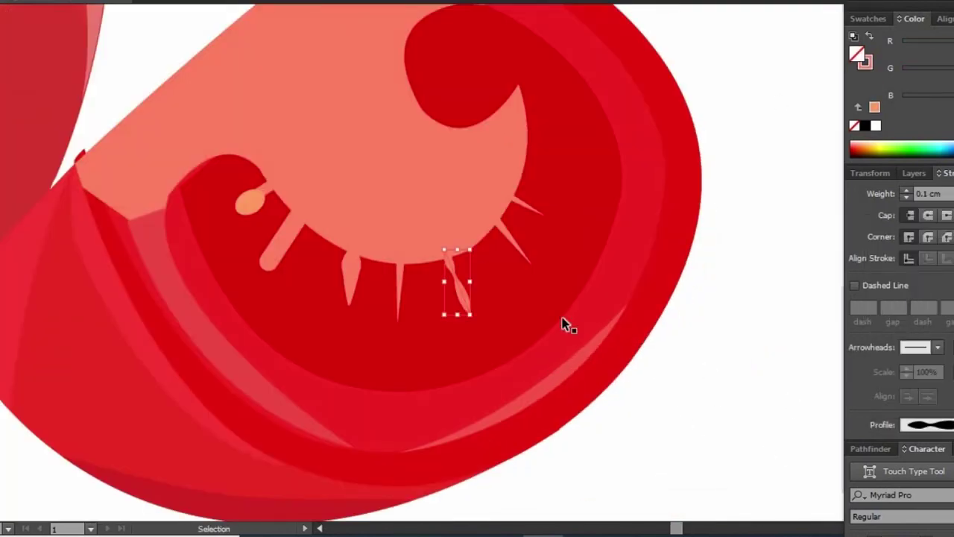
{"action": "left_click", "coordinate": [569, 311]}
Apply tapered width profiles to the upper spike and the remaining cavity spikes
{"action": "left_click", "coordinate": [516, 212]}
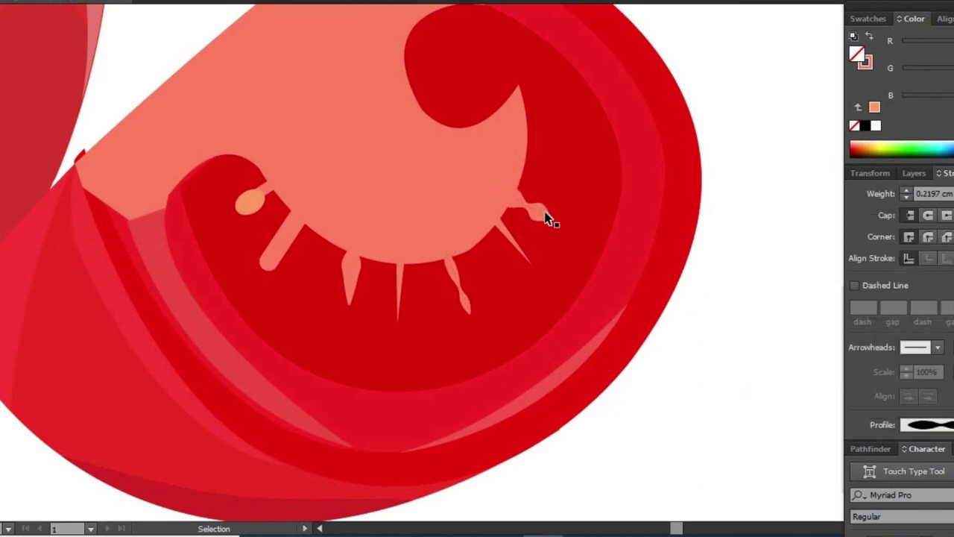
{"action": "left_click", "coordinate": [928, 425]}
{"action": "left_click", "coordinate": [924, 311]}
{"action": "left_click", "coordinate": [291, 240]}
{"action": "left_click", "coordinate": [347, 282]}
{"action": "left_click", "coordinate": [929, 425]}
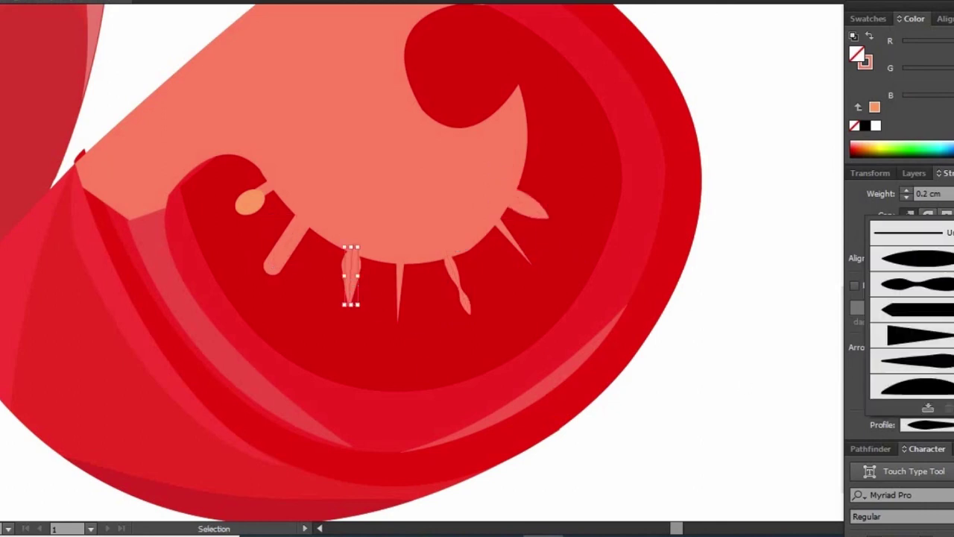
{"action": "left_click", "coordinate": [925, 320]}
{"action": "key", "text": "ctrl+0"}
Fill a new wedge-tip shape with pale yellow #F0D570
{"action": "key", "text": "ctrl+shift+a"}
{"action": "key", "text": "ctrl+equal"}
{"action": "key", "text": "p"}
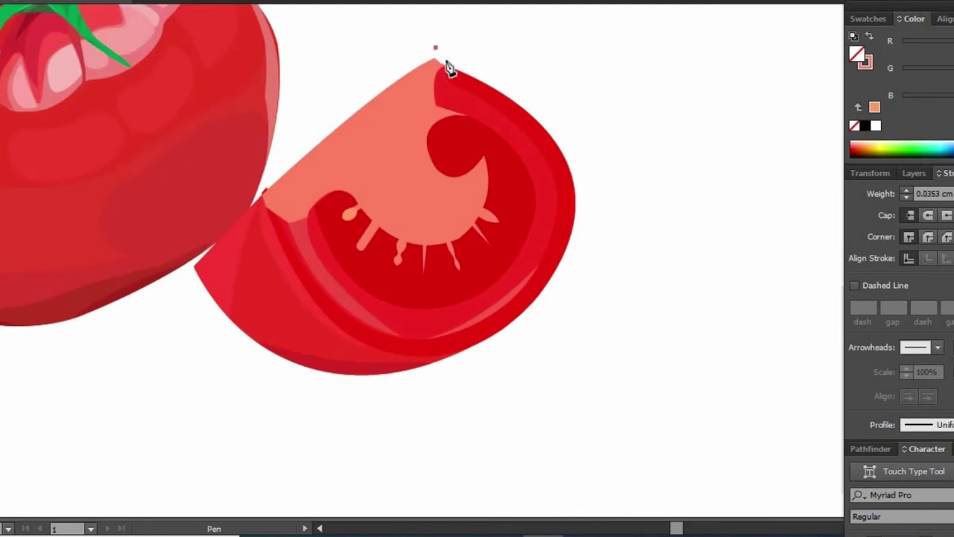
{"action": "double_click", "coordinate": [858, 54]}
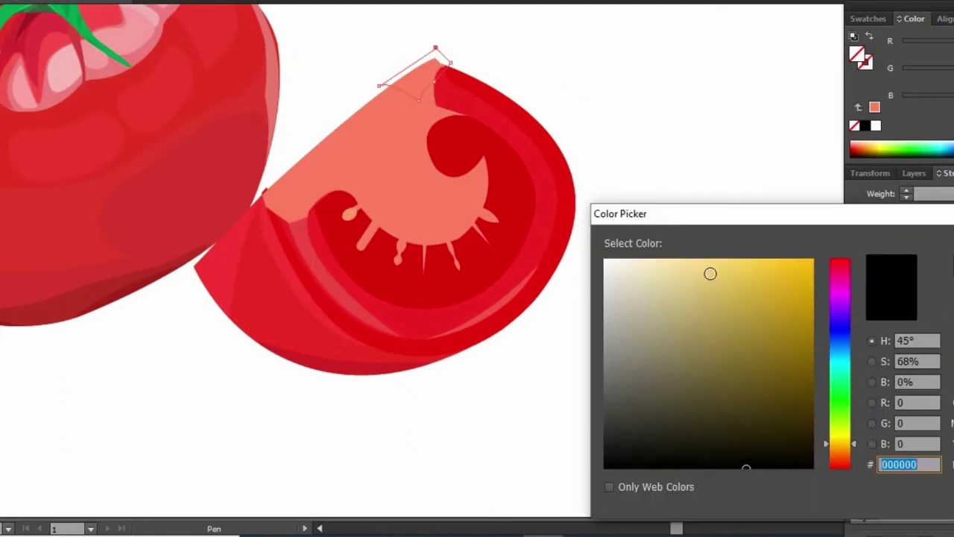
{"action": "type", "text": "F0D570"}
{"action": "key", "text": "Return"}
Adjust the yellow piece's anchors to fit the wedge tip
{"action": "key", "text": "shift+m"}
{"action": "left_click", "coordinate": [429, 63]}
{"action": "key", "text": "a"}
{"action": "key", "text": "ctrl+equal"}
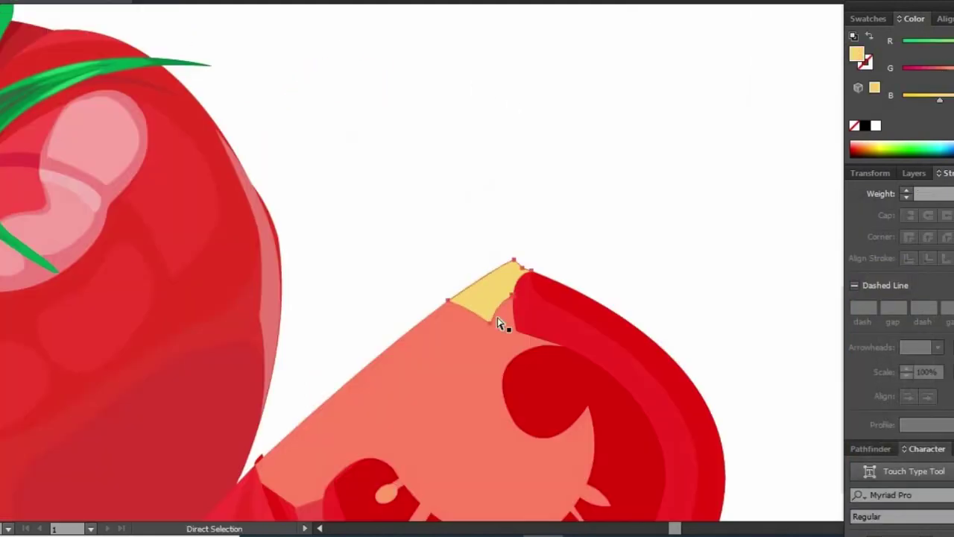
{"action": "left_click_drag", "start_coordinate": [424, 323], "coordinate": [425, 321]}
{"action": "left_click", "coordinate": [585, 265]}
{"action": "left_click_drag", "start_coordinate": [500, 271], "coordinate": [495, 277]}
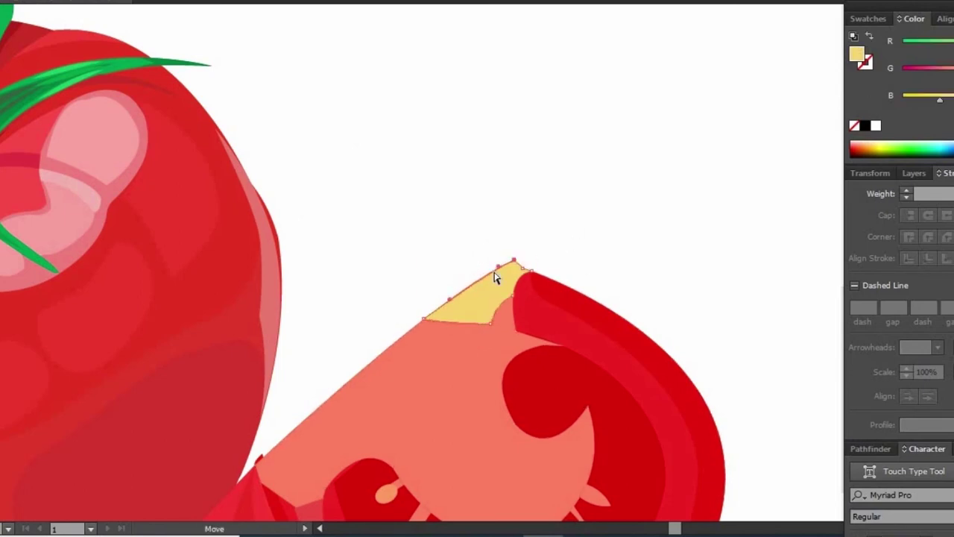
Draw a small light green cap shape over the wedge's pointed tip
{"action": "left_click", "coordinate": [552, 272]}
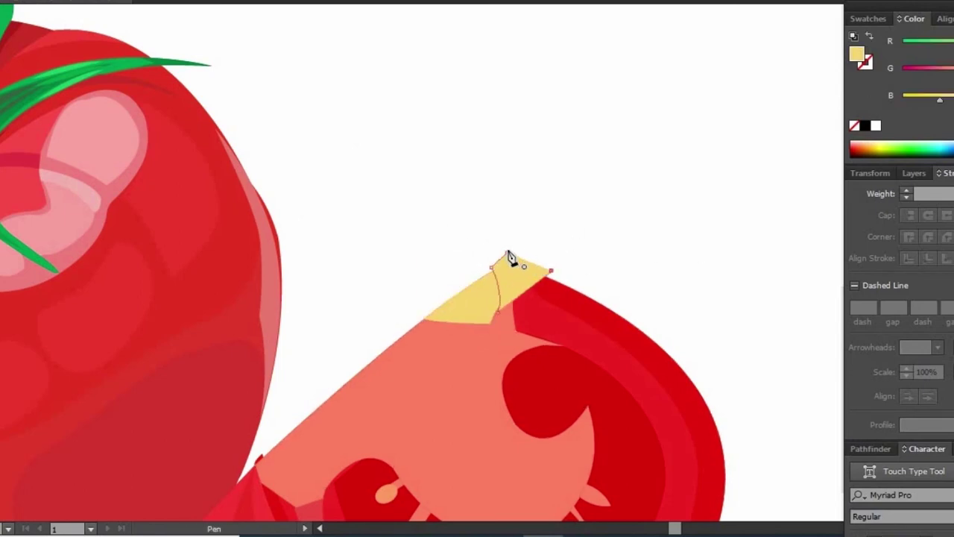
{"action": "left_click", "coordinate": [506, 254]}
{"action": "key", "text": "shift+m"}
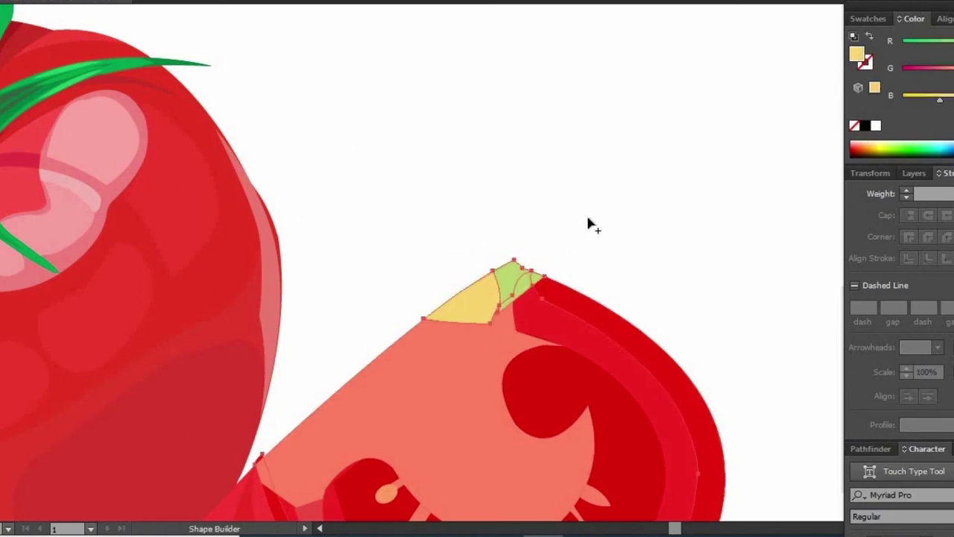
{"action": "key", "text": "a"}
{"action": "key", "text": "ctrl+minus"}
{"action": "left_click", "coordinate": [438, 232]}
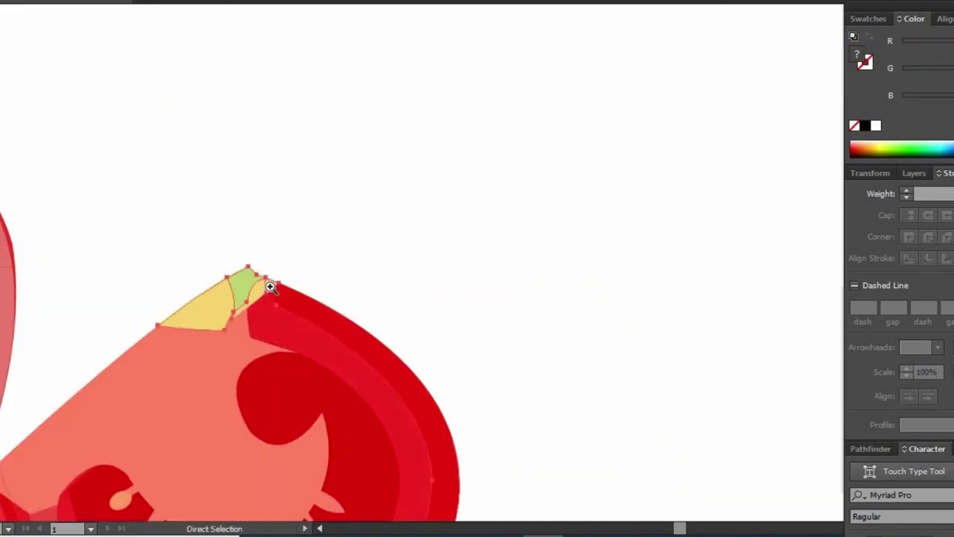
Merge the red regions and leftover slivers beside the green tip into the red rind
{"action": "left_click", "coordinate": [467, 255]}
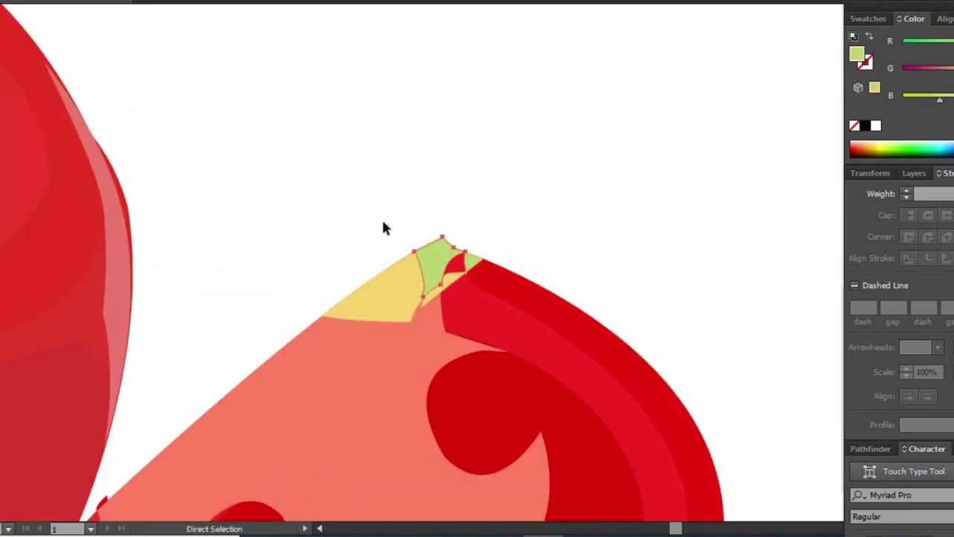
{"action": "key", "text": "ctrl+plus"}
{"action": "key", "text": "shift+m"}
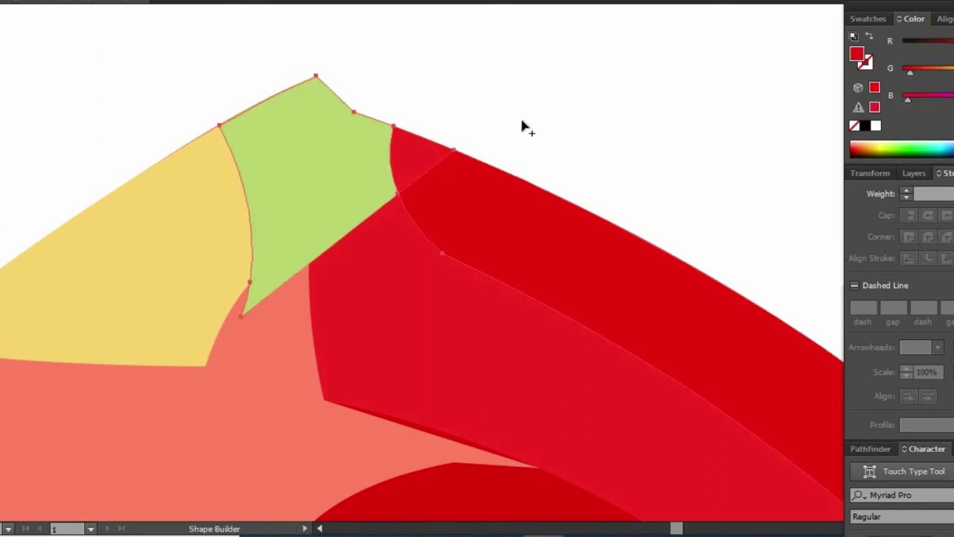
{"action": "left_click", "coordinate": [409, 164]}
{"action": "left_click", "coordinate": [7, 74]}
{"action": "left_click", "coordinate": [230, 222]}
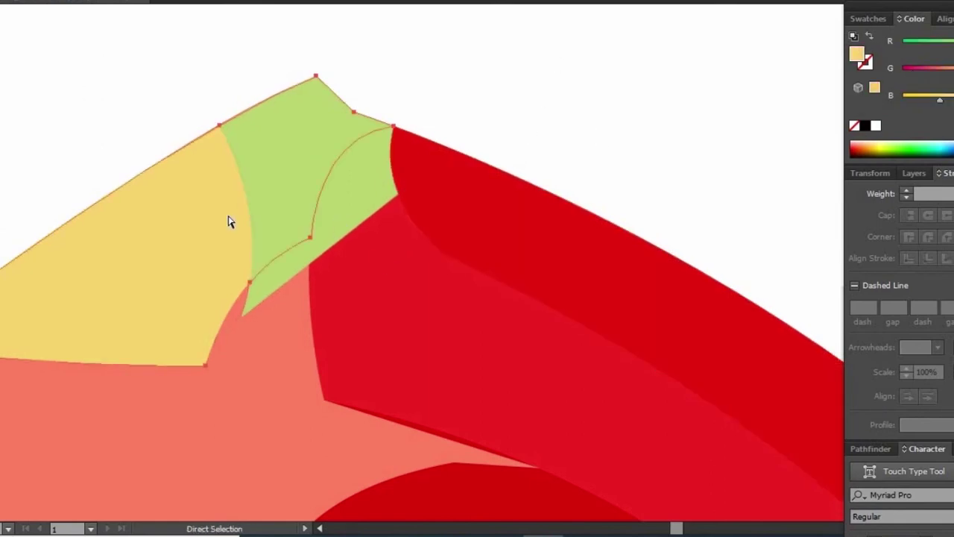
{"action": "key", "text": "shift+m"}
{"action": "left_click", "coordinate": [354, 187]}
{"action": "key", "text": "a"}
{"action": "key", "text": "ctrl+0"}
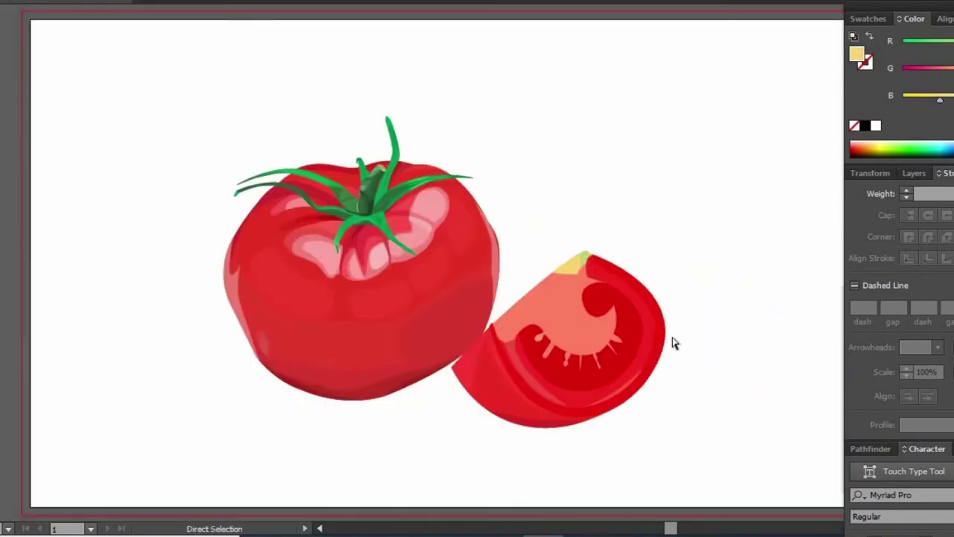
{"action": "key", "text": "ctrl+plus"}
{"action": "key", "text": "ctrl+plus"}
{"action": "key", "text": "ctrl+plus"}
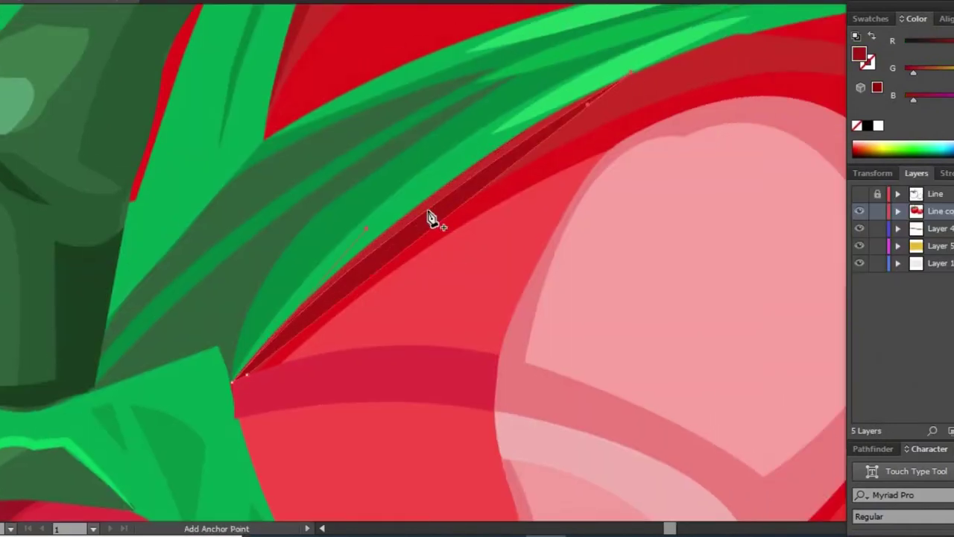
Reshape the dark-red strand under the sepal and give the shading path the tomato's red
{"action": "left_click", "coordinate": [514, 155]}
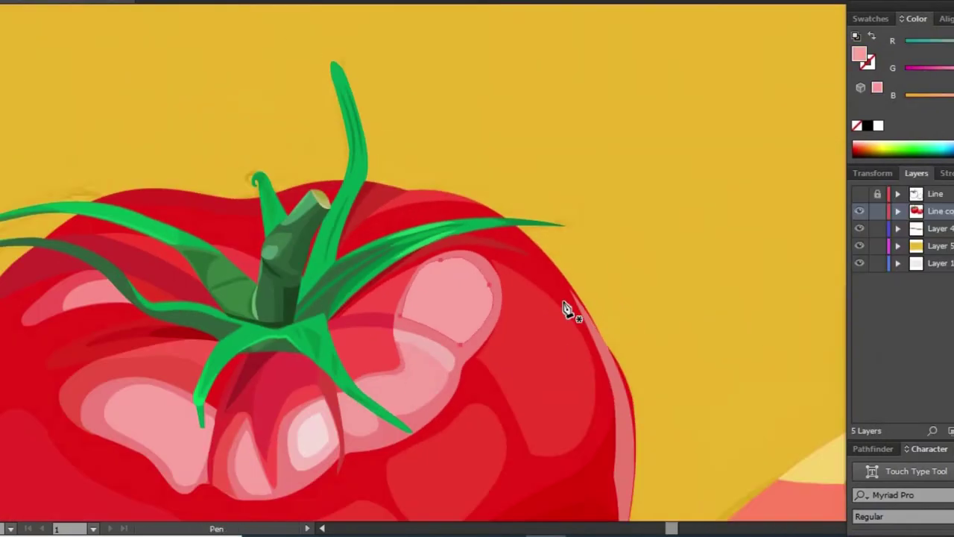
{"action": "scroll", "coordinate": [486, 320], "scroll_direction": "up", "scroll_amount": 3}
{"action": "scroll", "coordinate": [507, 311], "scroll_direction": "up", "scroll_amount": 3}
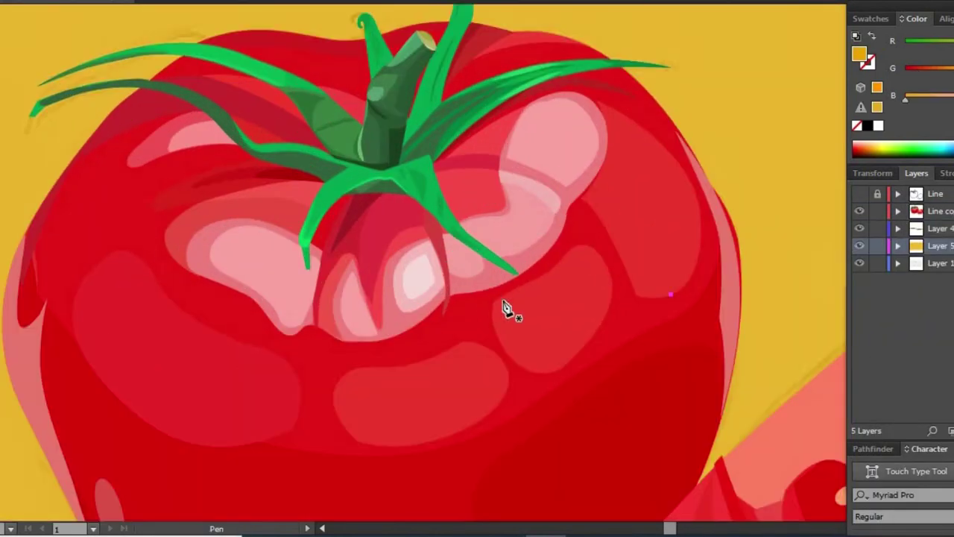
{"action": "scroll", "coordinate": [474, 272], "scroll_direction": "up", "scroll_amount": 2}
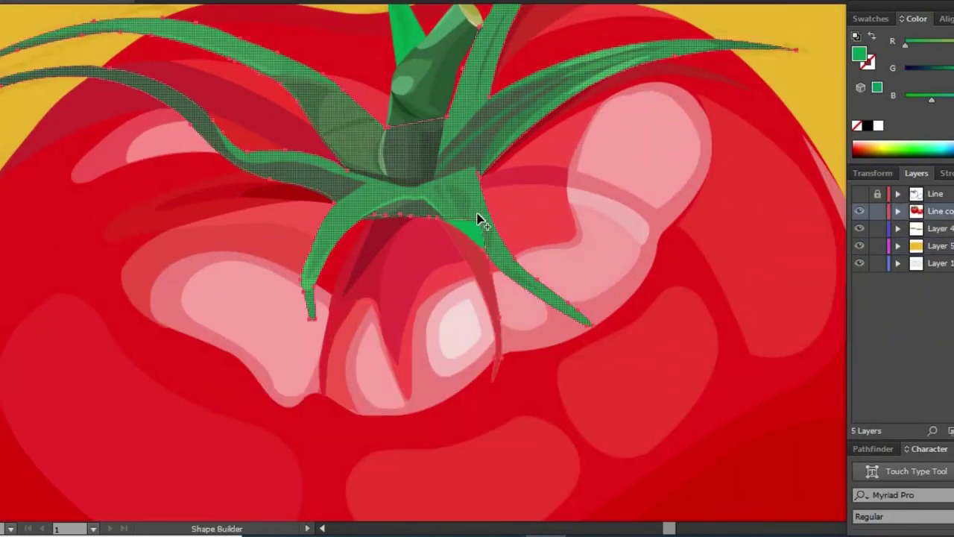
{"action": "left_click", "coordinate": [478, 257]}
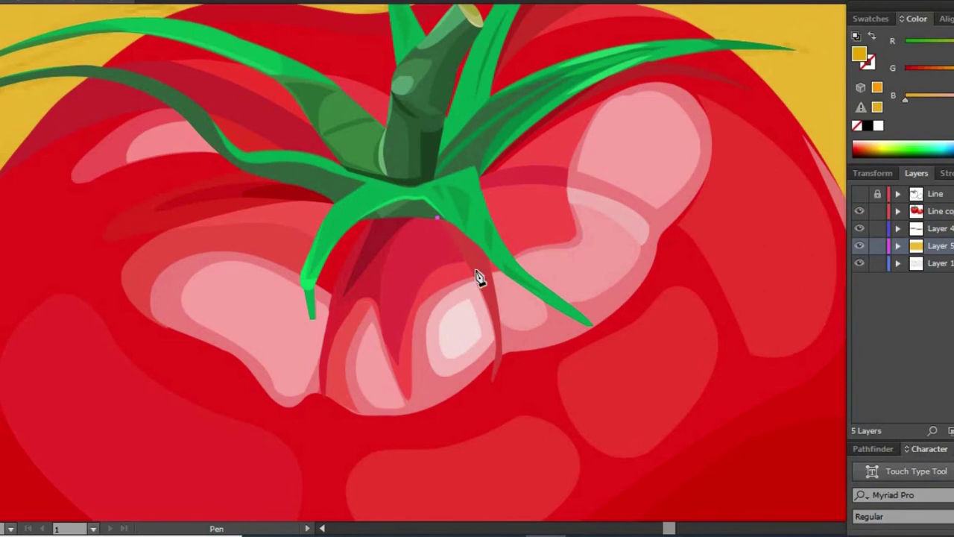
{"action": "key", "text": "i"}
{"action": "left_click", "coordinate": [442, 226]}
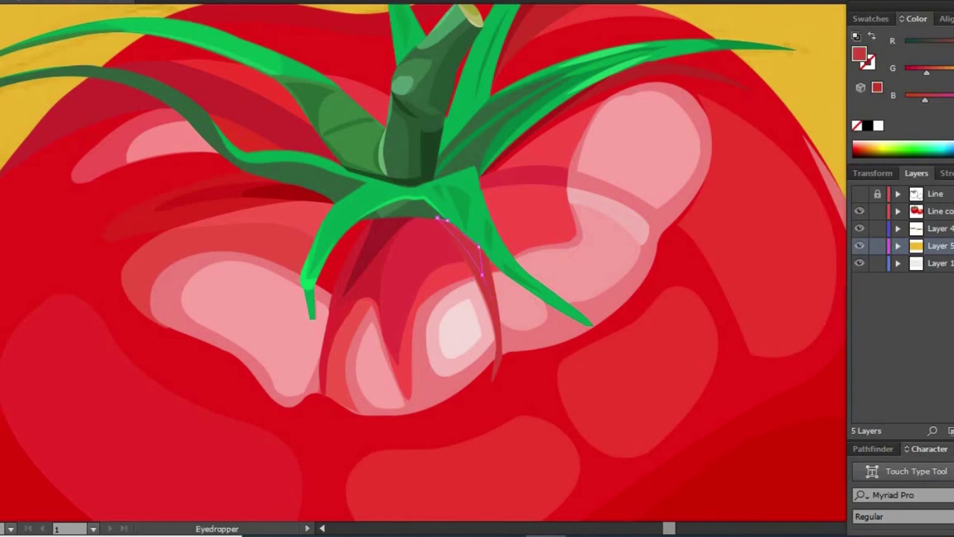
Check the strands in Outline view and reshape another strand beneath the sepal
{"action": "key", "text": "a"}
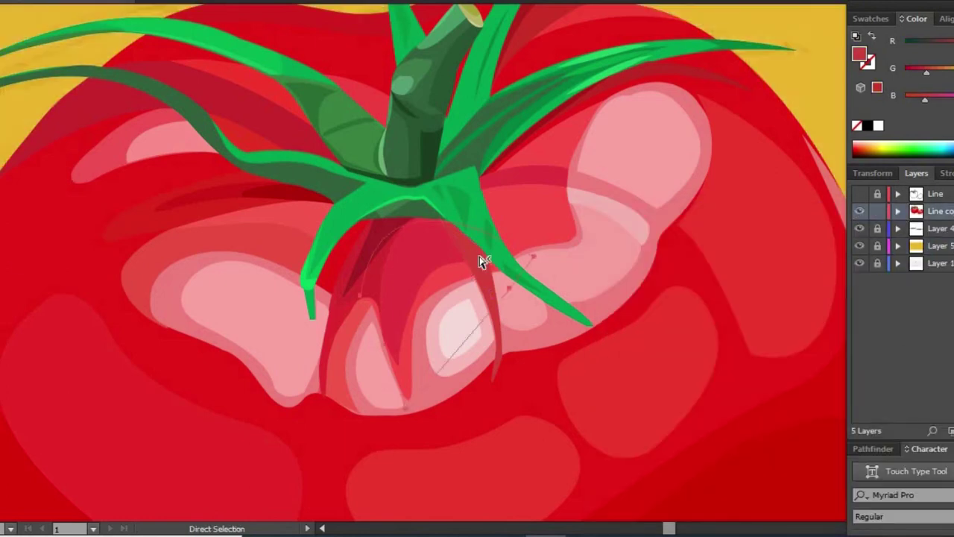
{"action": "key", "text": "ctrl+y"}
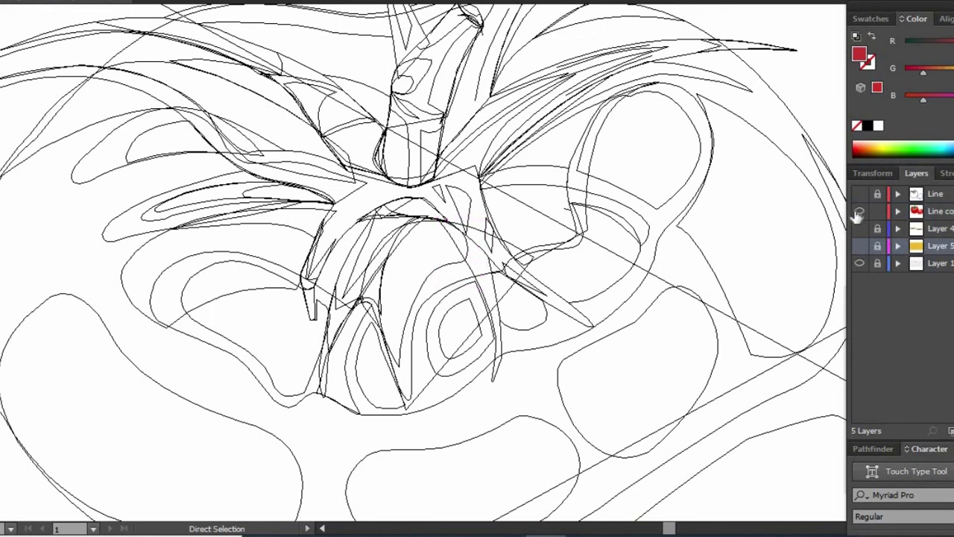
{"action": "key", "text": "ctrl+y"}
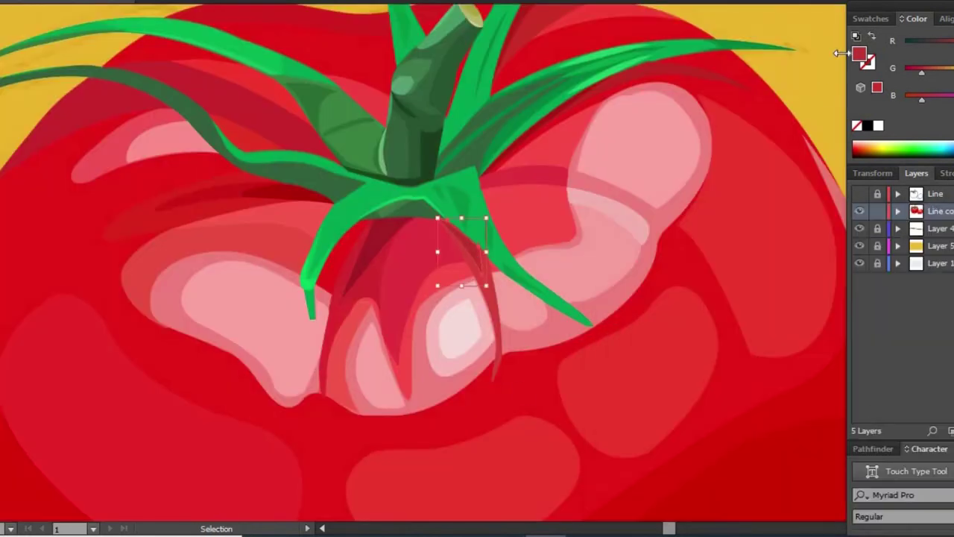
{"action": "key", "text": "ctrl+0"}
{"action": "scroll", "coordinate": [495, 277], "scroll_direction": "up", "scroll_amount": 5, "text": "alt"}
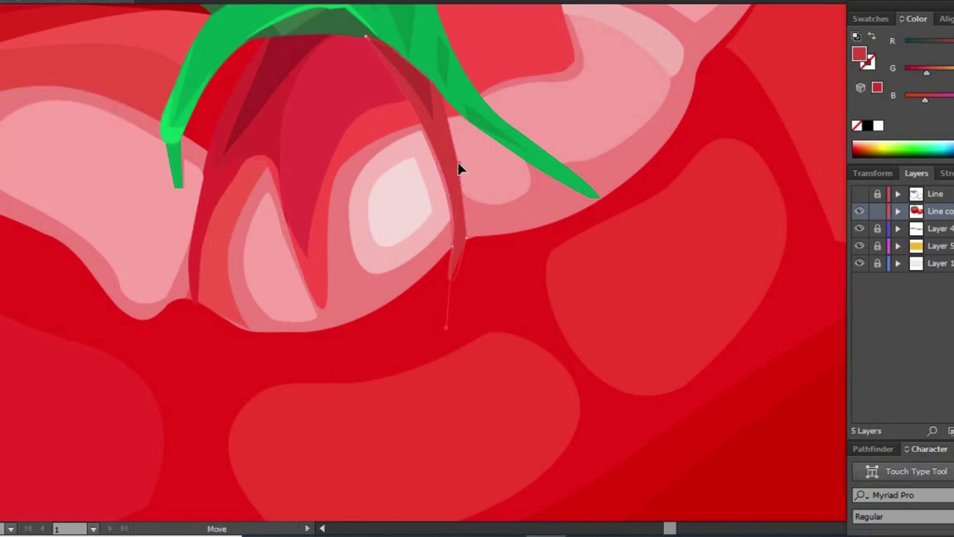
{"action": "left_click", "coordinate": [452, 281]}
{"action": "scroll", "coordinate": [465, 248], "scroll_direction": "up", "scroll_amount": 1}
{"action": "left_click", "coordinate": [465, 248]}
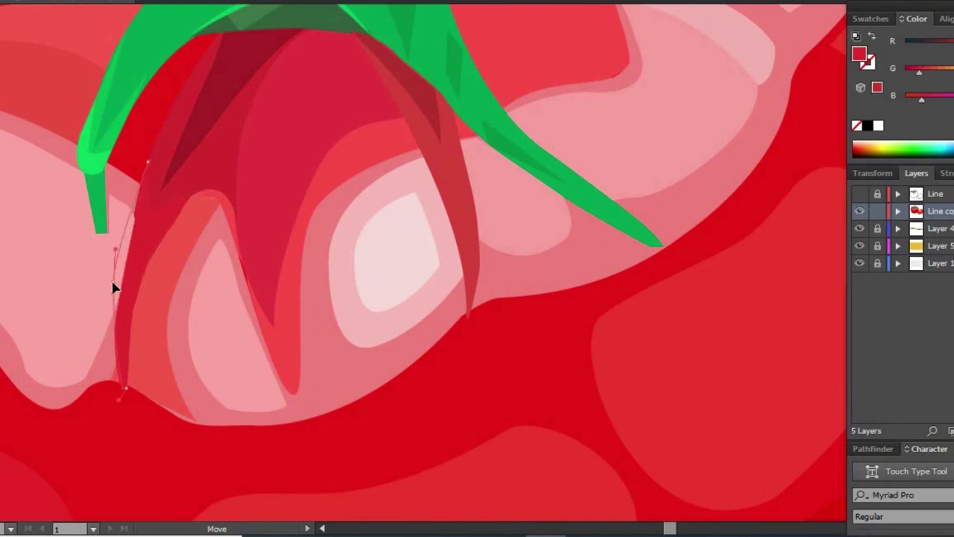
{"action": "scroll", "coordinate": [560, 267], "scroll_direction": "down", "scroll_amount": 3}
{"action": "scroll", "coordinate": [291, 230], "scroll_direction": "up", "scroll_amount": 2}
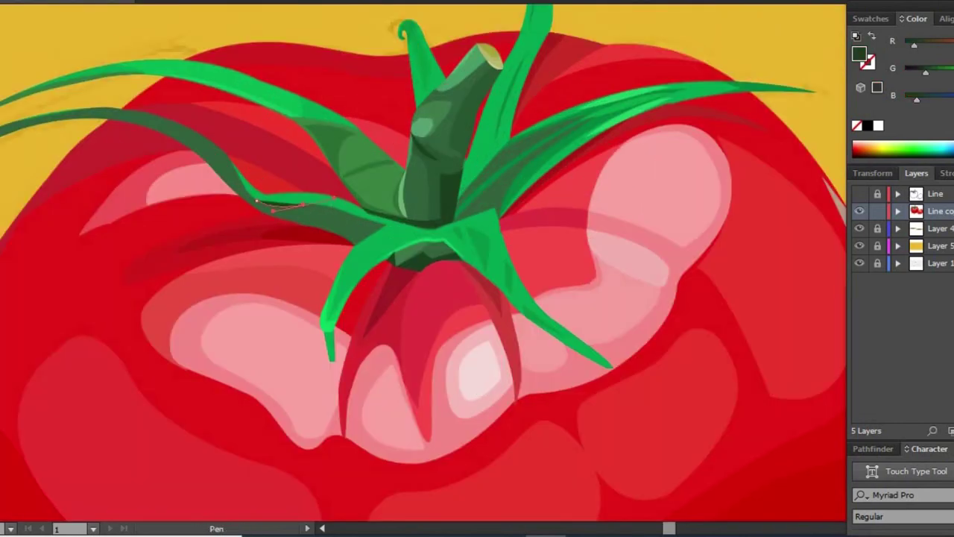
Swap fill and stroke so the stem line gets a bright green stroke
{"action": "key", "text": "shift+x"}
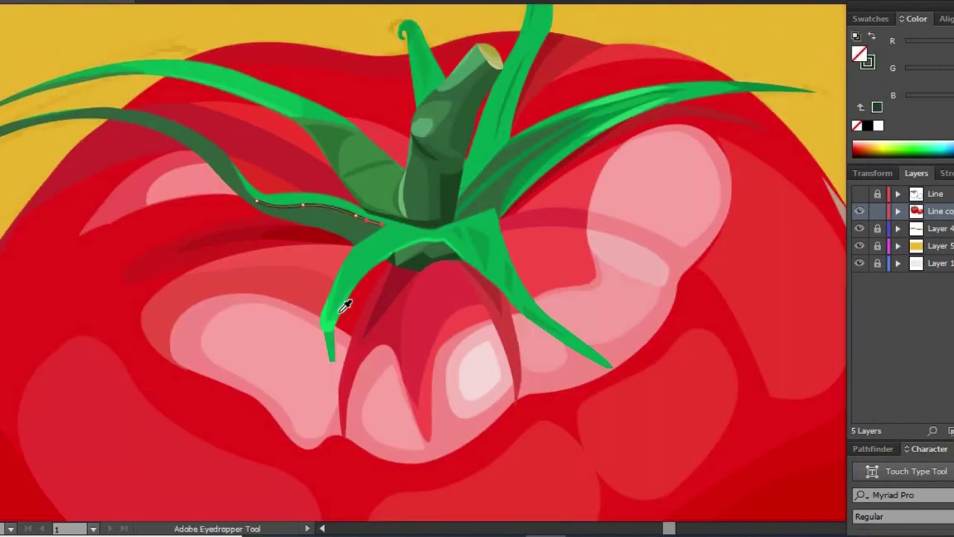
{"action": "left_click", "coordinate": [341, 309]}
{"action": "key", "text": "ctrl+F10"}
{"action": "scroll", "coordinate": [458, 276], "scroll_direction": "up", "scroll_amount": 2}
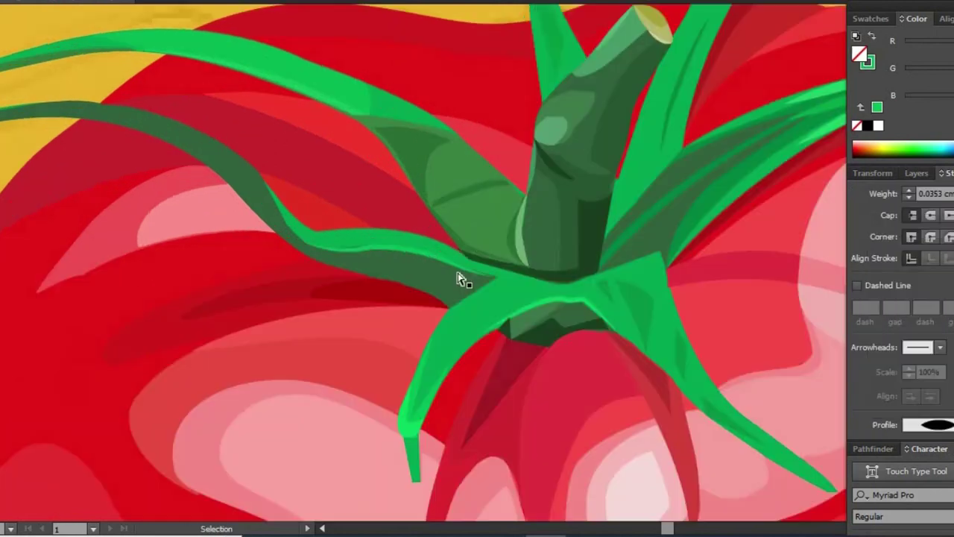
{"action": "left_click", "coordinate": [238, 315]}
{"action": "scroll", "coordinate": [358, 156], "scroll_direction": "down", "scroll_amount": 1}
{"action": "scroll", "coordinate": [418, 218], "scroll_direction": "up", "scroll_amount": 1}
Add a small oval knot to the stem with the Ellipse tool
{"action": "key", "text": "l"}
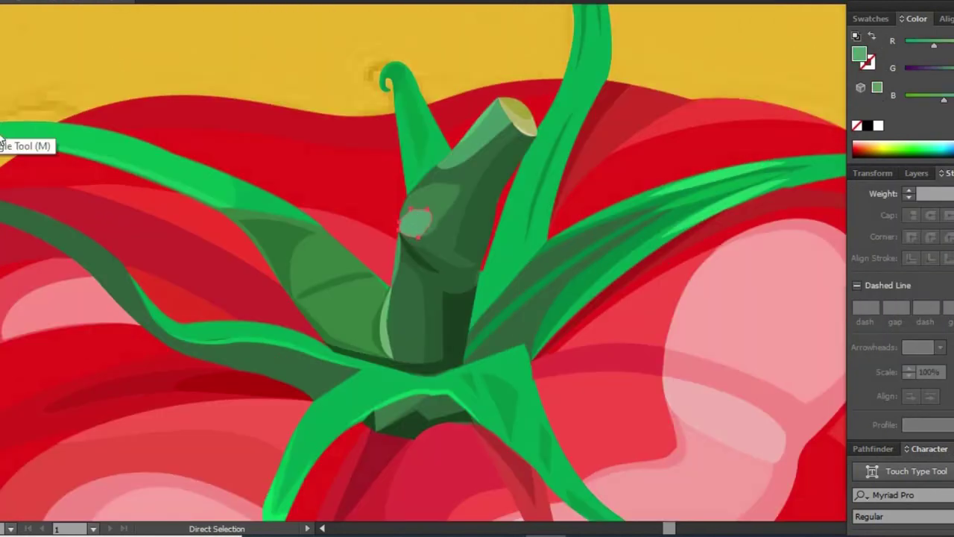
{"action": "key", "text": "a"}
{"action": "scroll", "coordinate": [567, 283], "scroll_direction": "up", "scroll_amount": 3}
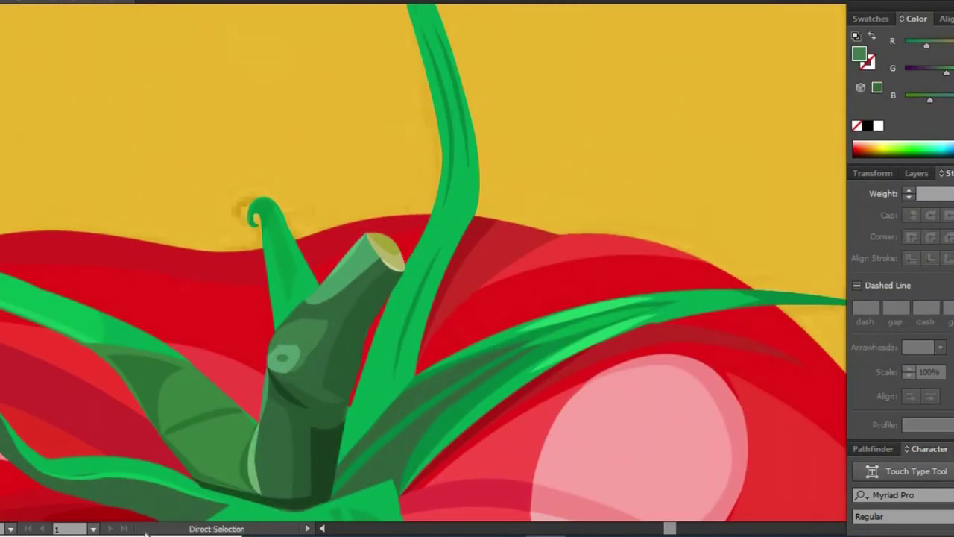
{"action": "scroll", "coordinate": [618, 208], "scroll_direction": "up", "scroll_amount": 2}
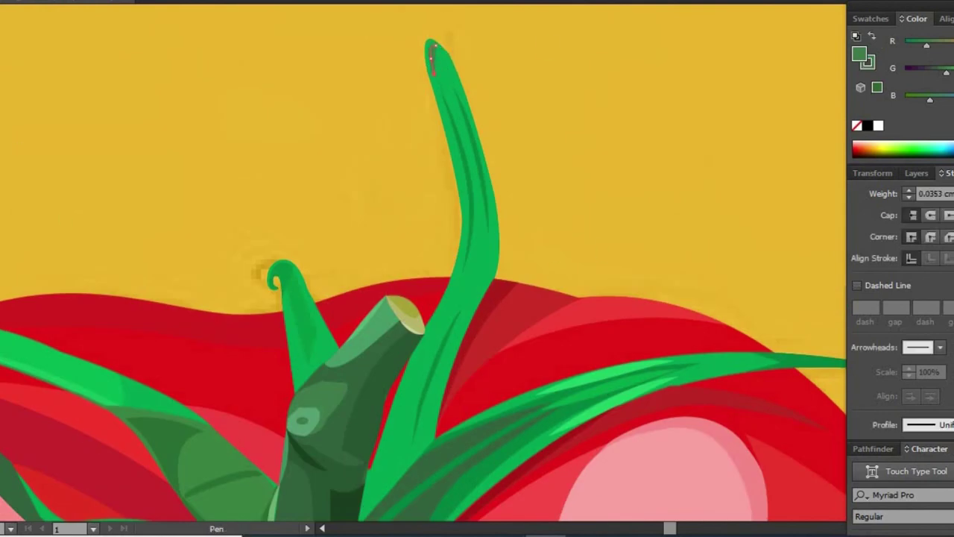
{"action": "scroll", "coordinate": [596, 223], "scroll_direction": "down", "scroll_amount": 2}
{"action": "scroll", "coordinate": [597, 224], "scroll_direction": "left", "scroll_amount": 2}
Fill the small curled leaf with dark green 038E42
{"action": "left_click", "coordinate": [410, 179], "text": "ctrl"}
{"action": "double_click", "coordinate": [860, 54]}
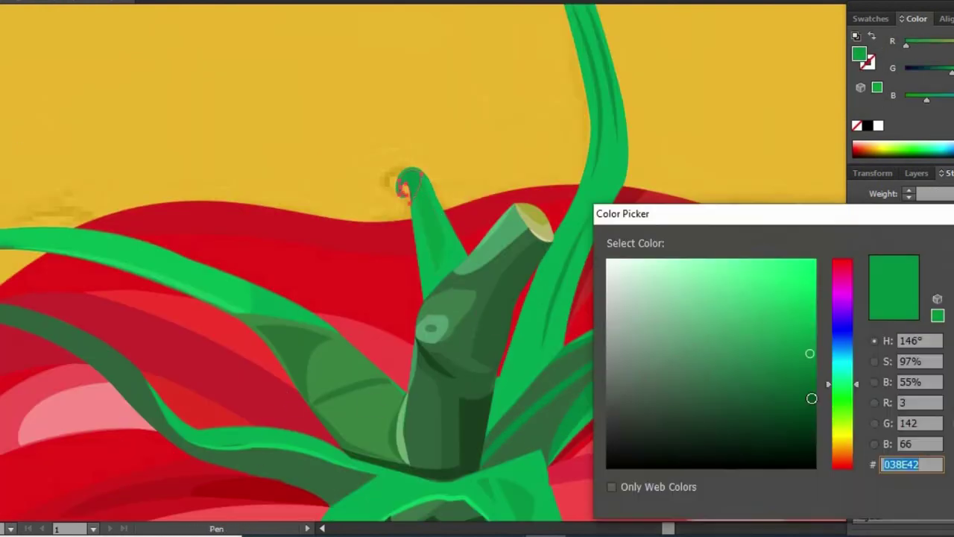
{"action": "key", "text": "Return"}
{"action": "key", "text": "a"}
{"action": "key", "text": "ctrl+minus"}
{"action": "key", "text": "ctrl+minus"}
{"action": "scroll", "coordinate": [428, 293], "scroll_direction": "up", "scroll_amount": 2}
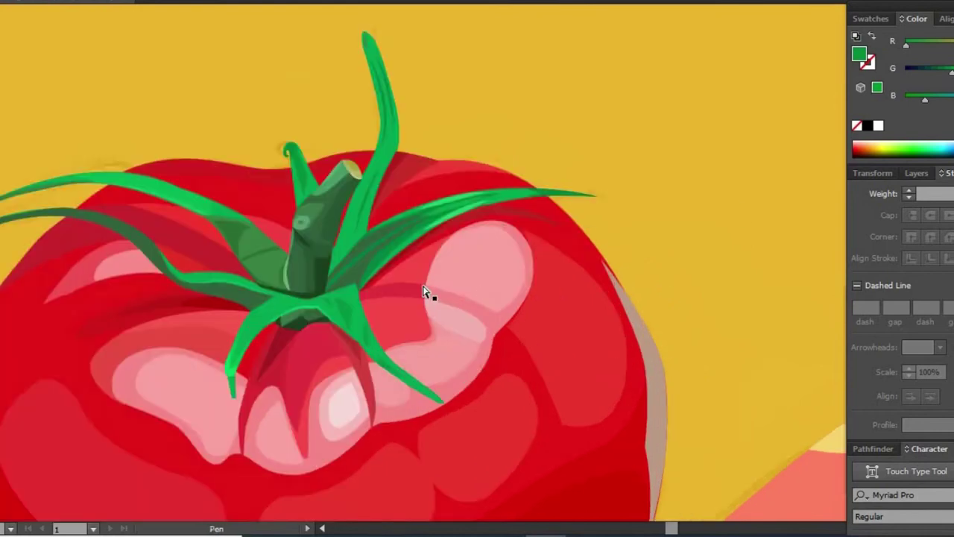
{"action": "scroll", "coordinate": [428, 294], "scroll_direction": "down", "scroll_amount": 3}
{"action": "key", "text": "p"}
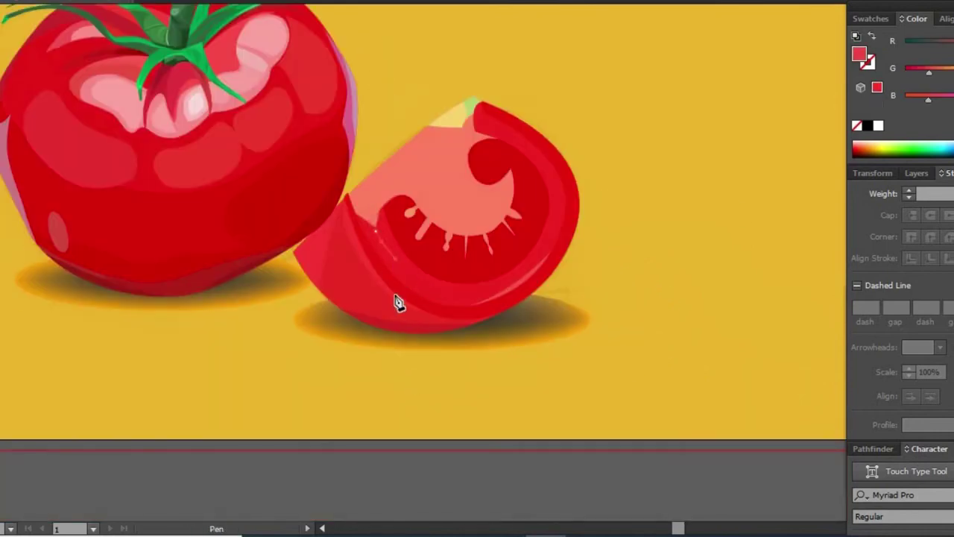
Draw a thin highlight path along the tomato wedge's lower rind
{"action": "left_click", "coordinate": [416, 280]}
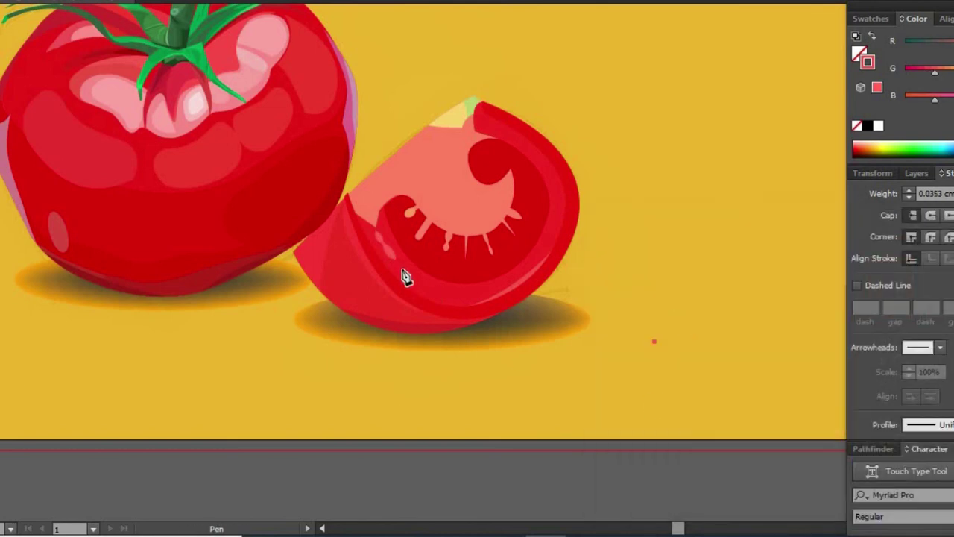
{"action": "key", "text": "a"}
{"action": "scroll", "coordinate": [460, 332], "scroll_direction": "up", "scroll_amount": 2}
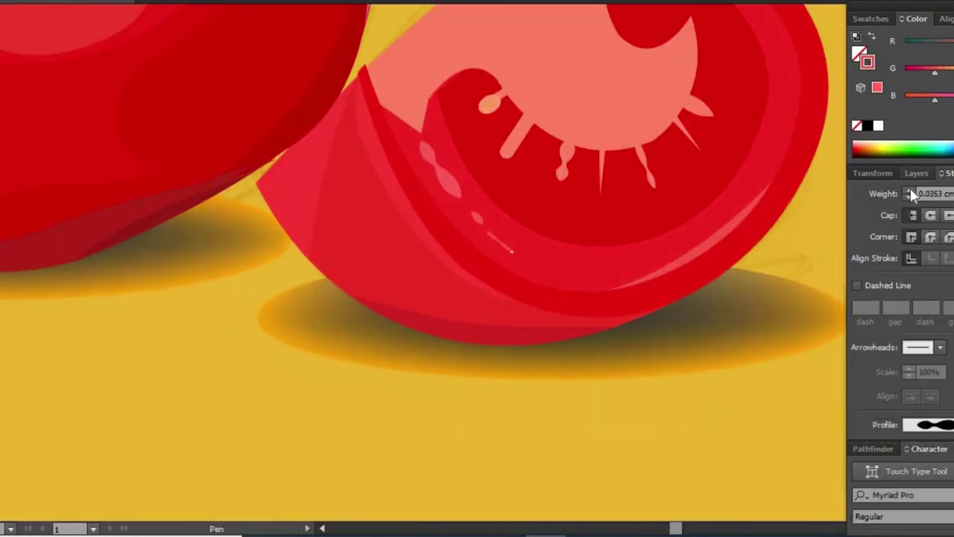
{"action": "left_click_drag", "start_coordinate": [711, 303], "coordinate": [645, 351]}
{"action": "left_click", "coordinate": [543, 315]}
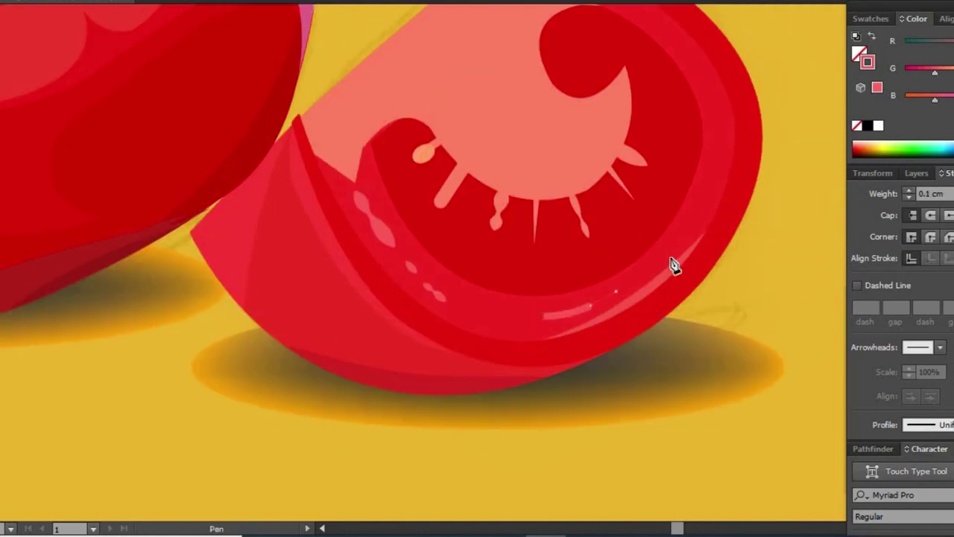
{"action": "left_click", "coordinate": [694, 233]}
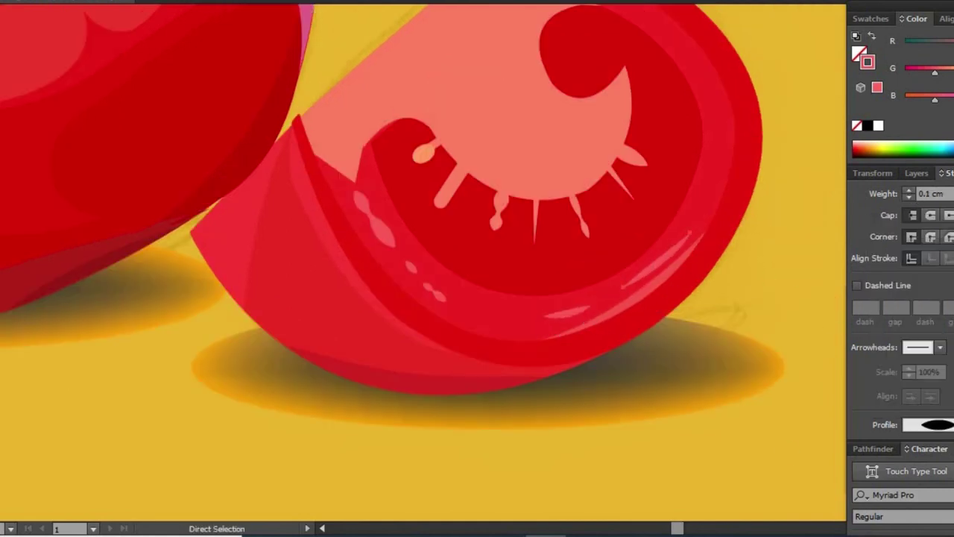
Colour the highlight stroke orange #f9a05c and eyedropper the tapered style onto the lower highlight
{"action": "double_click", "coordinate": [868, 61]}
{"action": "type", "text": "f9a05c"}
{"action": "key", "text": "Return"}
{"action": "key", "text": "i"}
{"action": "left_click", "coordinate": [660, 259]}
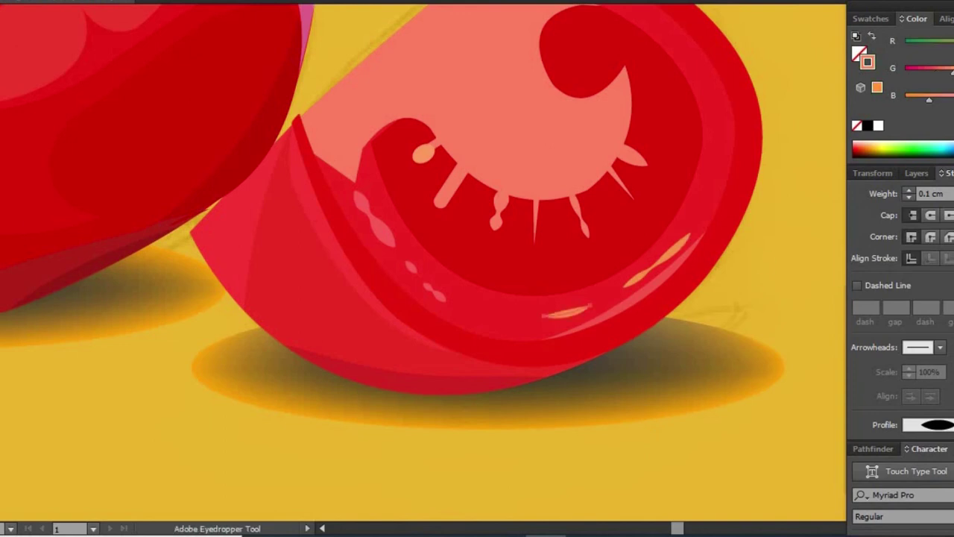
Draw a curved highlight stroke along the wedge's upper-right edge
{"action": "left_click_drag", "start_coordinate": [504, 252], "coordinate": [426, 334]}
{"action": "key", "text": "p"}
{"action": "left_click_drag", "start_coordinate": [653, 214], "coordinate": [662, 316]}
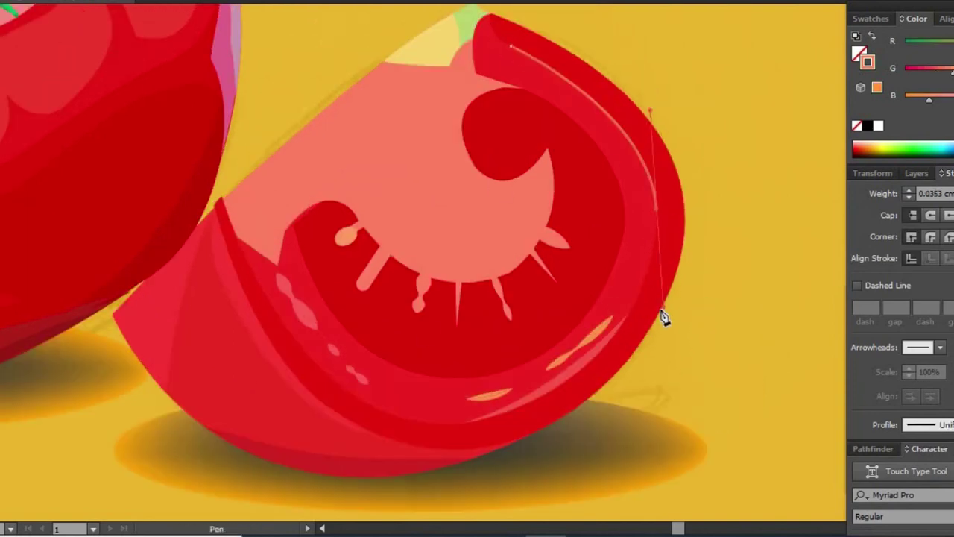
{"action": "left_click", "coordinate": [910, 191]}
{"action": "type", "text": "0.1"}
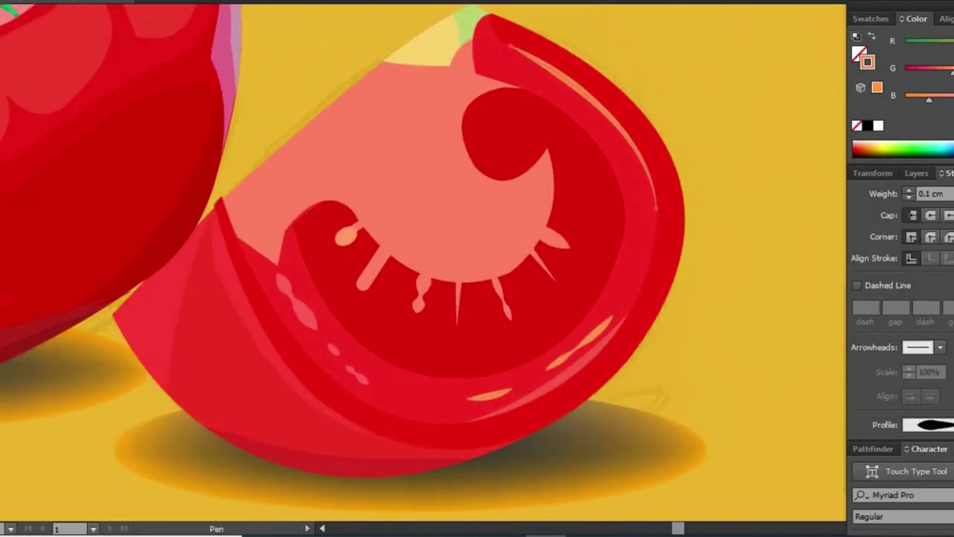
{"action": "key", "text": "a"}
{"action": "key", "text": "ctrl+minus"}
{"action": "key", "text": "ctrl+plus"}
Select all the pale flesh shapes and recolour them a warmer orange, FFB164
{"action": "left_click", "coordinate": [474, 255]}
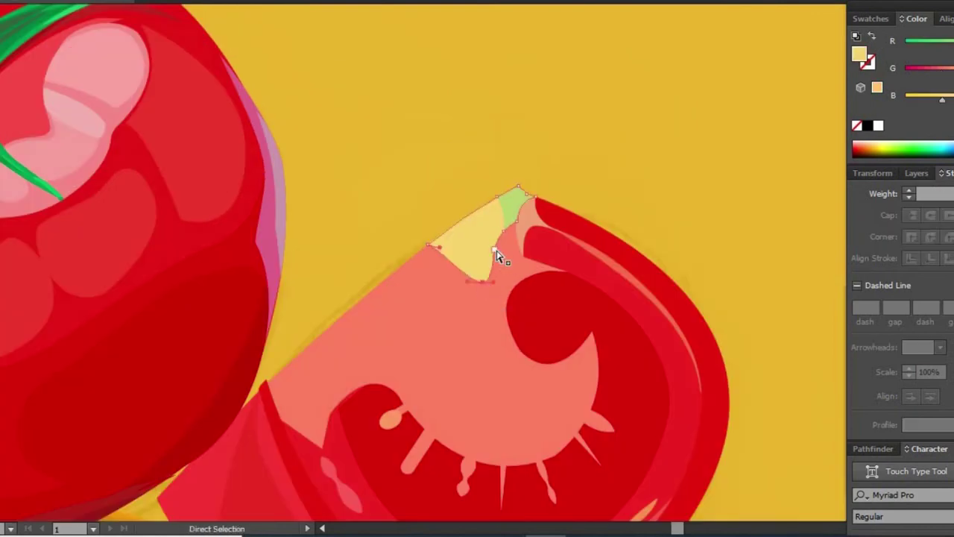
{"action": "left_click", "coordinate": [524, 283]}
{"action": "left_click", "coordinate": [506, 267]}
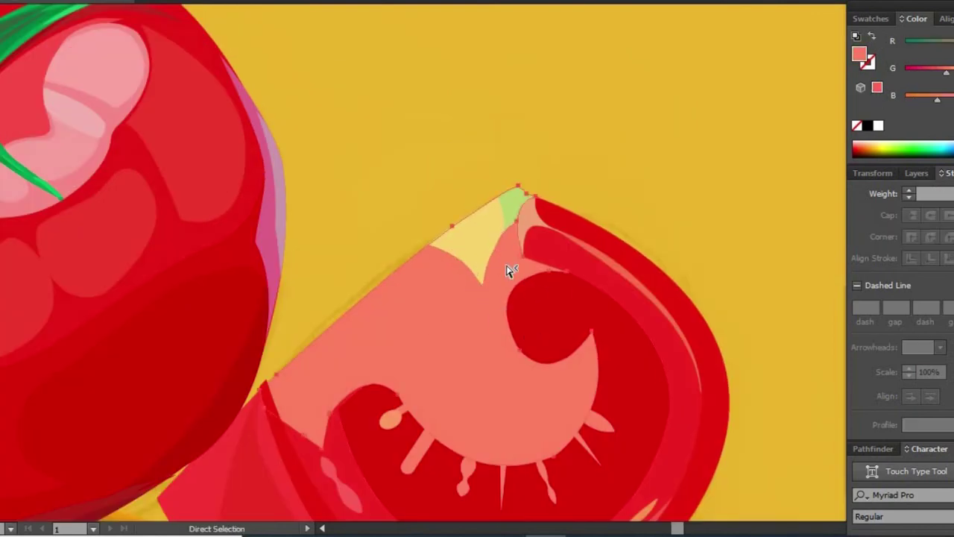
{"action": "left_click", "coordinate": [743, 156]}
{"action": "key", "text": "ctrl+a"}
{"action": "key", "text": "p"}
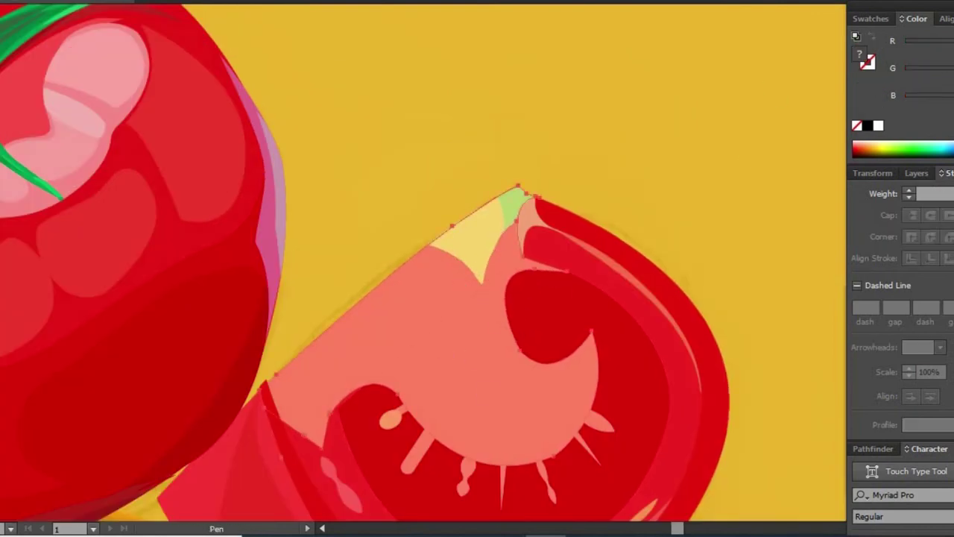
{"action": "double_click", "coordinate": [860, 54]}
{"action": "type", "text": "FF9364"}
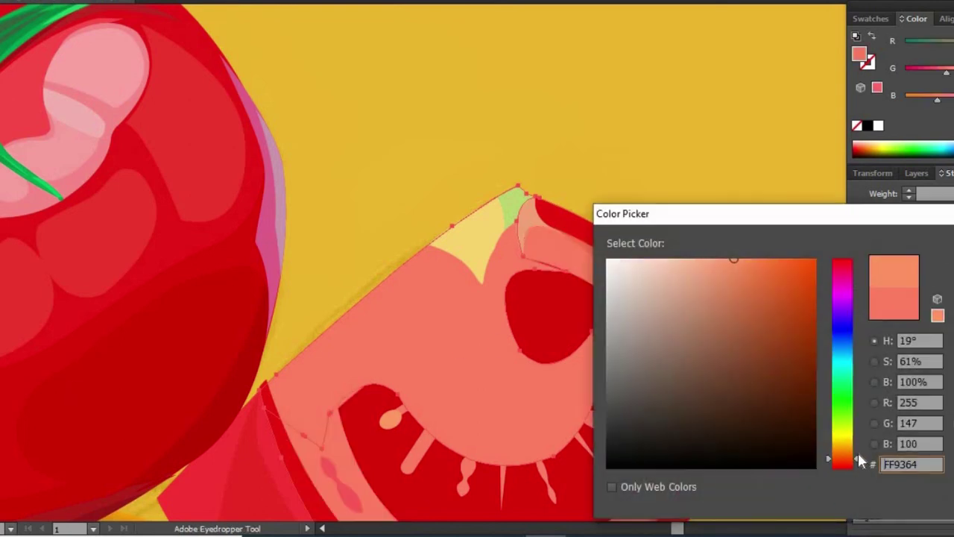
{"action": "key", "text": "Return"}
{"action": "double_click", "coordinate": [860, 54]}
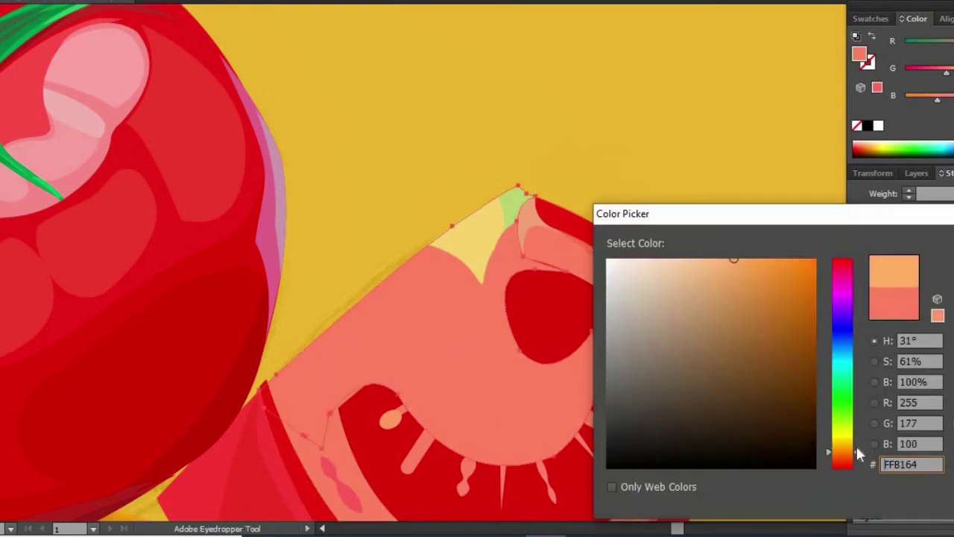
{"action": "key", "text": "Return"}
Sample the wedge's red and change it to a brighter red, #EA2626
{"action": "key", "text": "ctrl+shift+a"}
{"action": "key", "text": "a"}
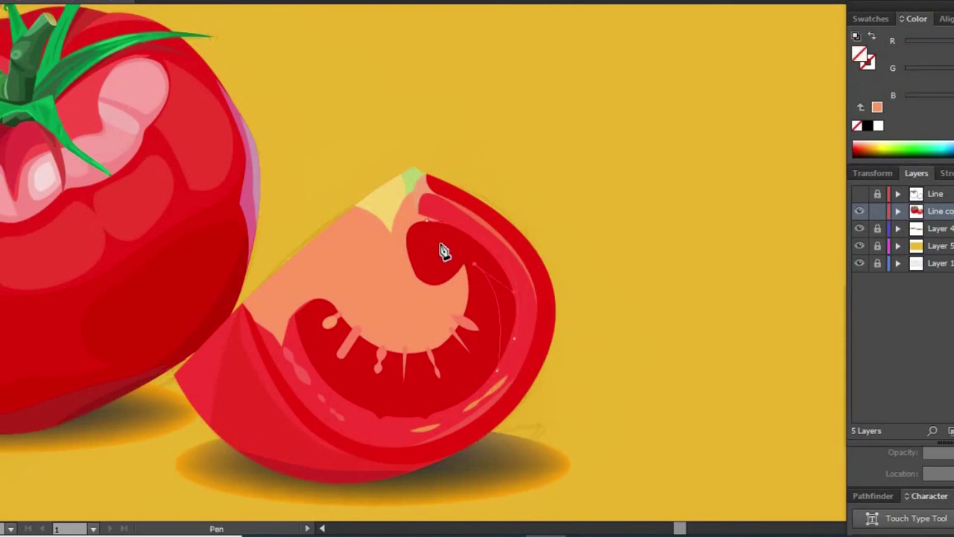
{"action": "key", "text": "i"}
{"action": "left_click", "coordinate": [511, 261]}
{"action": "double_click", "coordinate": [860, 53]}
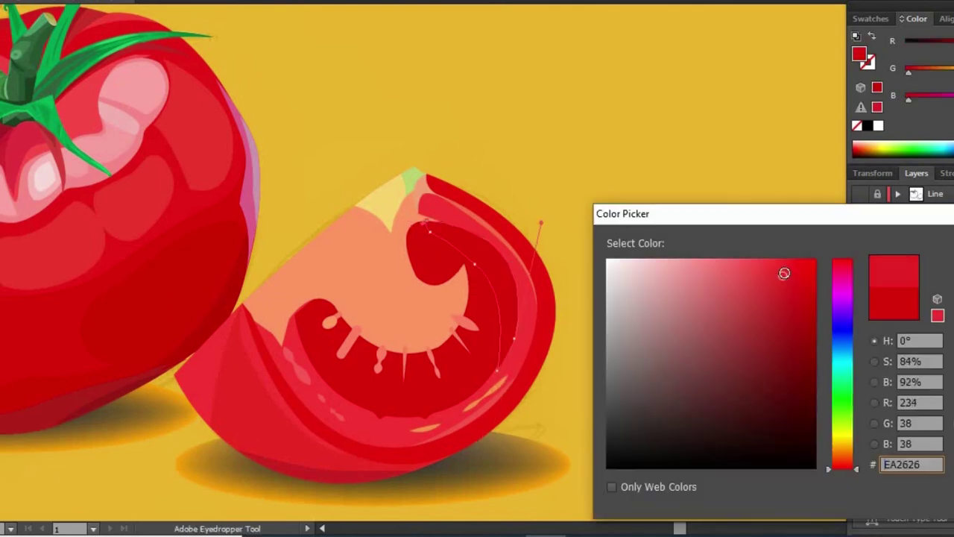
{"action": "left_click", "coordinate": [783, 274]}
{"action": "key", "text": "Return"}
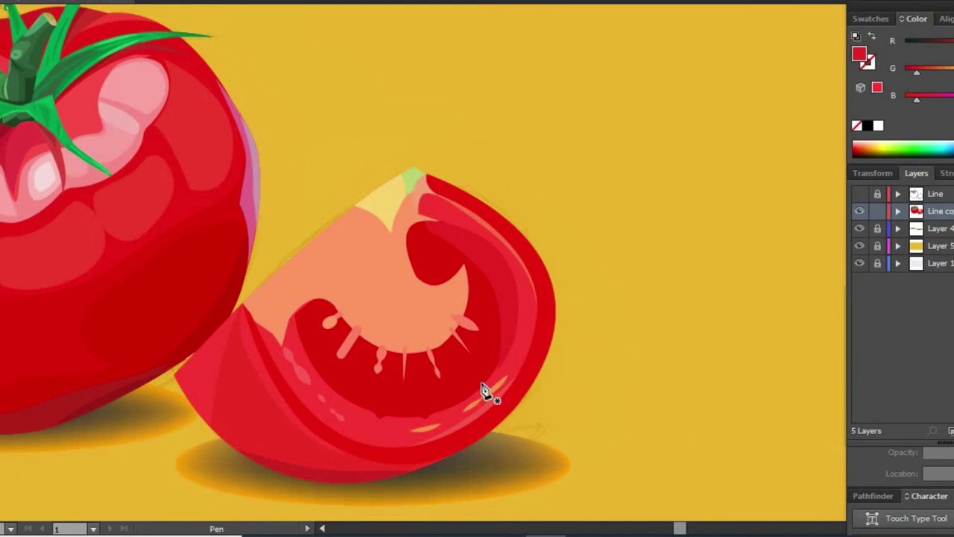
Swap fill and stroke to a red outline and draw a short highlight stroke on the inner flesh
{"action": "scroll", "coordinate": [514, 404], "scroll_direction": "up", "scroll_amount": 2}
{"action": "left_click", "coordinate": [359, 300], "text": "ctrl"}
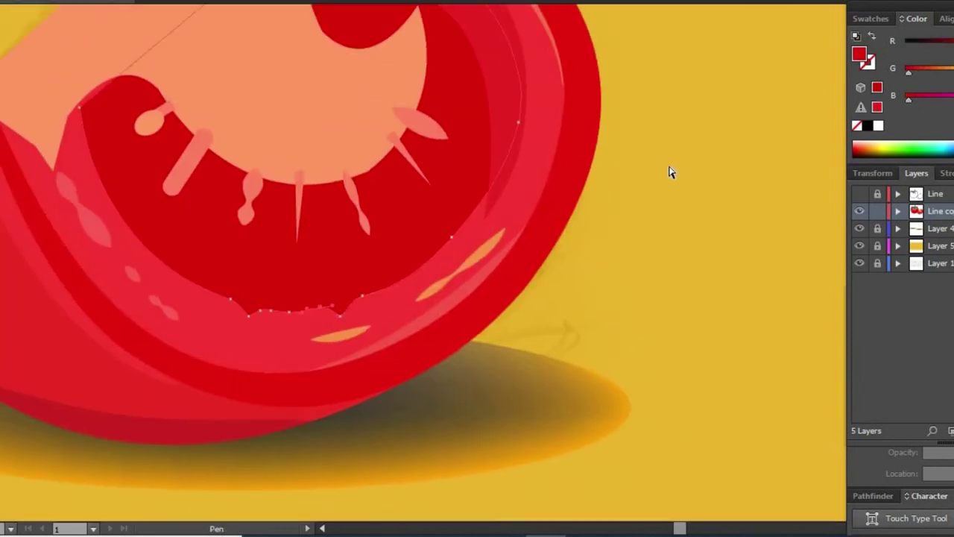
{"action": "left_click", "coordinate": [619, 179], "text": "ctrl"}
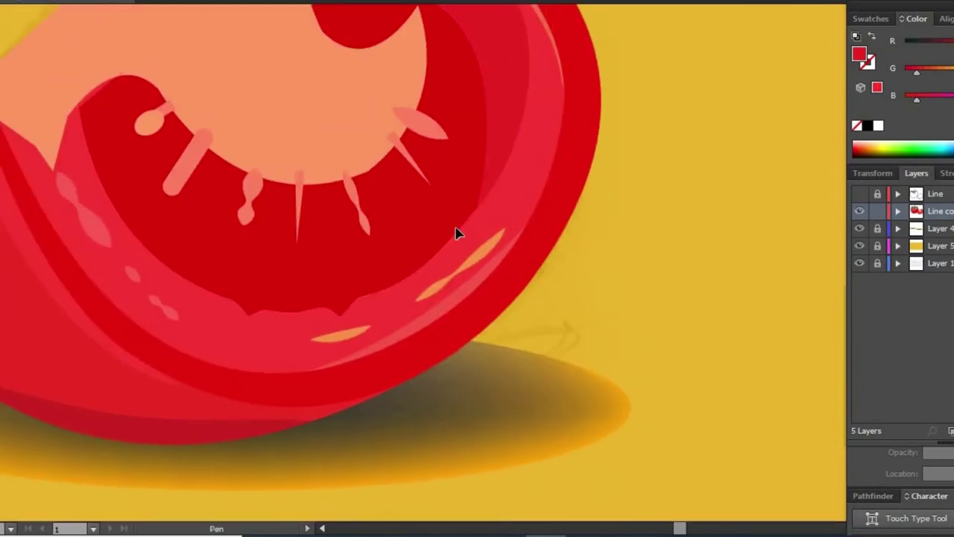
{"action": "key", "text": "shift+x"}
{"action": "key", "text": "ctrl+F10"}
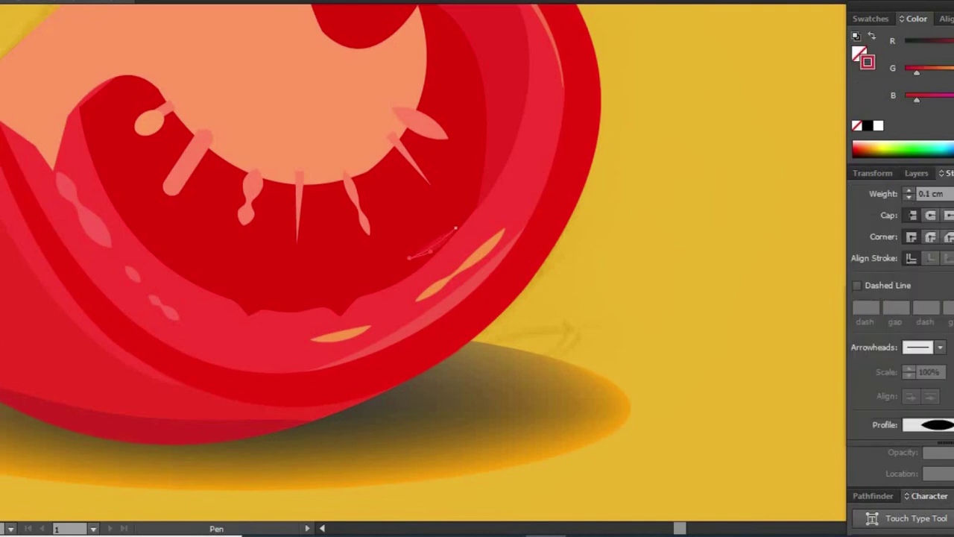
{"action": "scroll", "coordinate": [656, 433], "scroll_direction": "up", "scroll_amount": 3}
{"action": "left_click", "coordinate": [528, 214]}
{"action": "left_click", "coordinate": [520, 281]}
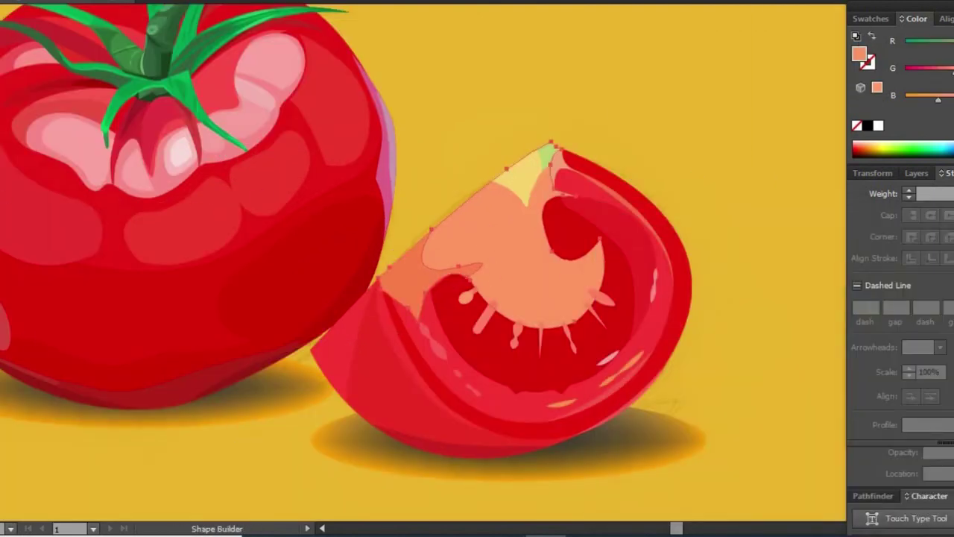
Add a spike point to the orange flesh edge
{"action": "left_click", "coordinate": [561, 289]}
{"action": "left_click", "coordinate": [569, 299]}
{"action": "key", "text": "p"}
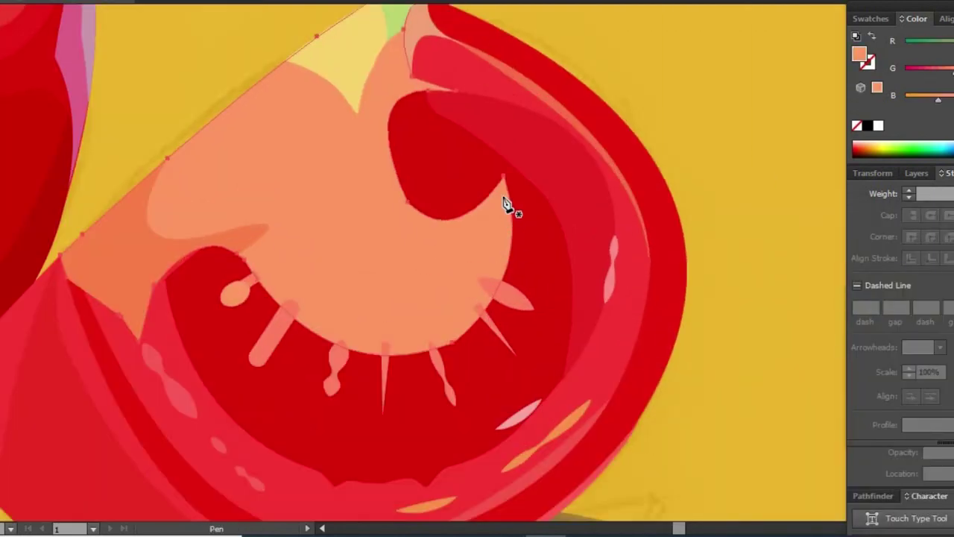
{"action": "left_click", "coordinate": [493, 241]}
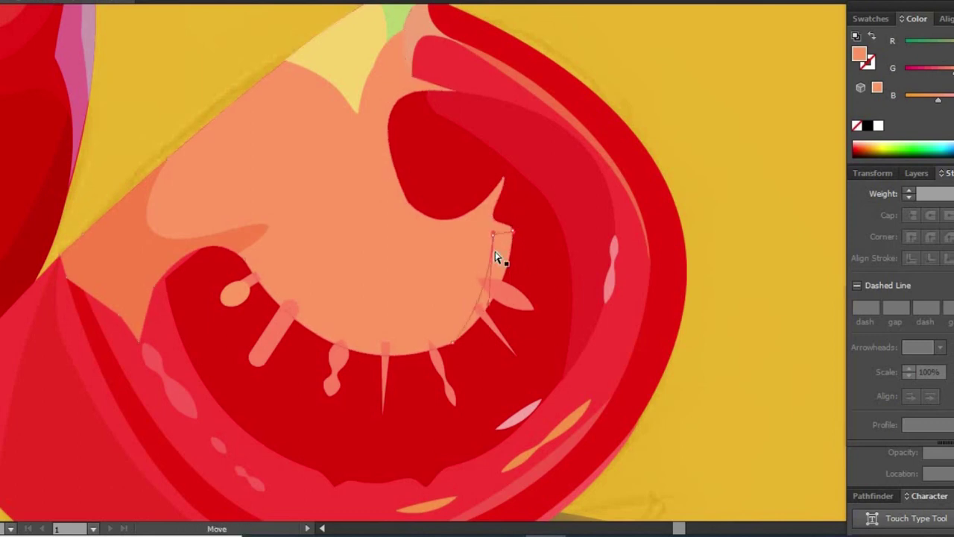
{"action": "left_click", "coordinate": [506, 260]}
{"action": "key", "text": "ctrl+shift+a"}
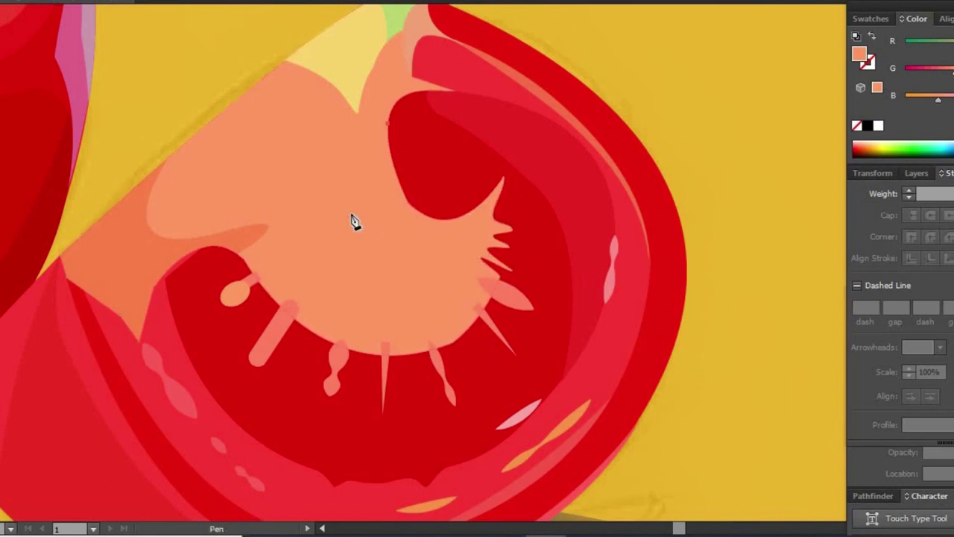
Draw a curved core shape over the red flesh and fill it darker salmon
{"action": "left_click", "coordinate": [356, 218]}
{"action": "left_click_drag", "start_coordinate": [399, 356], "coordinate": [472, 390]}
{"action": "left_click", "coordinate": [522, 317]}
{"action": "left_click", "coordinate": [388, 123]}
{"action": "double_click", "coordinate": [858, 54]}
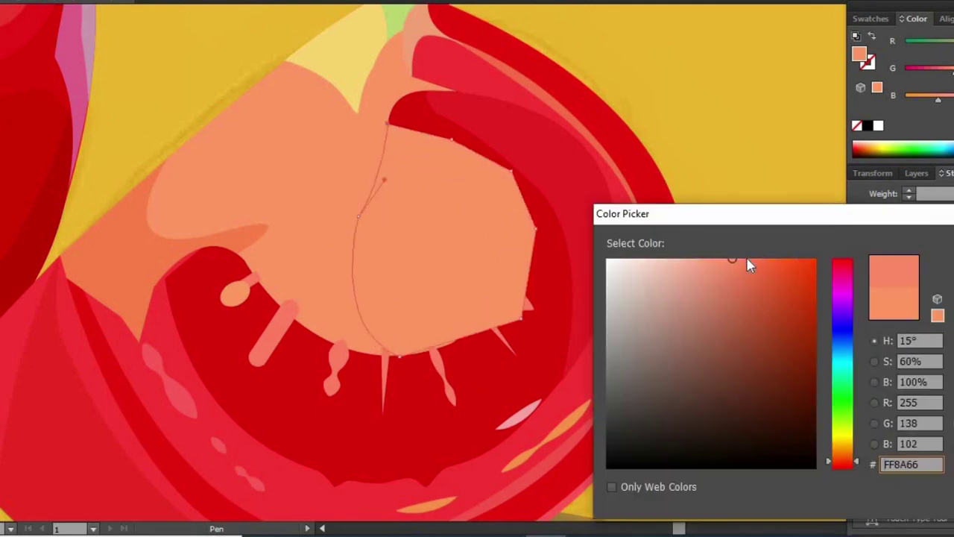
{"action": "left_click", "coordinate": [750, 276]}
{"action": "key", "text": "Return"}
Merge the core shape's overlapping pieces with the Shape Builder tool
{"action": "key", "text": "a"}
{"action": "key", "text": "shift+m"}
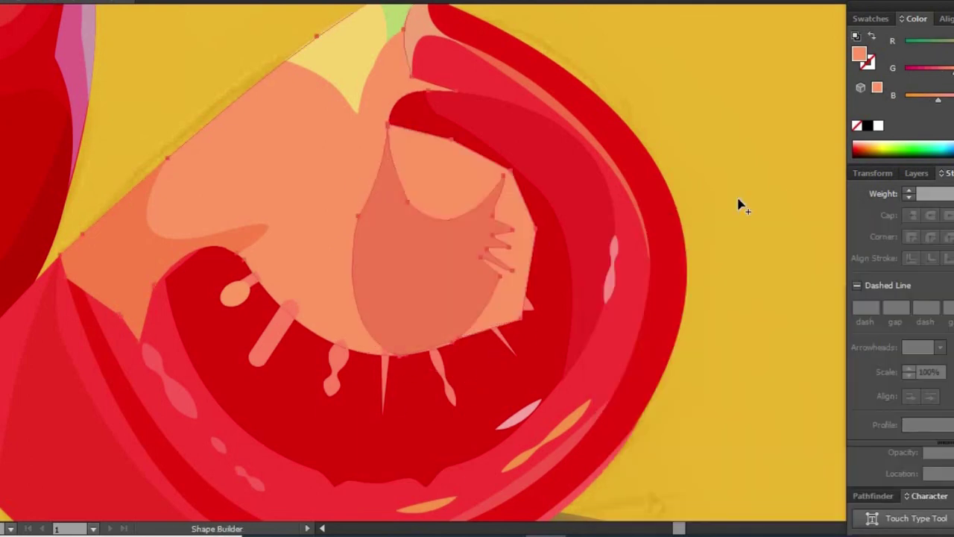
{"action": "key", "text": "ctrl+shift+a"}
{"action": "key", "text": "v"}
{"action": "key", "text": "ctrl+0"}
Draw tapered spike strokes along the core's lower and upper edges
{"action": "key", "text": "p"}
{"action": "scroll", "coordinate": [795, 345], "scroll_direction": "up", "scroll_amount": 5}
{"action": "left_click", "coordinate": [695, 258]}
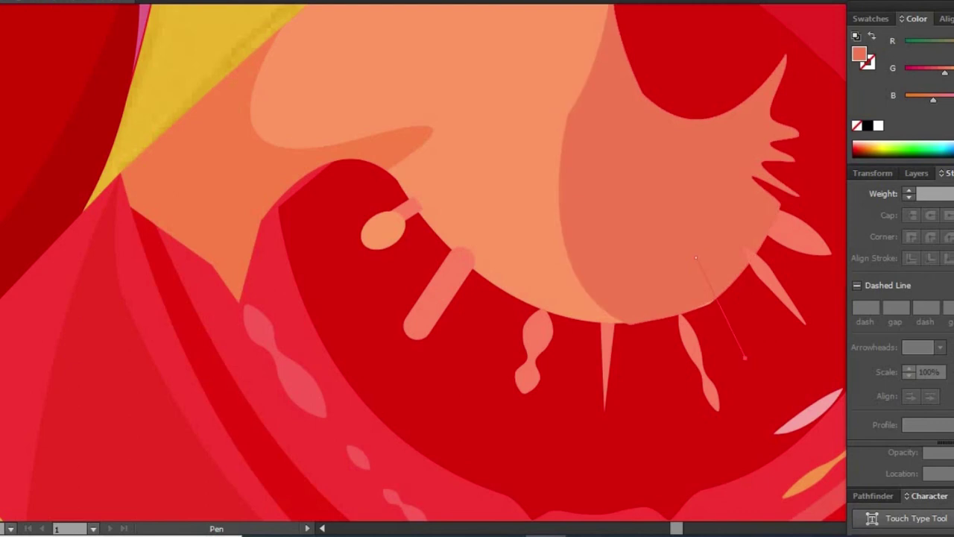
{"action": "left_click", "coordinate": [744, 358]}
{"action": "left_click", "coordinate": [928, 424]}
{"action": "left_click", "coordinate": [918, 373]}
{"action": "left_click_drag", "start_coordinate": [696, 205], "coordinate": [648, 267]}
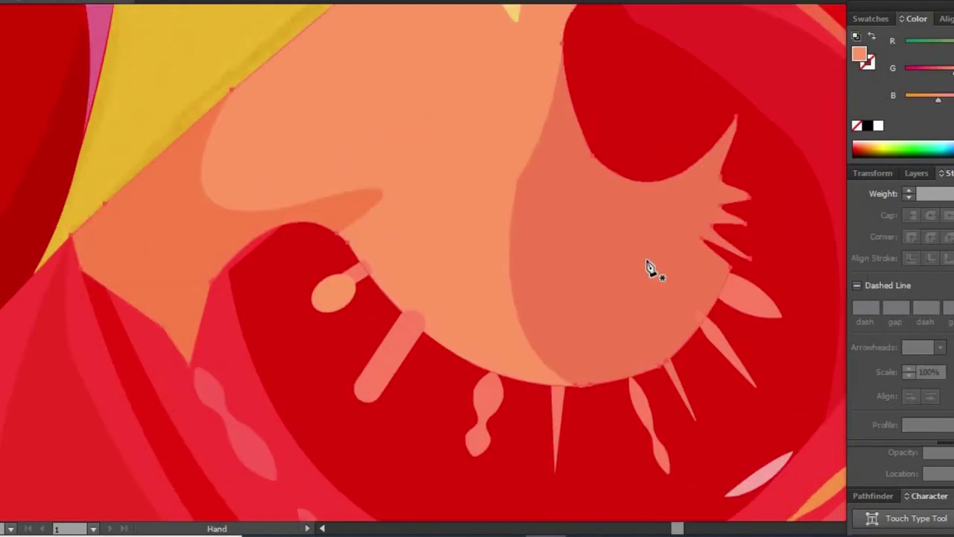
{"action": "left_click", "coordinate": [690, 175]}
{"action": "left_click", "coordinate": [661, 132]}
{"action": "left_click", "coordinate": [648, 179]}
Nudge the small oval seed up and right with Direct Selection
{"action": "key", "text": "a"}
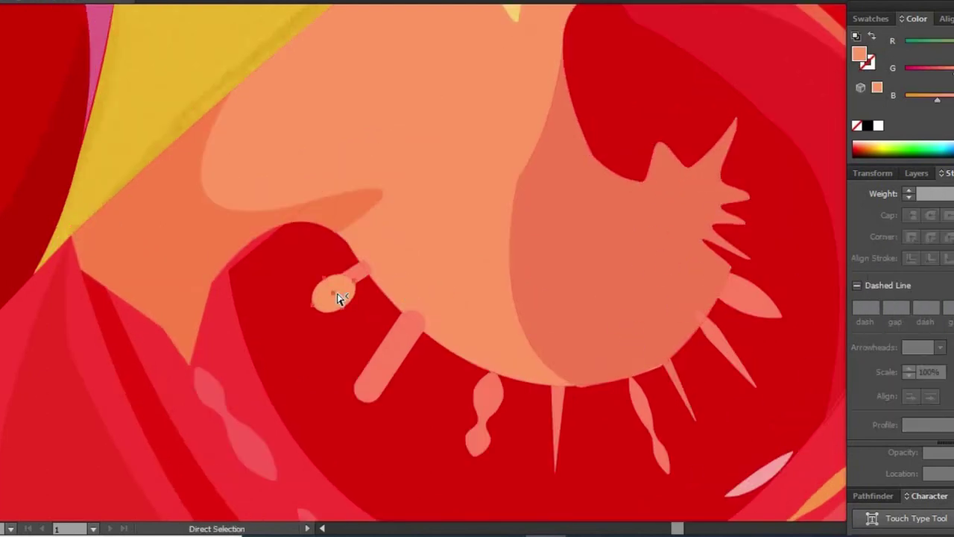
{"action": "left_click_drag", "start_coordinate": [333, 296], "coordinate": [343, 283]}
{"action": "key", "text": "v"}
{"action": "left_click", "coordinate": [416, 284]}
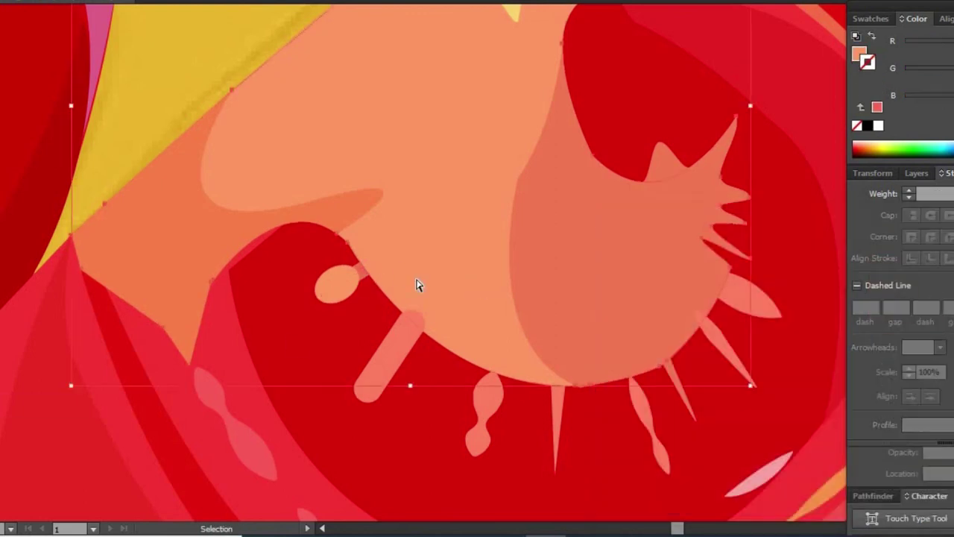
Draw a short stroke from the oval seed up into the flesh
{"action": "key", "text": "p"}
{"action": "left_click", "coordinate": [366, 264]}
{"action": "left_click", "coordinate": [399, 229]}
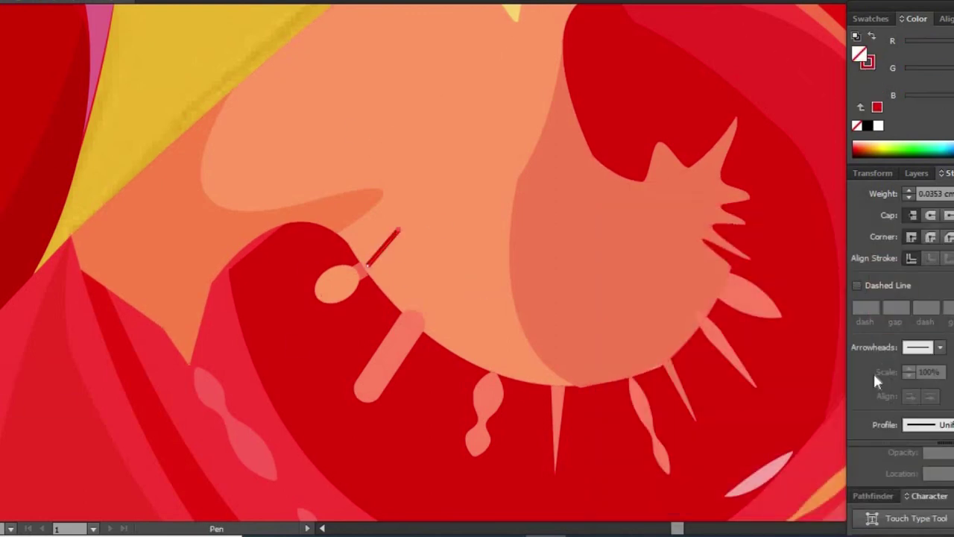
{"action": "double_click", "coordinate": [867, 61]}
{"action": "key", "text": "Escape"}
Sample the orange flesh colour for the stroke, then lighten it to a pale peach
{"action": "key", "text": "i"}
{"action": "left_click", "coordinate": [448, 186], "text": "shift"}
{"action": "double_click", "coordinate": [867, 61]}
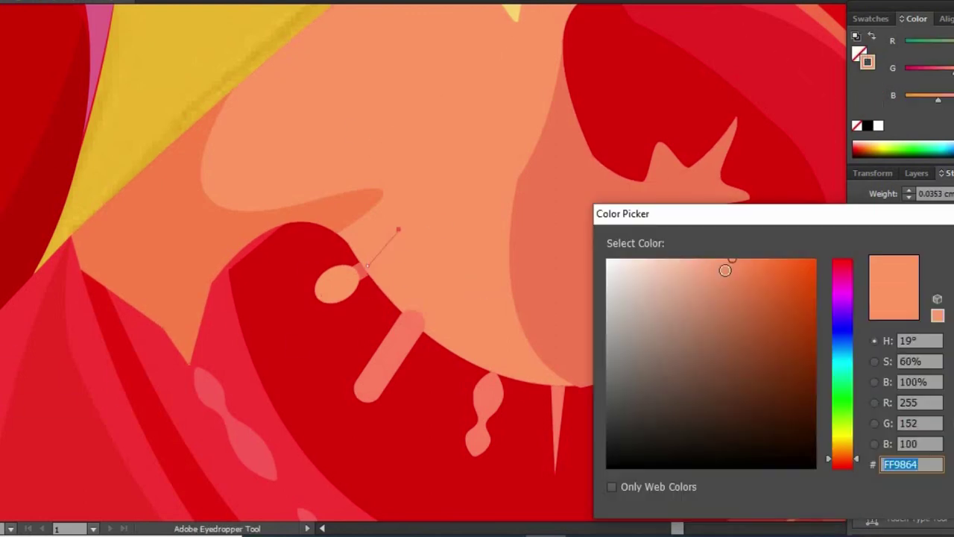
{"action": "key", "text": "Return"}
{"action": "double_click", "coordinate": [867, 61]}
{"action": "left_click", "coordinate": [841, 449]}
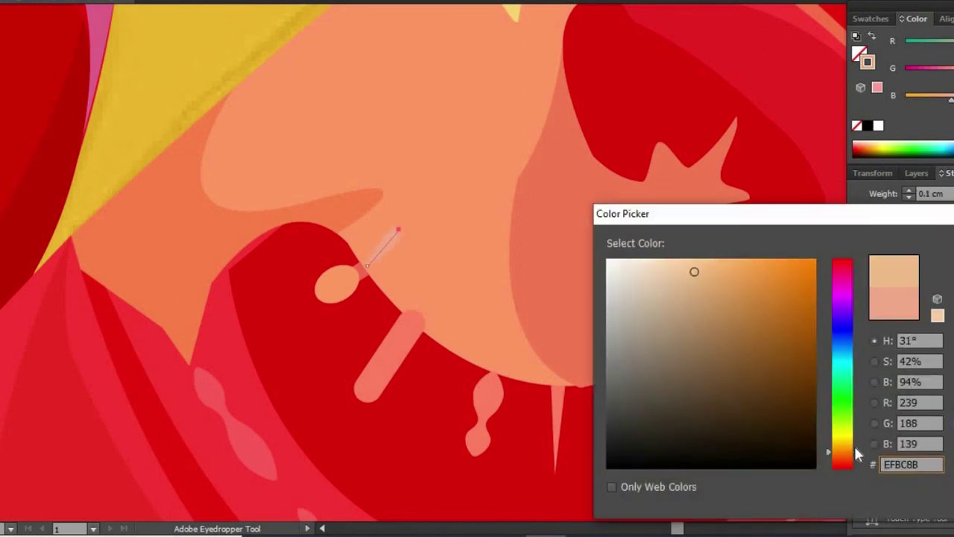
{"action": "key", "text": "Return"}
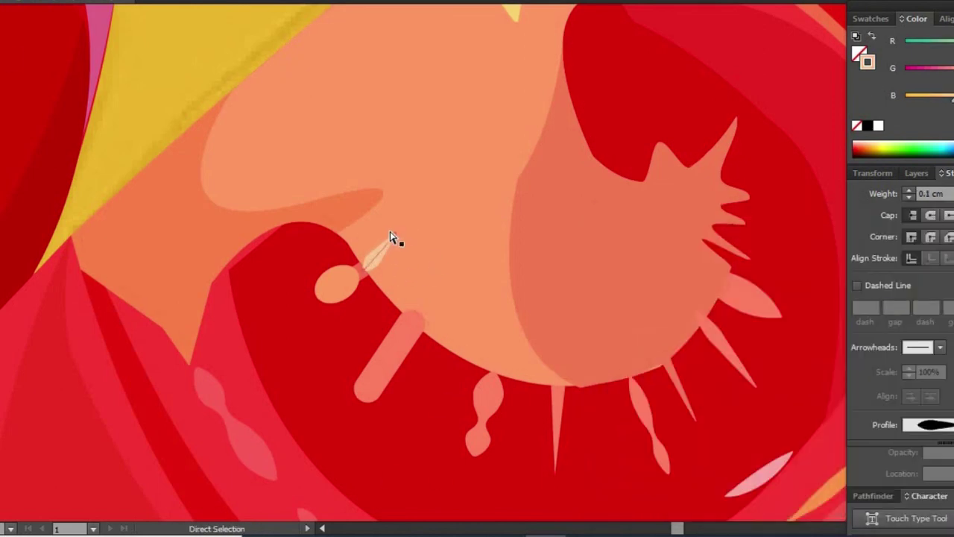
Draw a second peach streak across the upper flesh and eyedropper the tapered profile onto it
{"action": "key", "text": "b"}
{"action": "left_click_drag", "start_coordinate": [257, 202], "coordinate": [345, 135]}
{"action": "key", "text": "i"}
{"action": "left_click", "coordinate": [380, 250]}
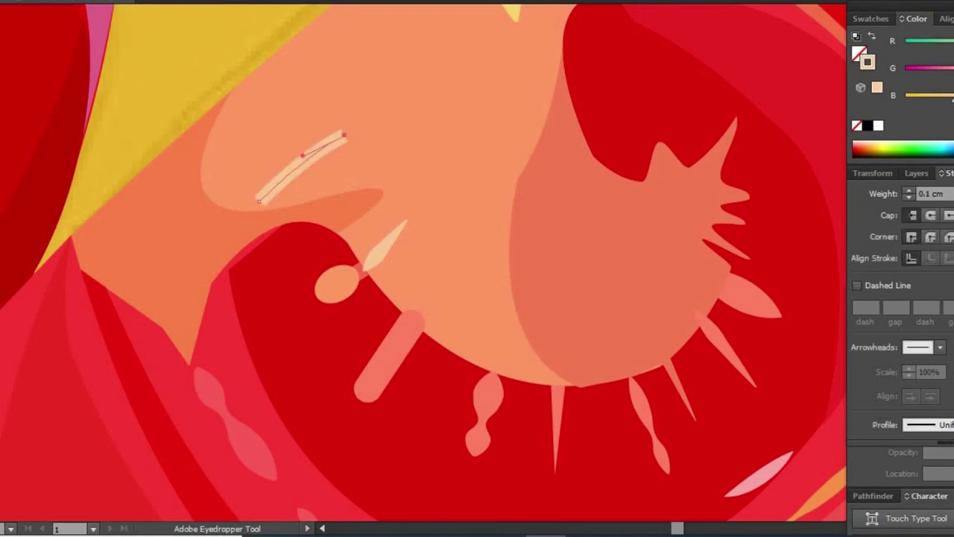
{"action": "key", "text": "a"}
{"action": "scroll", "coordinate": [273, 115], "scroll_direction": "up", "scroll_amount": 3}
Trace a thin red skin strip along the wedge's upper-left edge
{"action": "key", "text": "p"}
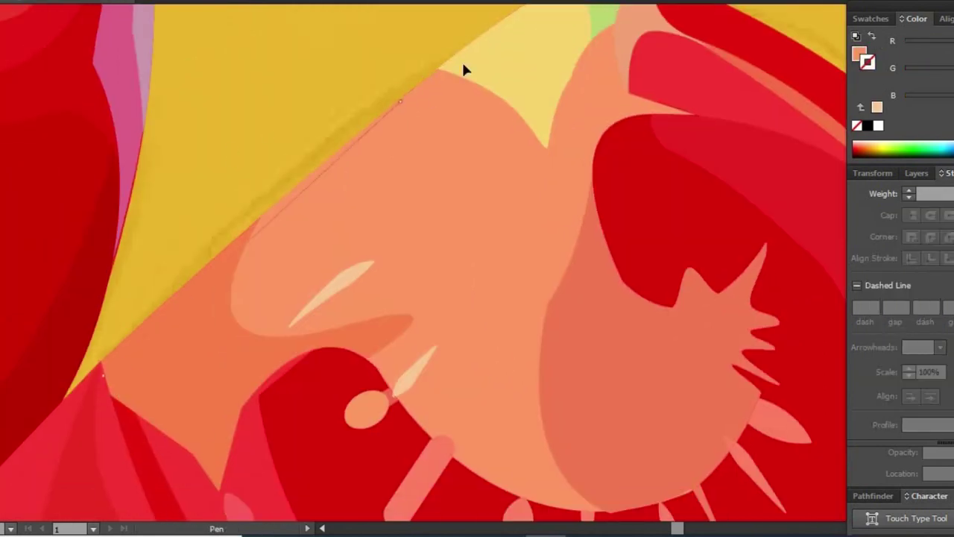
{"action": "left_click", "coordinate": [419, 77]}
{"action": "left_click", "coordinate": [95, 356]}
{"action": "key", "text": "i"}
{"action": "key", "text": "a"}
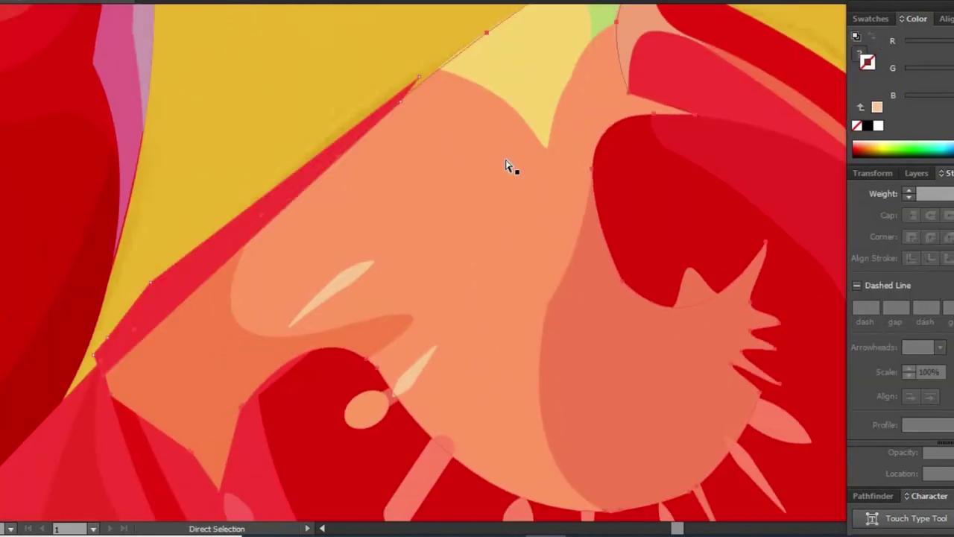
{"action": "key", "text": "shift+m"}
{"action": "key", "text": "a"}
{"action": "key", "text": "ctrl+0"}
{"action": "scroll", "coordinate": [667, 132], "scroll_direction": "up", "scroll_amount": 3}
Draw a curved shape inside the cavity beside the seed and eyedropper it red
{"action": "key", "text": "p"}
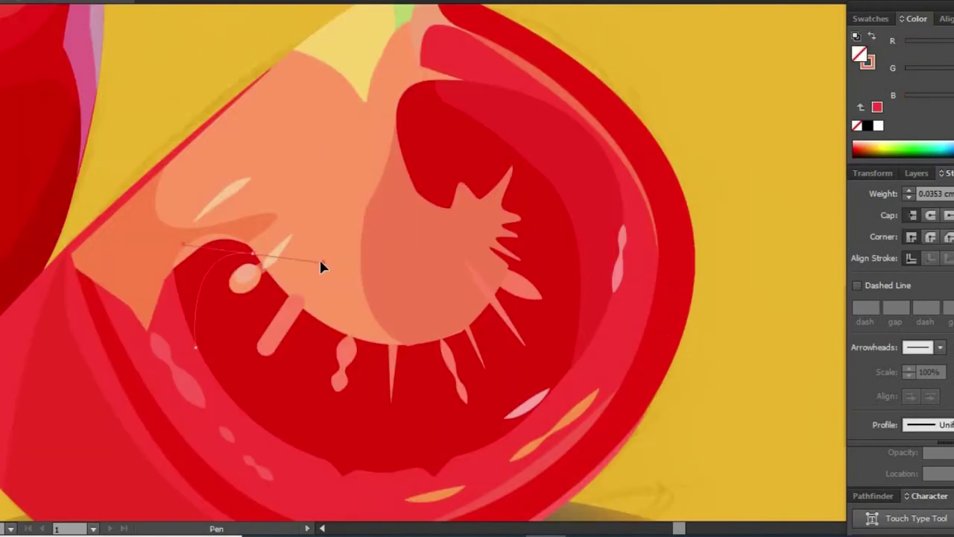
{"action": "left_click", "coordinate": [197, 246]}
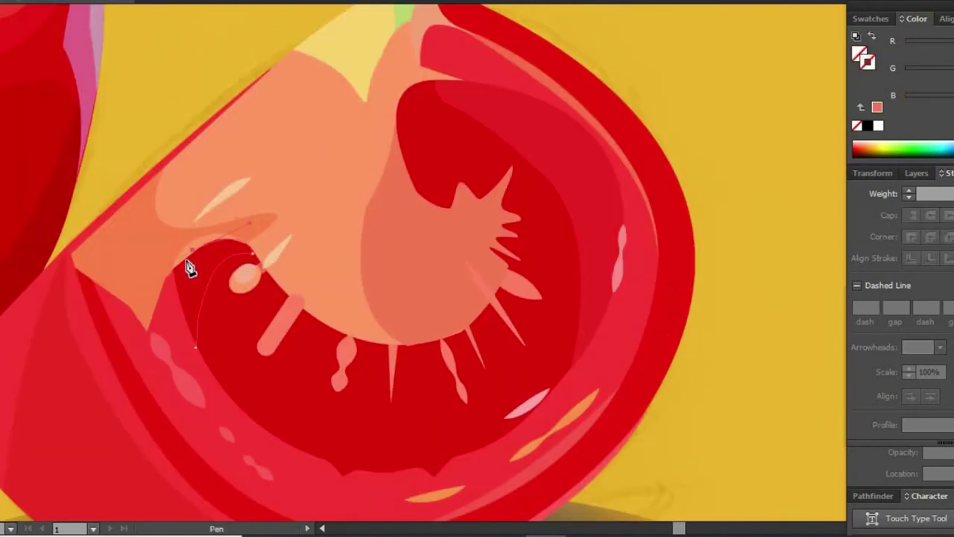
{"action": "key", "text": "i"}
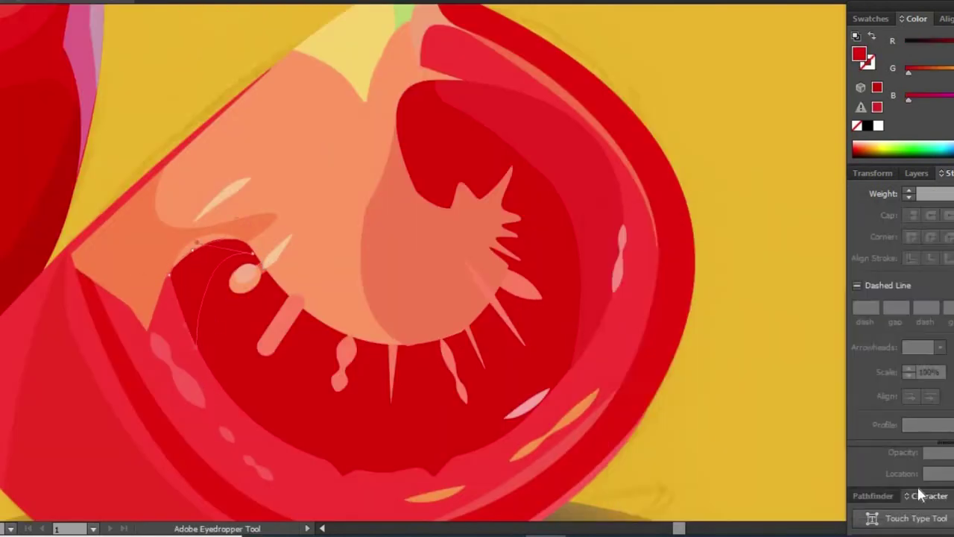
{"action": "left_click", "coordinate": [452, 416]}
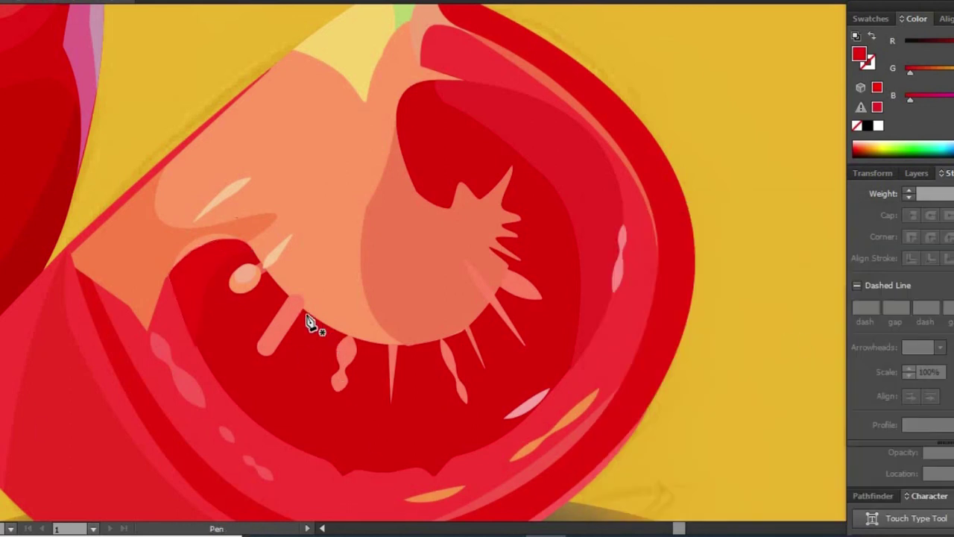
{"action": "key", "text": "ctrl+minus"}
{"action": "left_click_drag", "start_coordinate": [375, 284], "coordinate": [382, 201]}
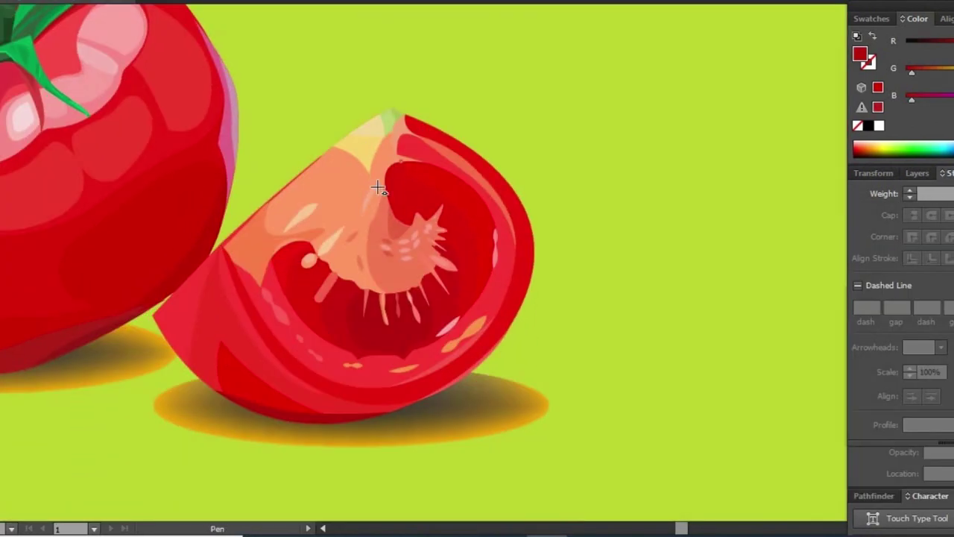
Start a dark-red shadow shape at the top of the cavity
{"action": "left_click", "coordinate": [409, 224]}
{"action": "key", "text": "a"}
{"action": "key", "text": "ctrl+plus"}
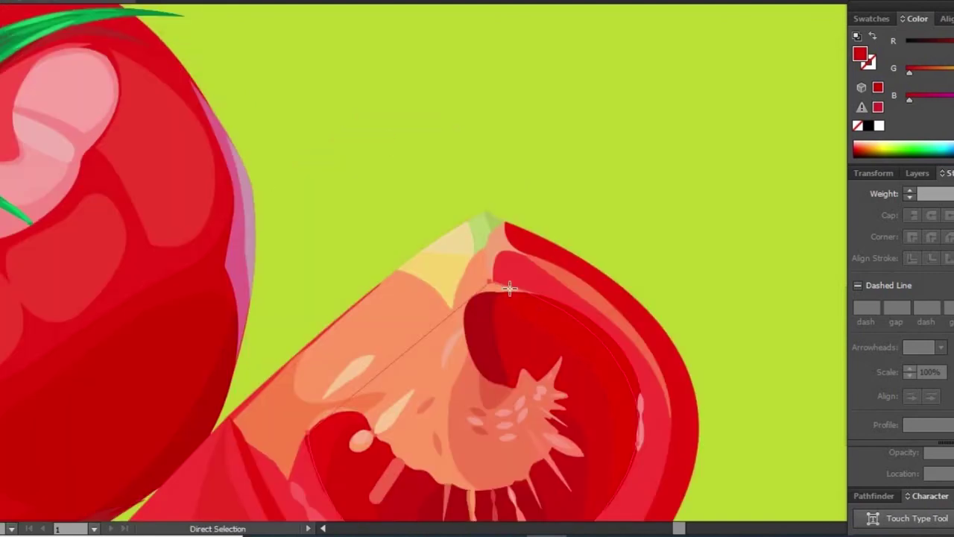
{"action": "left_click", "coordinate": [490, 336]}
{"action": "key", "text": "shift+m"}
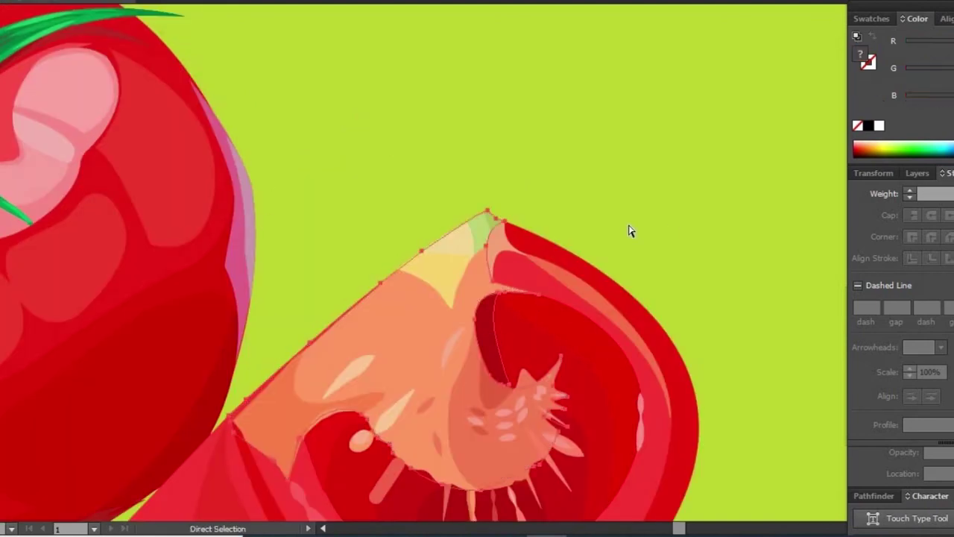
{"action": "key", "text": "ctrl+plus"}
{"action": "key", "text": "ctrl+plus"}
Reshape the dark-red shadow, curving its right edge and pulling out its left edge
{"action": "key", "text": "a"}
{"action": "left_click", "coordinate": [474, 273]}
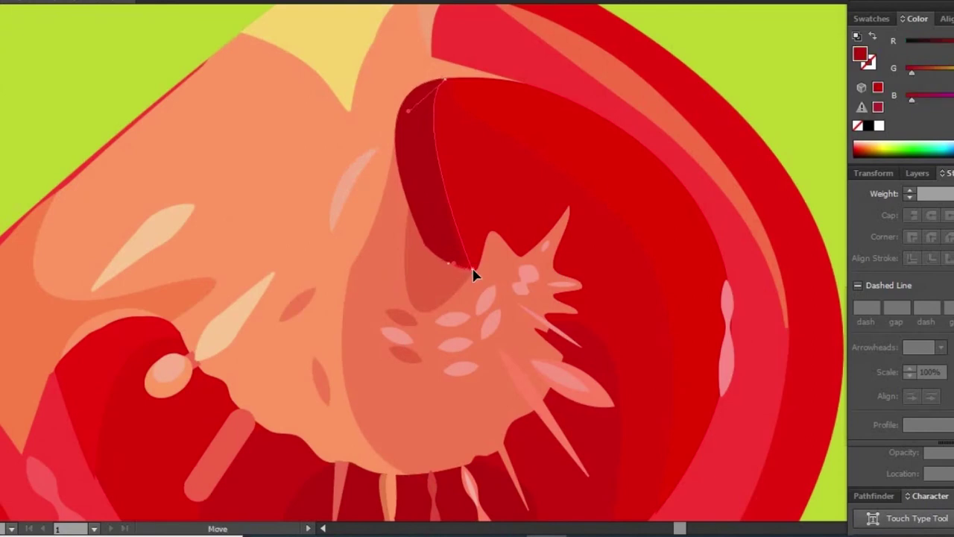
{"action": "left_click_drag", "start_coordinate": [499, 274], "coordinate": [497, 266]}
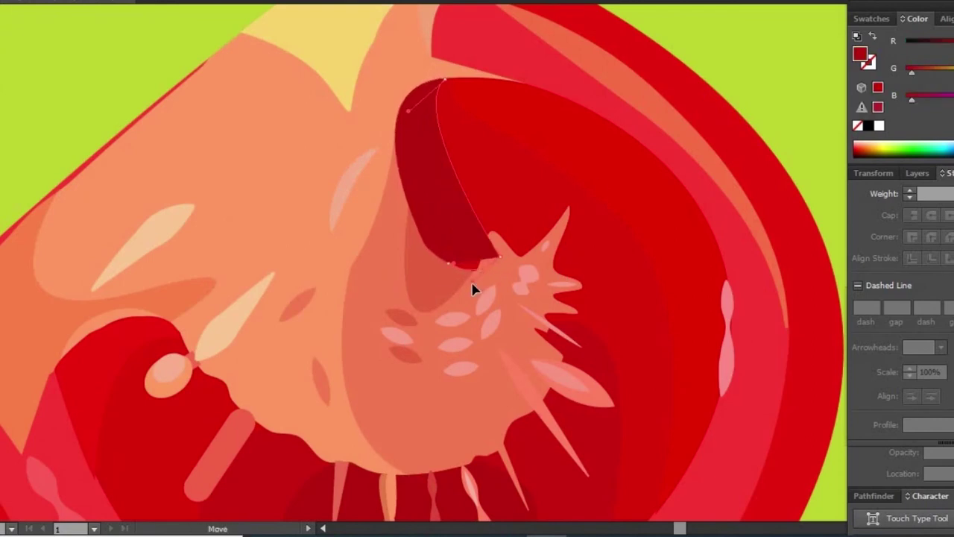
{"action": "key", "text": "p"}
{"action": "mouse_move", "coordinate": [434, 148]}
{"action": "left_mouse_down"}
{"action": "mouse_move", "coordinate": [386, 149]}
{"action": "mouse_move", "coordinate": [396, 162]}
{"action": "left_mouse_up"}
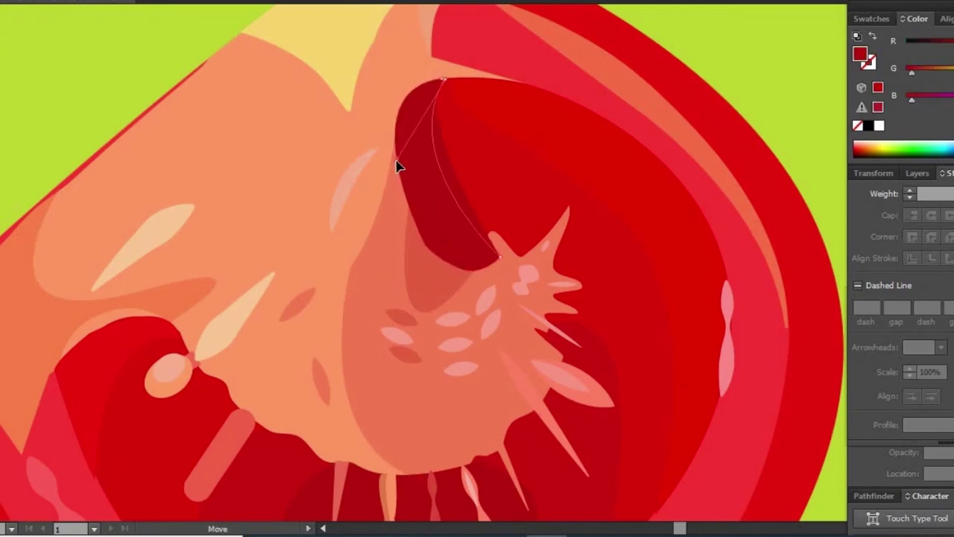
Merge regions of the salmon centre shape with the Shape Builder tool
{"action": "left_click", "coordinate": [524, 336], "text": "ctrl"}
{"action": "key", "text": "shift+m"}
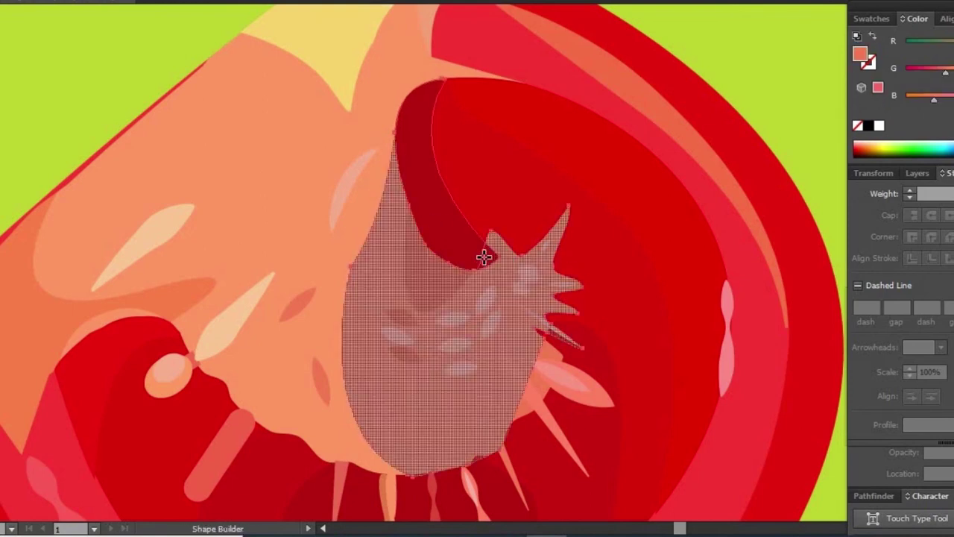
{"action": "left_click", "coordinate": [471, 279]}
{"action": "key", "text": "a"}
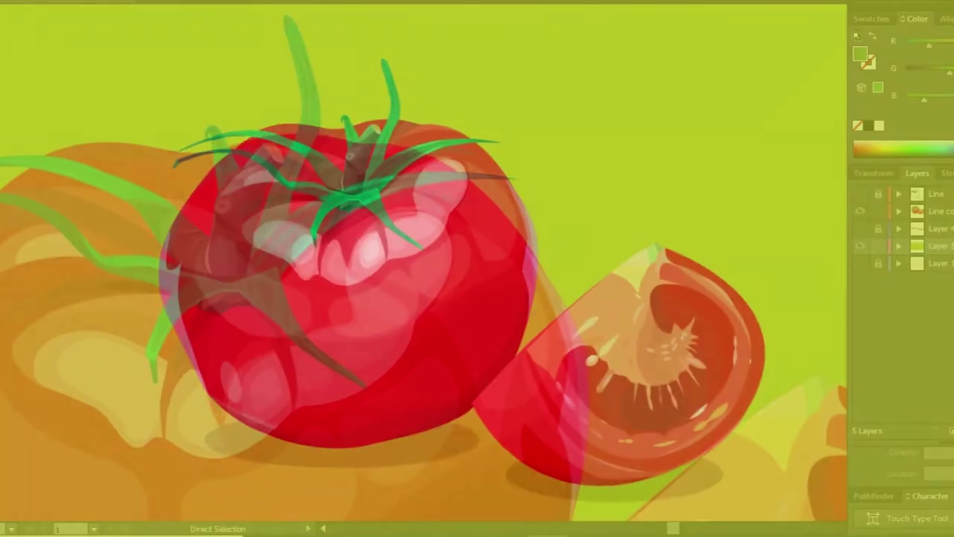